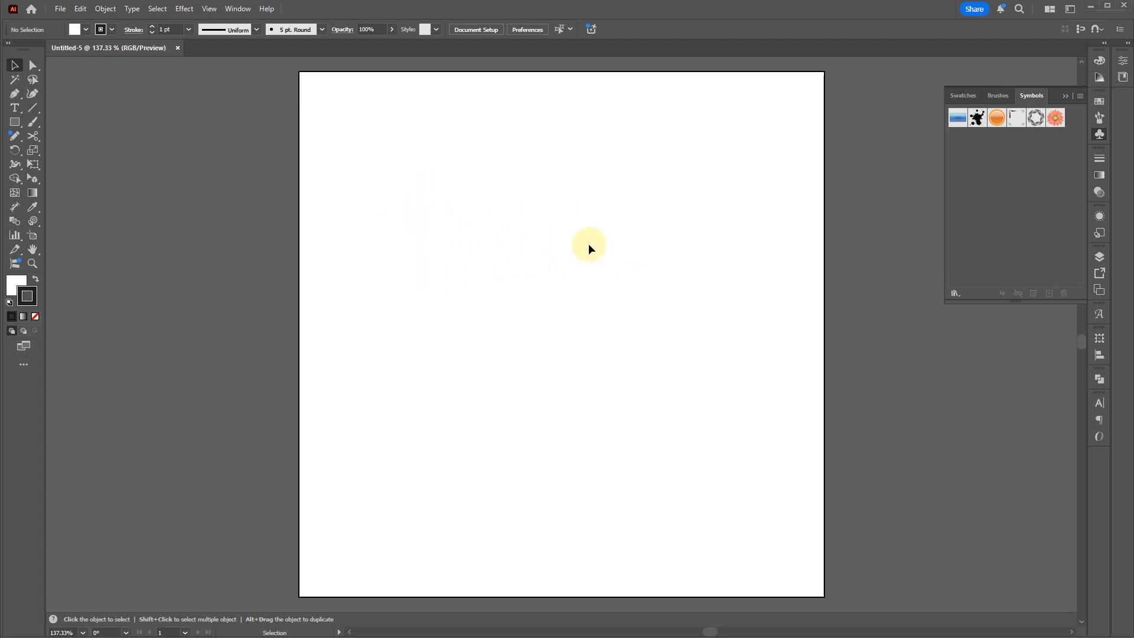
Place the badge sheet image on the artboard and scale it down to about 3.93 × 2.65 in
drag(552, 247, 537, 304)
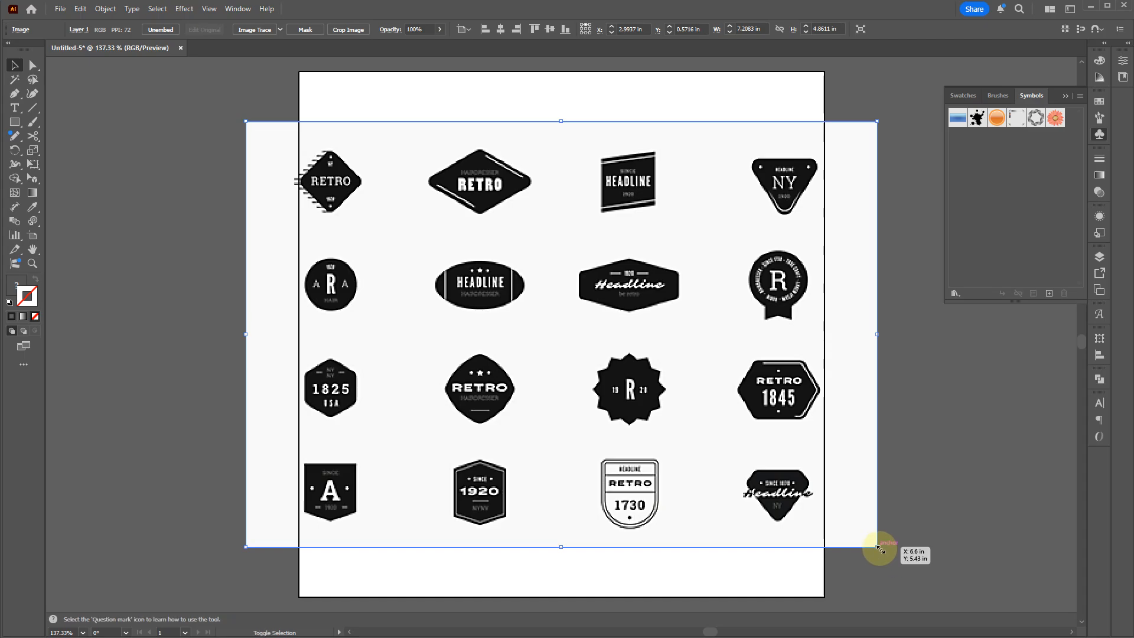
drag(880, 550, 732, 454)
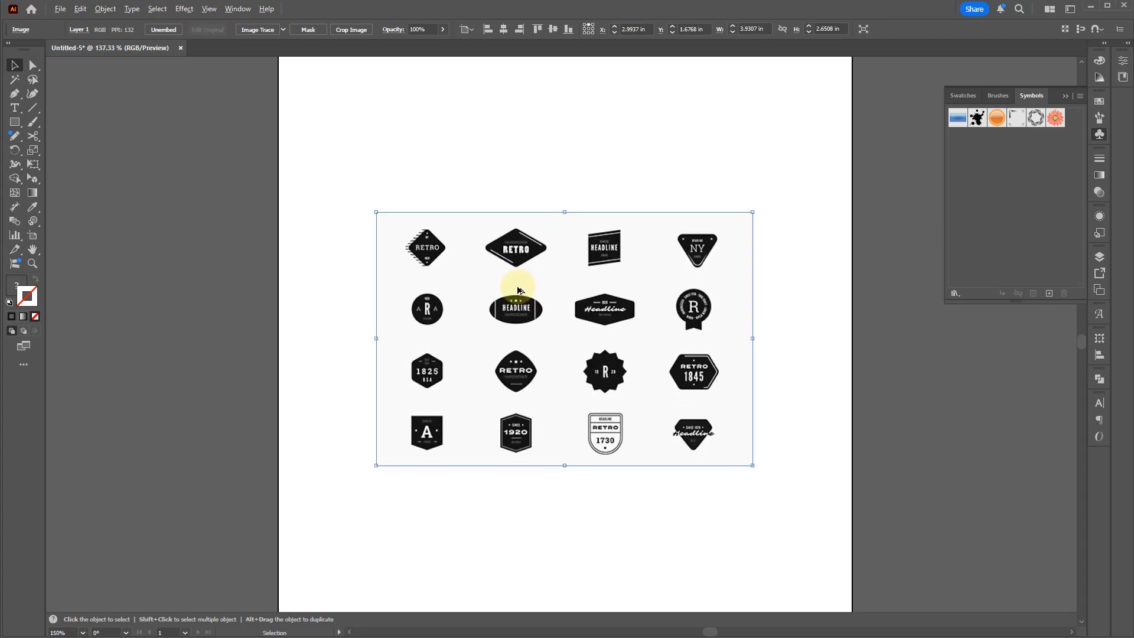
Draw an ellipse about 0.59 × 0.32 in over the oval HEADLINE badge in the reference image
scroll(509, 287, up, 8)
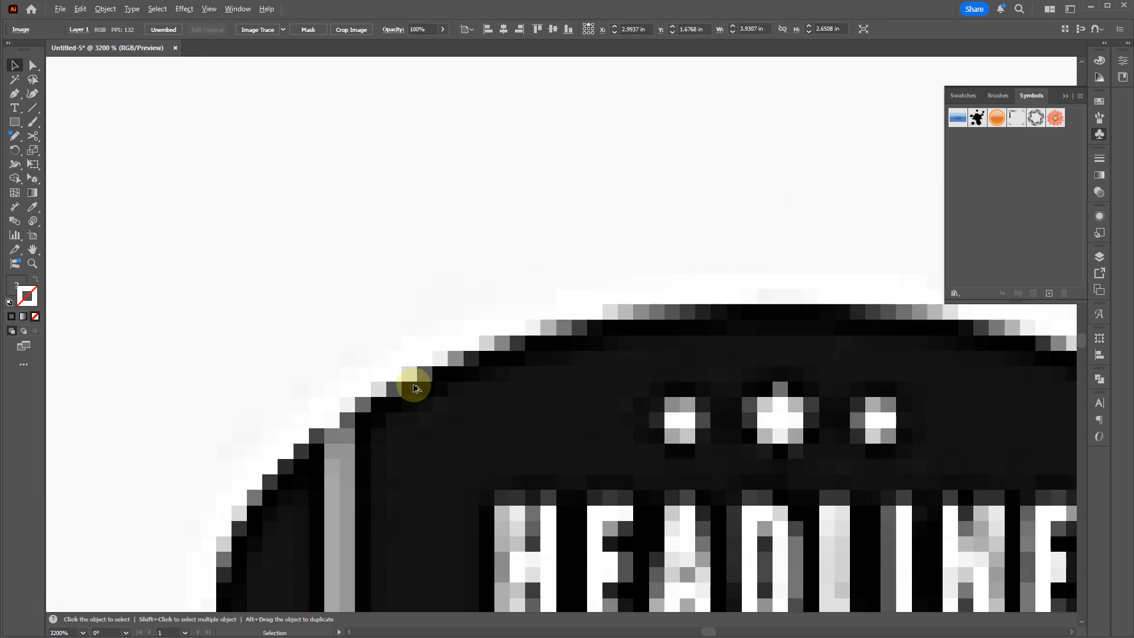
scroll(412, 374, down, 5)
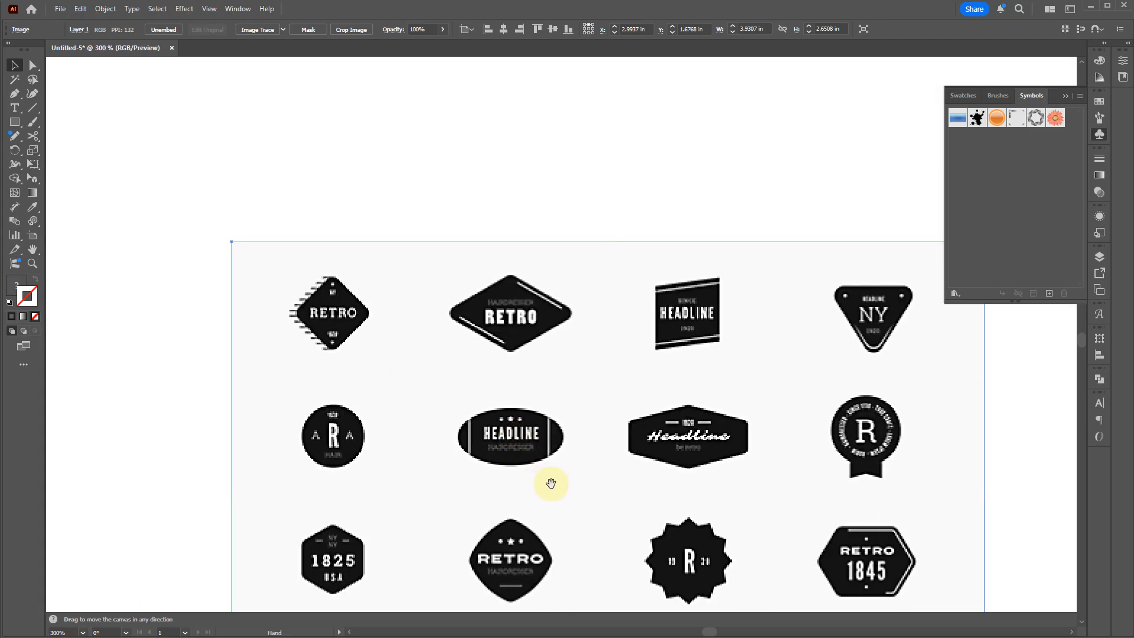
scroll(547, 481, down, 3)
scroll(429, 235, up, 10)
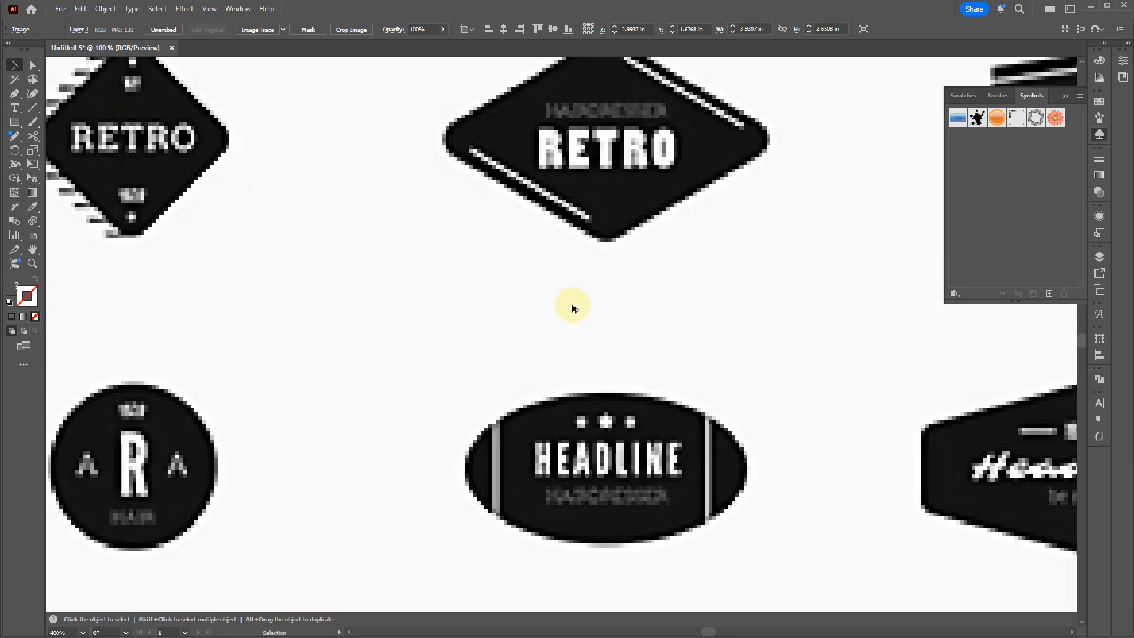
scroll(489, 251, down, 3)
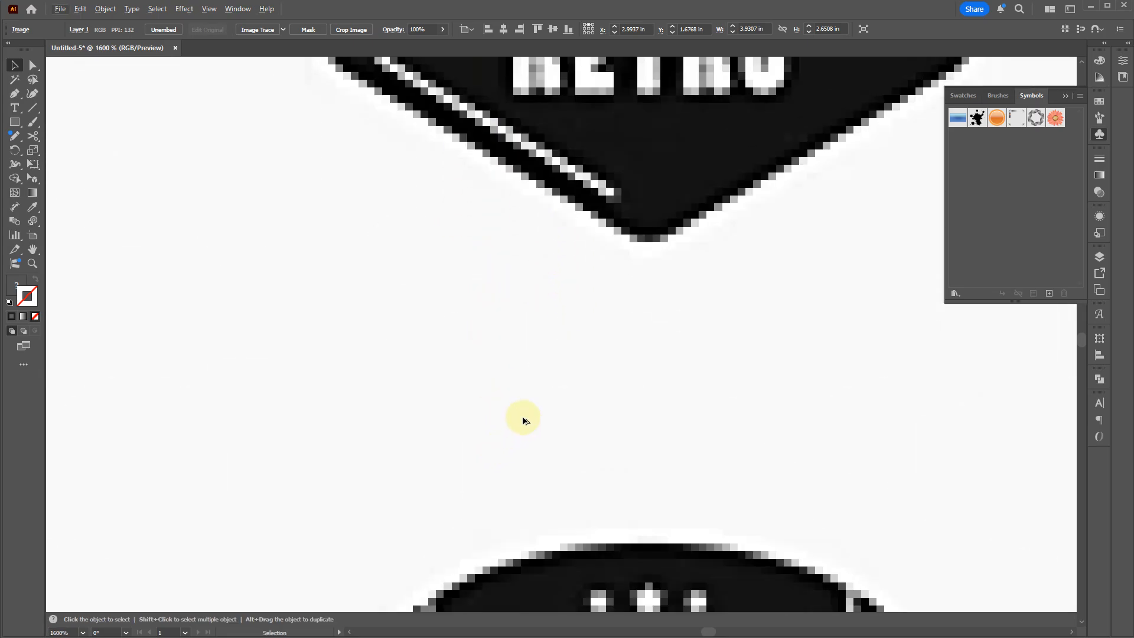
scroll(544, 443, down, 2)
drag(544, 443, 519, 185)
key(l)
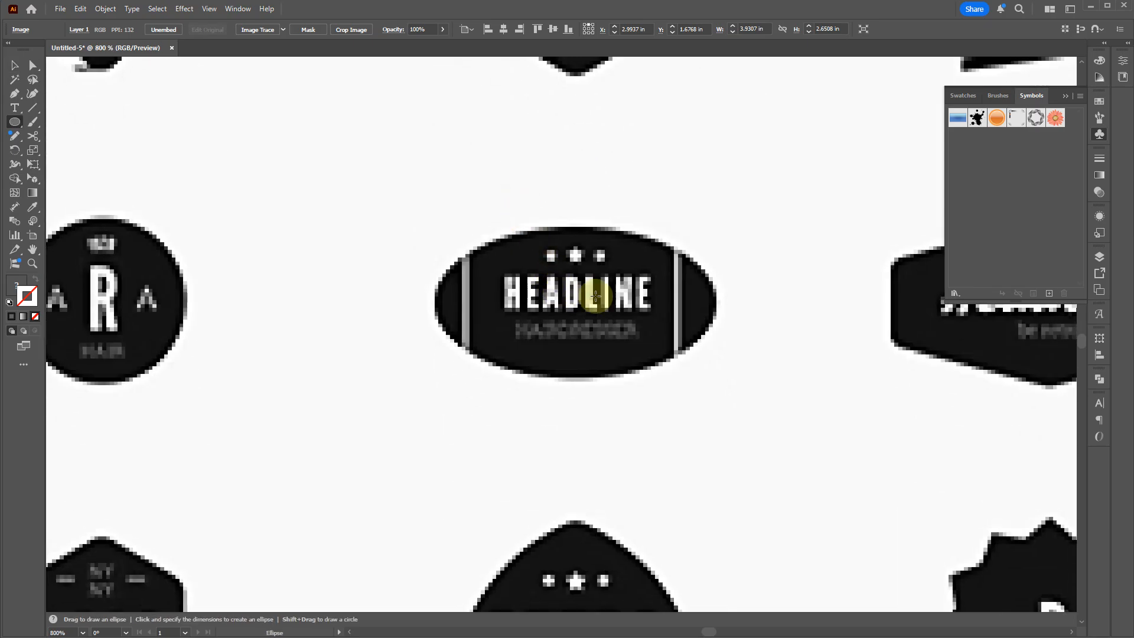
drag(573, 298, 722, 379)
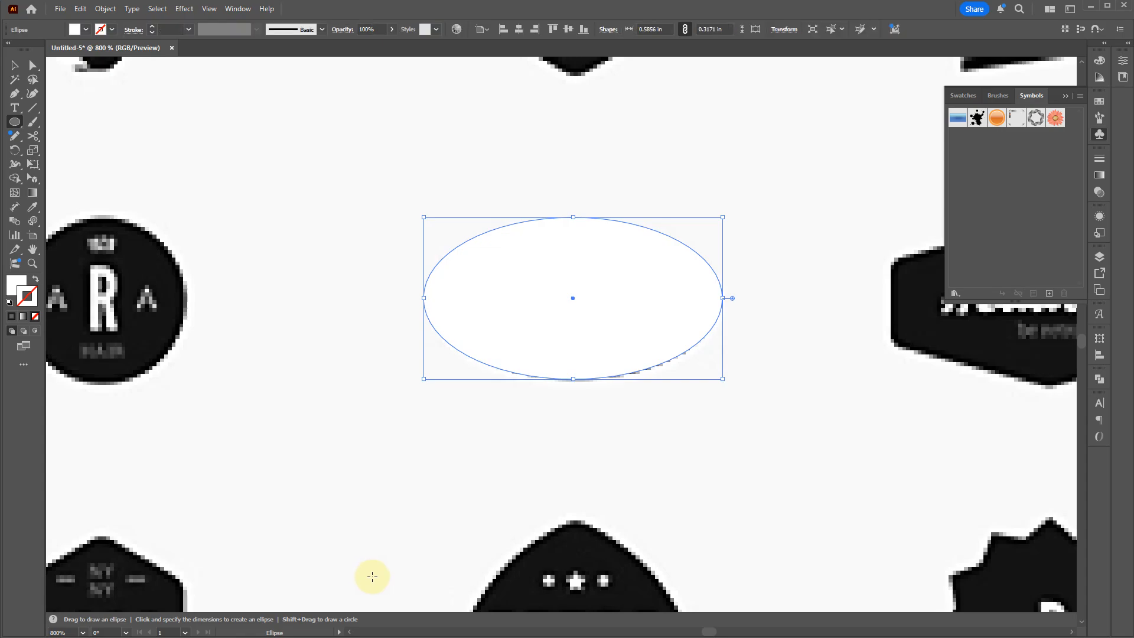
Give the ellipse the default black 1 pt stroke and remove its fill
key(v)
key(l)
key(d)
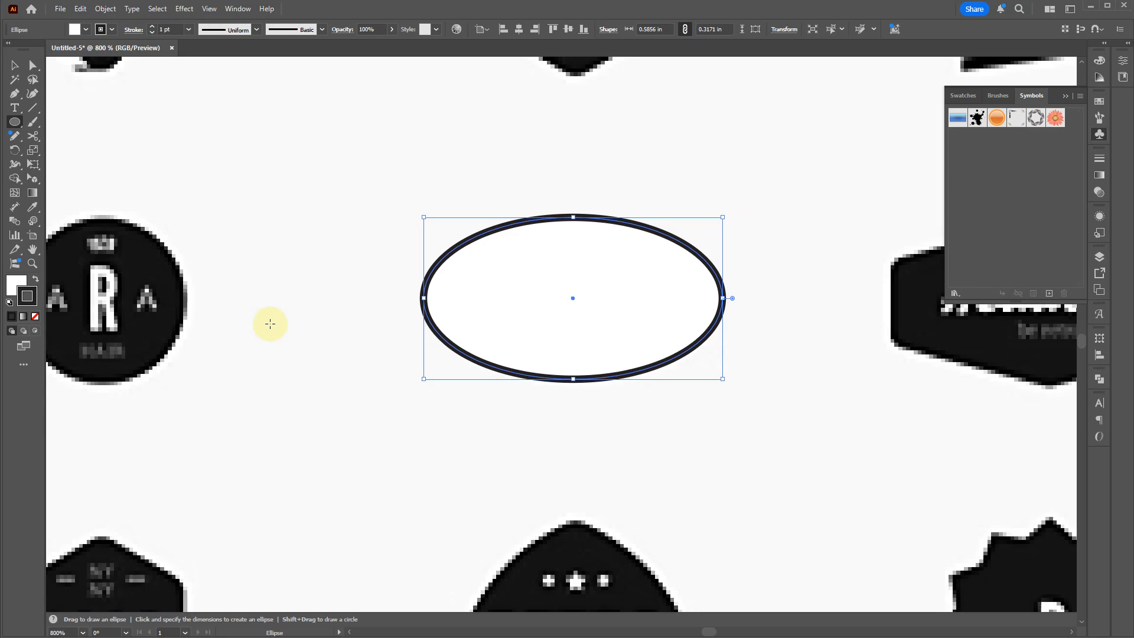
key(slash)
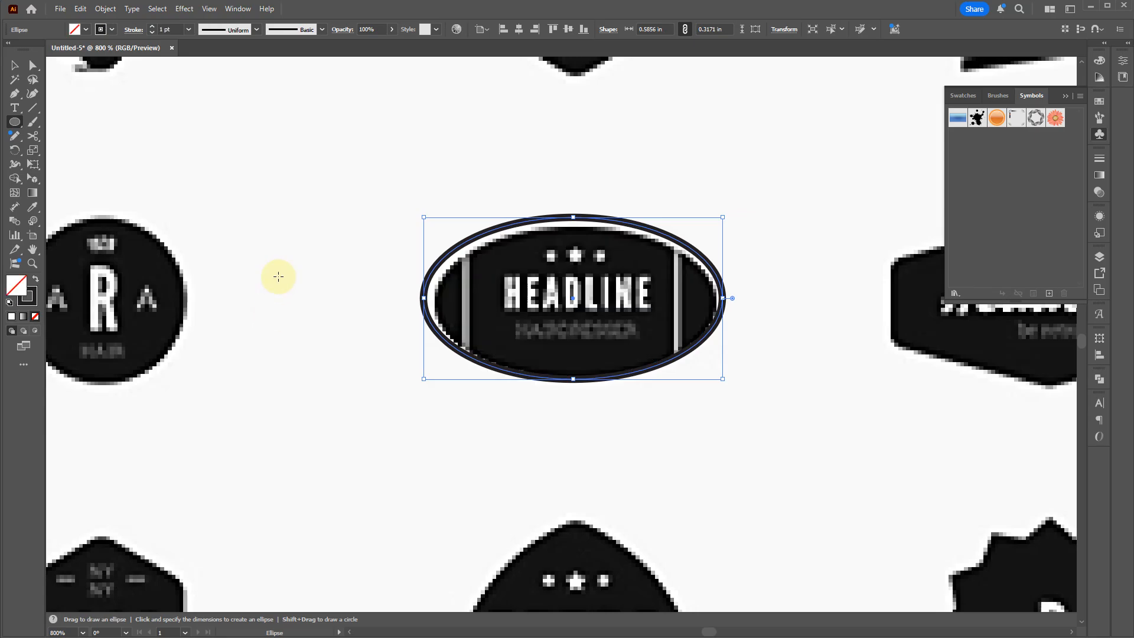
Resize the ellipse to about 0.55 × 0.29 in to fit the outline of the oval HEADLINE badge
key(space)
drag(698, 197, 598, 260)
drag(531, 248, 712, 361)
key(space)
drag(567, 155, 571, 265)
key(ctrl+equal)
key(ctrl+equal)
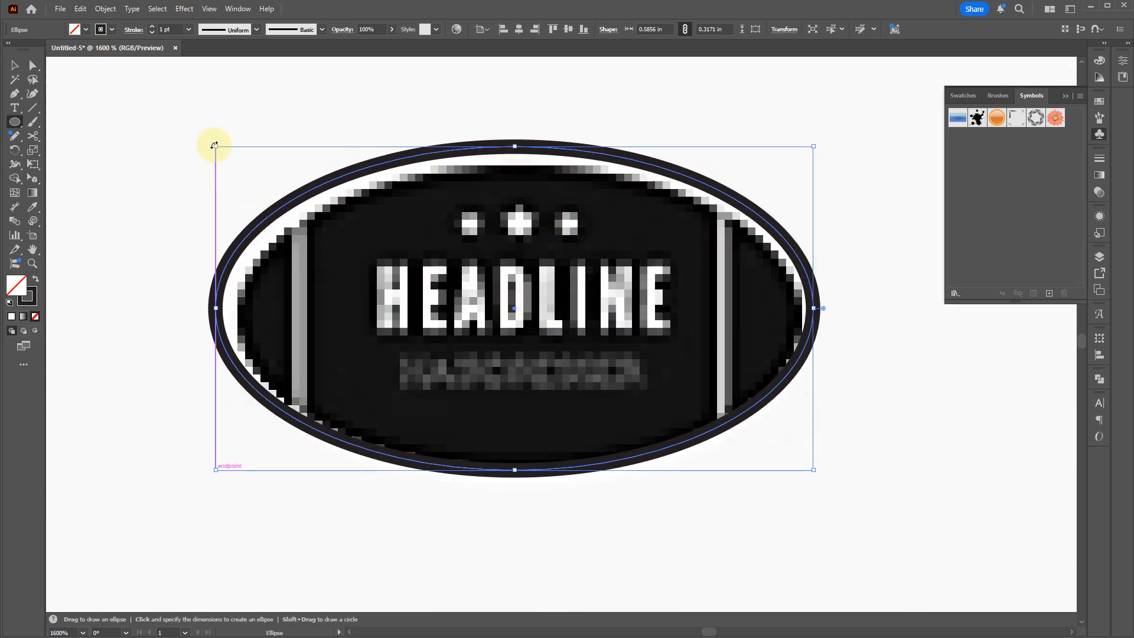
drag(218, 147, 237, 165)
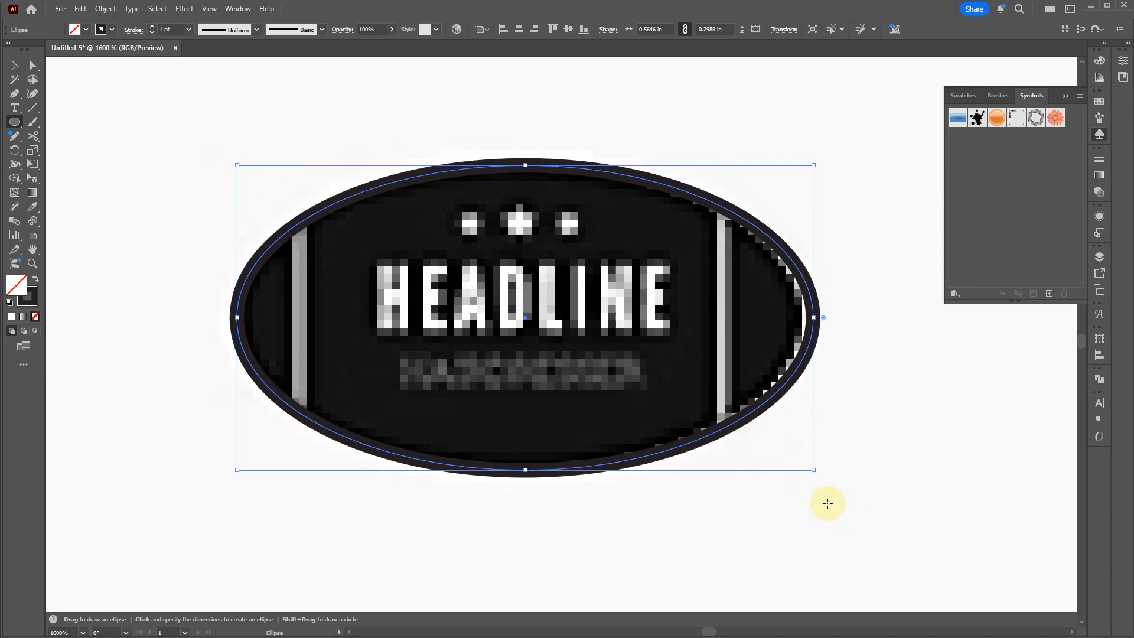
drag(815, 471, 800, 464)
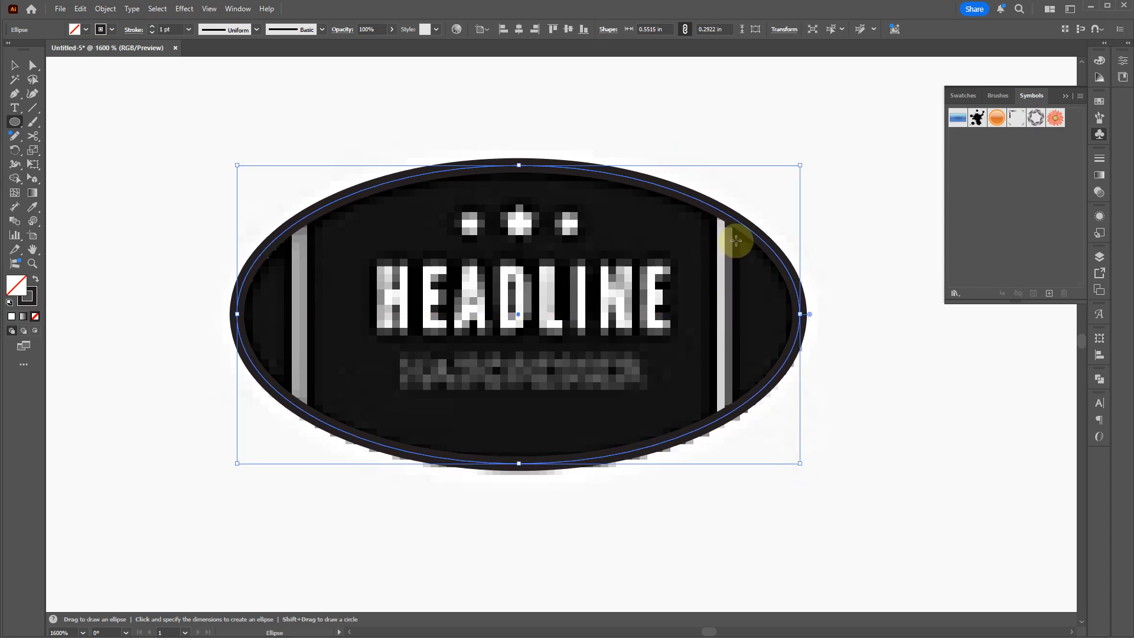
Delete the ellipse's left anchor point, keeping only the right half of the path
key(a)
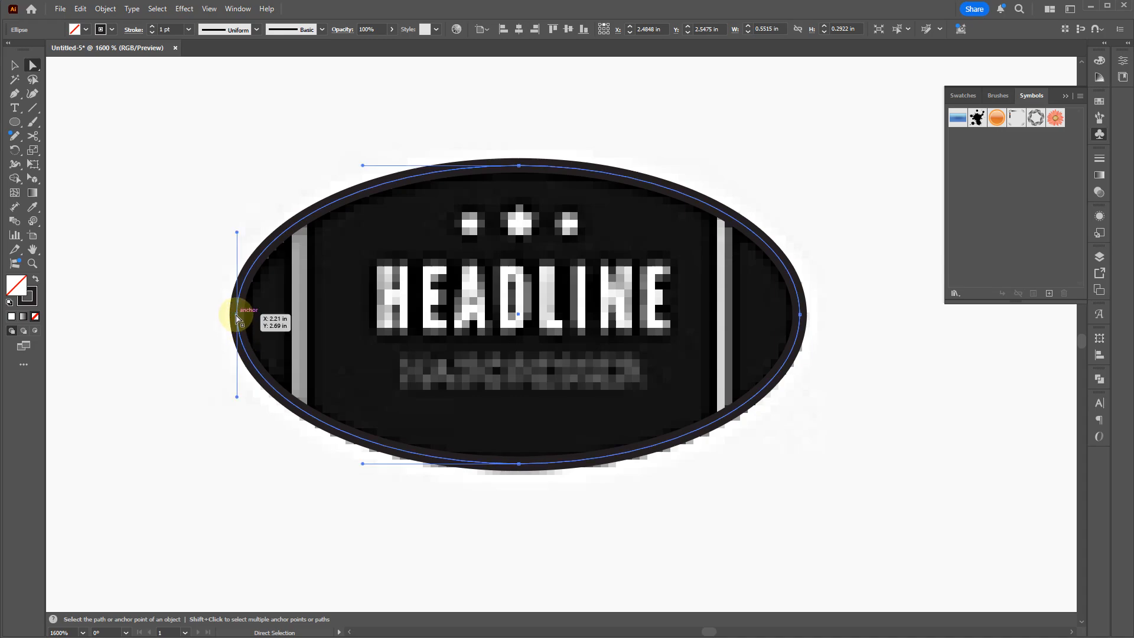
click(236, 314)
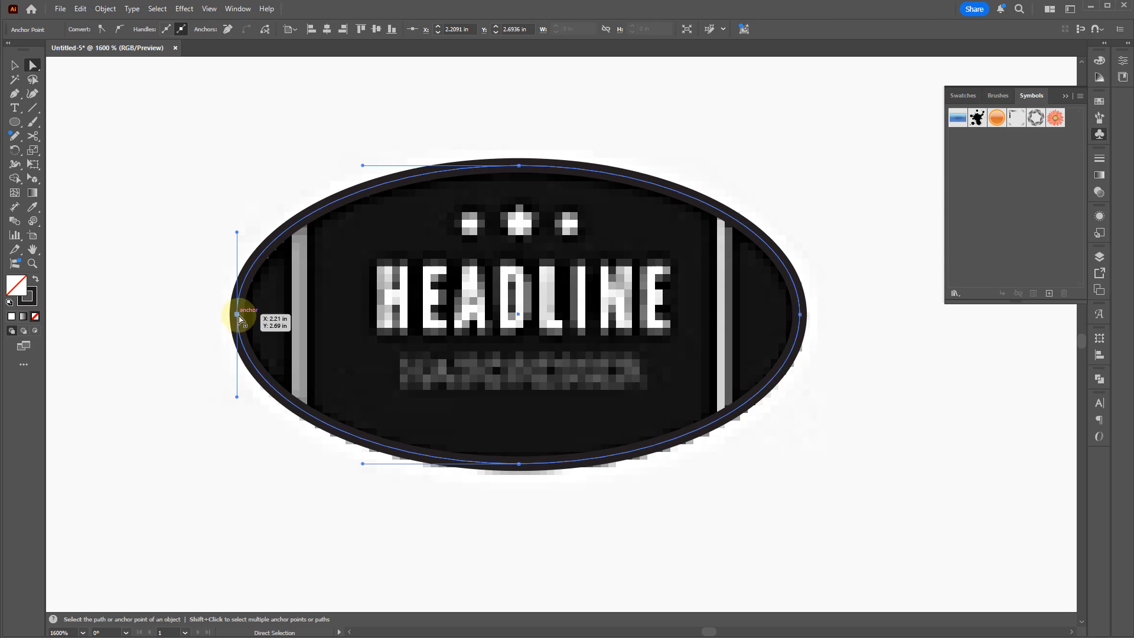
key(Delete)
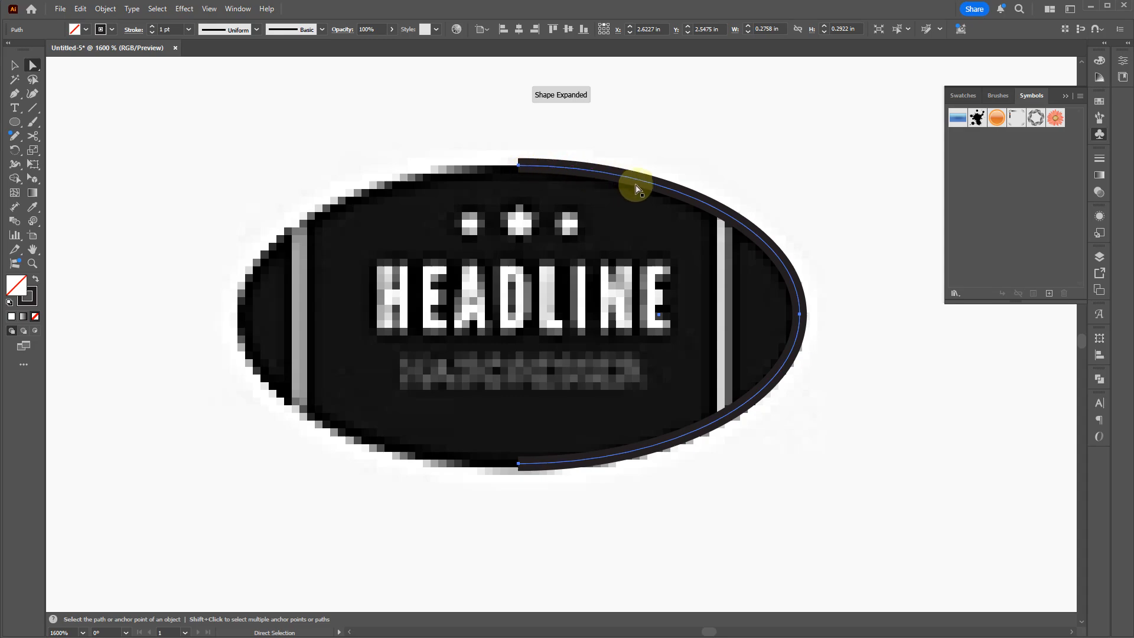
Draw a narrow rectangle about 0.01 × 0.27 in over the badge's right vertical stripe, with black fill and no stroke
key(m)
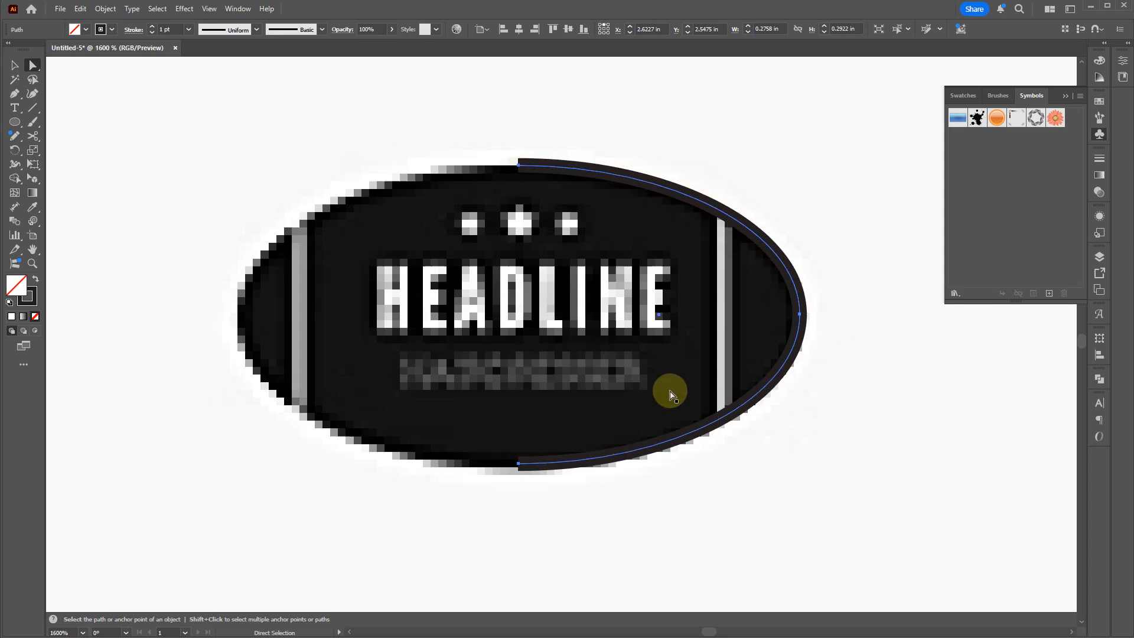
mouse_move(735, 181)
mouse_down()
mouse_move(717, 458)
mouse_move(726, 463)
mouse_move(724, 447)
mouse_up()
key(shift+x)
key(v)
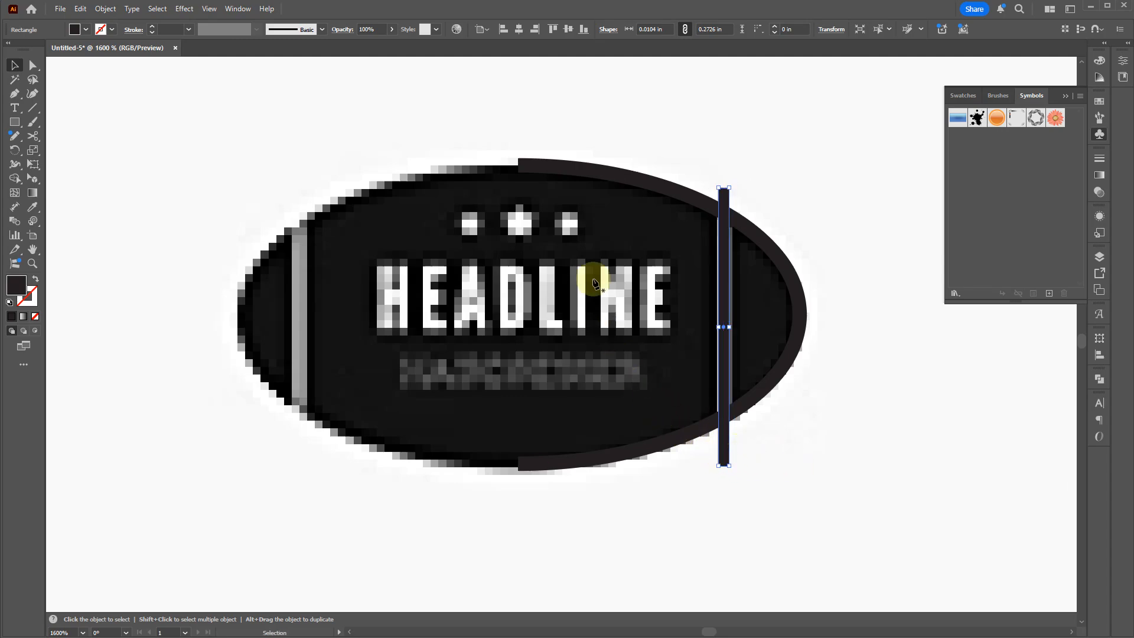
Close the half-ellipse with a straight Pen segment between its top and bottom endpoints
key(p)
click(519, 165)
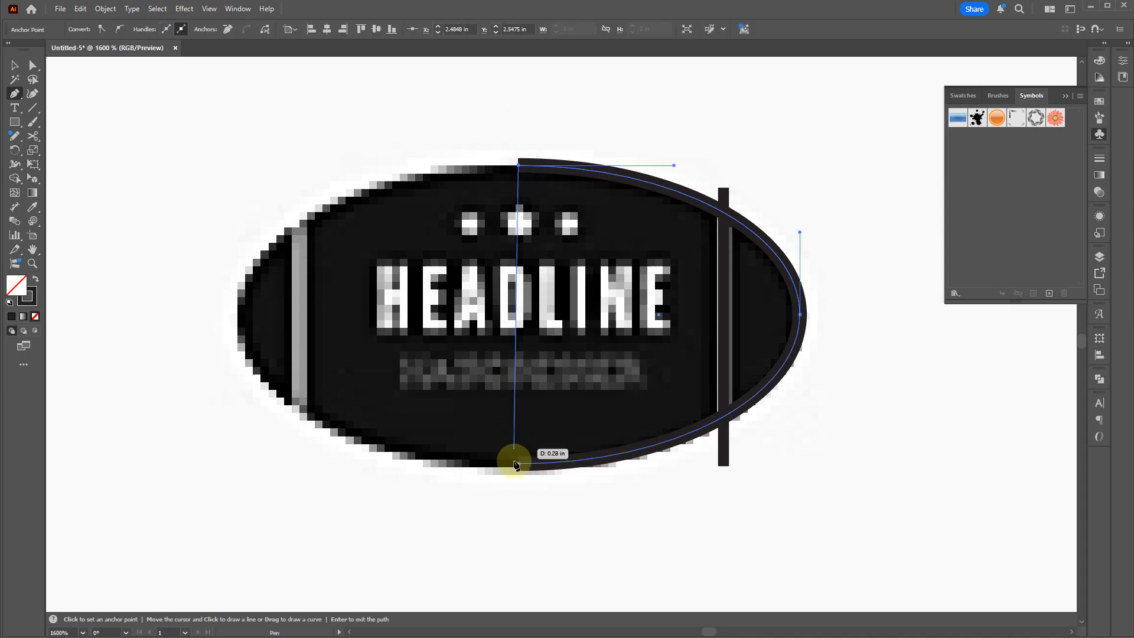
click(519, 463)
key(v)
drag(782, 495, 720, 386)
key(ctrl+z)
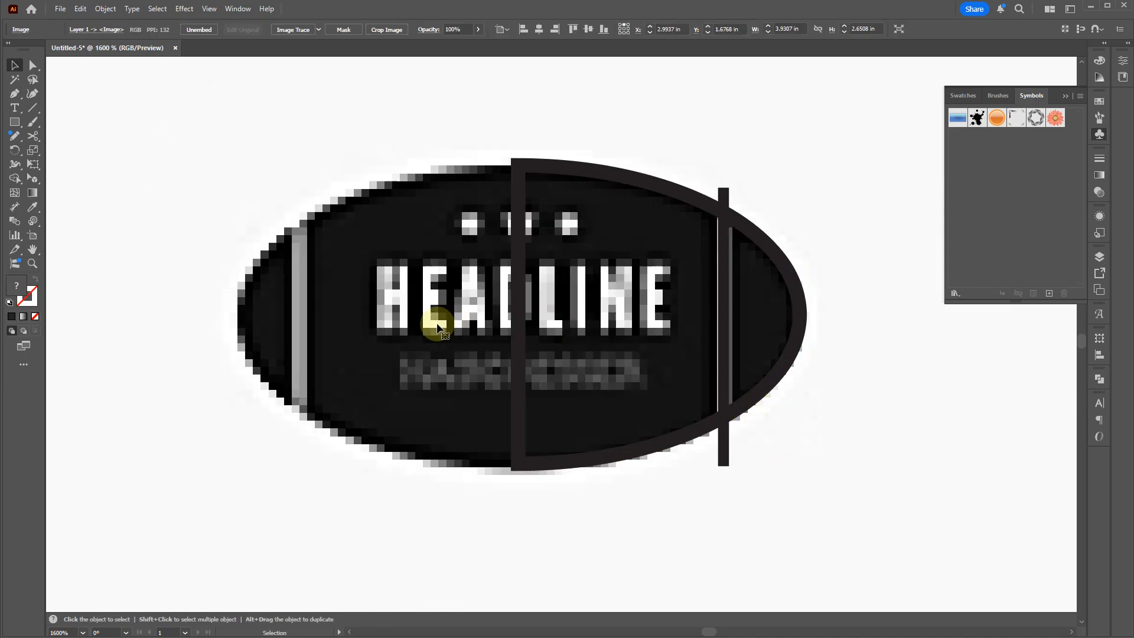
Add a new layer below Layer 1, move the reference image onto it and lock that layer
key(ctrl+0)
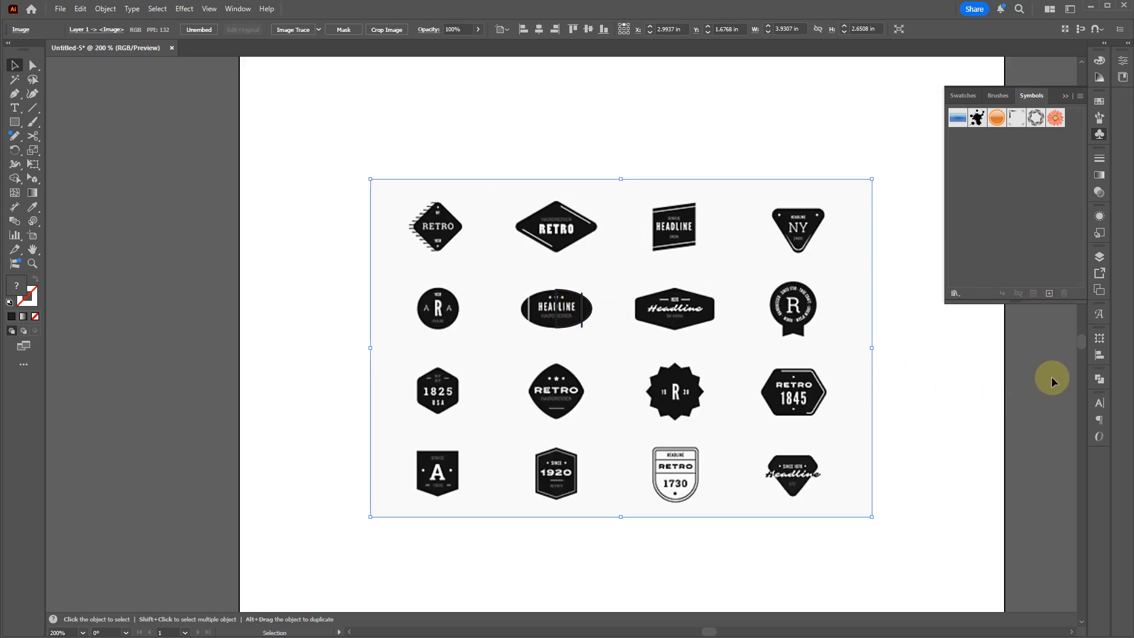
click(1098, 381)
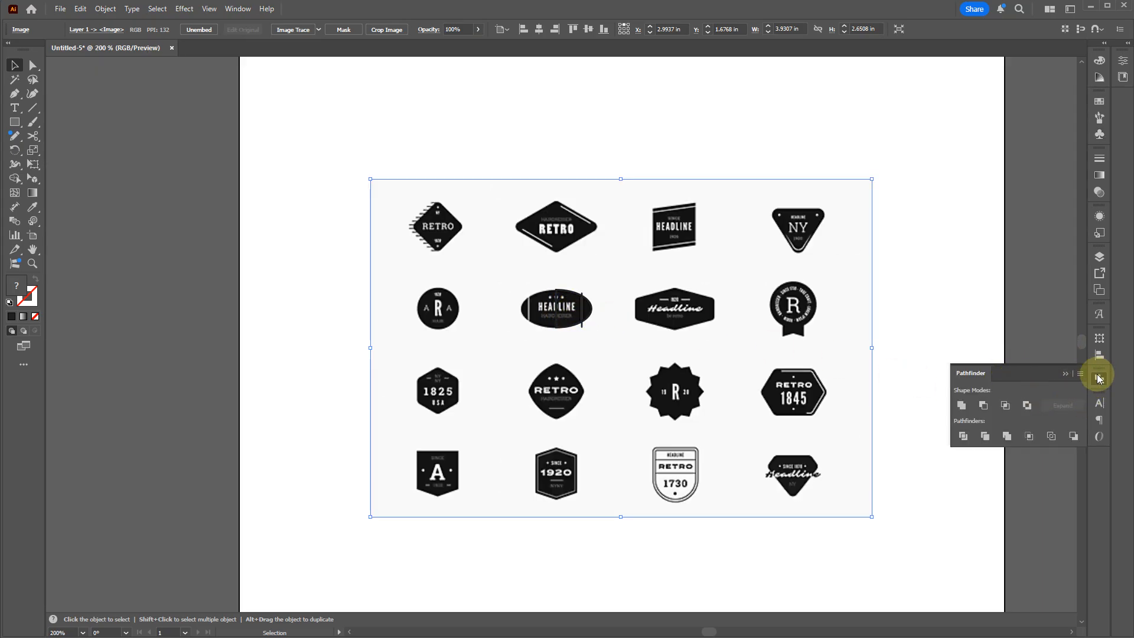
click(1098, 380)
click(1100, 256)
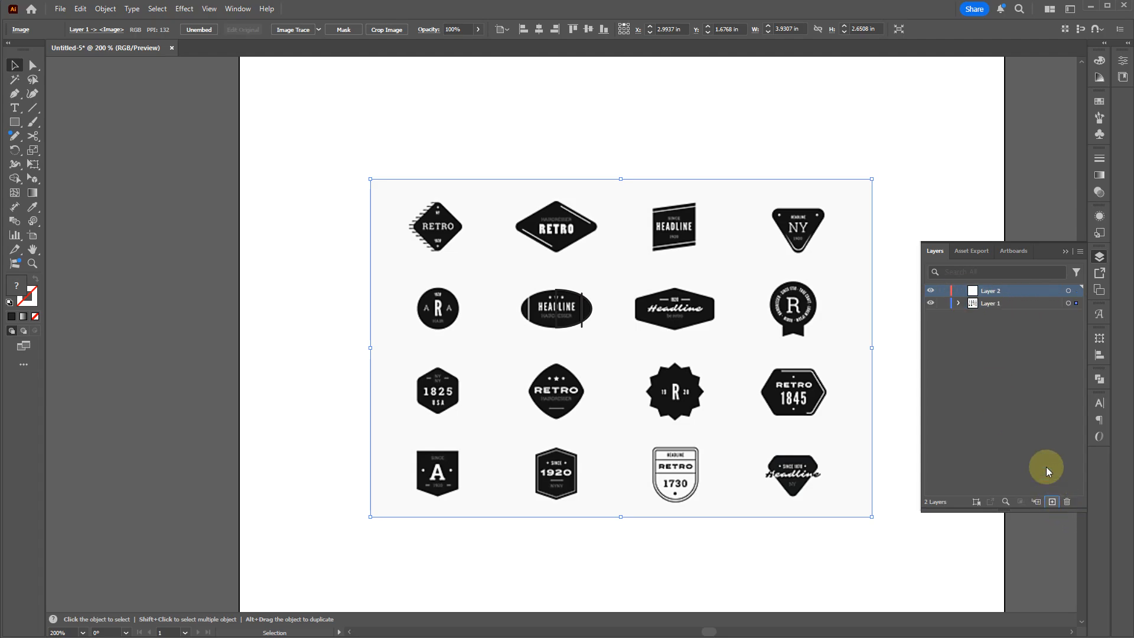
drag(993, 300, 1000, 290)
click(1076, 291)
drag(1078, 307, 1077, 304)
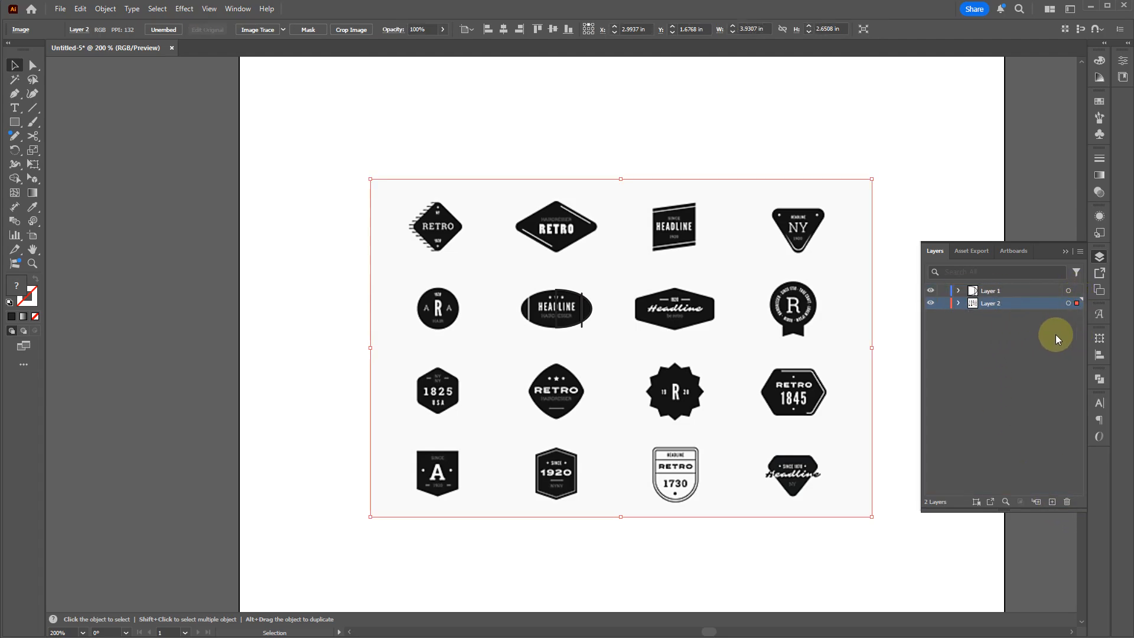
click(945, 304)
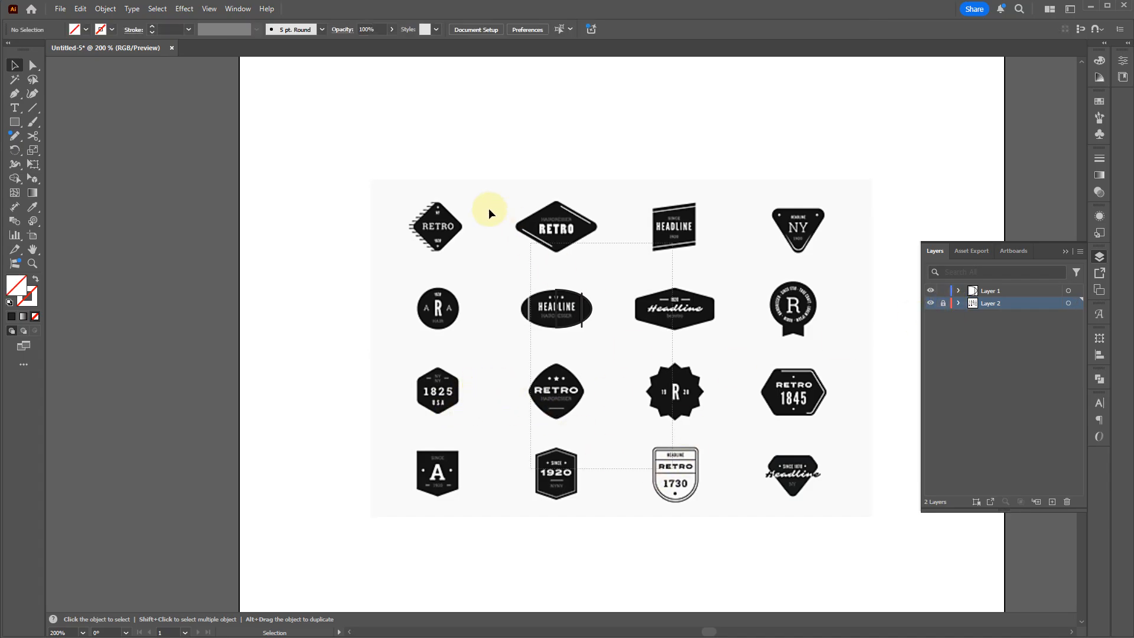
Subtract the narrow rectangle from the closed half-ellipse with Pathfinder Minus Front and ungroup the resulting shapes
key(ctrl+a)
scroll(534, 300, up, 7)
drag(715, 352, 551, 232)
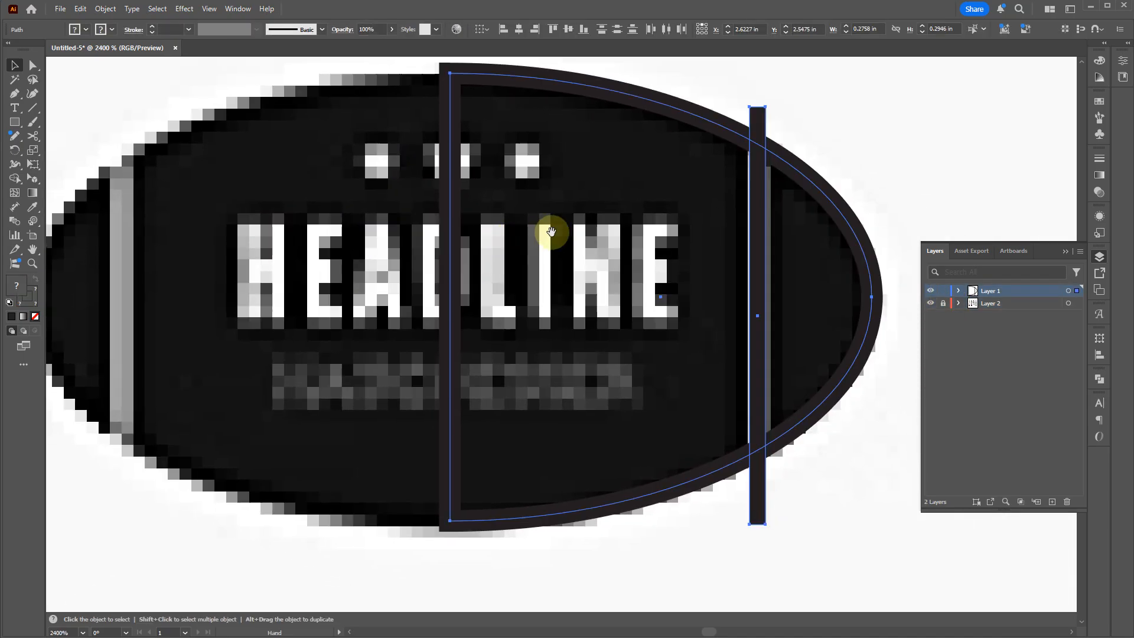
drag(814, 479, 735, 387)
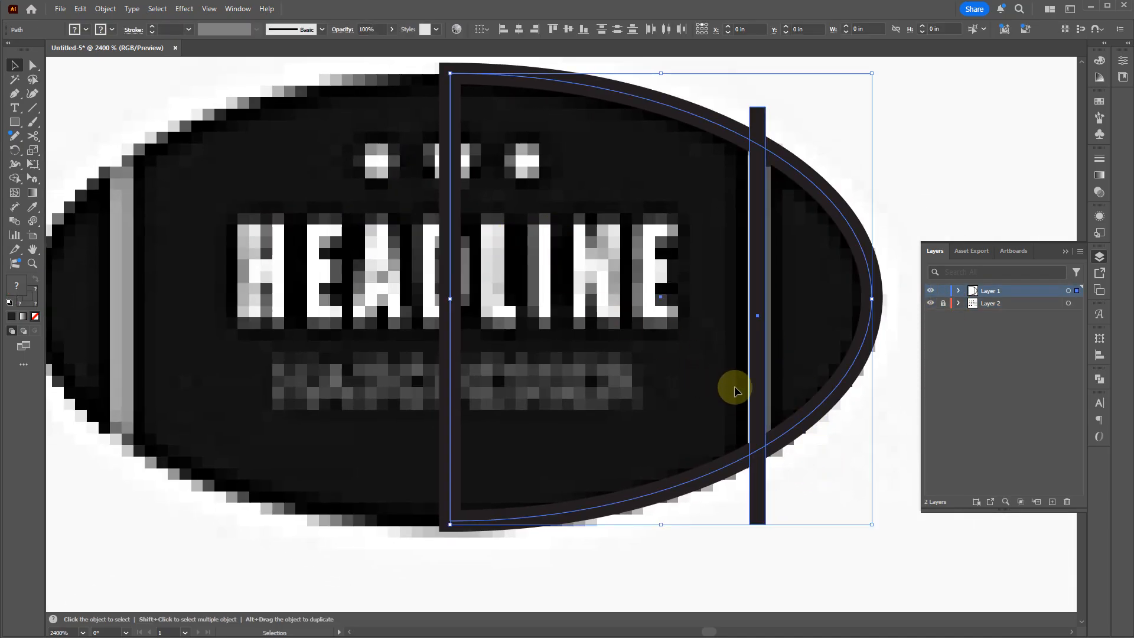
click(1099, 378)
click(984, 405)
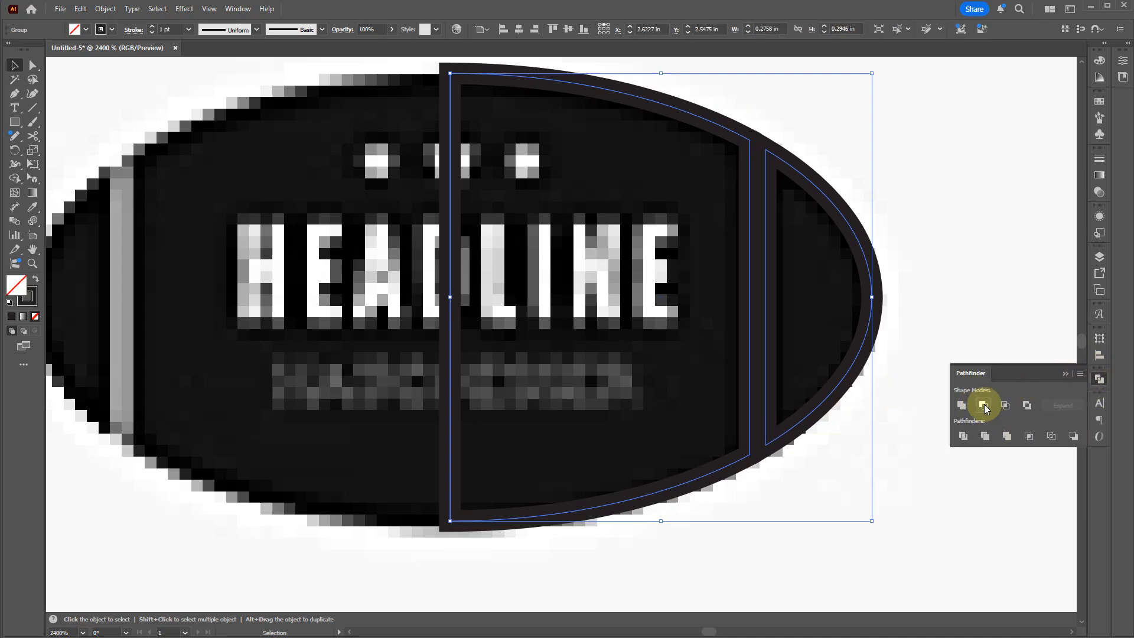
right_click(770, 347)
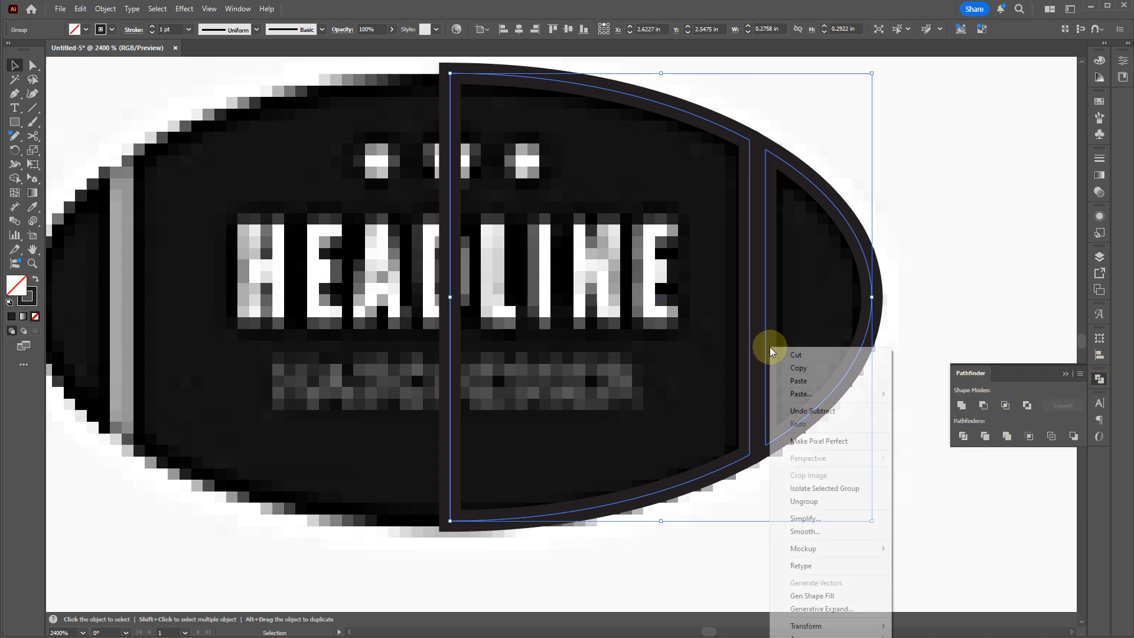
click(834, 500)
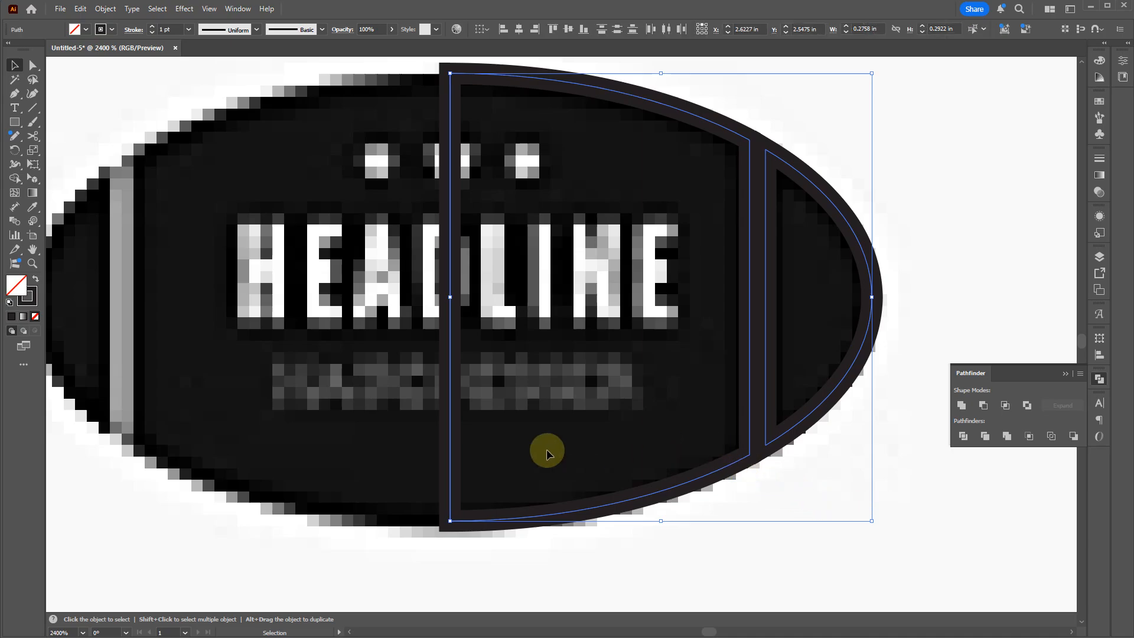
Duplicate the right-half badge shapes horizontally onto the badge's left side
scroll(691, 403, down, 1)
scroll(708, 407, down, 1)
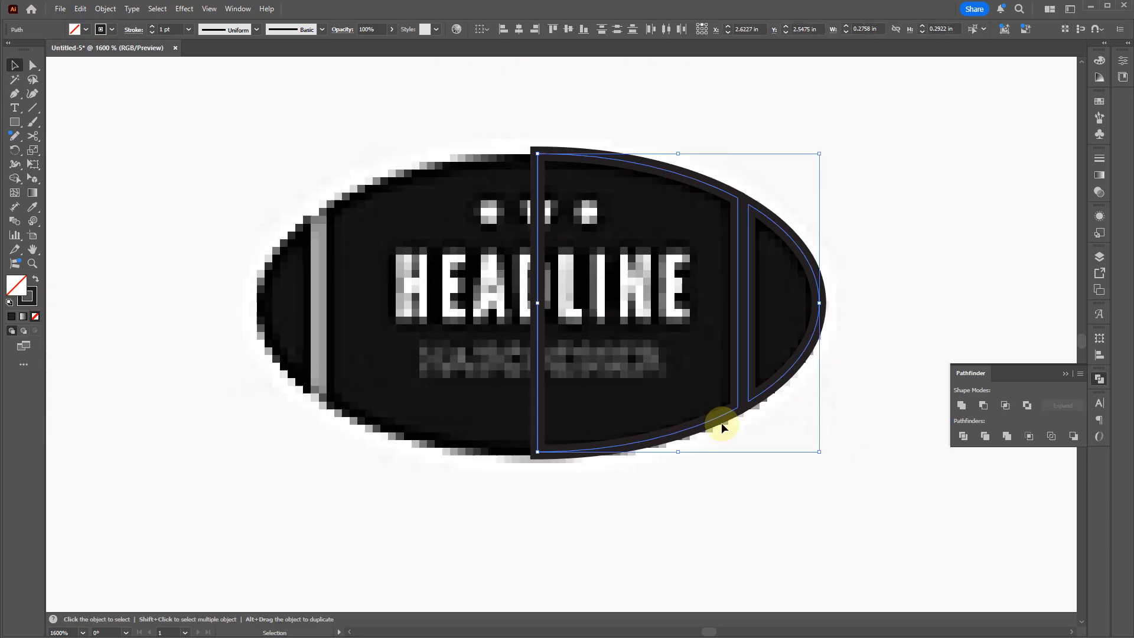
drag(704, 428, 309, 437)
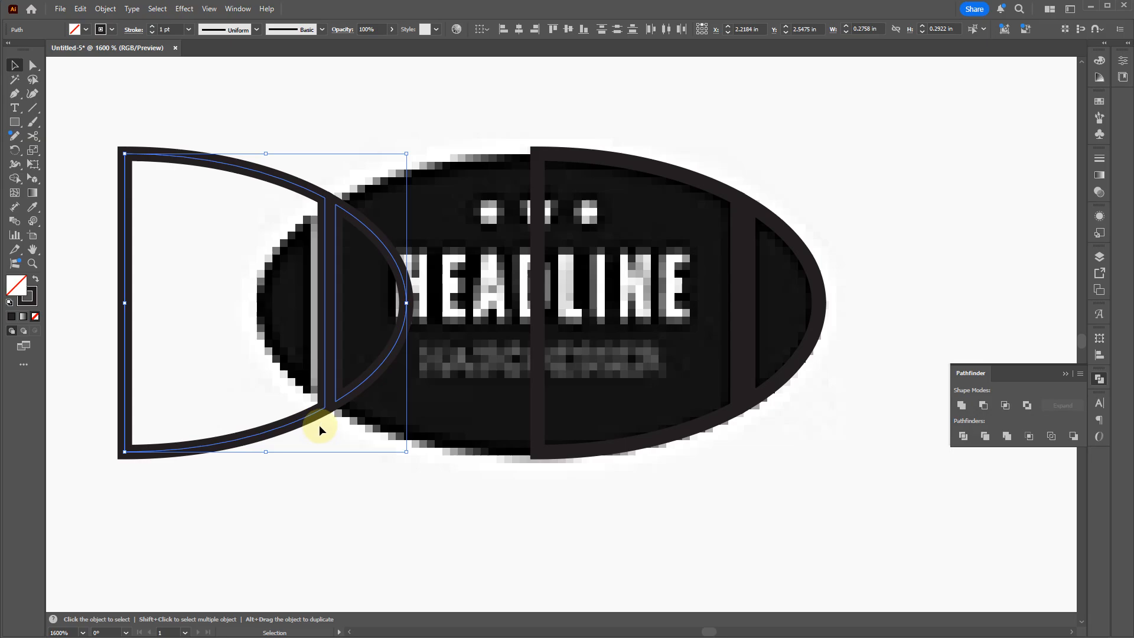
Reflect the duplicated half across the vertical axis so its curve faces left
right_click(299, 425)
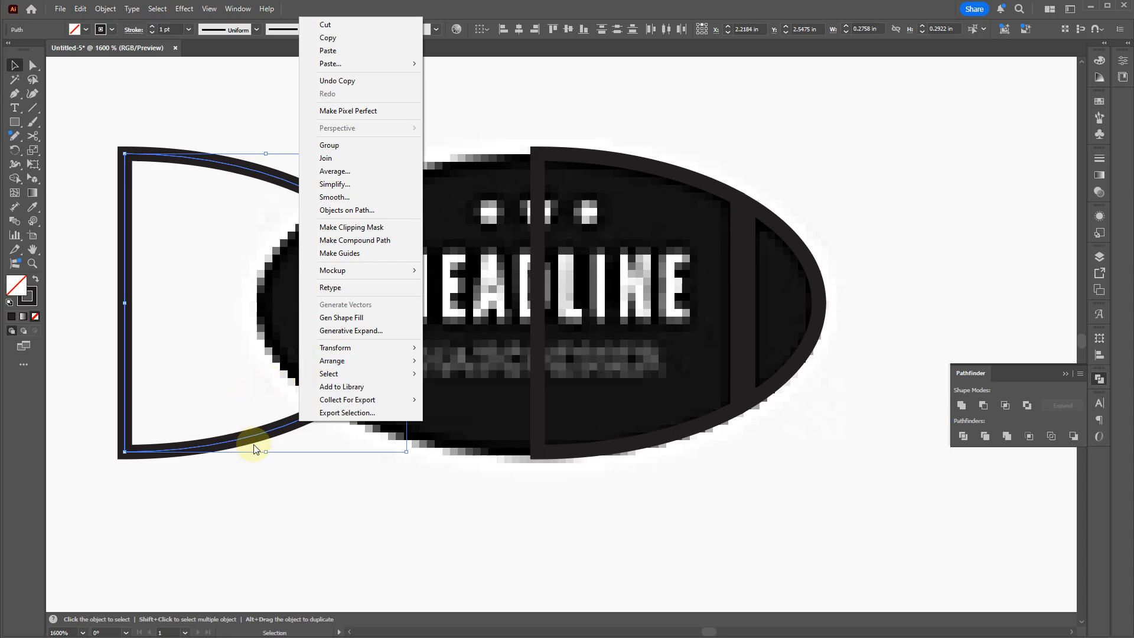
click(235, 433)
right_click(237, 430)
mouse_move(307, 359)
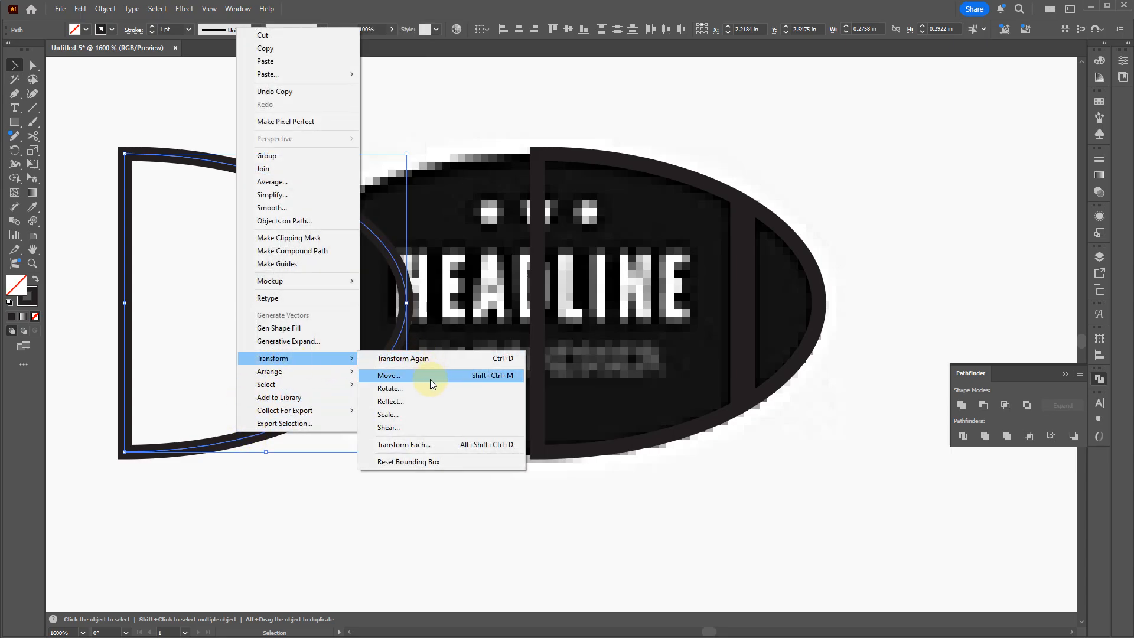
click(420, 400)
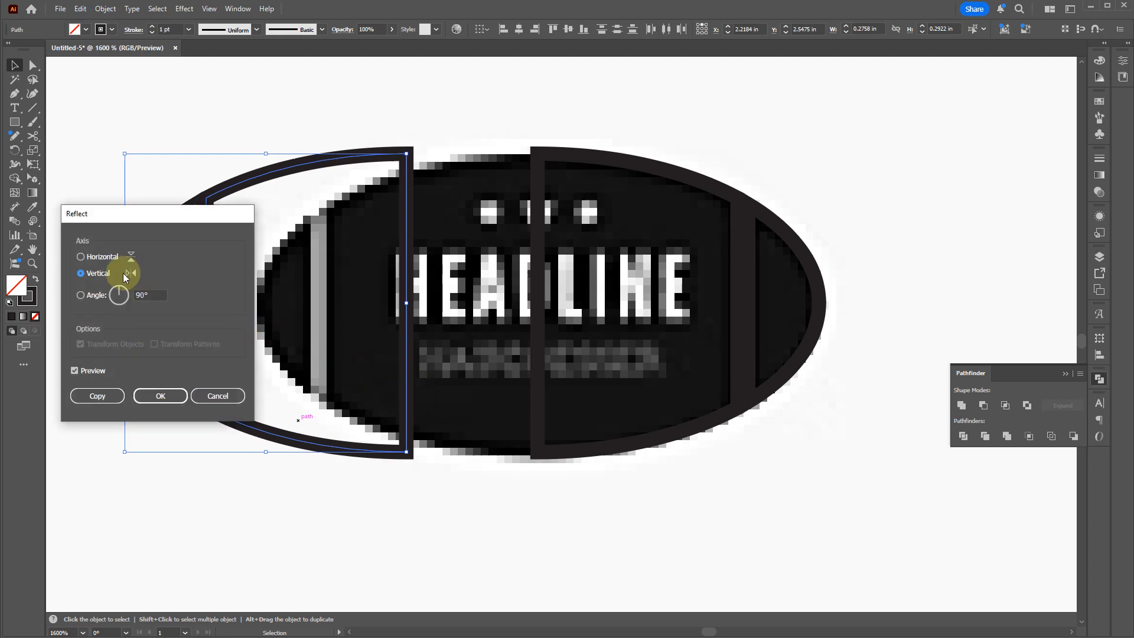
click(81, 257)
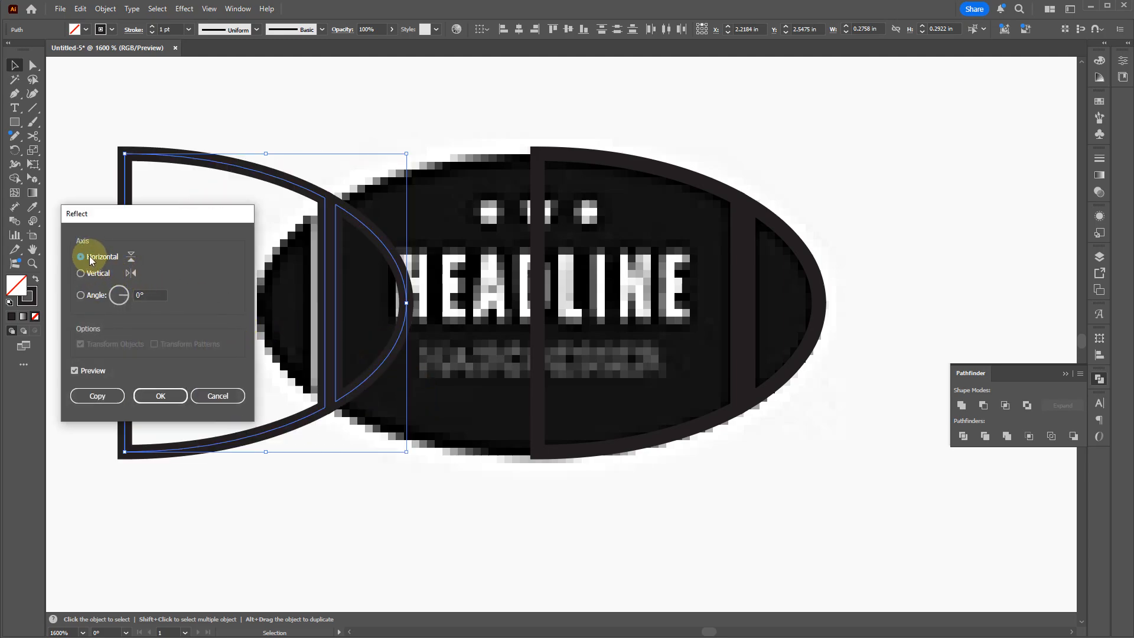
click(89, 272)
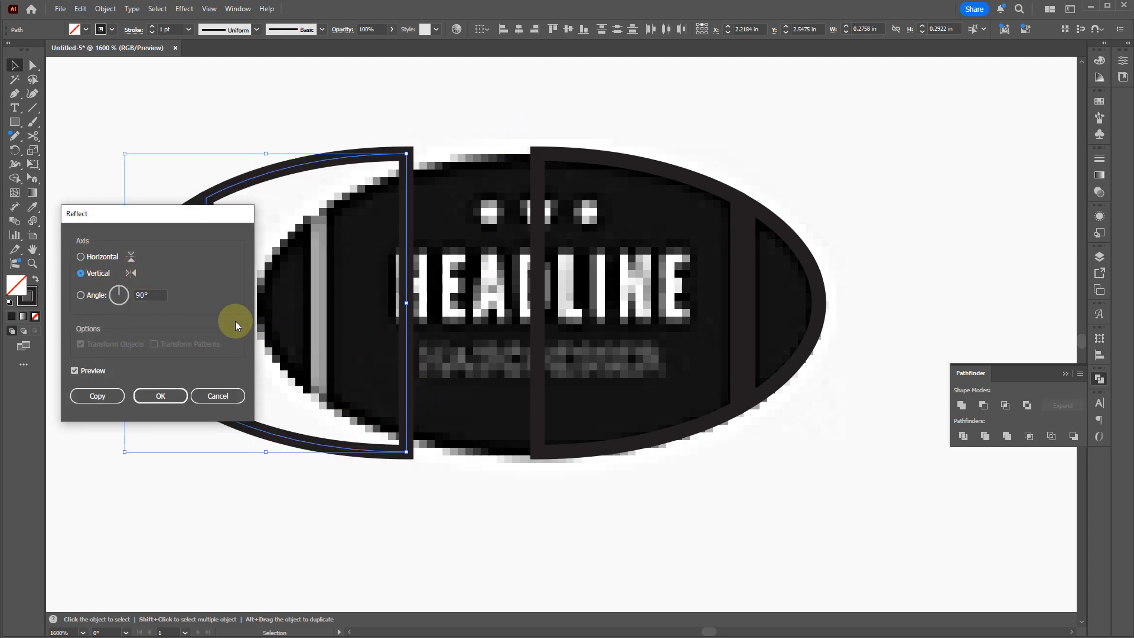
click(168, 398)
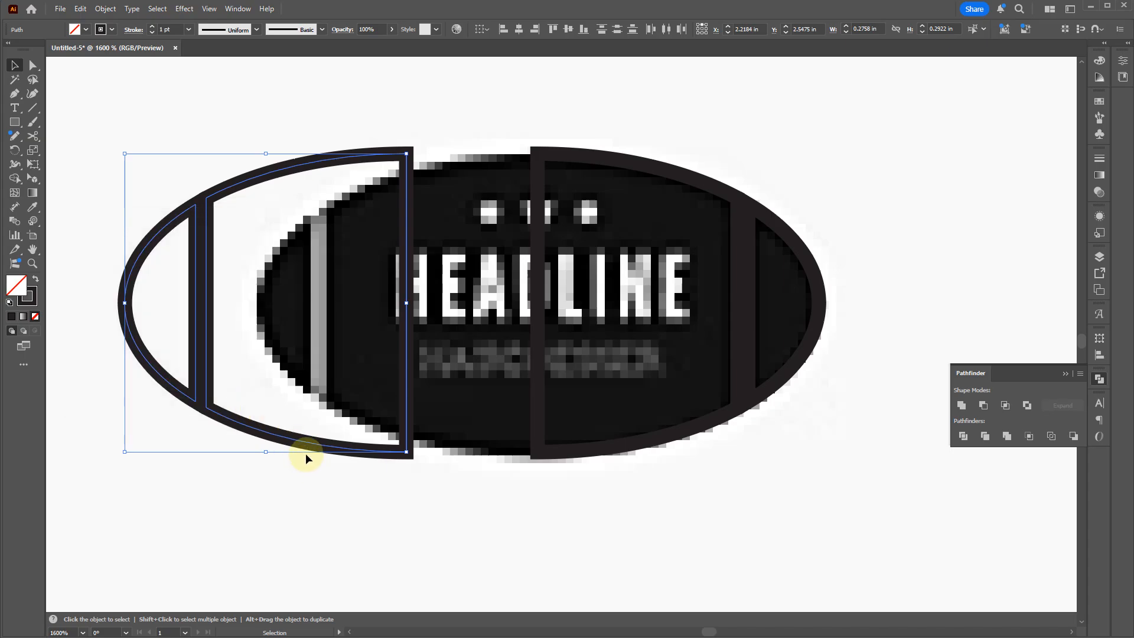
Move the mirrored half against the right half's centre edge and merge the two central panels with Pathfinder Unite
drag(319, 446, 445, 447)
click(521, 486)
drag(520, 395, 481, 334)
click(962, 405)
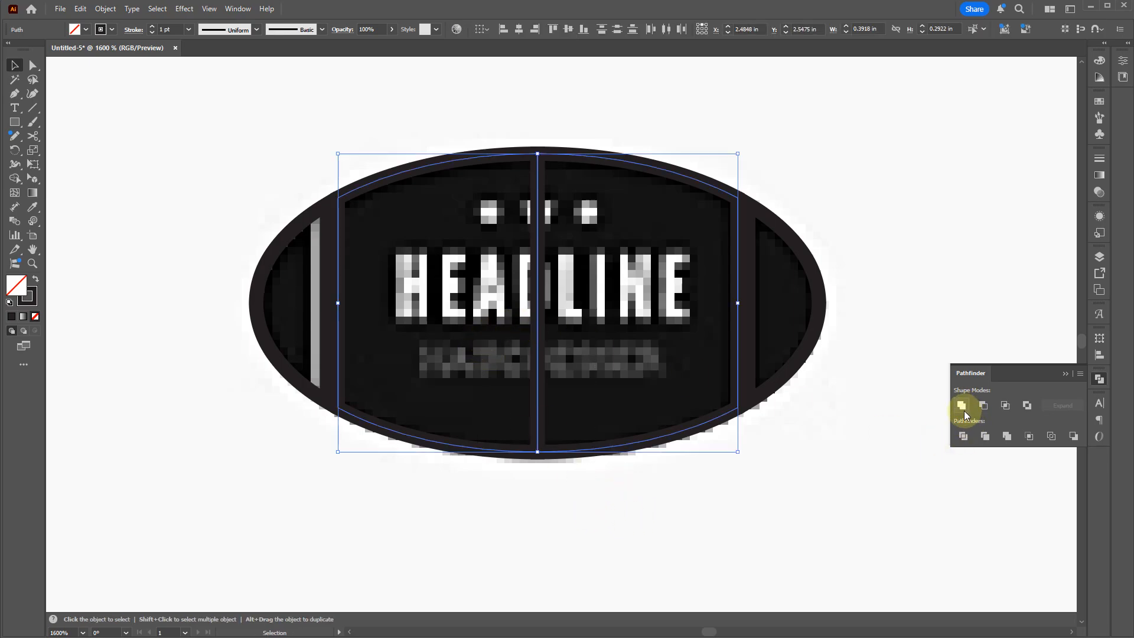
click(766, 473)
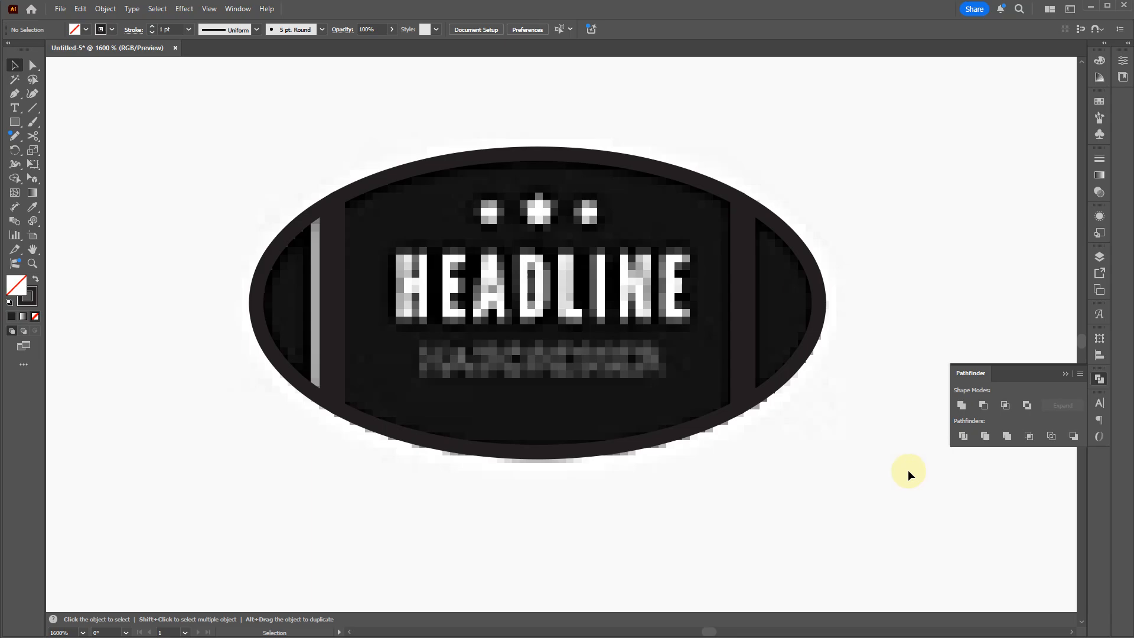
Examine the merged central panel and the side segments in Outline view, then return to Preview
click(209, 8)
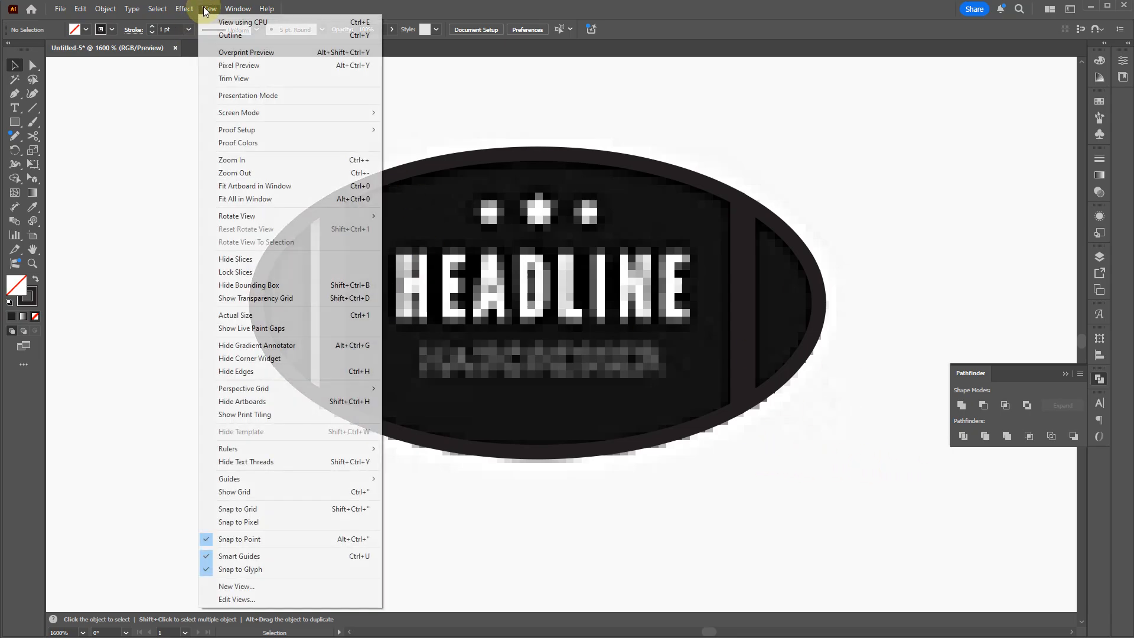
click(749, 374)
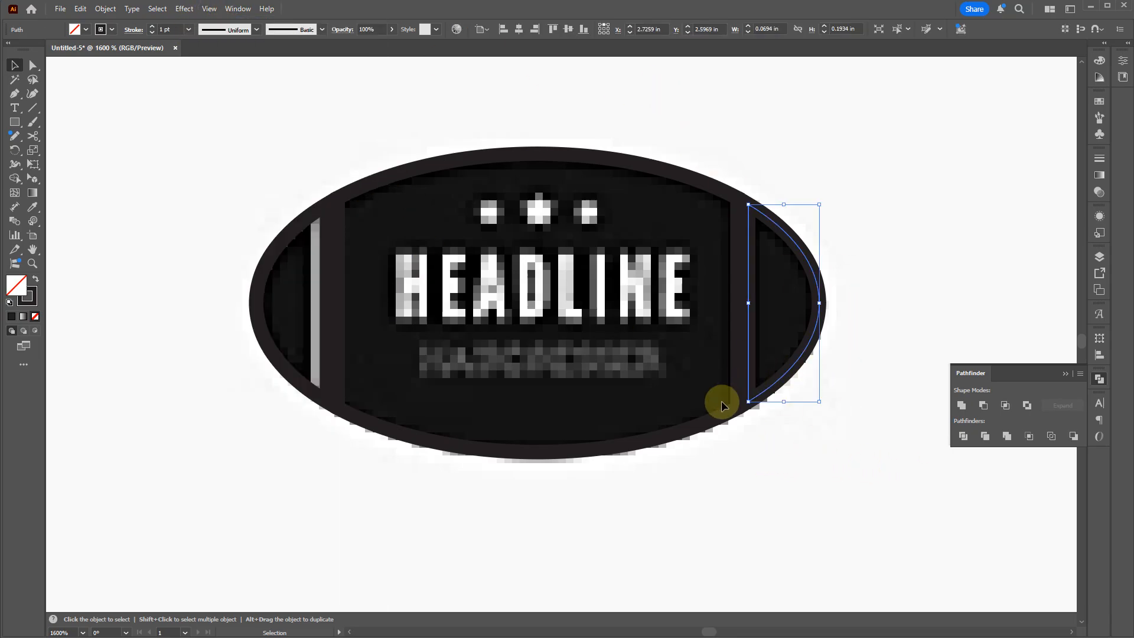
key(ctrl+y)
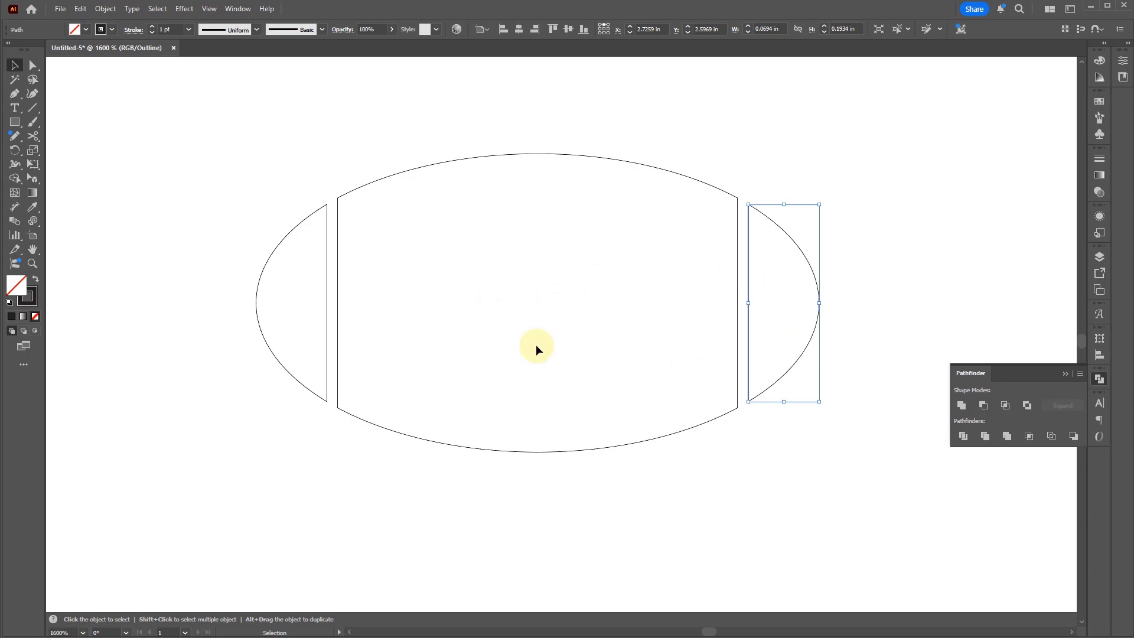
click(627, 528)
key(ctrl+y)
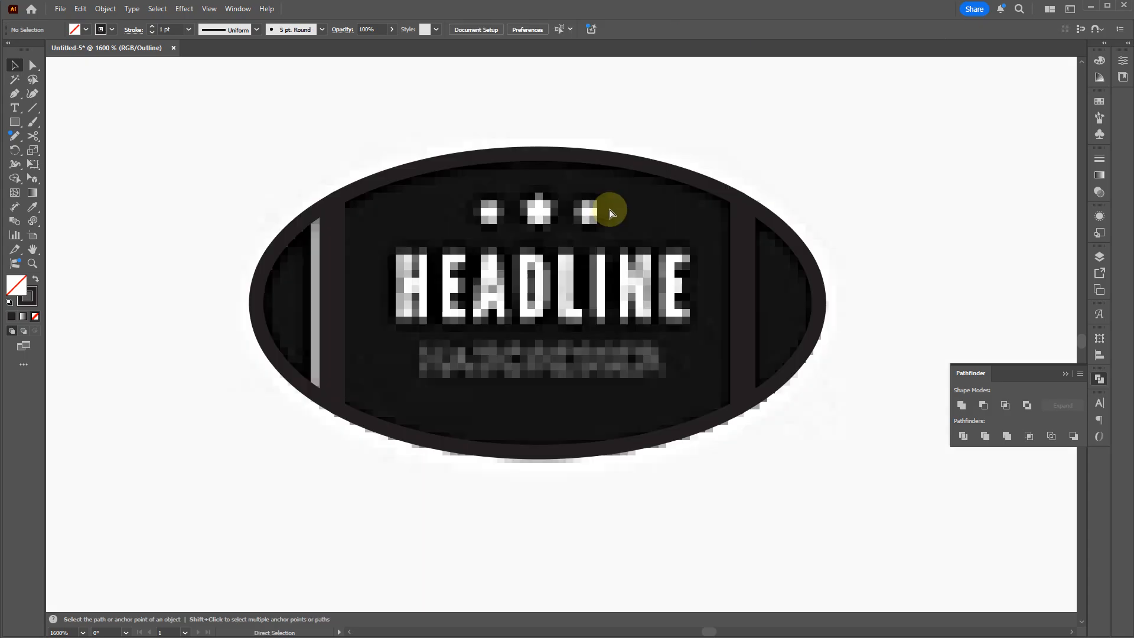
Activate the Star tool for tracing the three stars above the HEADLINE lettering
key(t)
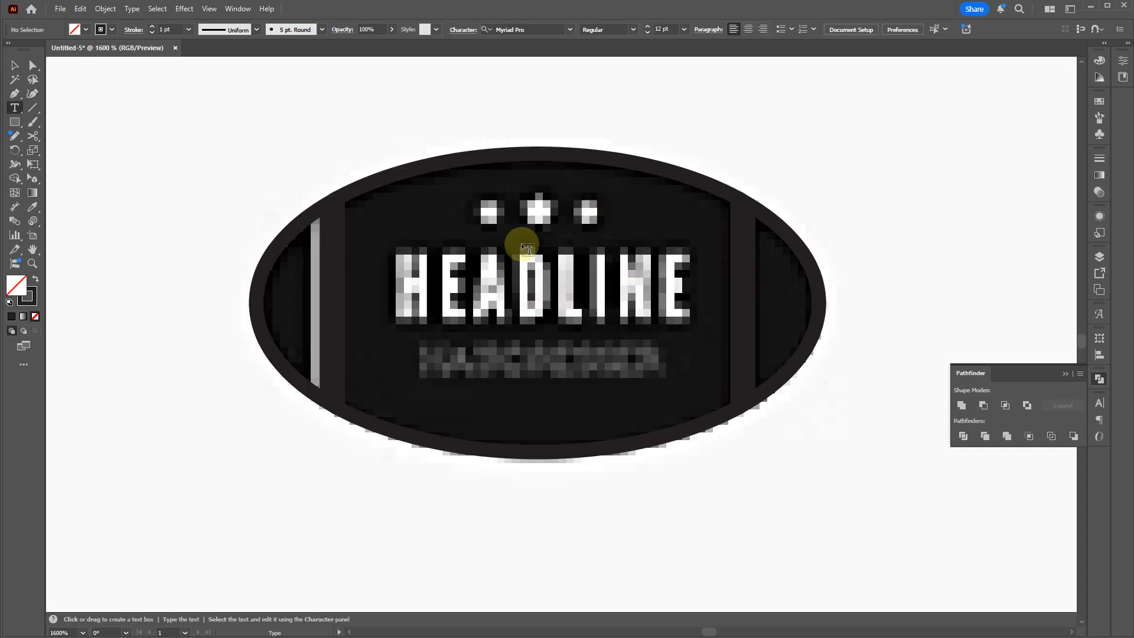
scroll(519, 216, down, 3)
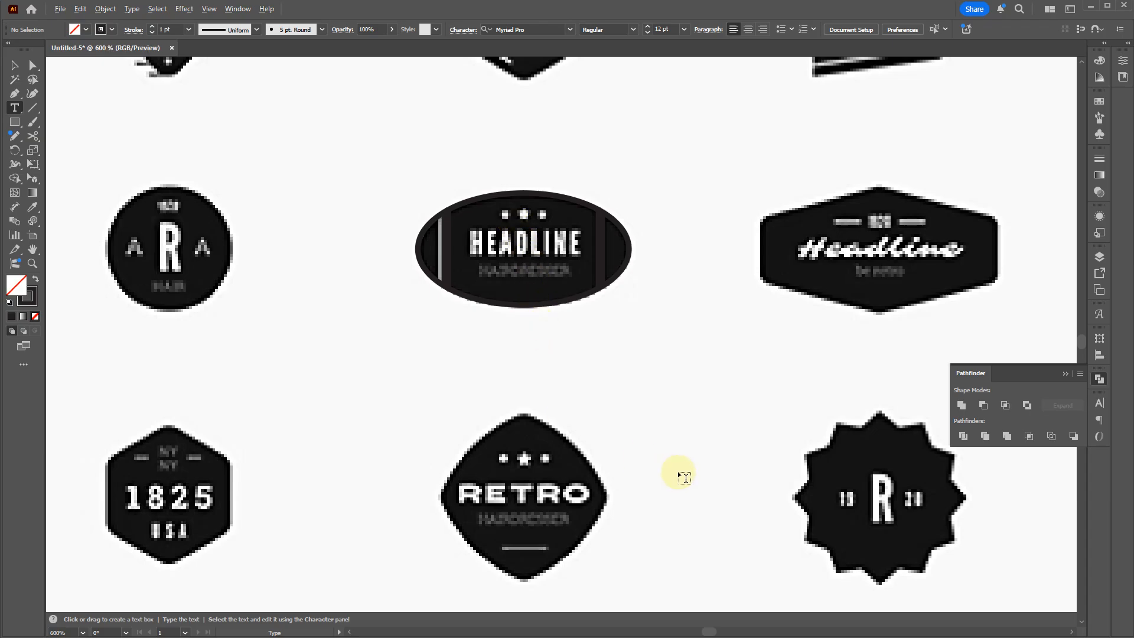
scroll(539, 213, up, 3)
drag(385, 168, 452, 268)
click(13, 123)
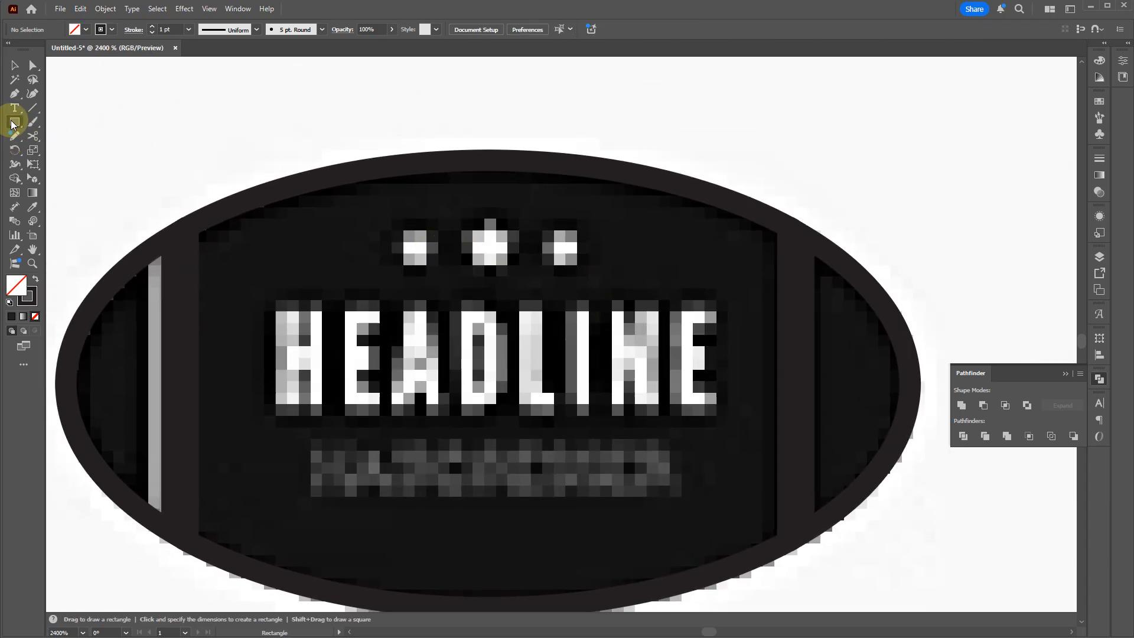
drag(12, 124, 68, 177)
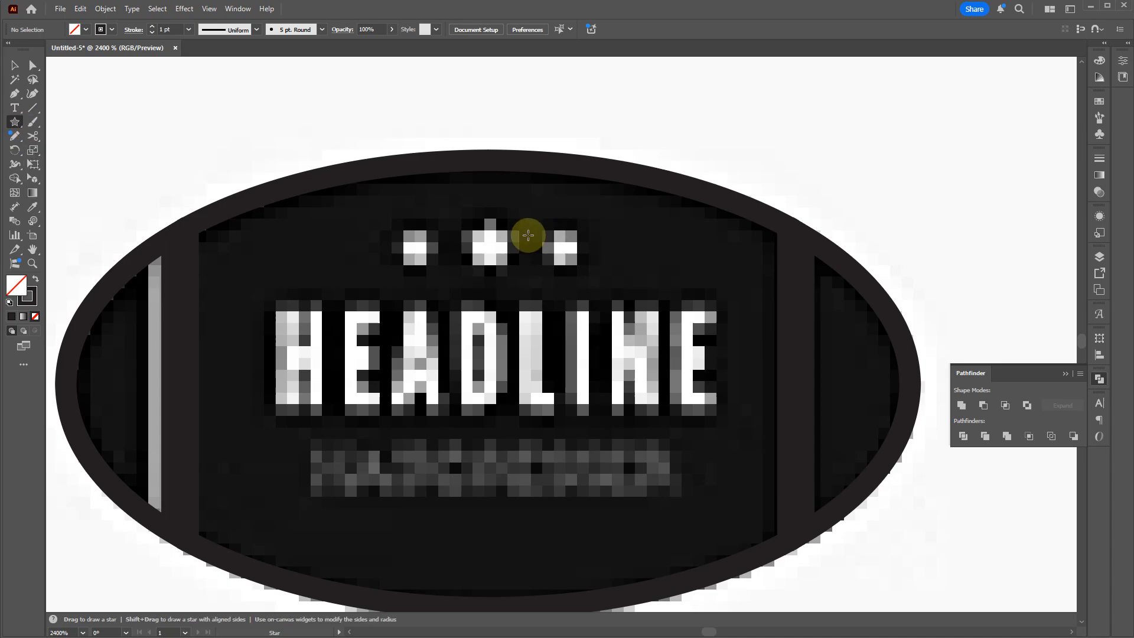
drag(490, 243, 513, 238)
key(Down)
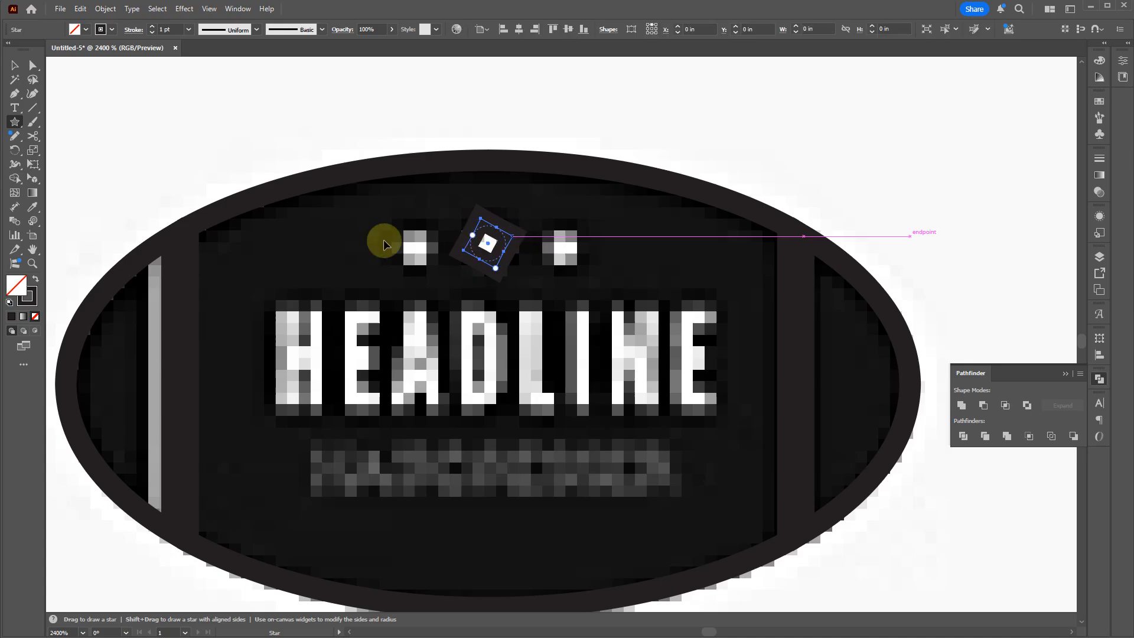
key(ctrl+z)
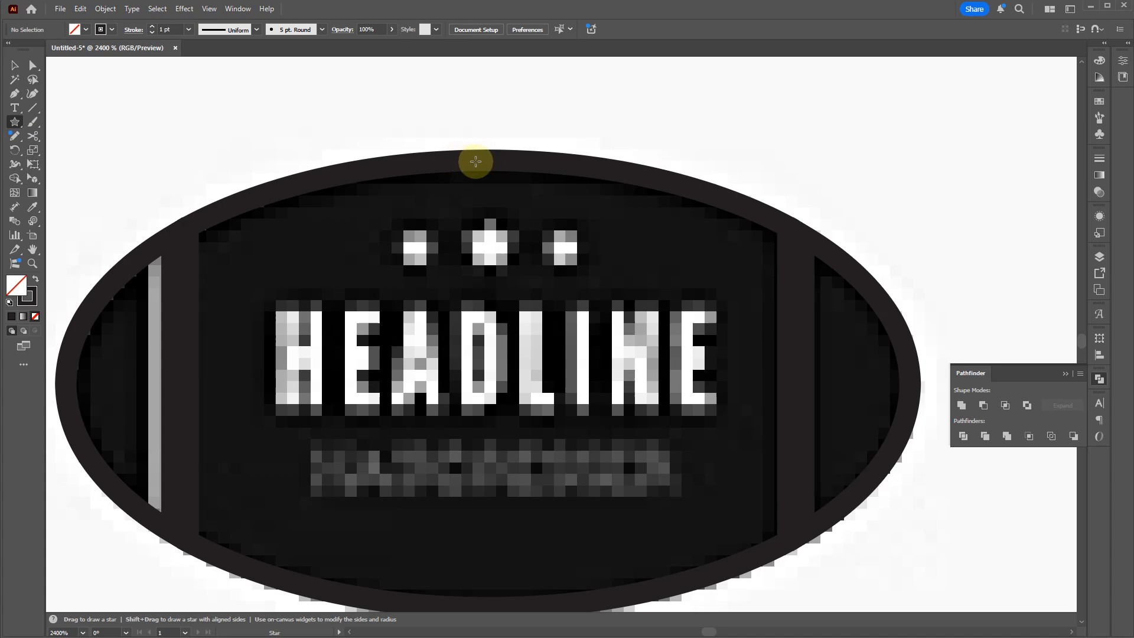
Draw an upright five-pointed star about 0.04 in wide and position it over the reference's middle star
drag(488, 159, 521, 151)
key(v)
click(506, 248)
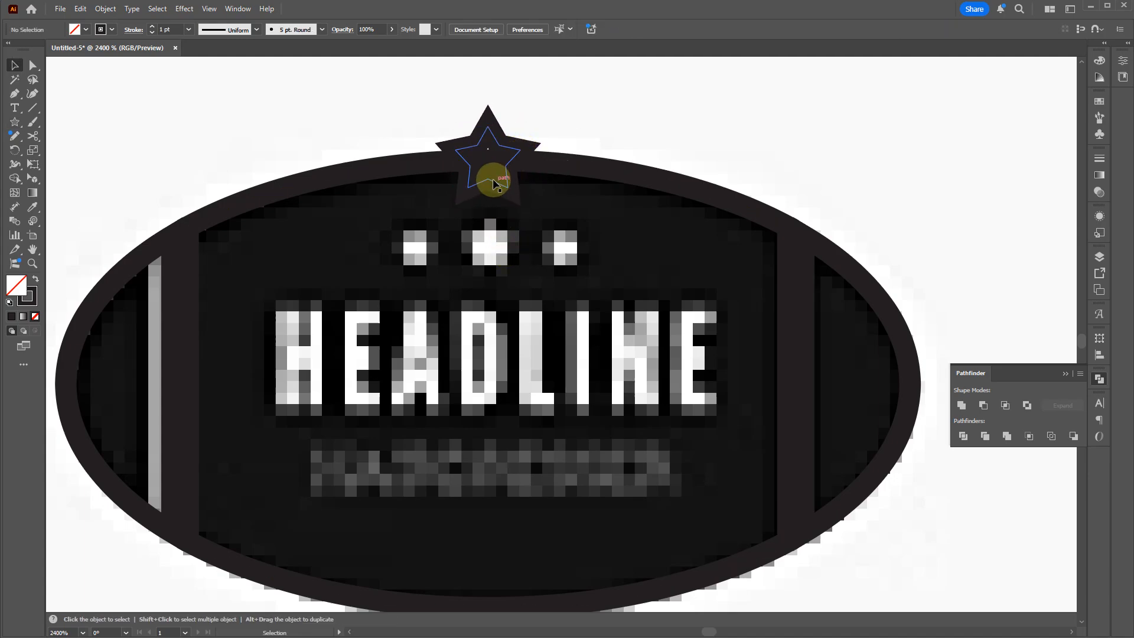
click(495, 186)
mouse_move(499, 186)
mouse_down()
mouse_move(500, 272)
mouse_move(469, 261)
mouse_move(462, 271)
mouse_move(465, 189)
mouse_move(465, 245)
mouse_up()
Give the star the reference's off-white background colour as fill, with no stroke
key(i)
click(603, 111)
key(v)
Duplicate the star onto the reference's right star and scale the copy down to about 0.028 × 0.027 in
scroll(520, 244, up, 2)
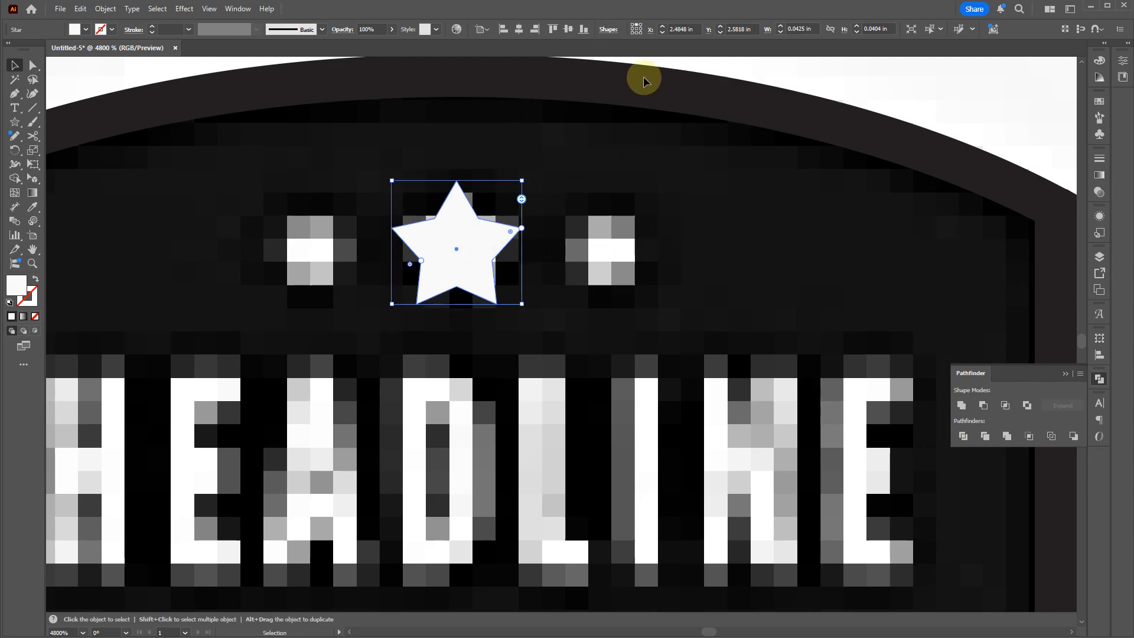
drag(464, 273, 615, 259)
drag(666, 327, 666, 303)
key(ctrl+z)
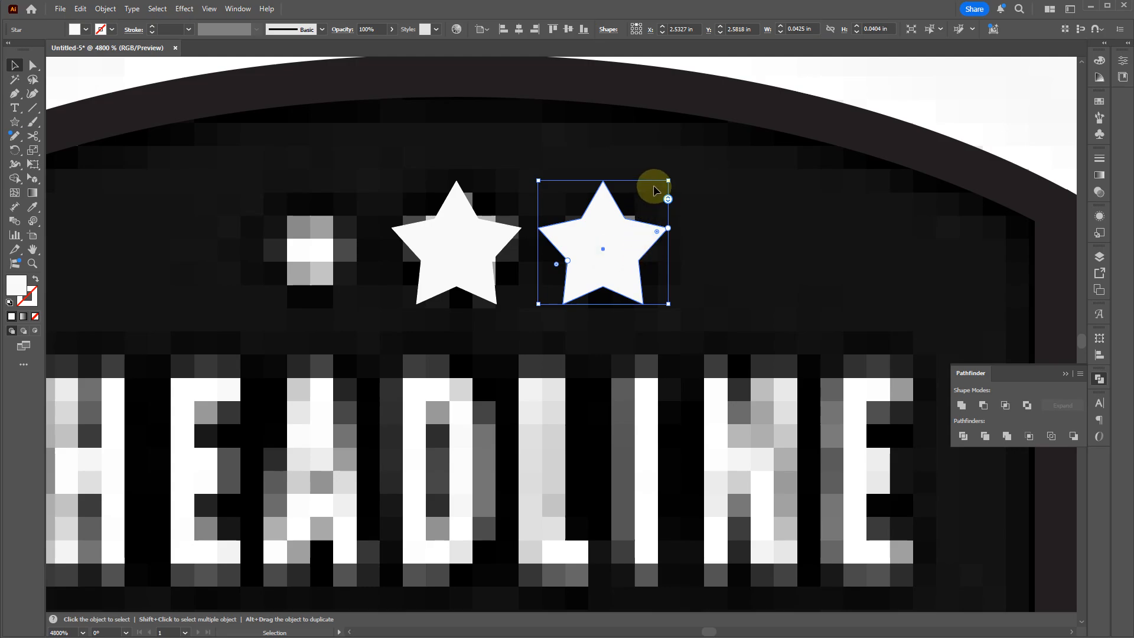
drag(668, 180, 668, 203)
Draw a spacer rectangle about 0.04 × 0.01 in from the large star's lower centre anchor to the small star's edge
key(m)
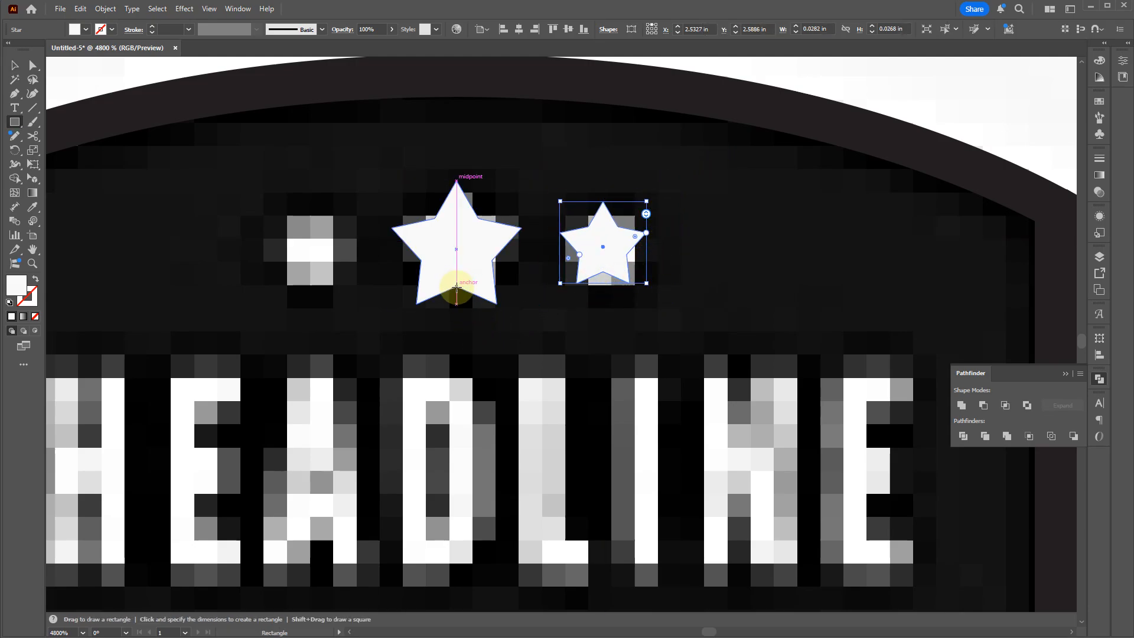
drag(456, 287, 578, 248)
key(v)
Copy the small star with its spacer to the left, reflect the copy vertically and align it with the large star's centre
shift+click(610, 264)
right_click(562, 264)
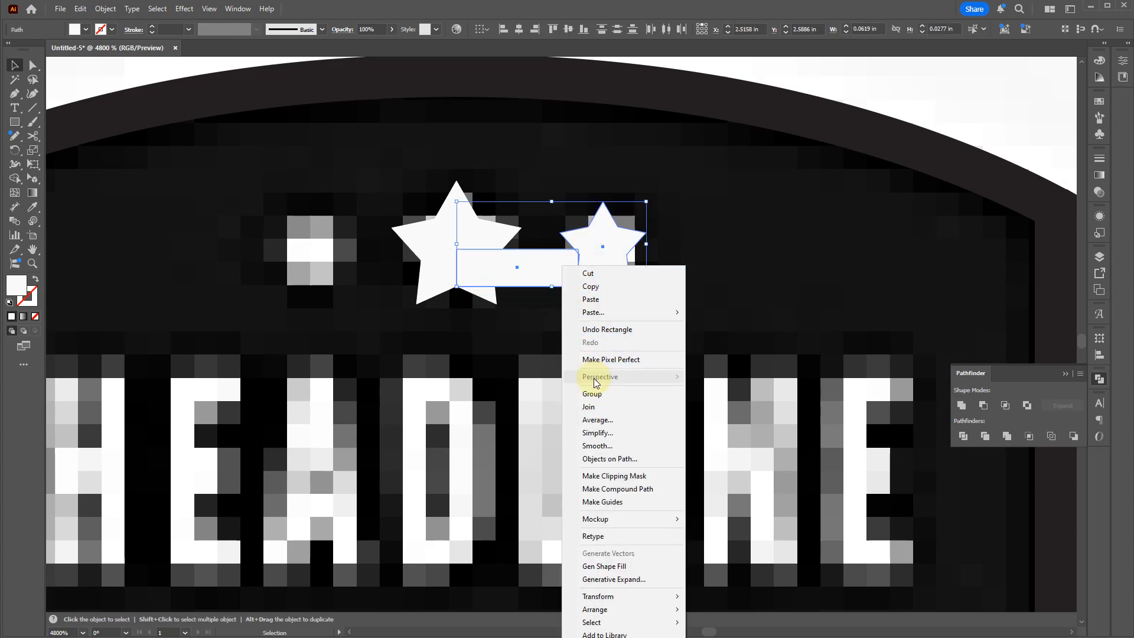
drag(612, 236, 338, 238)
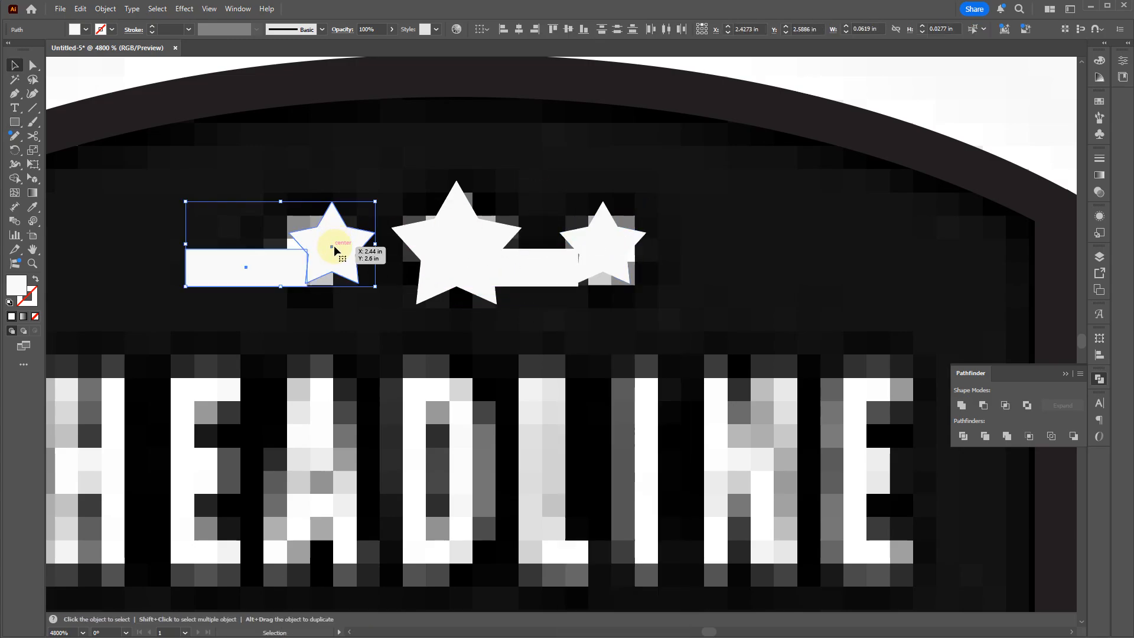
right_click(335, 247)
mouse_move(381, 580)
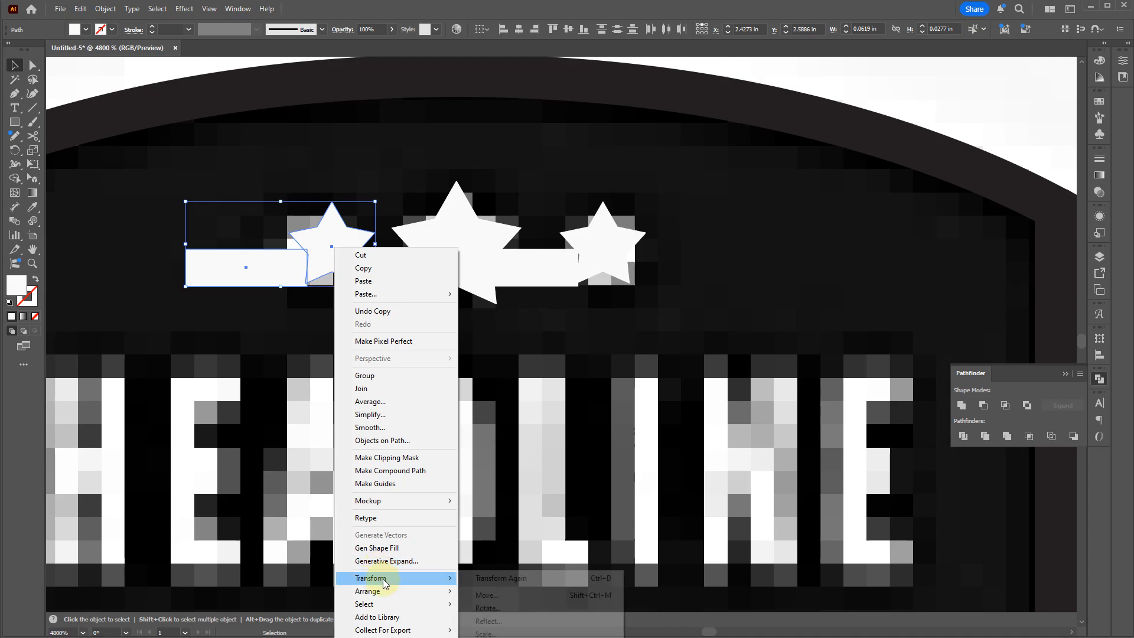
click(488, 620)
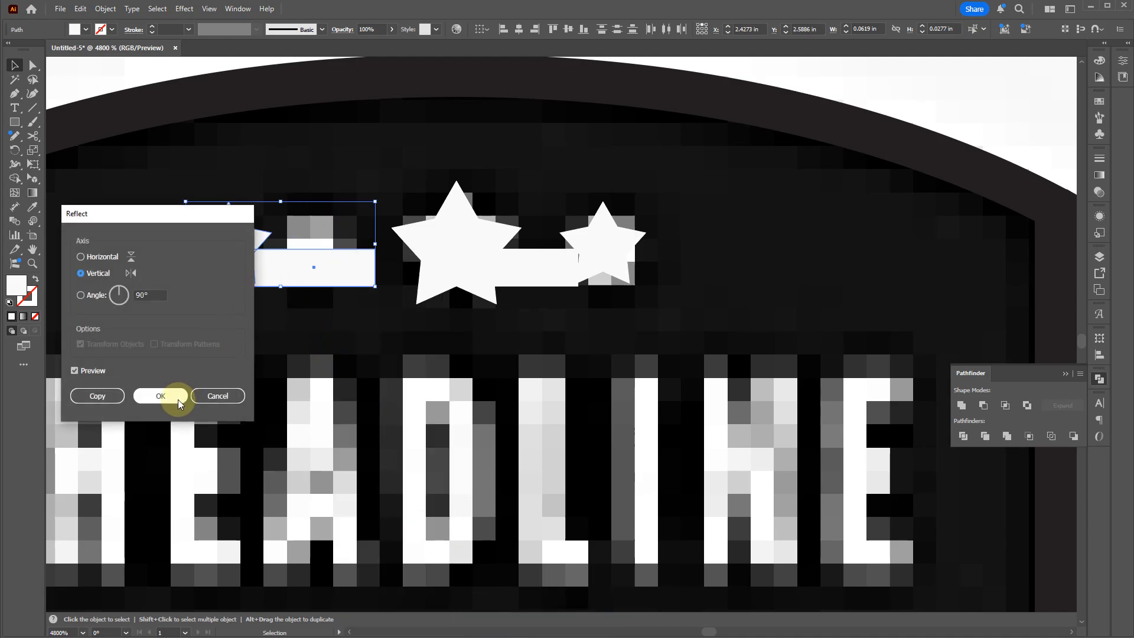
click(165, 398)
drag(307, 261, 389, 269)
Delete both spacer rectangles between the stars, using Outline view to select them
key(ctrl+y)
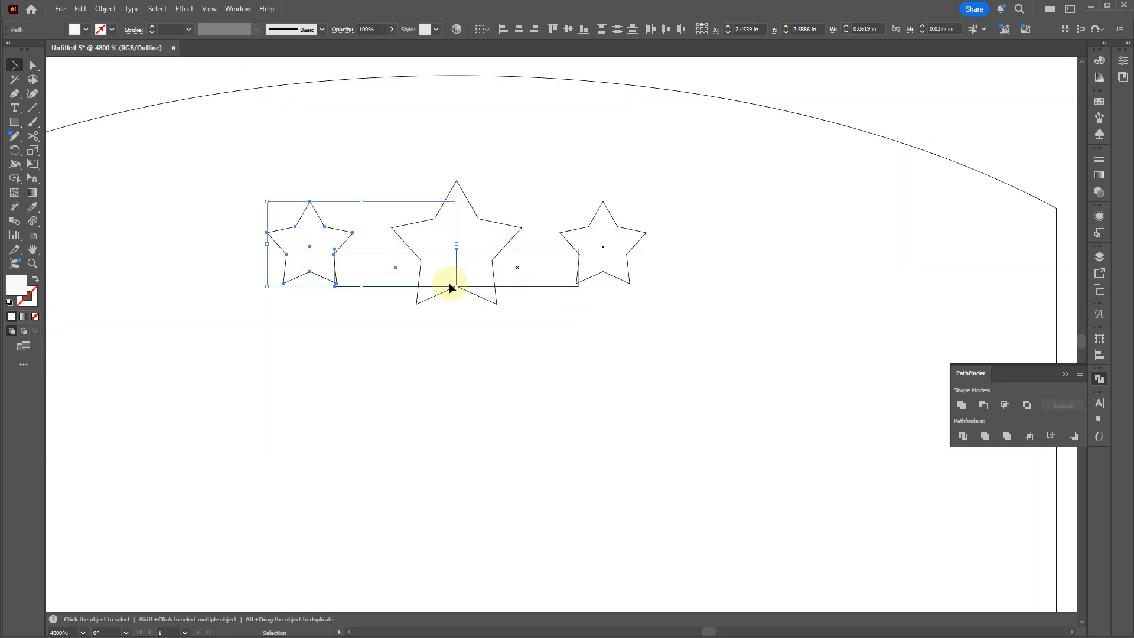
click(472, 343)
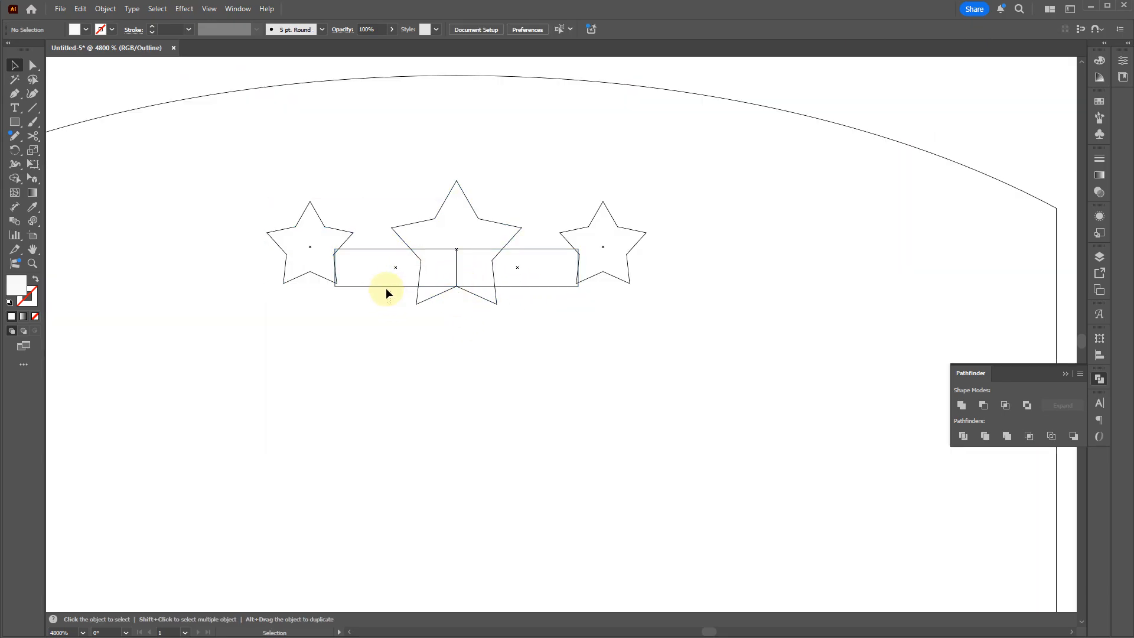
click(505, 282)
shift+click(378, 286)
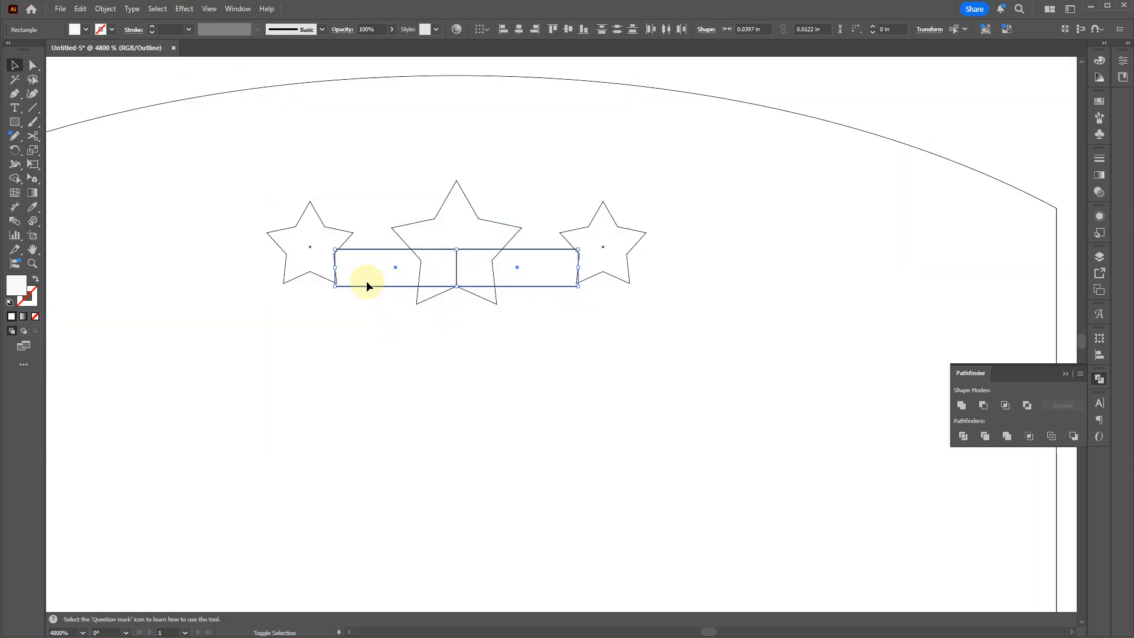
key(Delete)
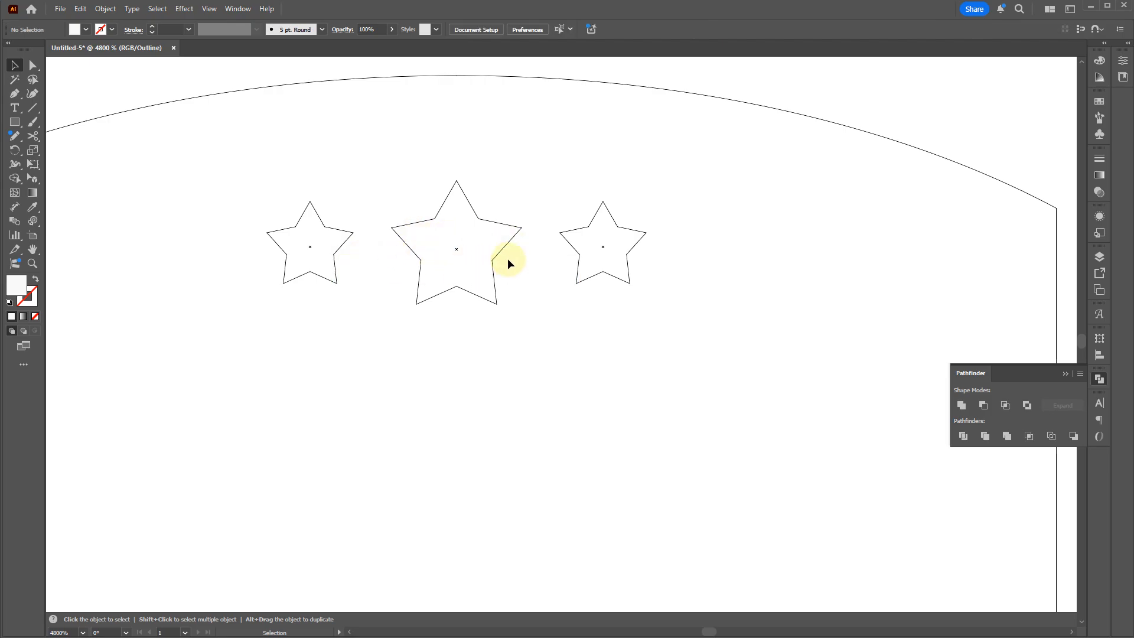
key(ctrl+y)
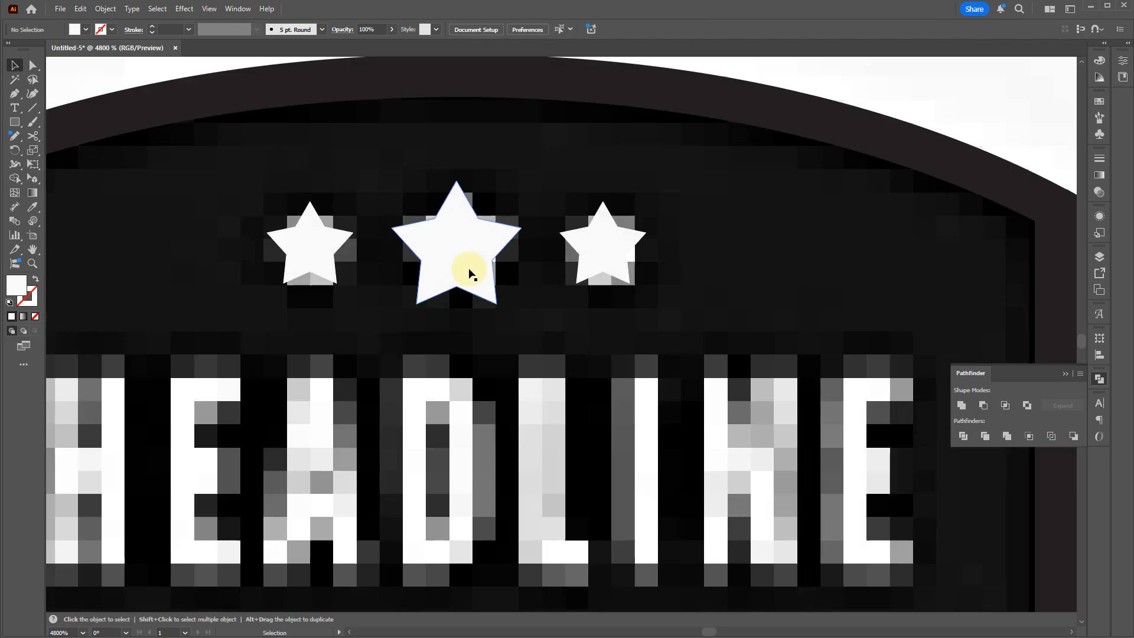
Add a text object reading HEADLINE over the reference's main lettering
scroll(452, 404, down, 2)
drag(383, 444, 465, 267)
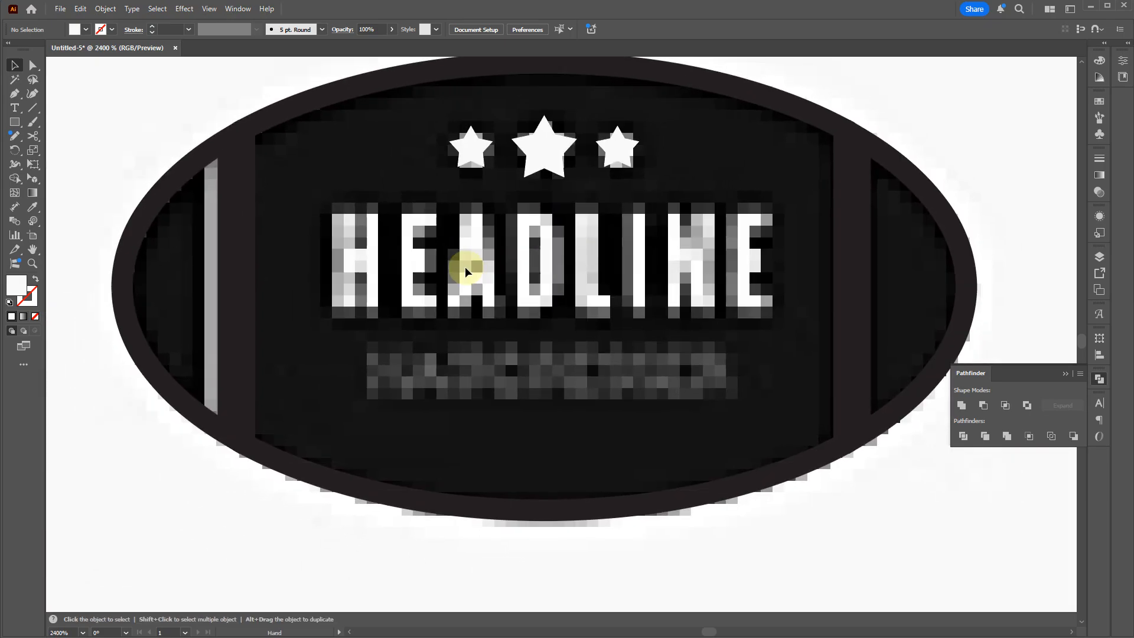
key(t)
click(554, 305)
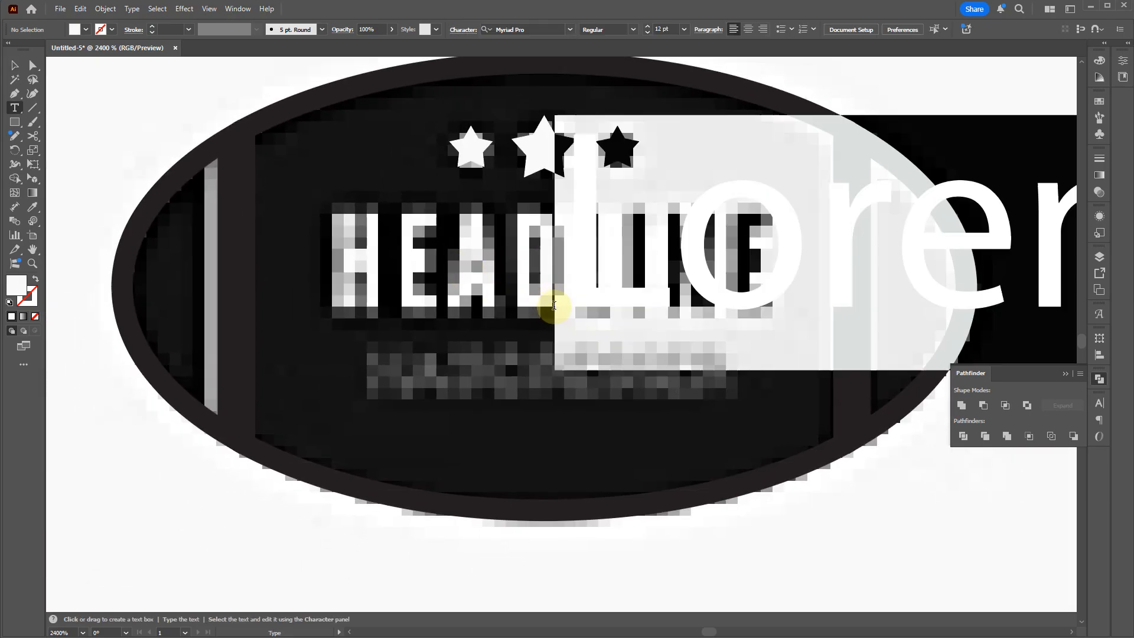
text(HEAD)
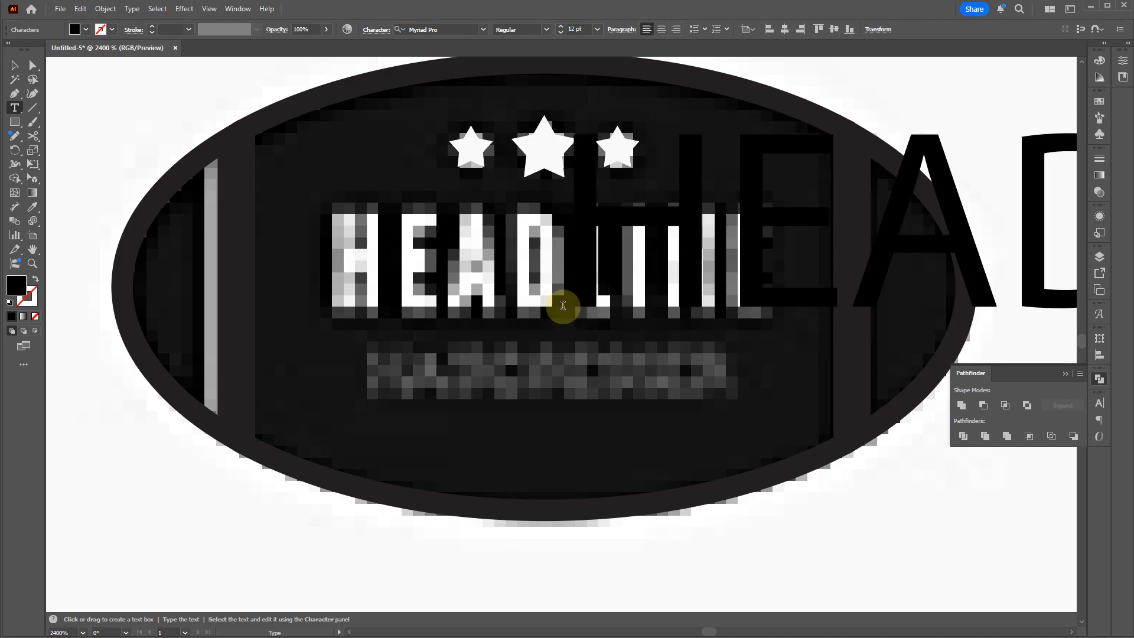
Centre-align the HEADLINE text and set its font size to 6 pt
key(ctrl+a)
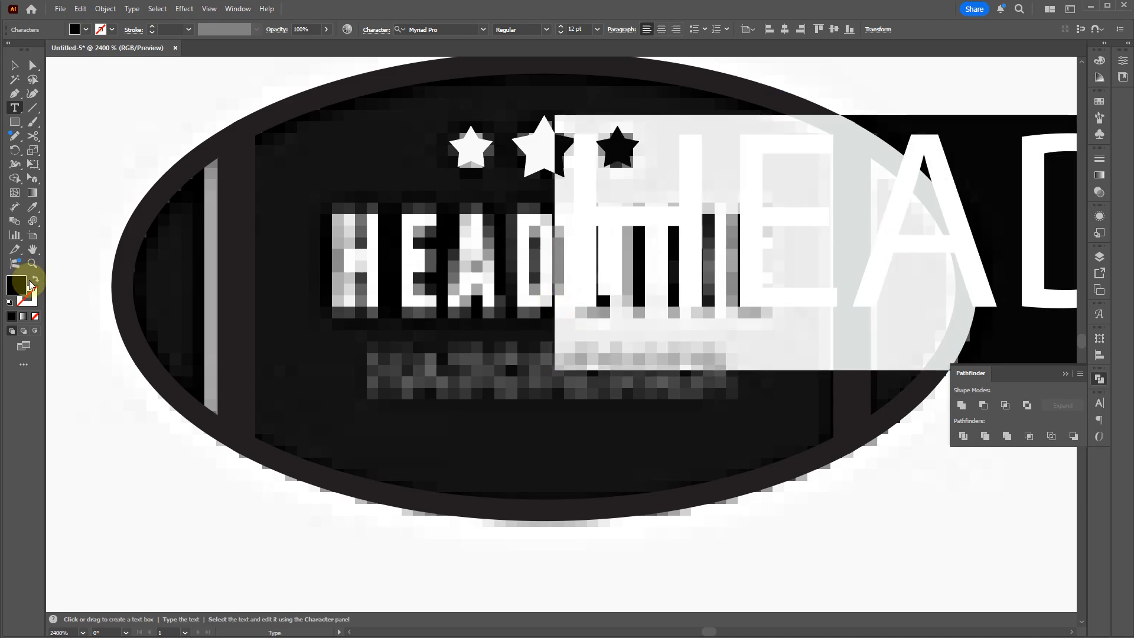
click(662, 29)
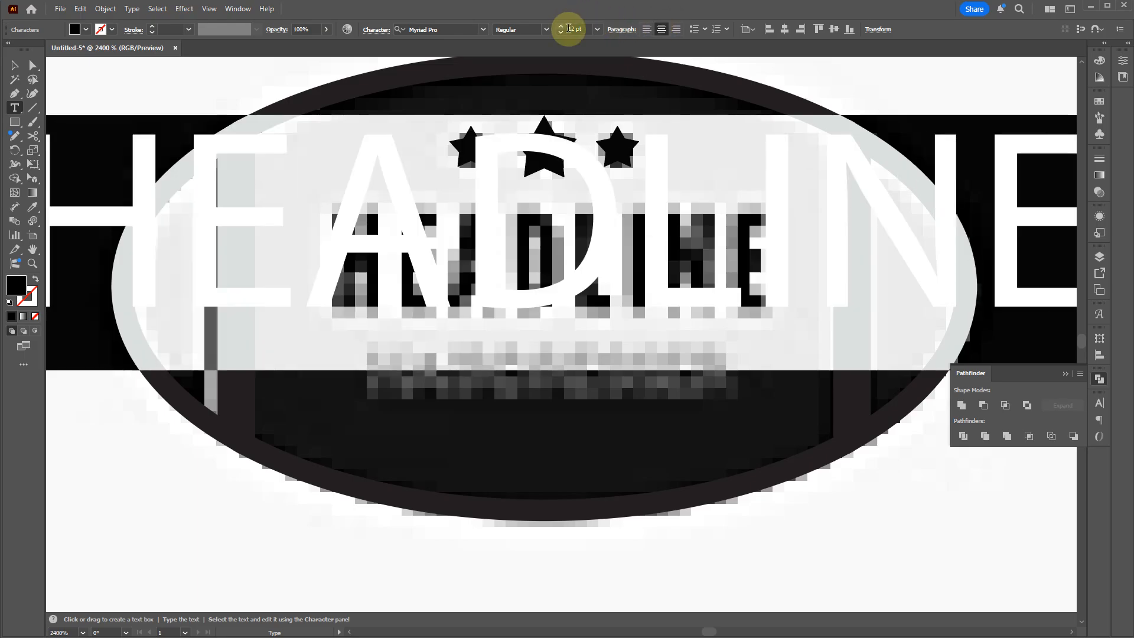
click(598, 30)
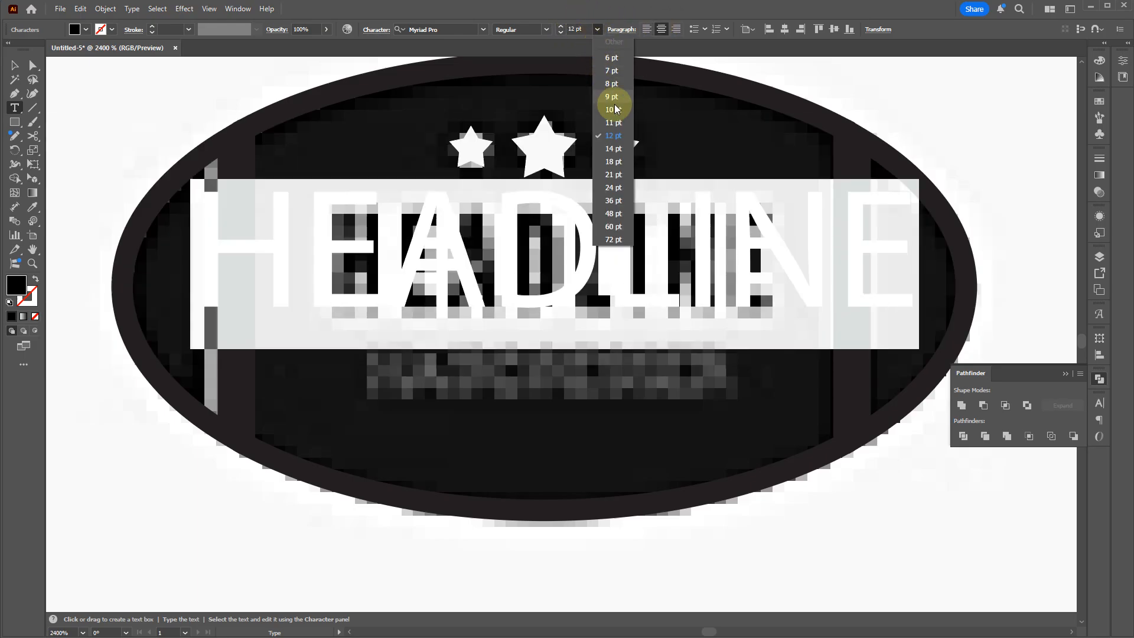
click(609, 62)
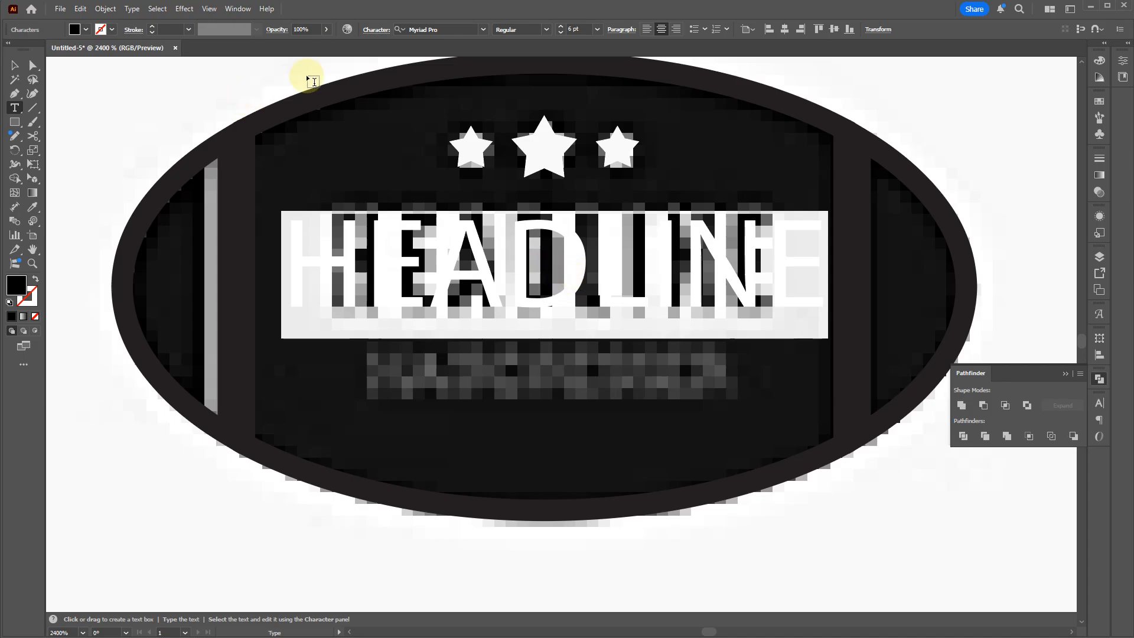
Change the HEADLINE text's font to Cambria
click(482, 29)
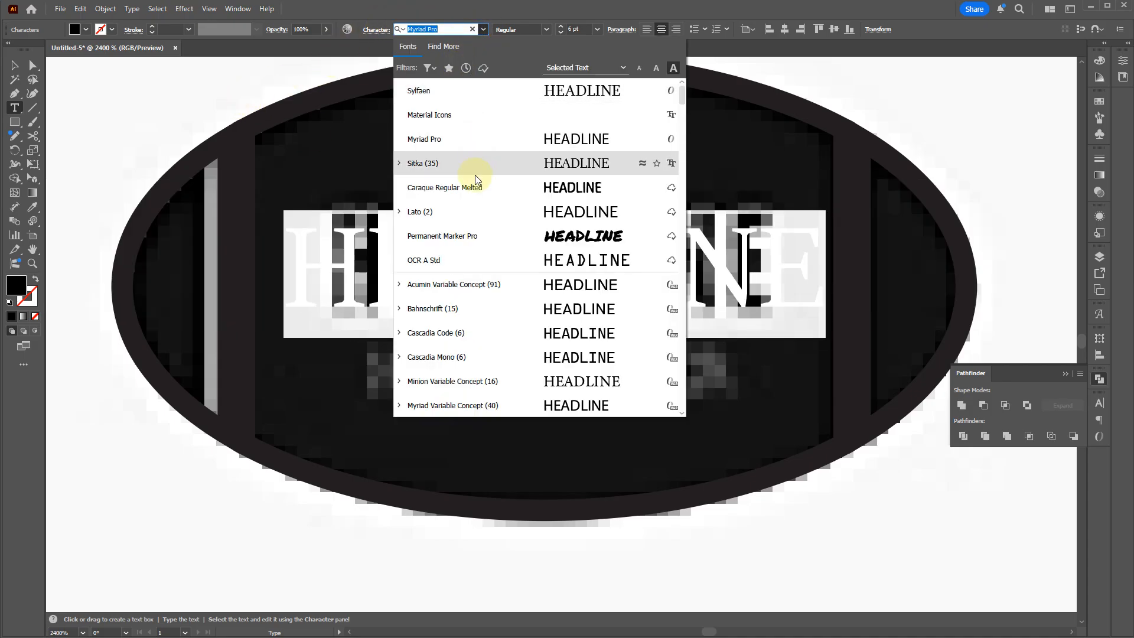
scroll(489, 370, down, 10)
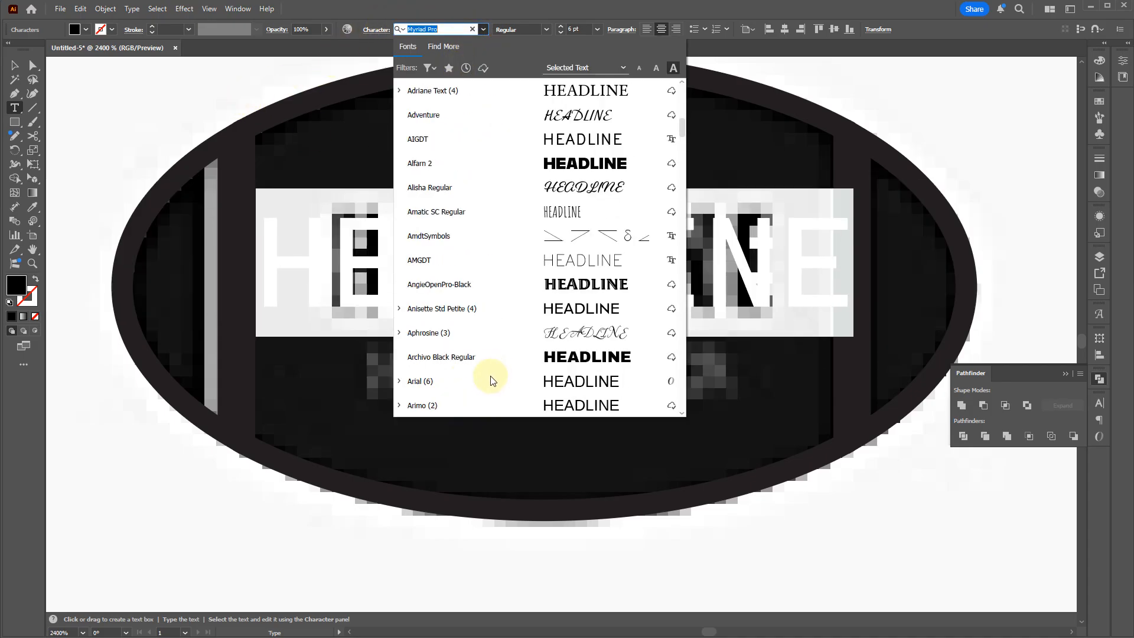
scroll(467, 372, down, 10)
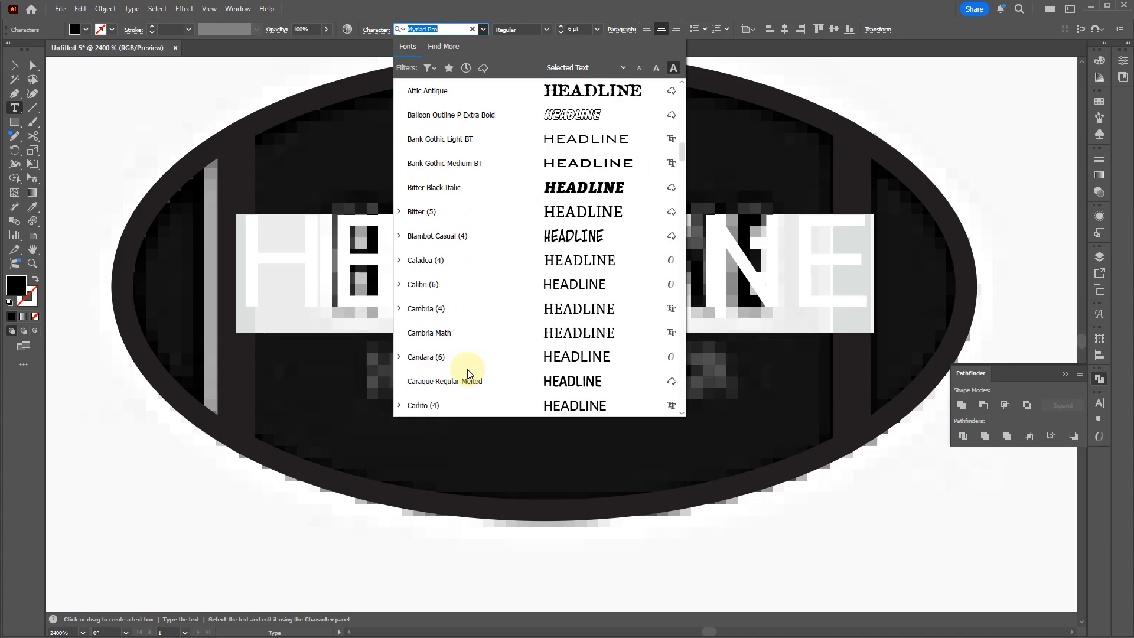
scroll(478, 180, up, 2)
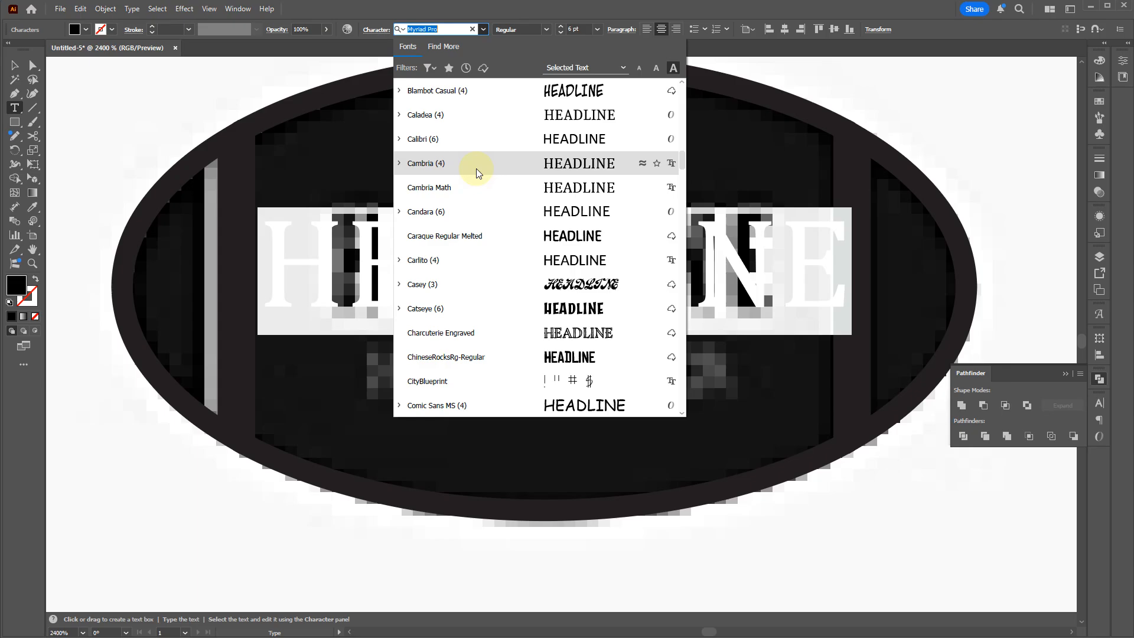
click(473, 164)
click(501, 257)
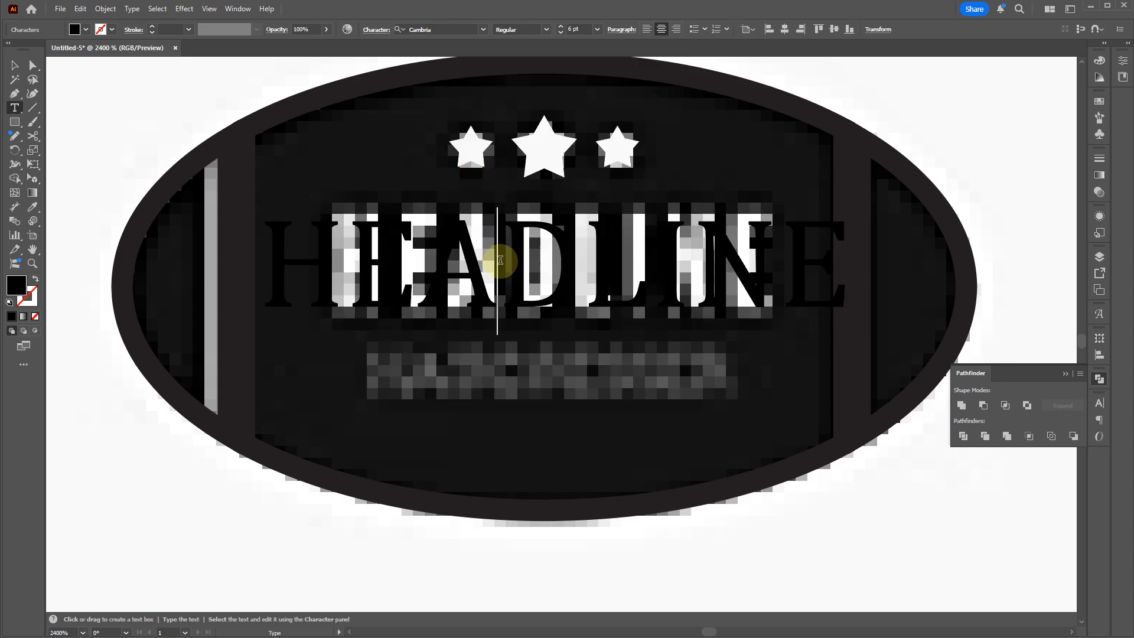
text(D)
key(ctrl+z)
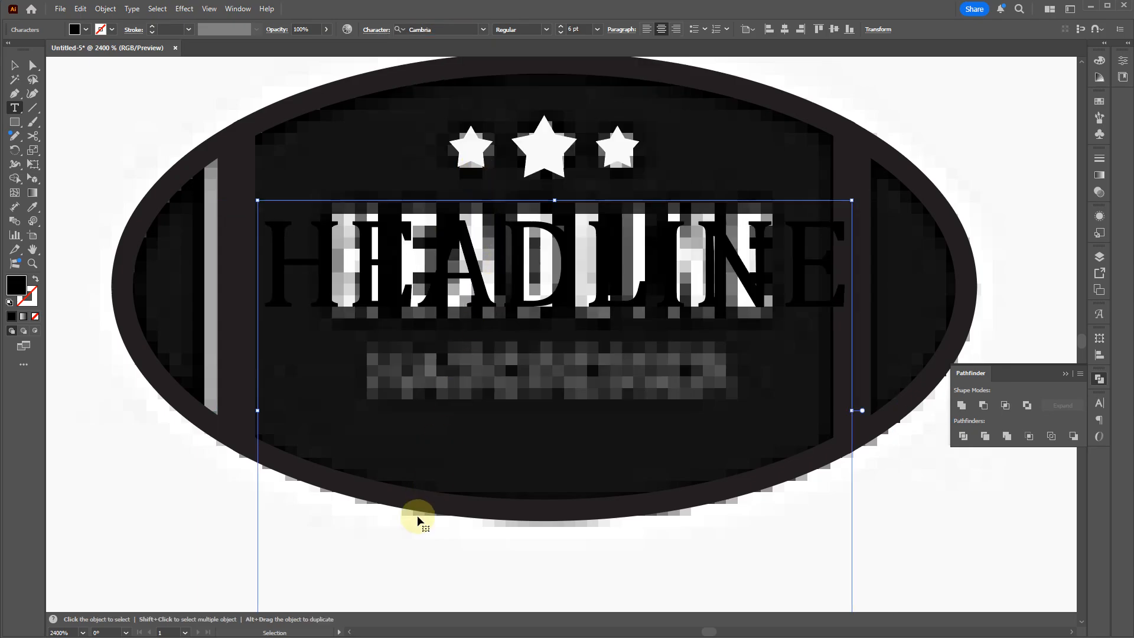
key(Escape)
key(i)
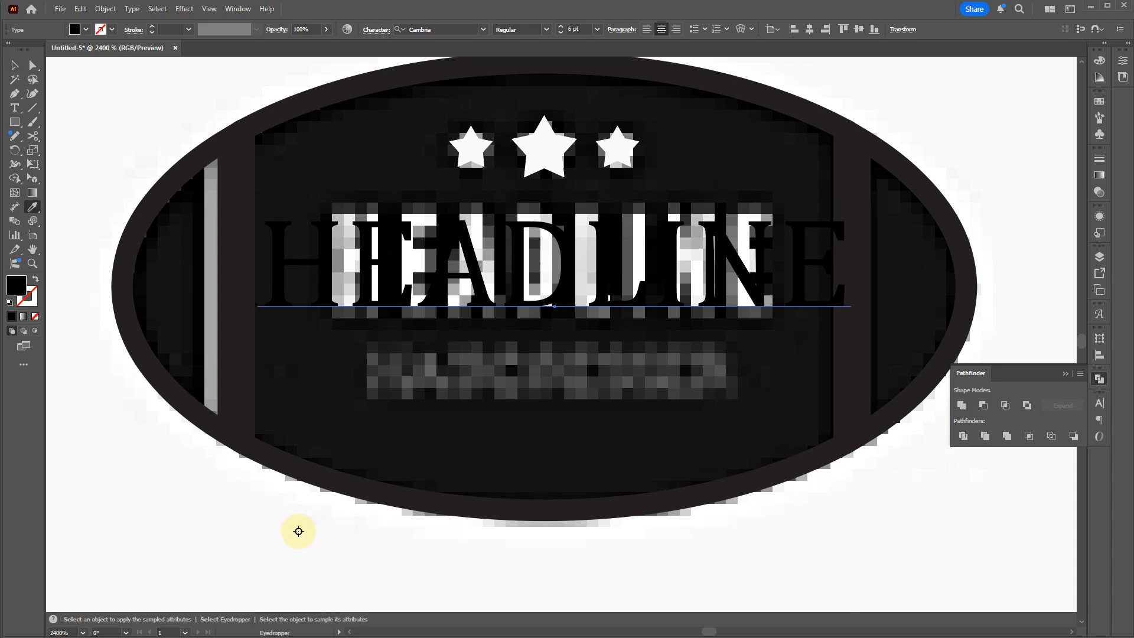
key(v)
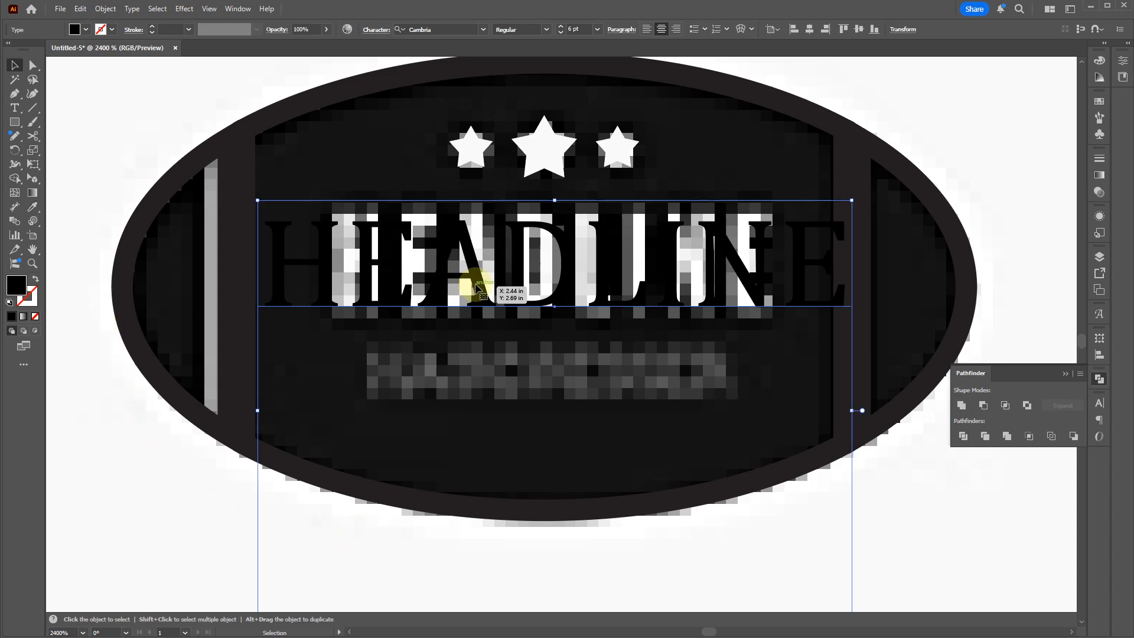
Select all of the HEADLINE text and set its fill colour to white
double_click(472, 287)
key(ctrl+a)
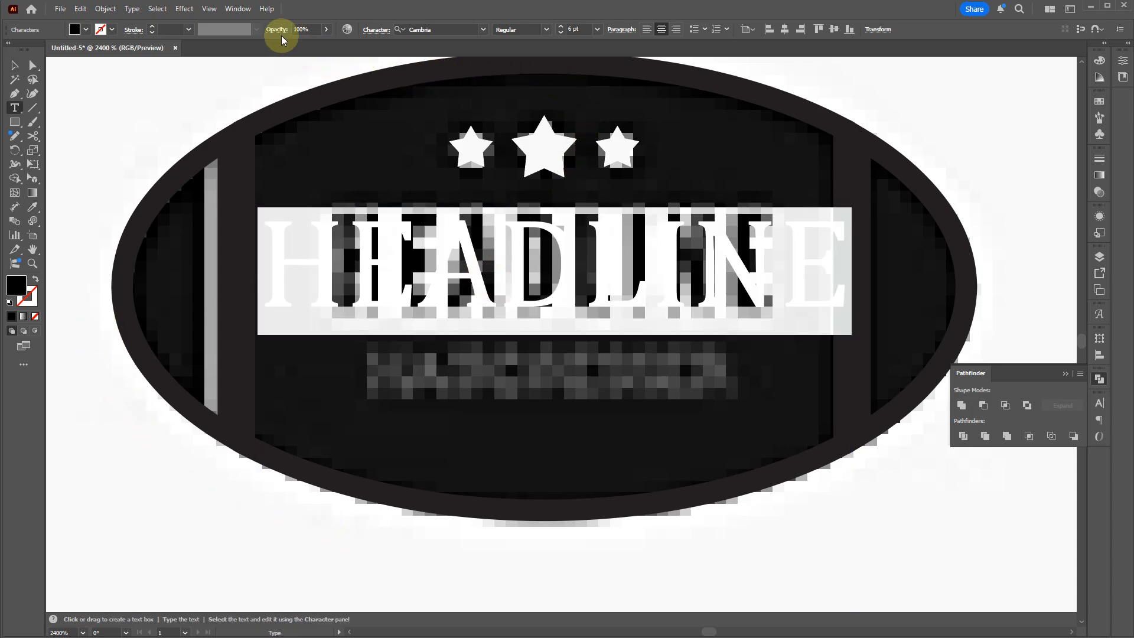
double_click(17, 289)
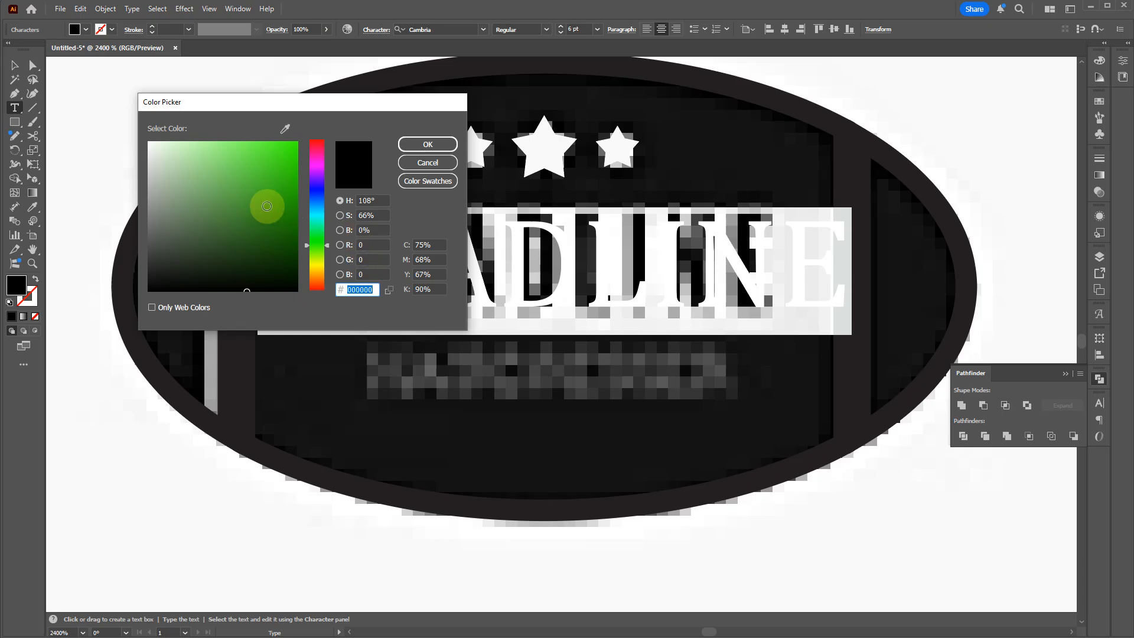
drag(269, 204, 64, 71)
click(428, 144)
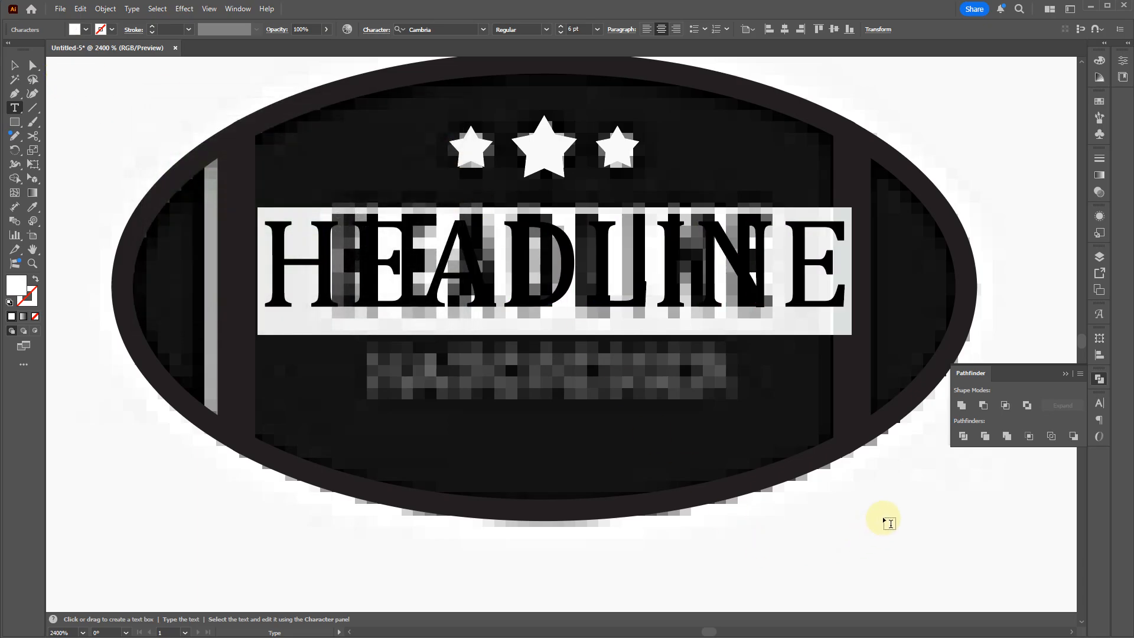
click(884, 520)
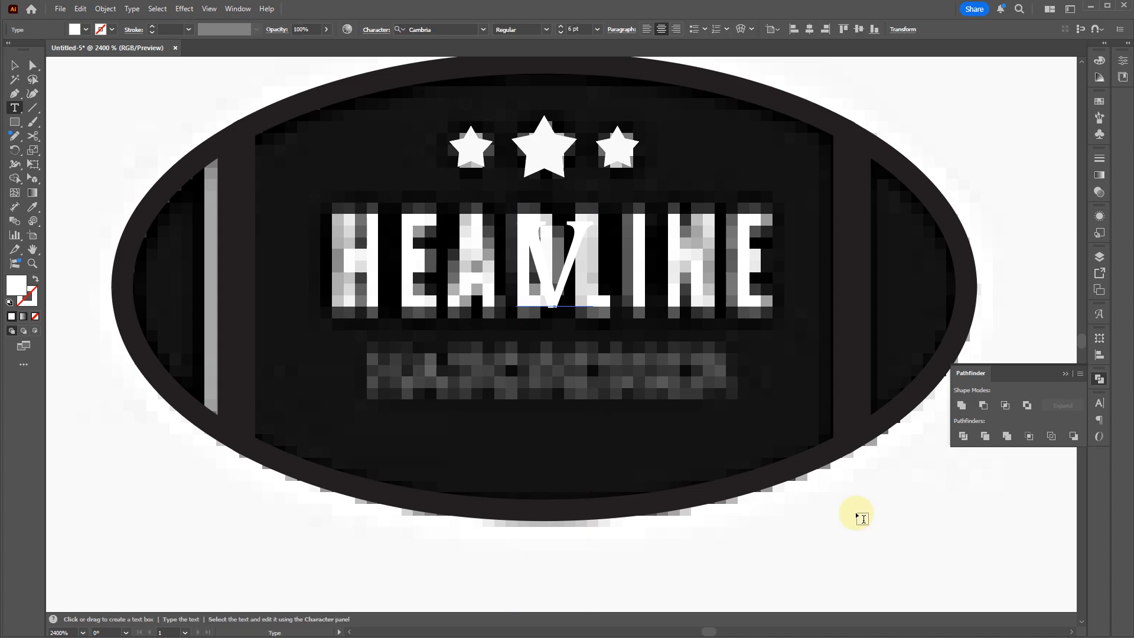
key(ctrl+z)
text(V)
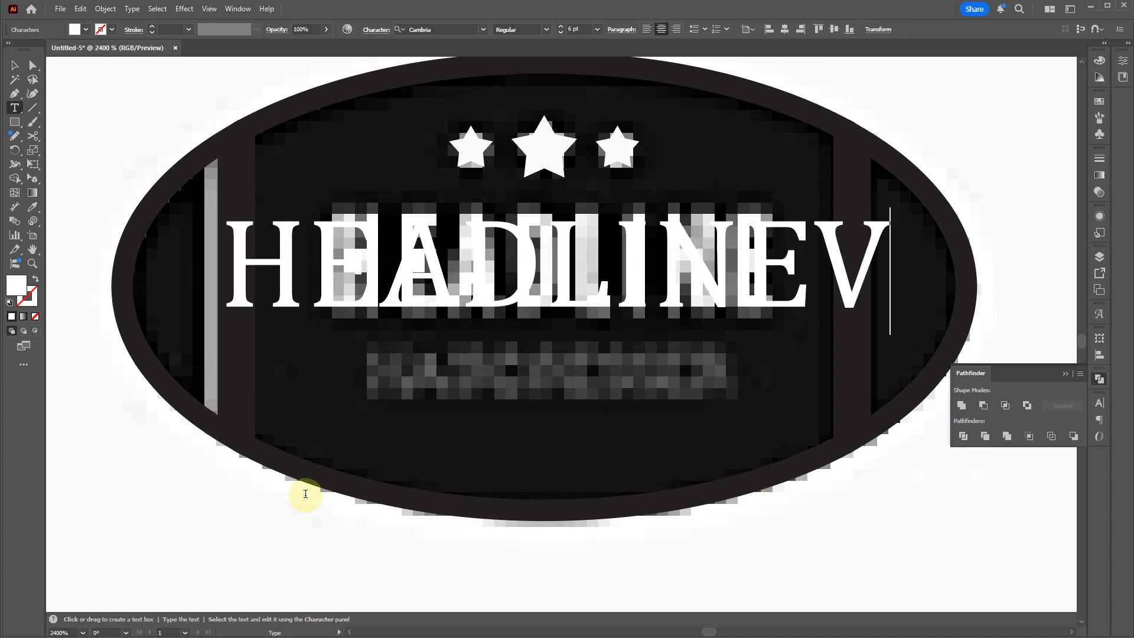
key(ctrl+z)
key(Escape)
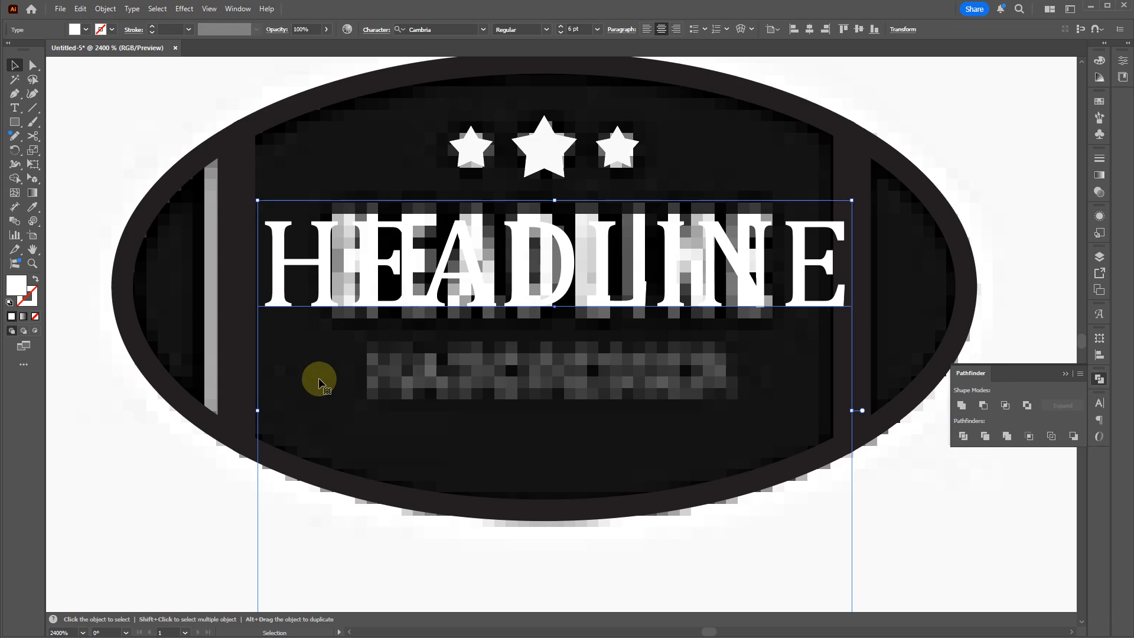
Give the three oval panels, without the text, a solid near-black fill and no stroke
scroll(593, 374, down, 2)
scroll(593, 376, down, 1)
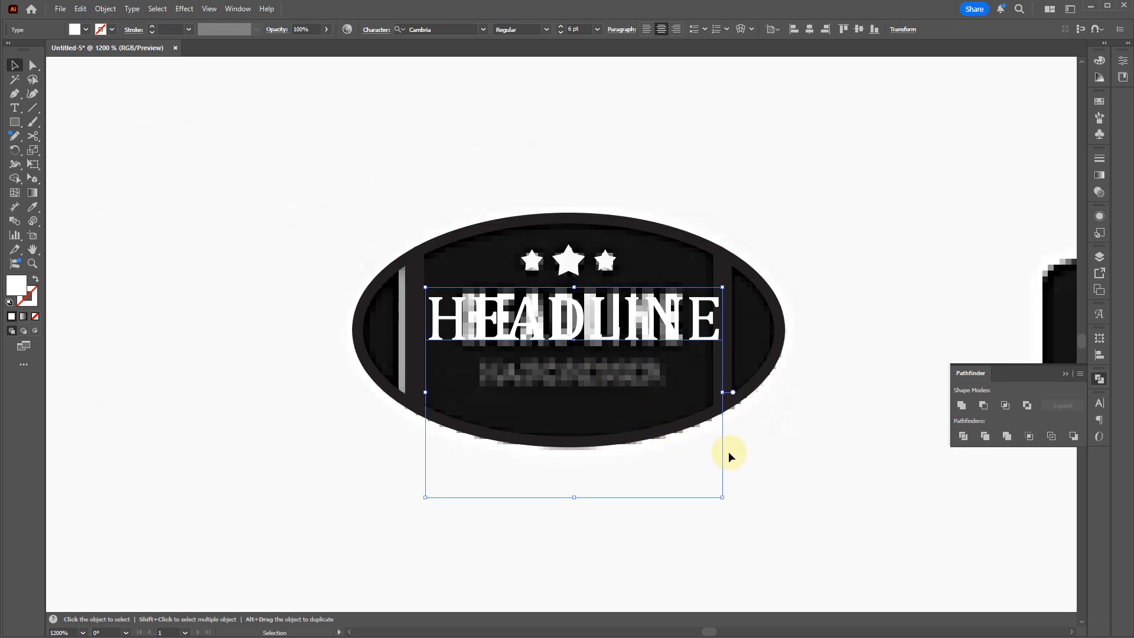
shift+click(598, 417)
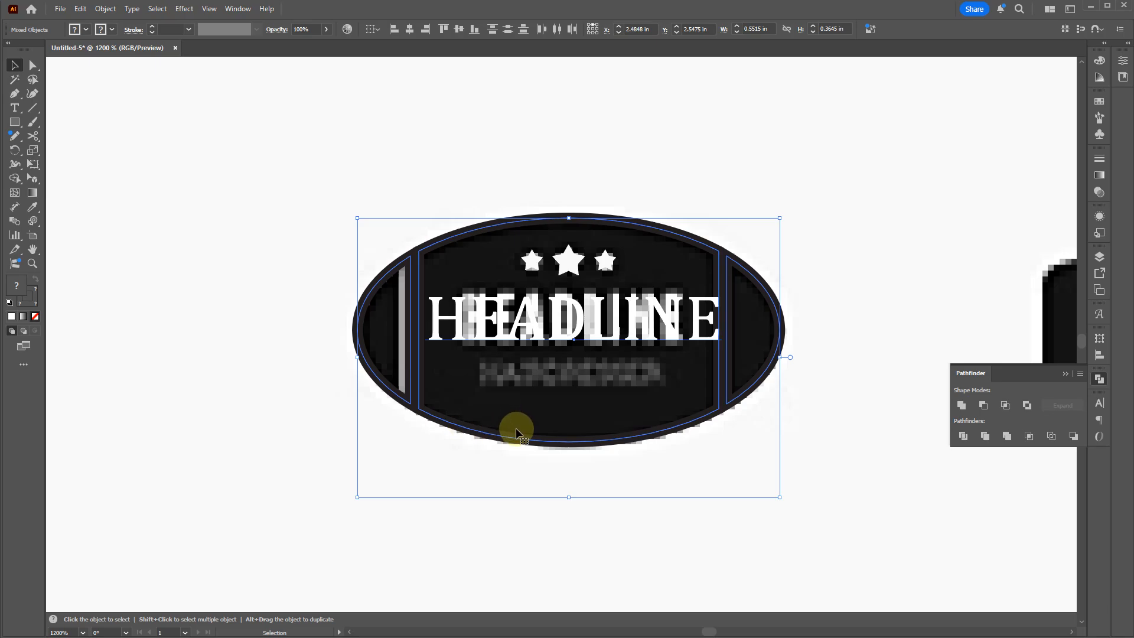
key(d)
key(ctrl+z)
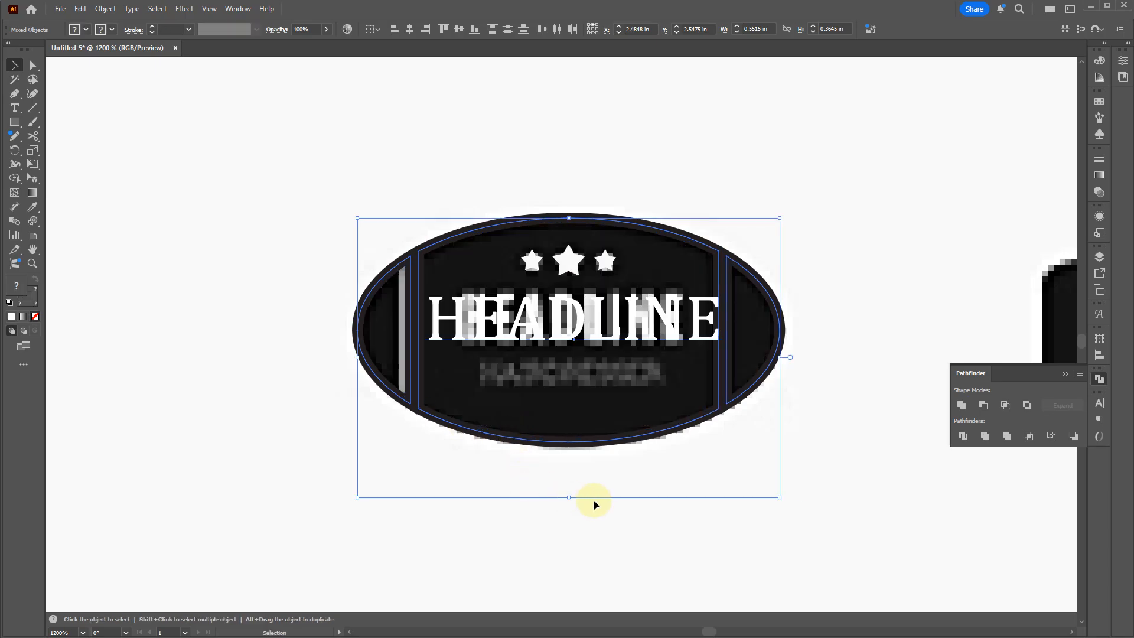
shift+click(531, 418)
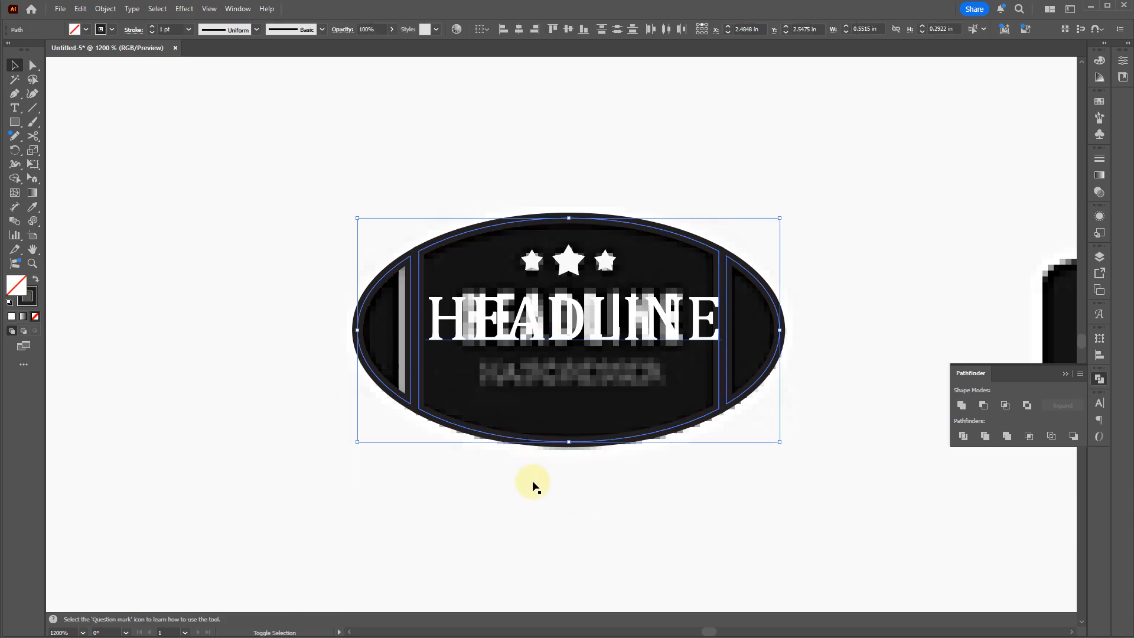
key(d)
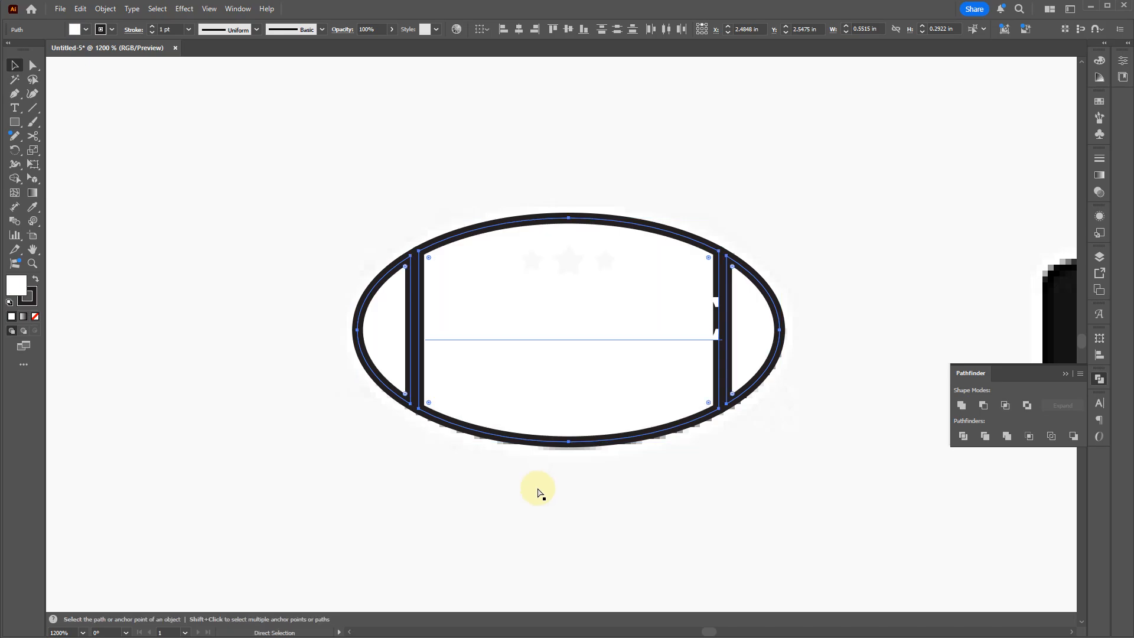
key(shift+x)
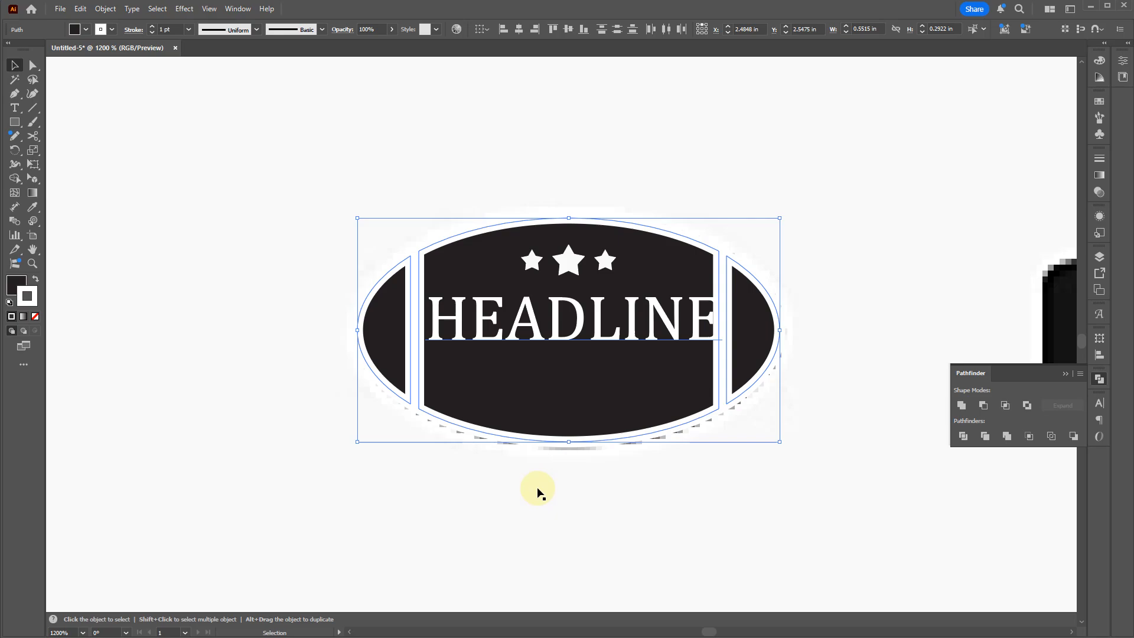
key(slash)
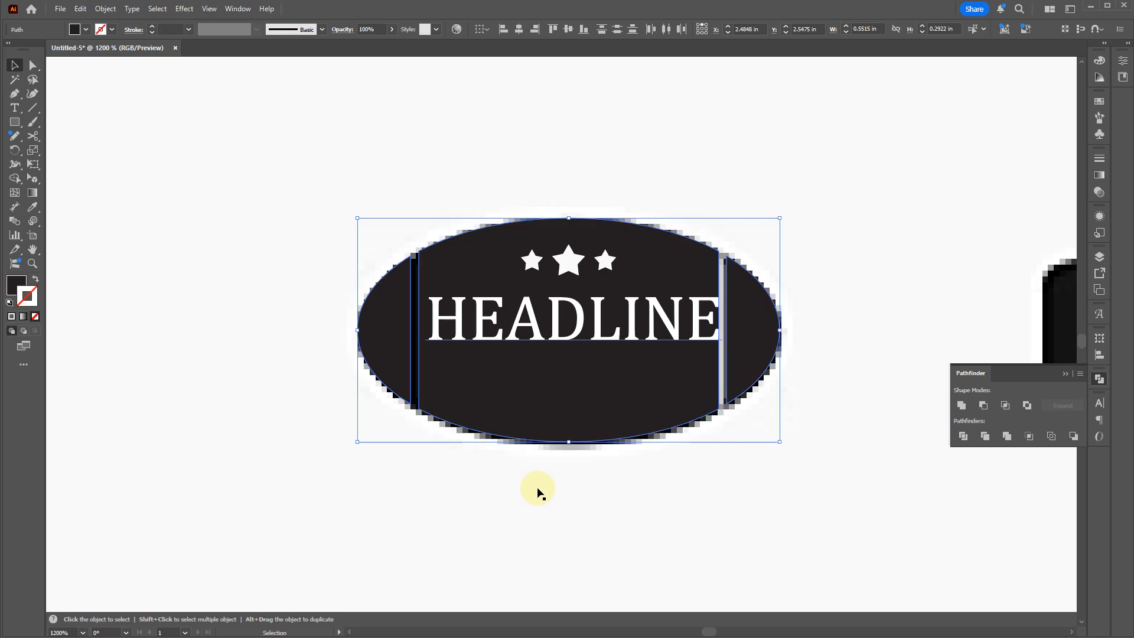
Select the whole vector badge with its stars and text and move it up about 0.31 in, clear of the reference
click(711, 485)
drag(740, 488, 313, 229)
drag(655, 353, 647, 157)
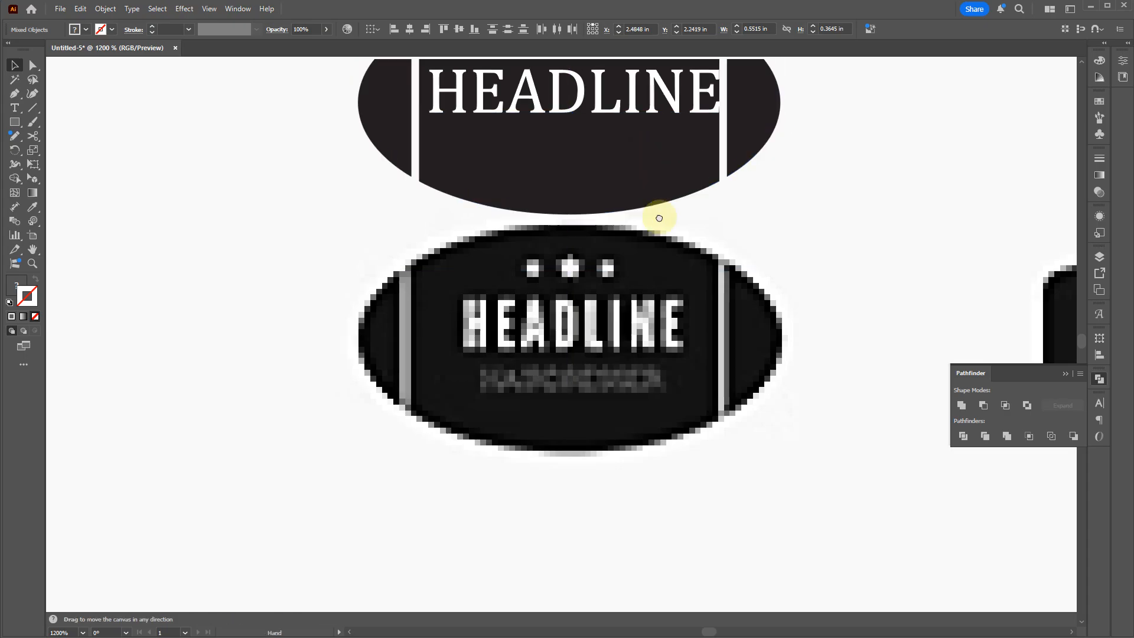
scroll(663, 190, up, 3)
shift+click(506, 198)
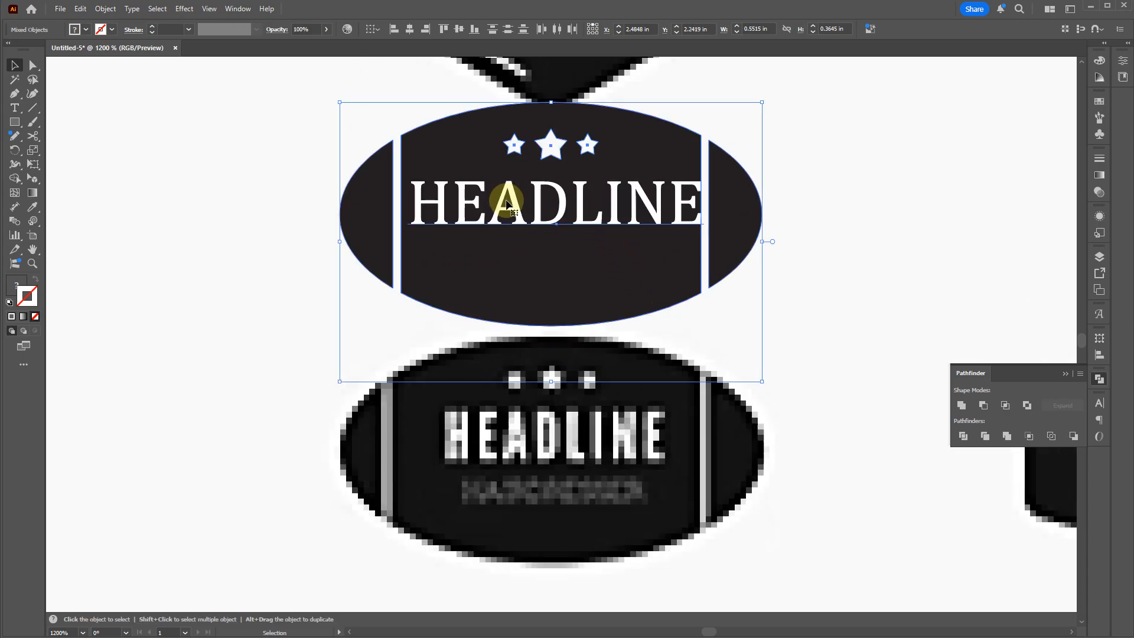
click(890, 298)
click(506, 223)
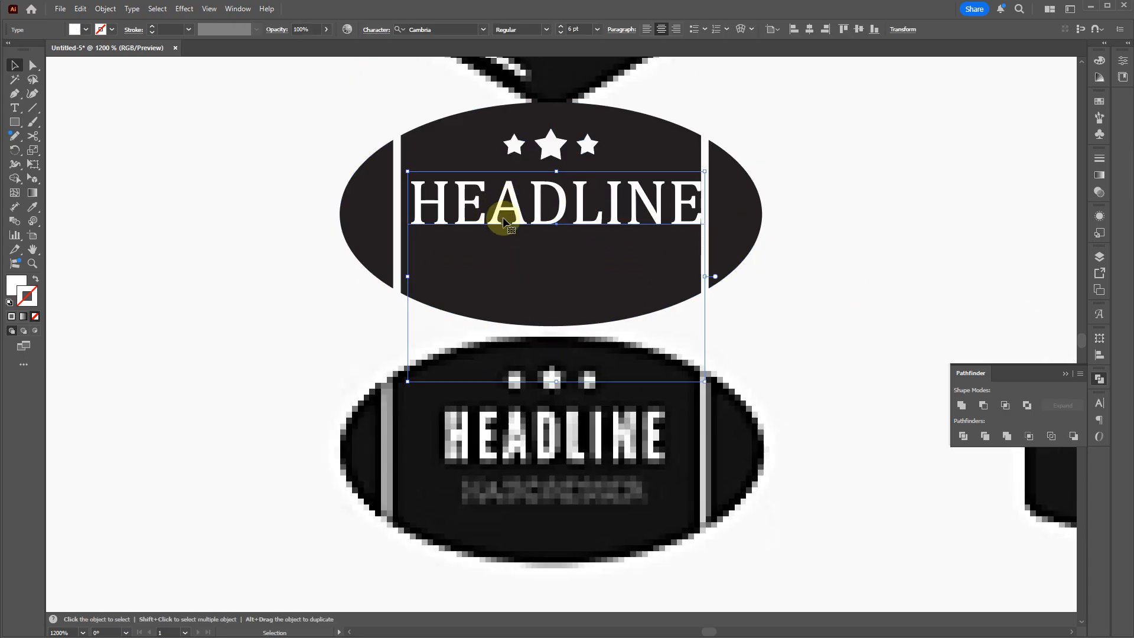
double_click(516, 195)
click(533, 193)
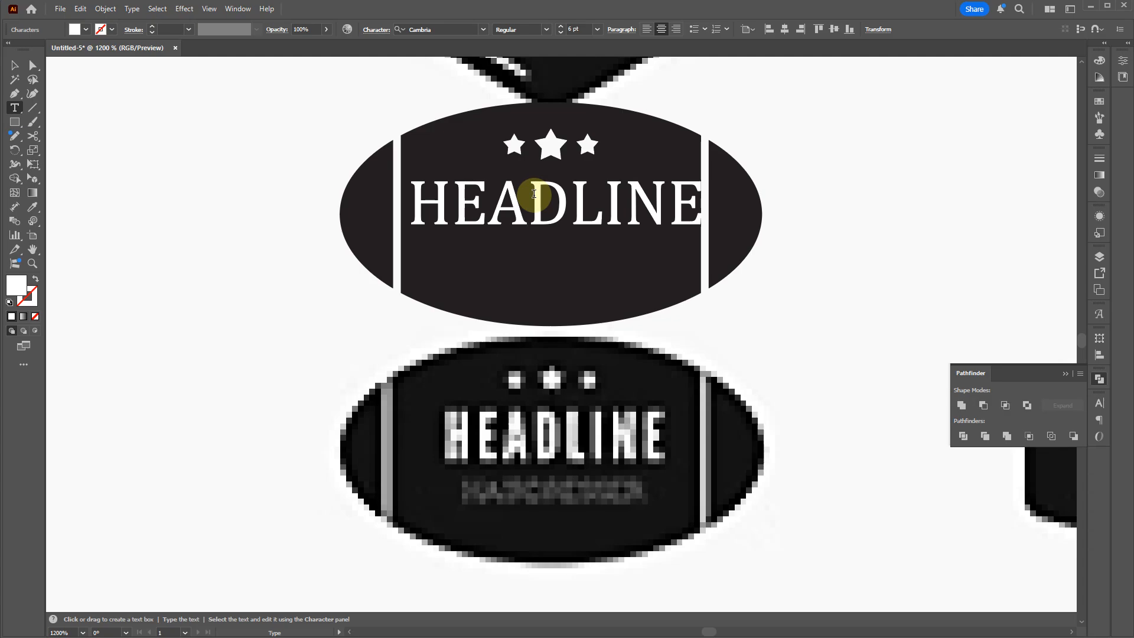
key(BackSpace)
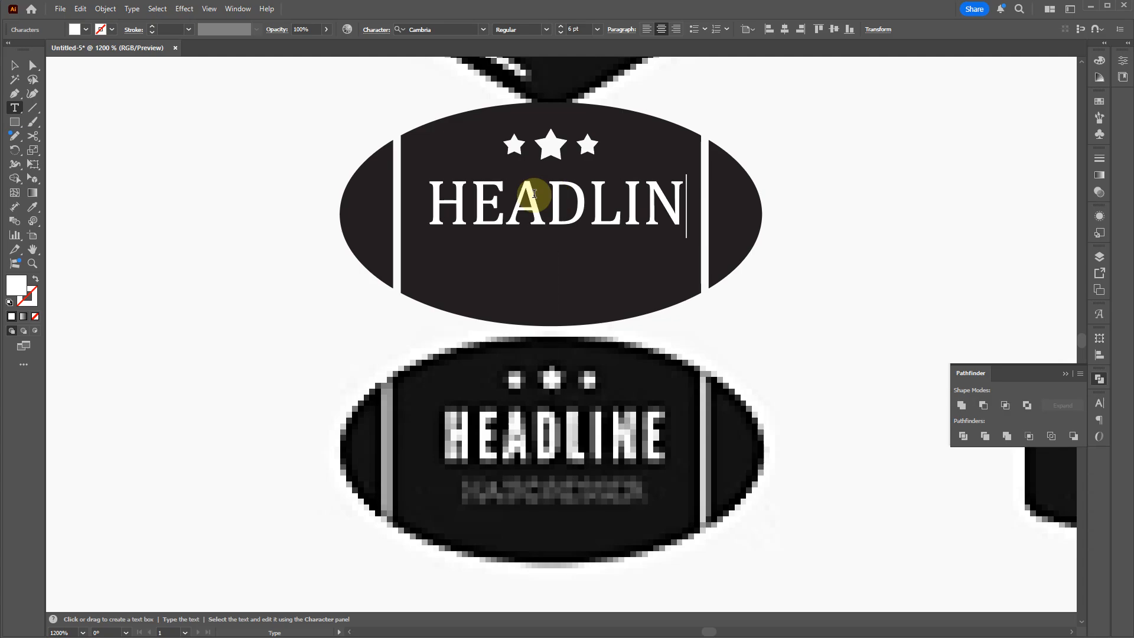
text(E)
key(Escape)
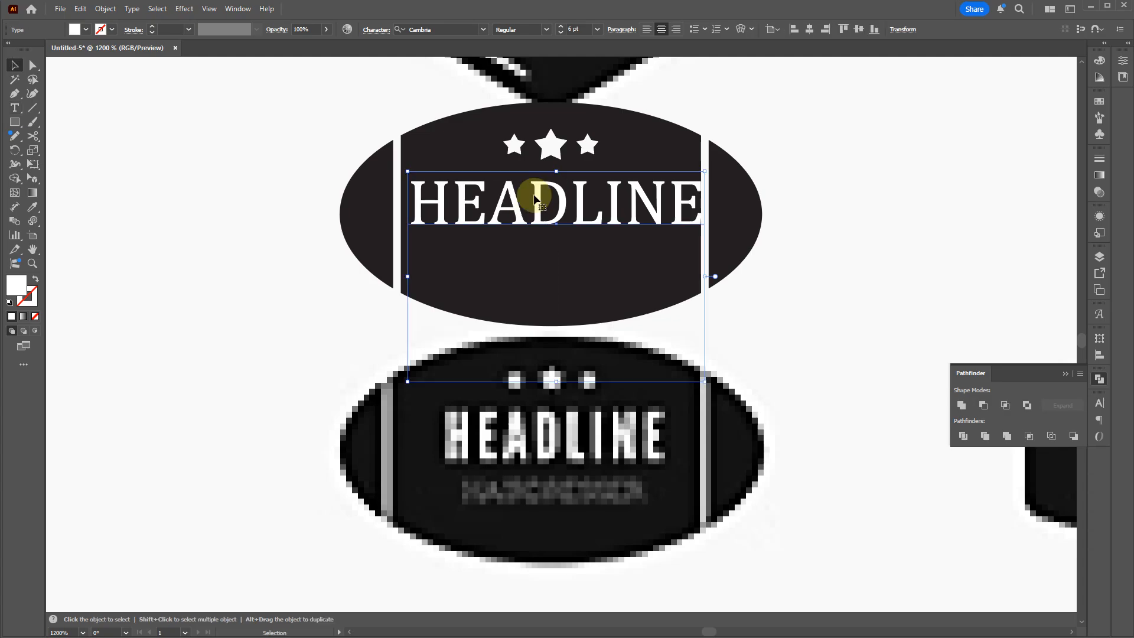
drag(556, 378, 565, 299)
key(ctrl+z)
Resize the HEADLINE text to be narrower and taller so it fits between the oval's two side bars, below the stars
double_click(500, 225)
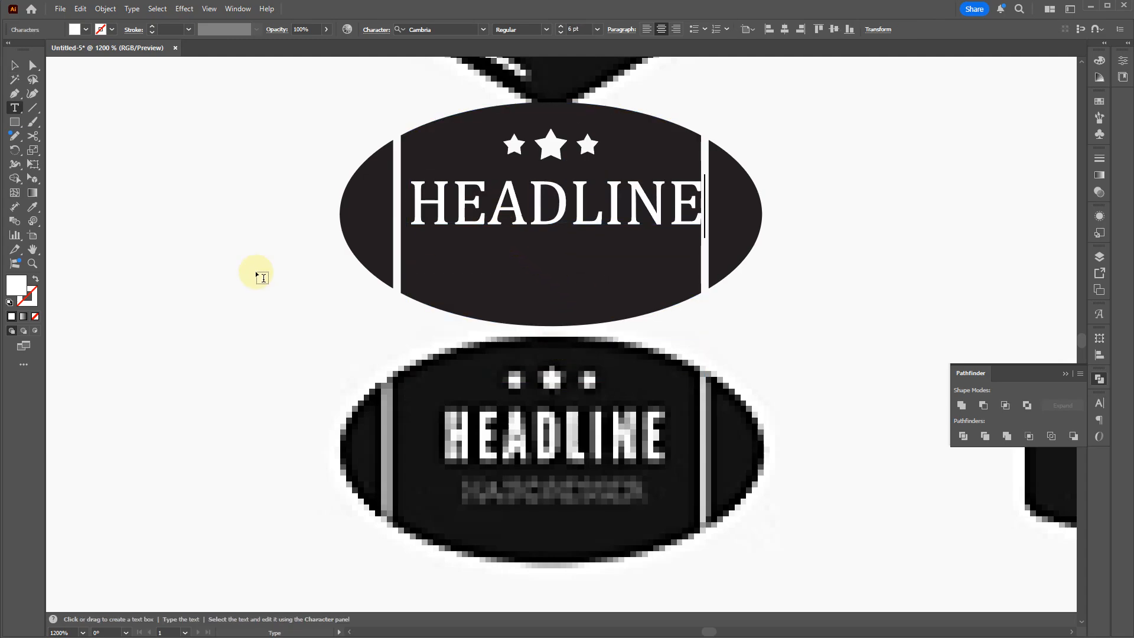
key(Escape)
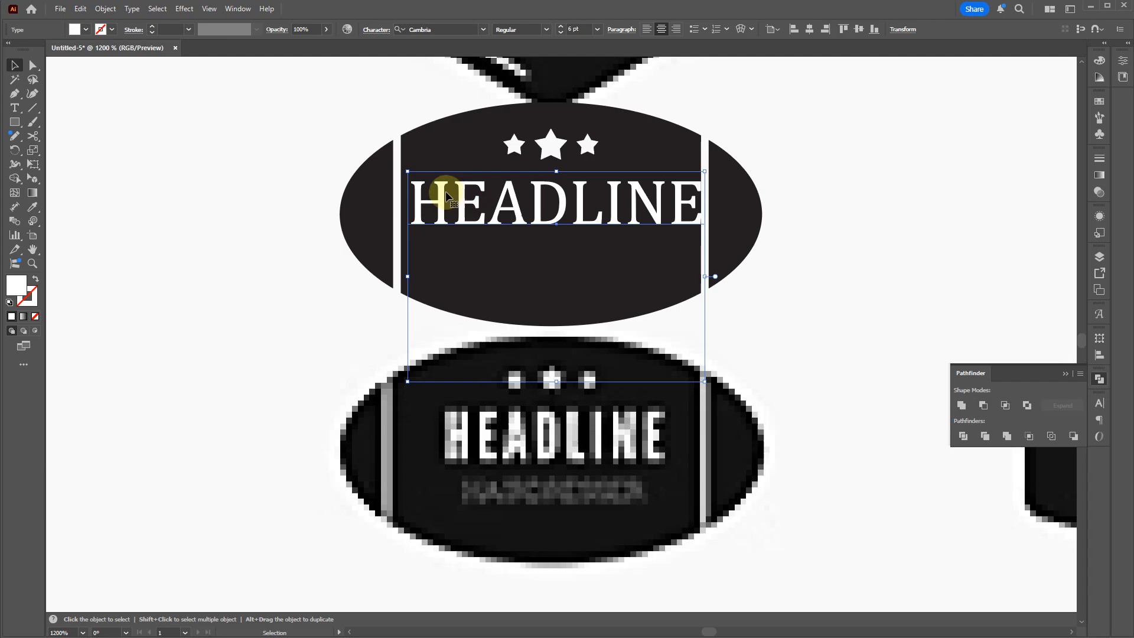
drag(407, 171, 437, 190)
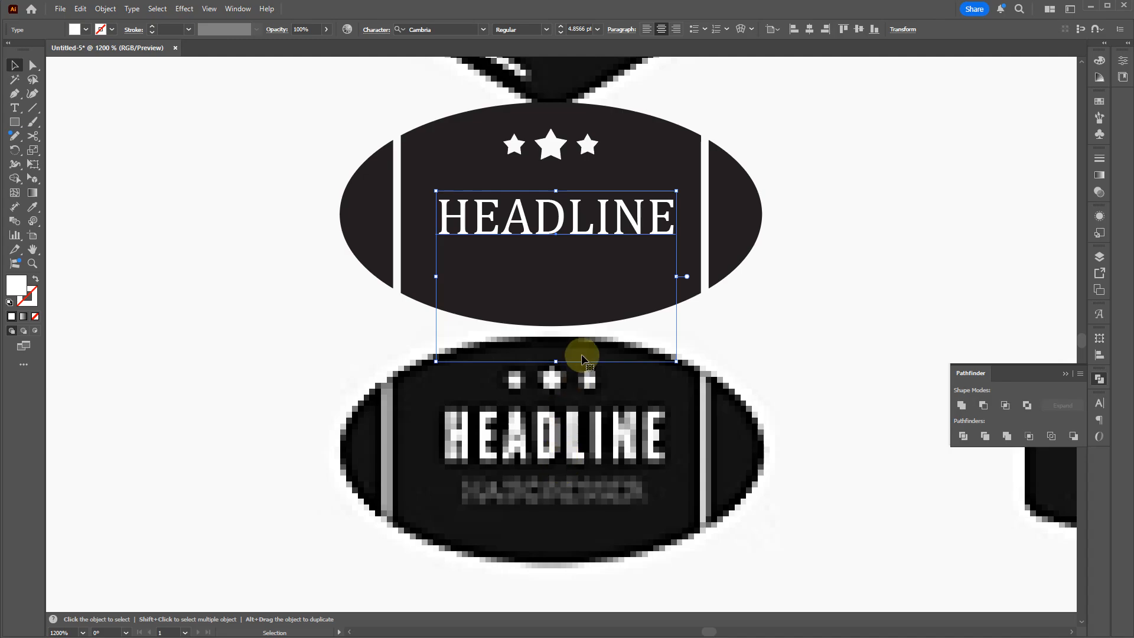
drag(676, 362, 555, 406)
key(ctrl+z)
drag(583, 208, 577, 228)
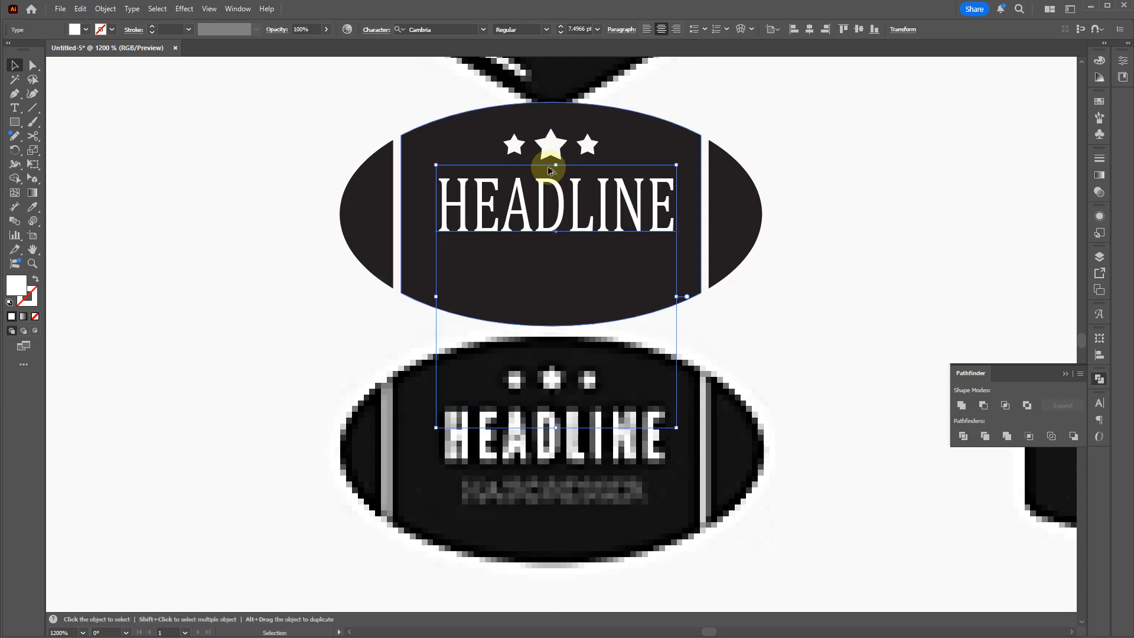
Draw a six-sided polygon about 0.39 in wide and 0.33 in high, centred over the reference badge reading 1825 USA
scroll(577, 156, down, 4)
scroll(539, 159, up, 1)
drag(689, 372, 566, 249)
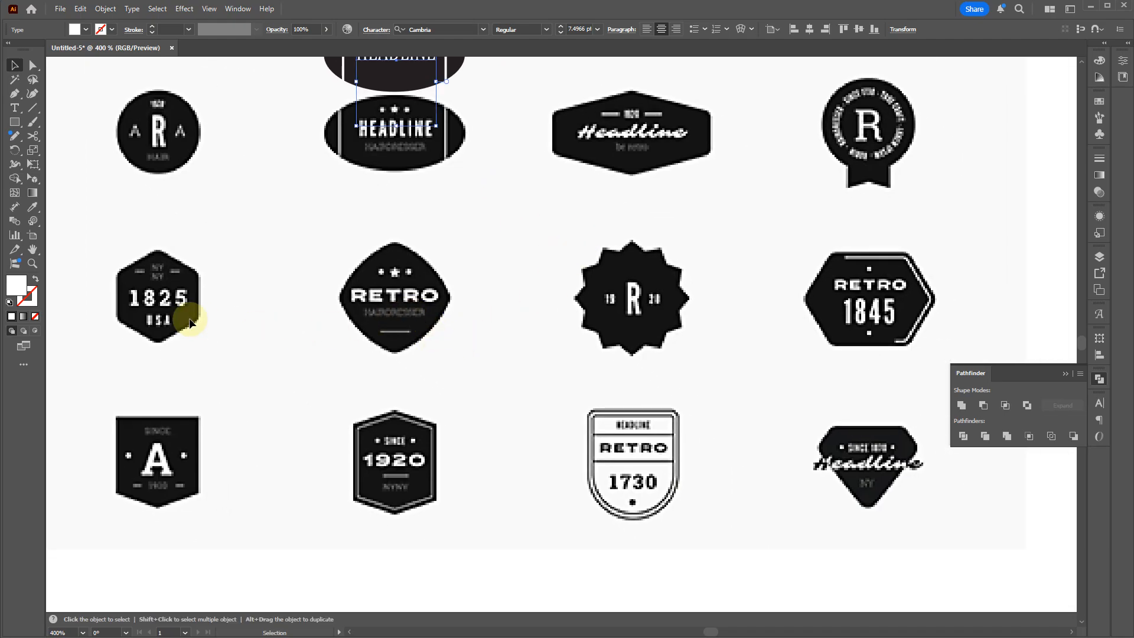
scroll(200, 320, up, 3)
scroll(219, 307, down, 1)
drag(219, 307, 541, 307)
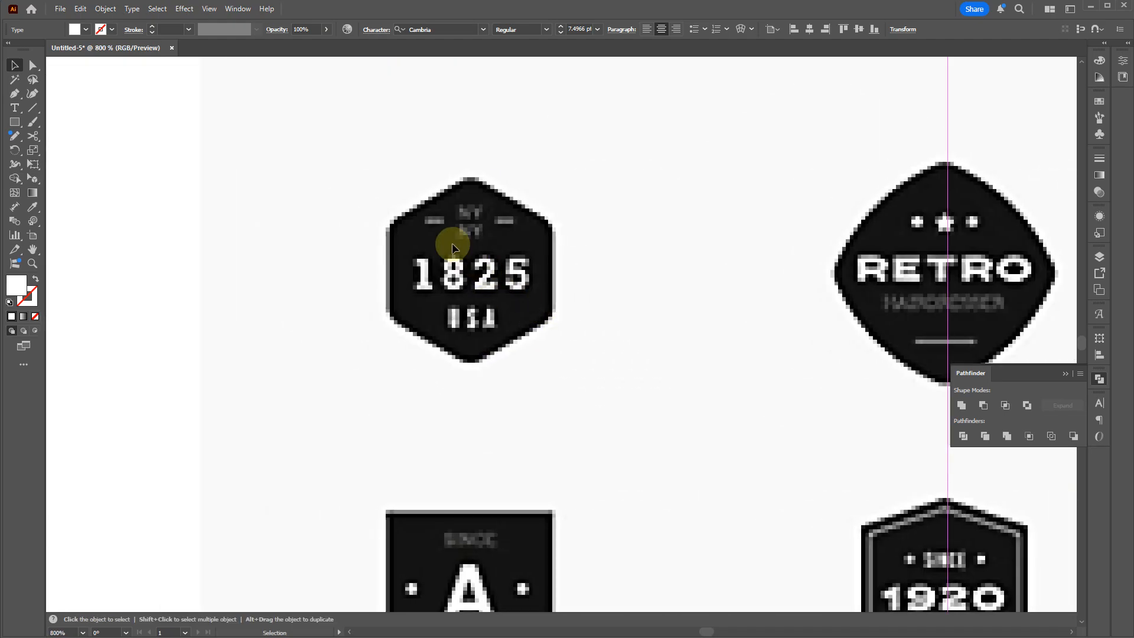
click(440, 304)
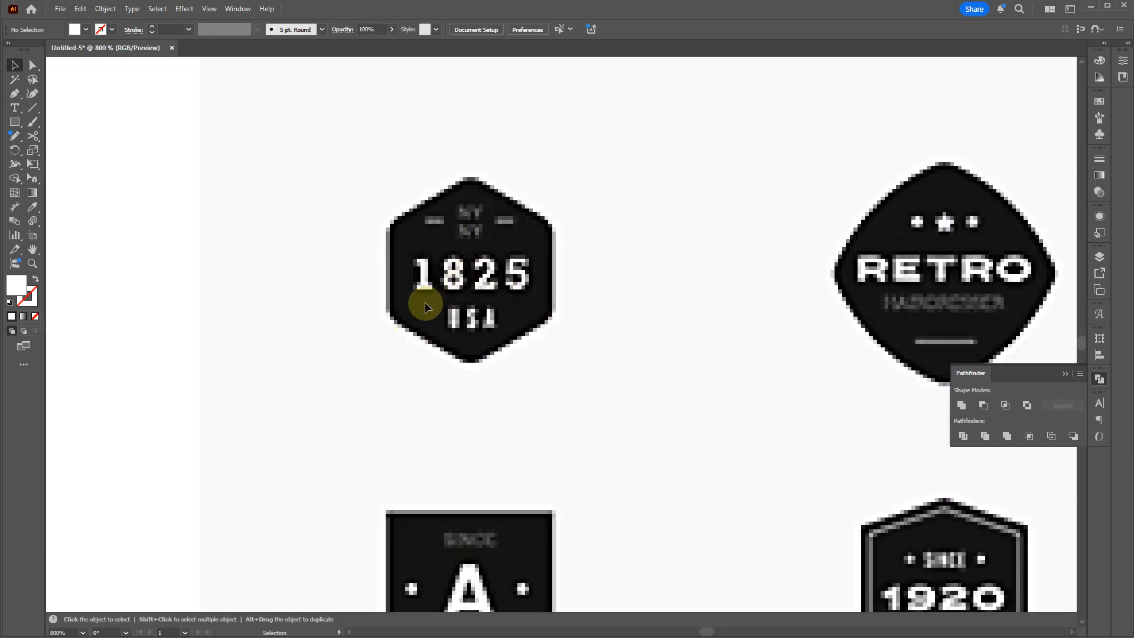
click(15, 136)
click(15, 122)
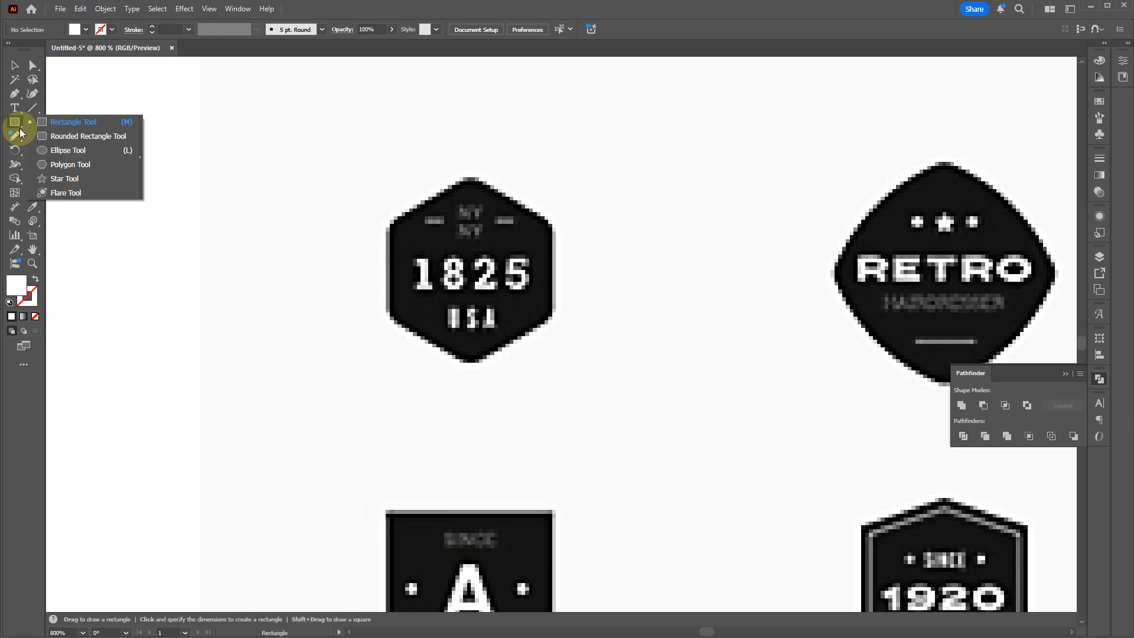
click(62, 165)
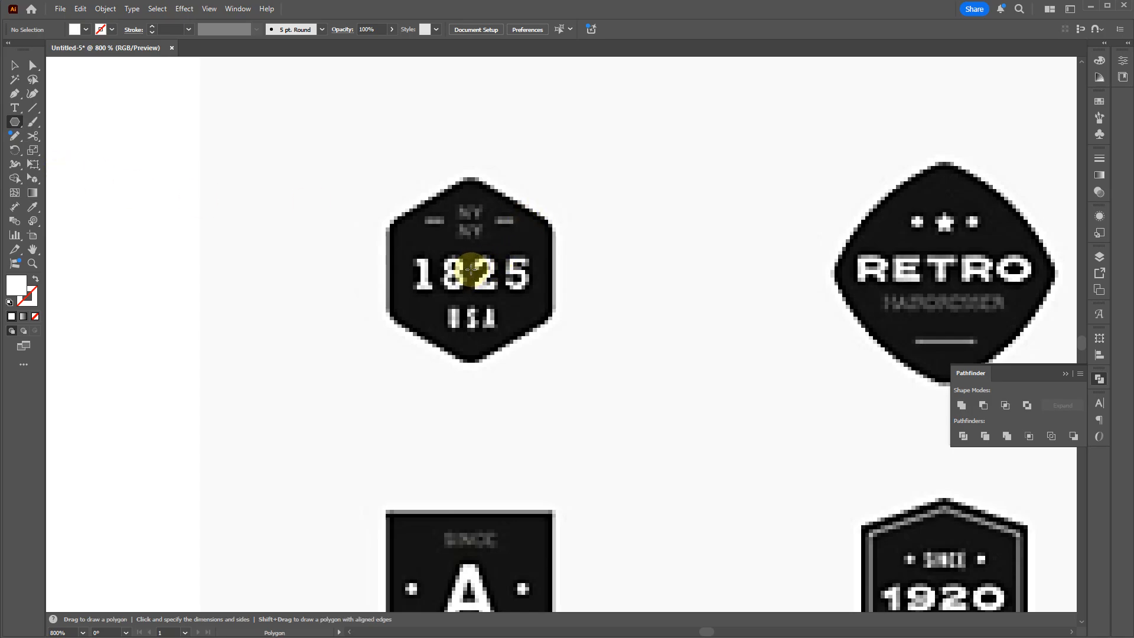
drag(471, 270, 536, 326)
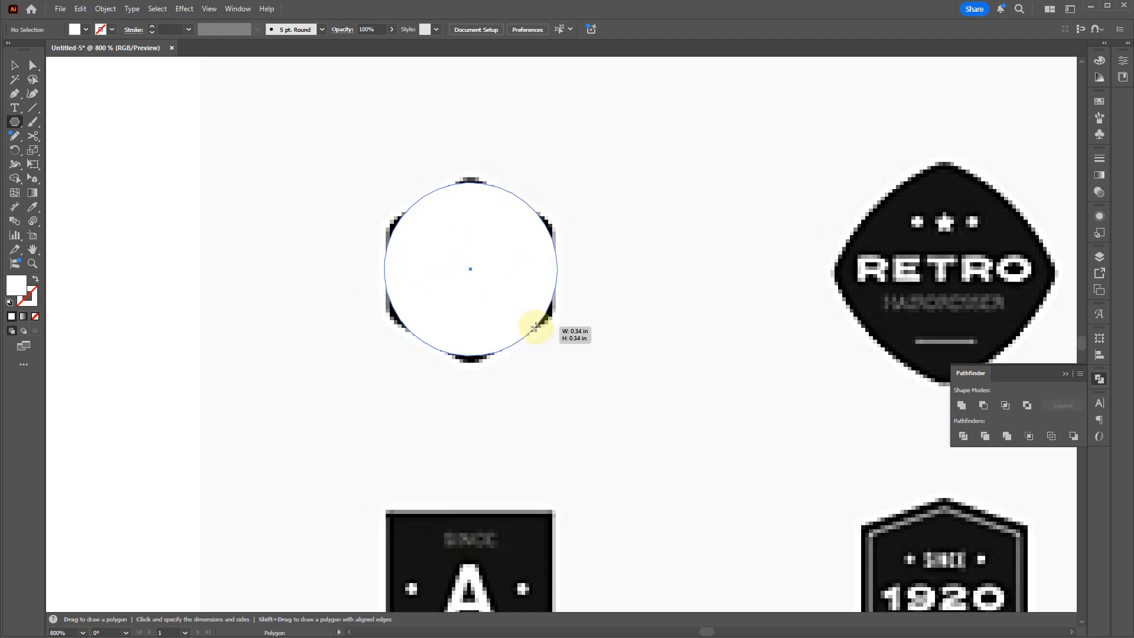
key(Down)
key(Down)
key(Down)
key(Down)
key(Down)
key(Down)
key(Down)
key(Down)
key(Down)
key(Down)
drag(535, 326, 408, 336)
key(Down)
key(Up)
key(Up)
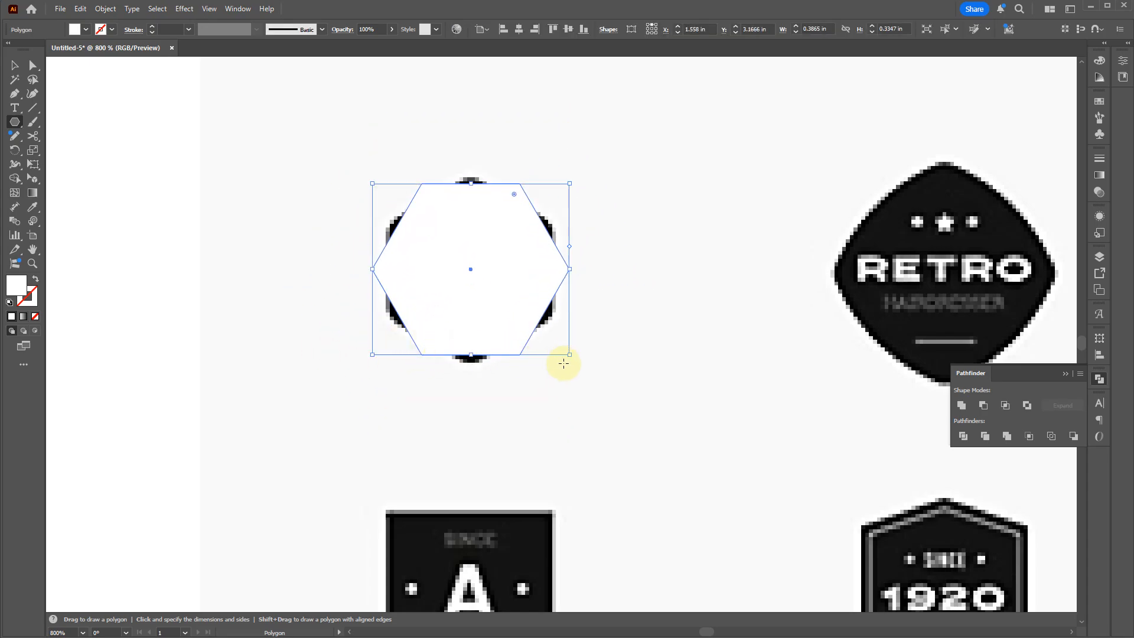
Rotate the hexagon so a corner points up and scale it to the reference badge, about 0.32 by 0.37 in
drag(570, 357, 551, 177)
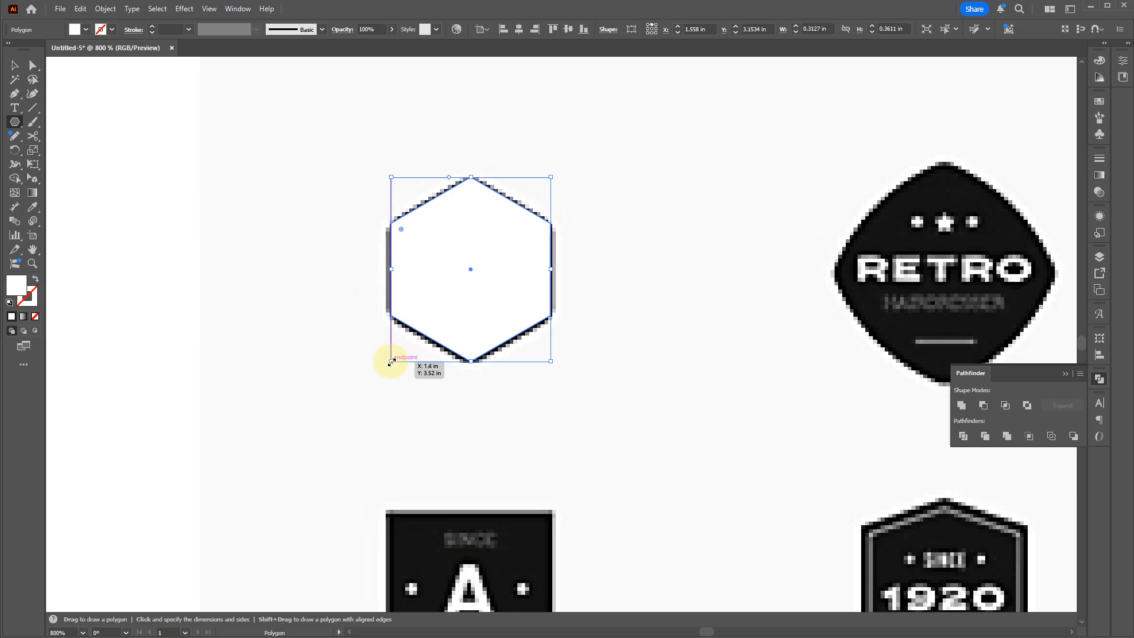
drag(440, 320, 609, 332)
key(ctrl+z)
Swap the hexagon's fill to a 1 pt outline without fill and colour the stroke blue
key(shift+x)
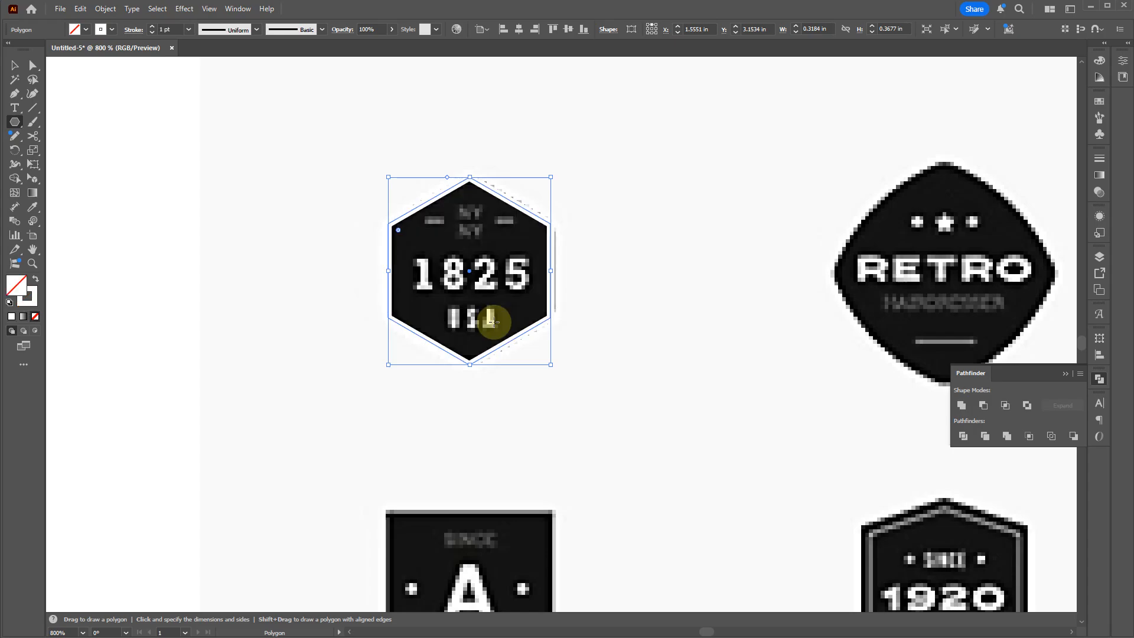
key(v)
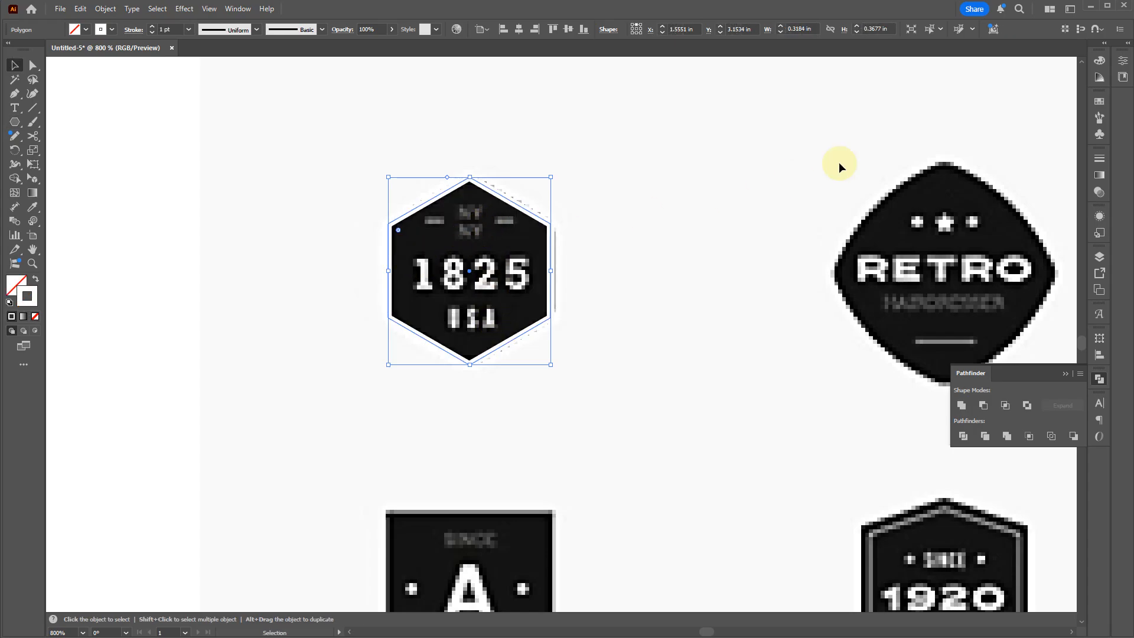
click(1099, 101)
click(1034, 147)
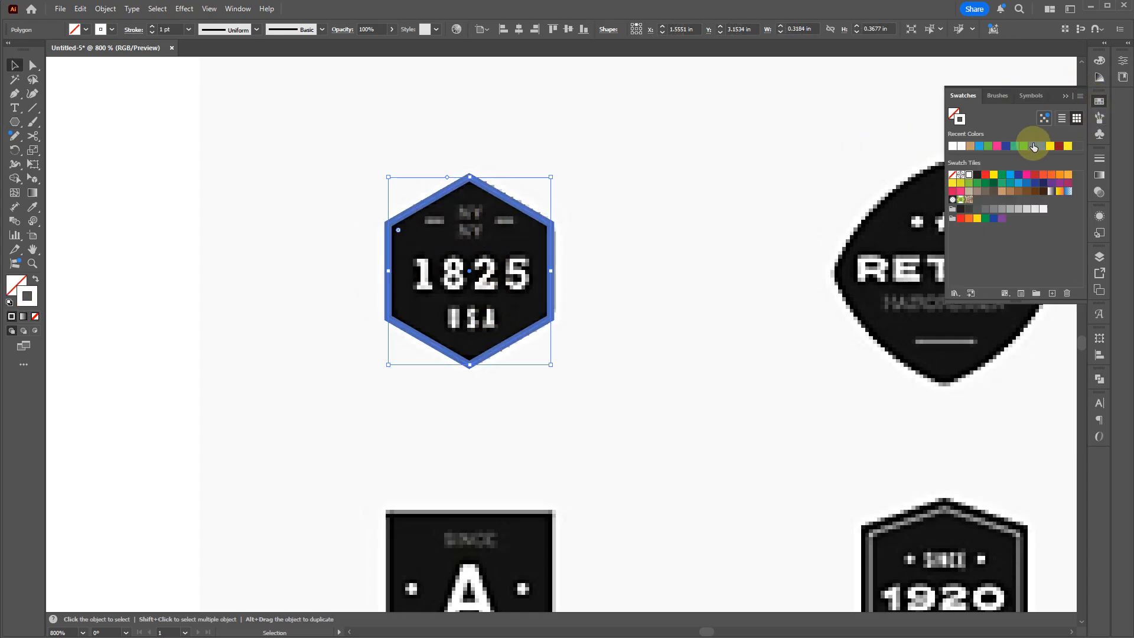
scroll(469, 212, up, 3)
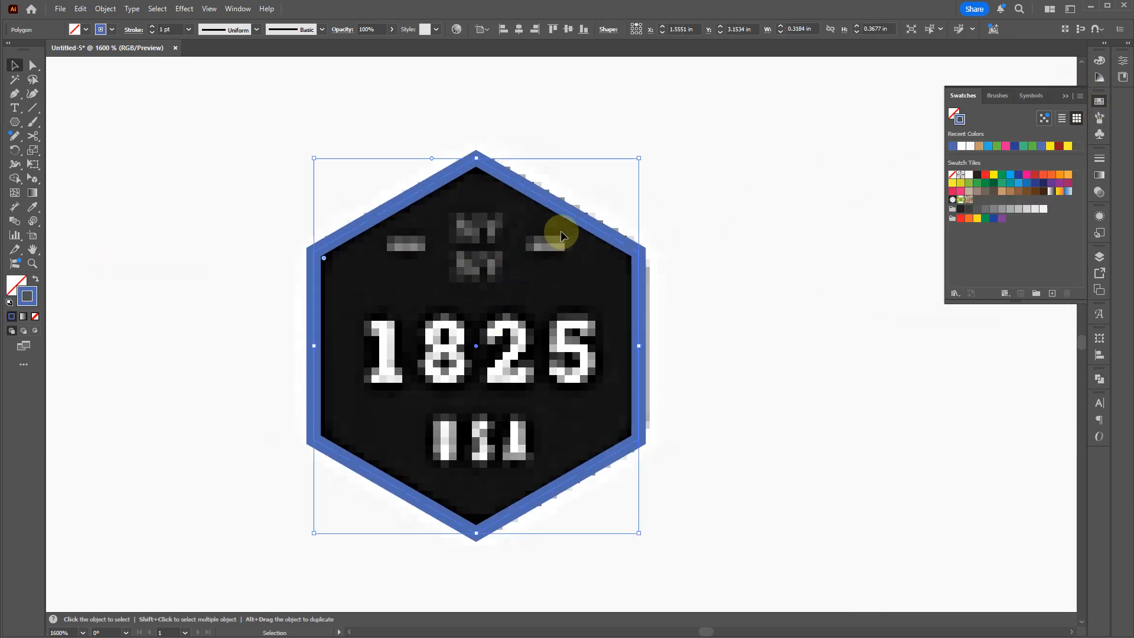
click(646, 335)
drag(637, 322, 920, 324)
scroll(554, 321, down, 3)
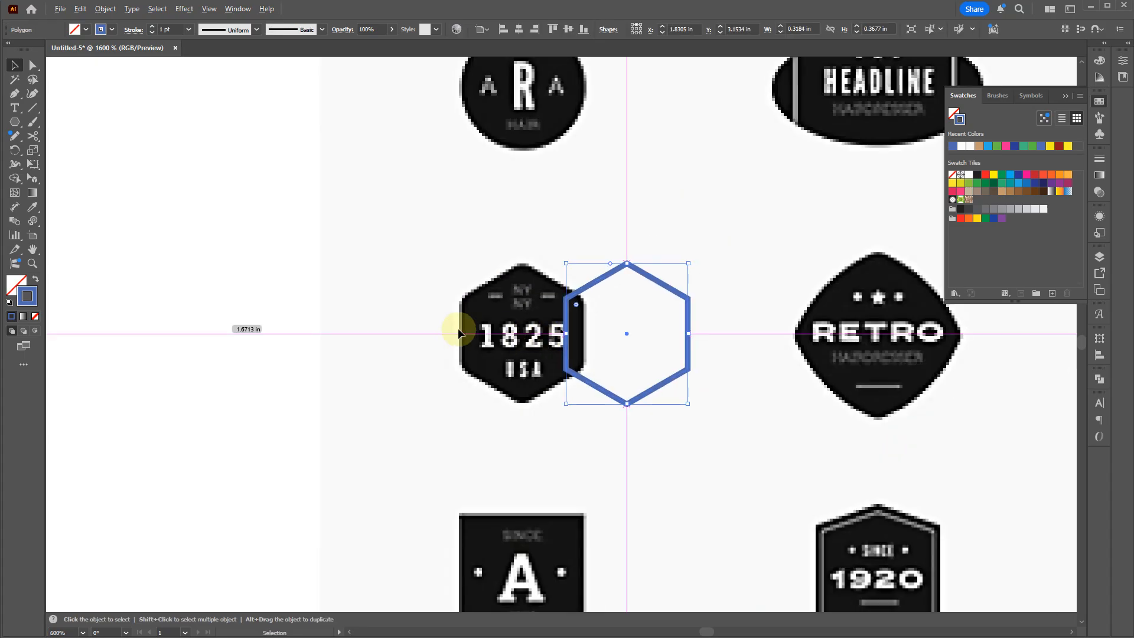
key(ctrl+z)
Round all six corners of the blue hexagon to match the reference badge's softened corners
scroll(464, 317, up, 2)
key(a)
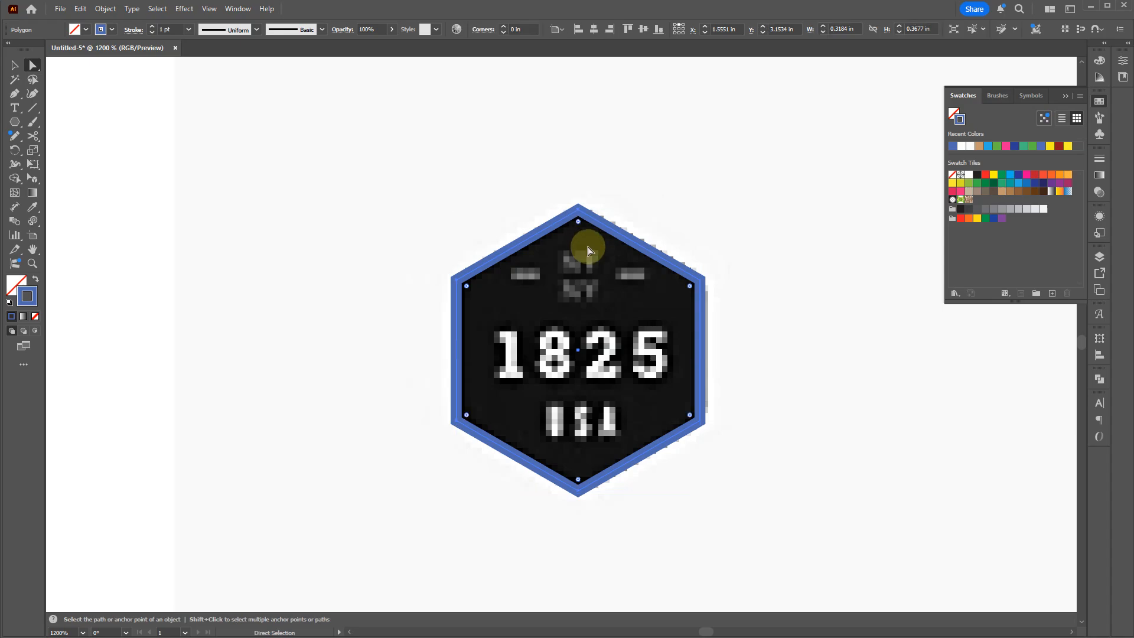
drag(579, 222, 577, 243)
Swap the hexagon's blue stroke to a solid fill and move it about 0.38 in to the right, beside the reference badge
key(v)
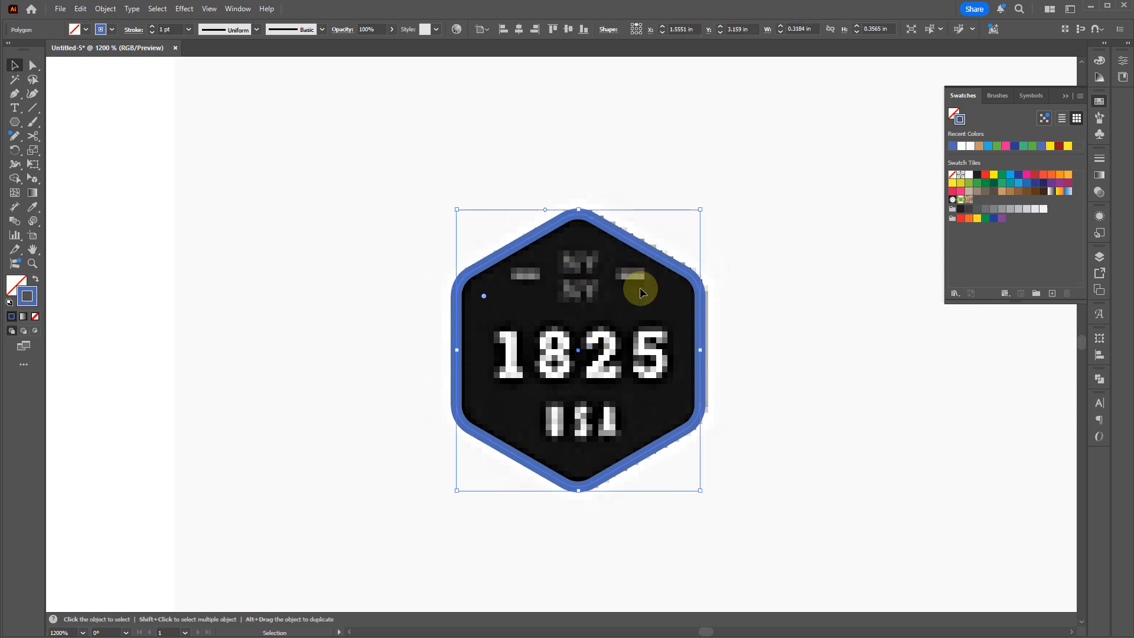
key(shift+x)
drag(618, 324, 908, 346)
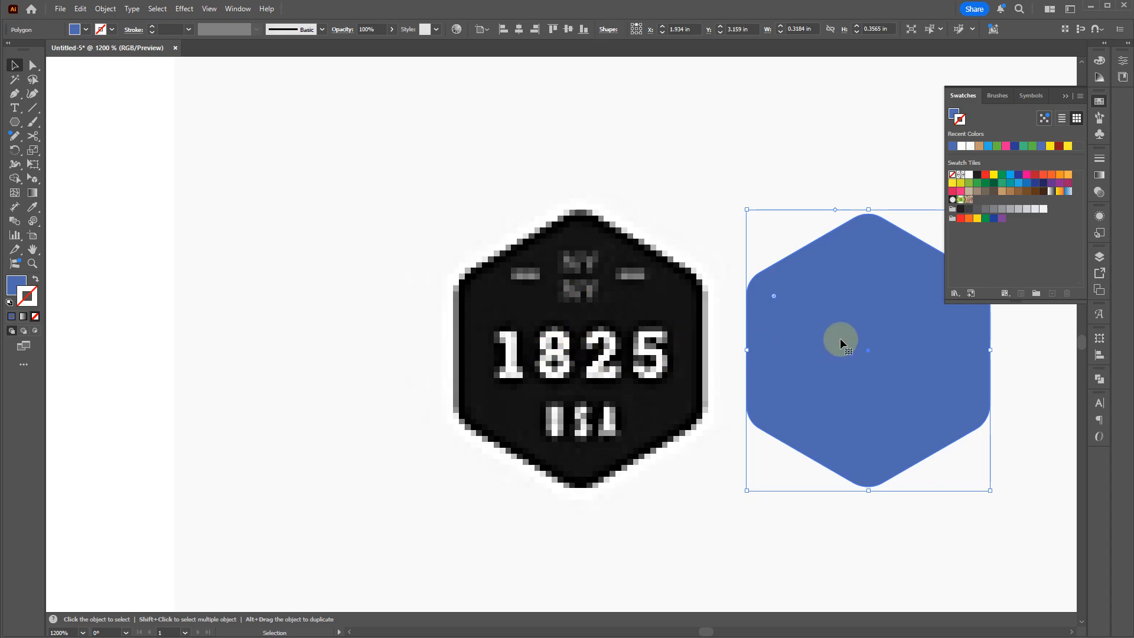
Add the text 1825 across the middle of the blue hexagon
key(t)
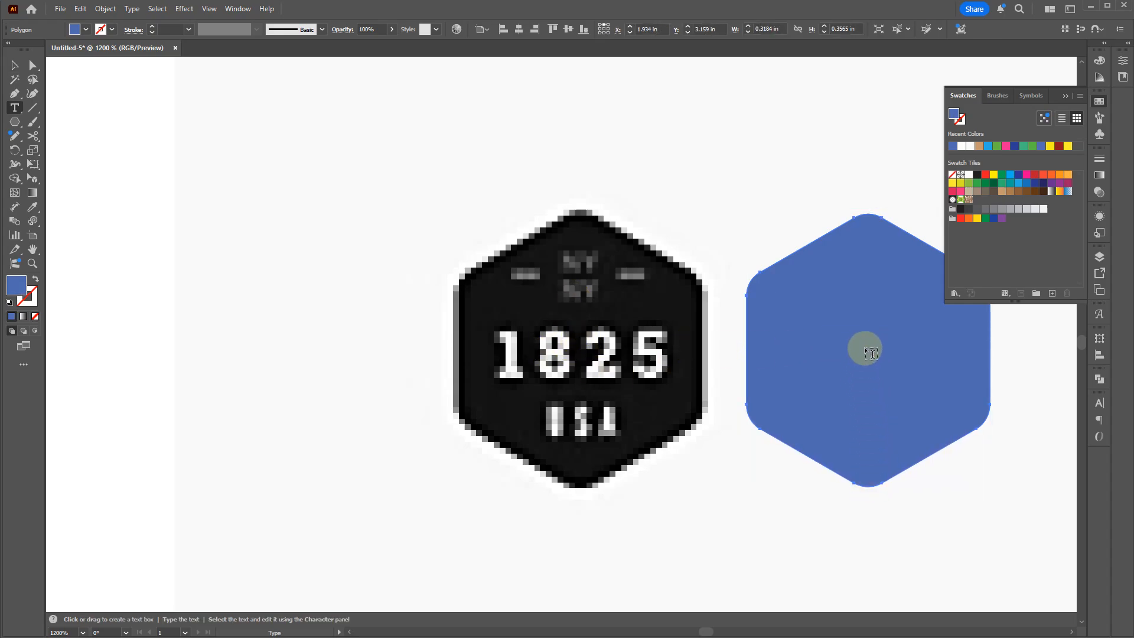
click(870, 353)
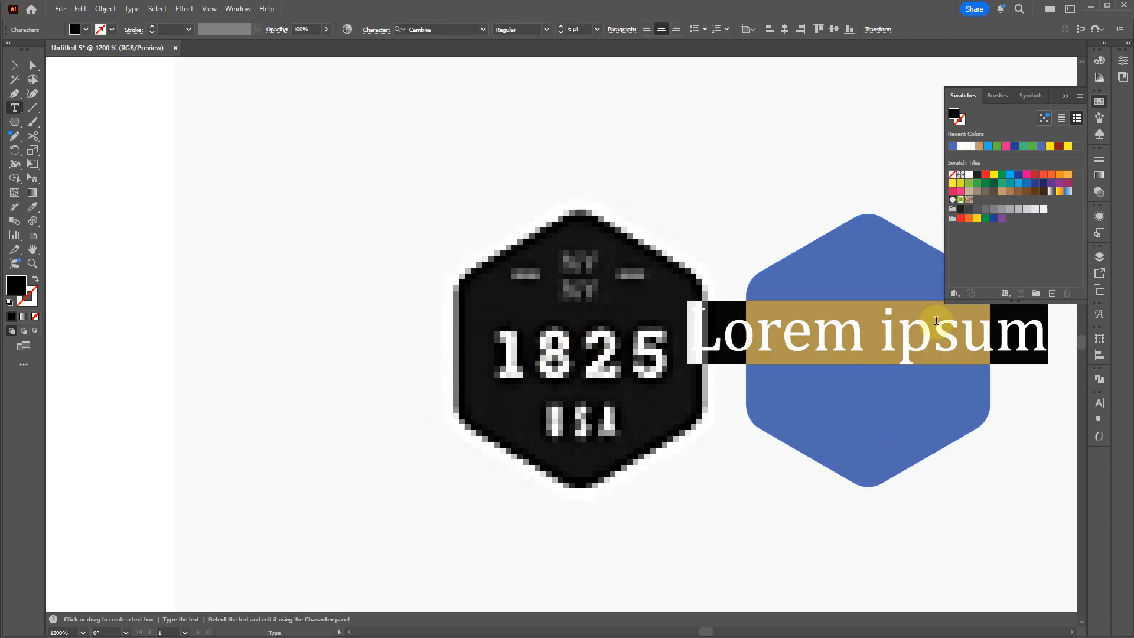
text(1825)
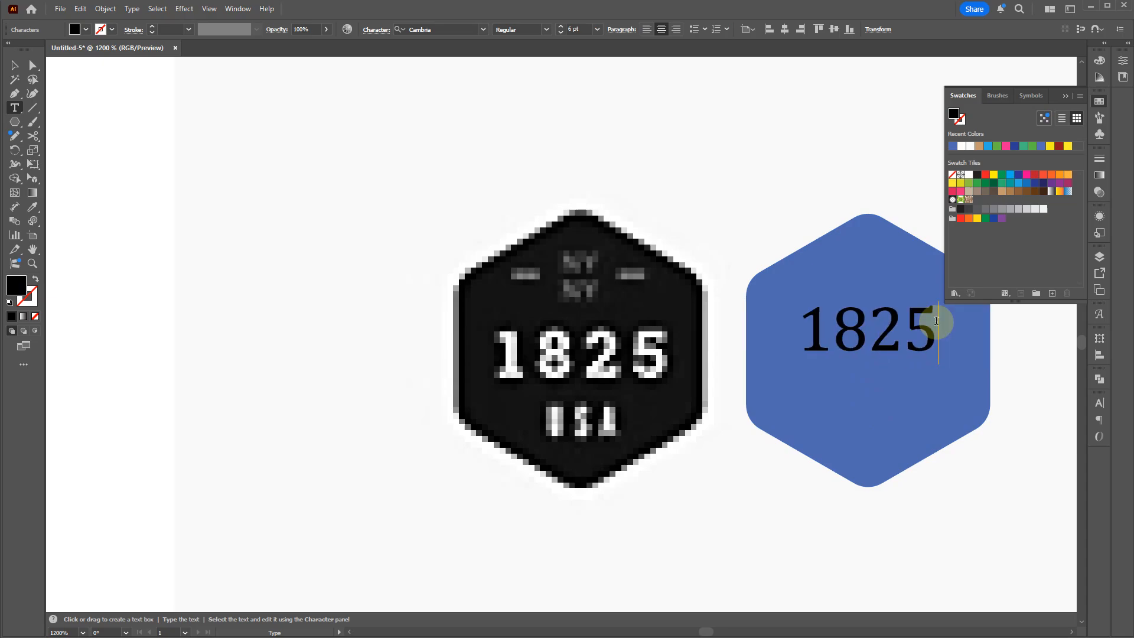
key(Escape)
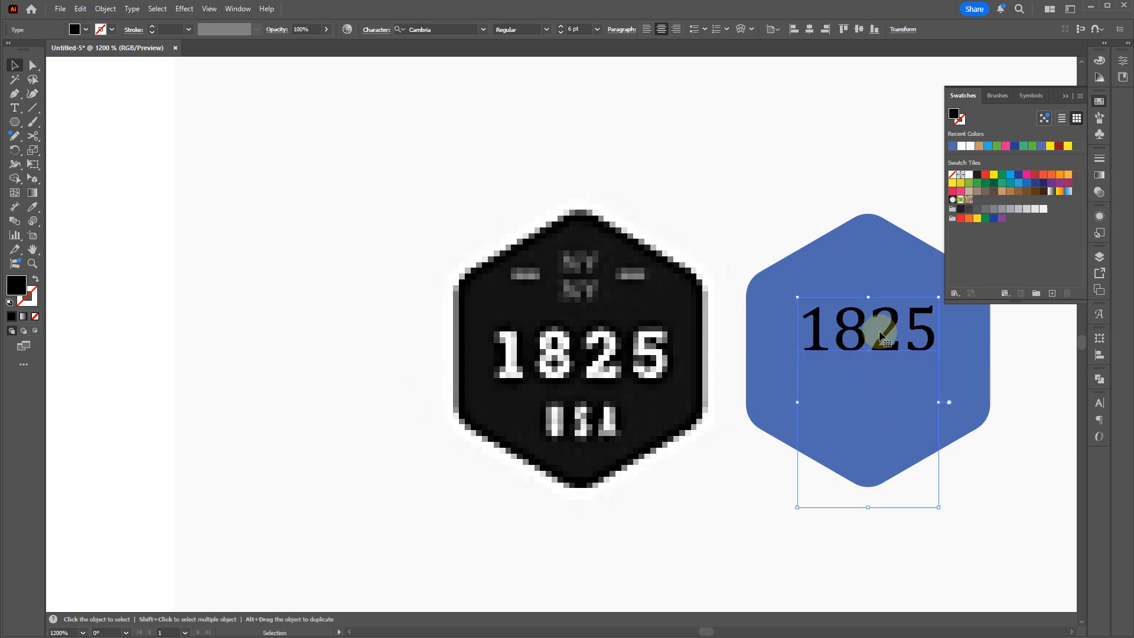
Duplicate the 1825 text straight below itself and change the copy to USA
drag(884, 338, 882, 406)
key(t)
double_click(882, 405)
text(USA)
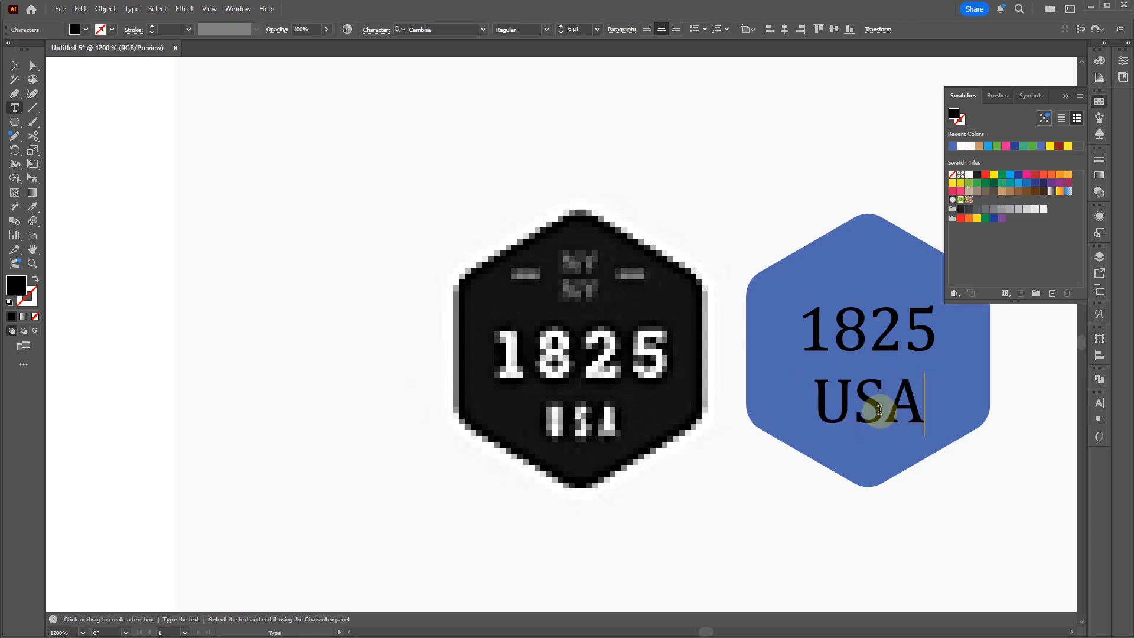
key(Escape)
Duplicate the USA text above 1825 and change the copy to NY on two stacked lines
drag(871, 404, 871, 260)
key(t)
click(865, 270)
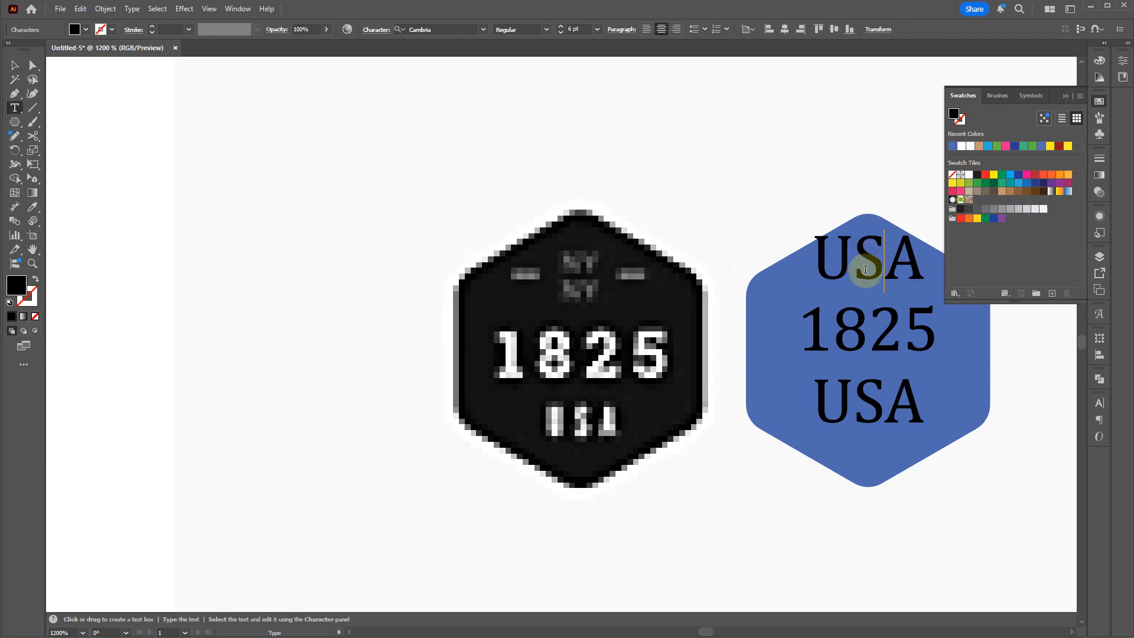
double_click(860, 263)
text(ny)
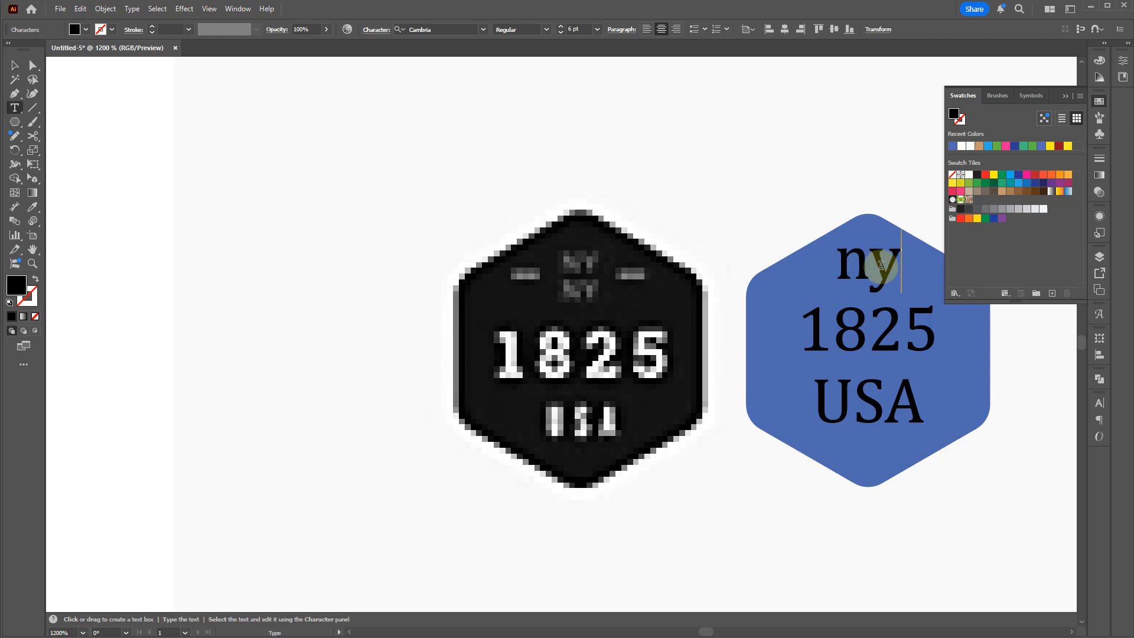
key(BackSpace)
key(BackSpace)
text(NY )
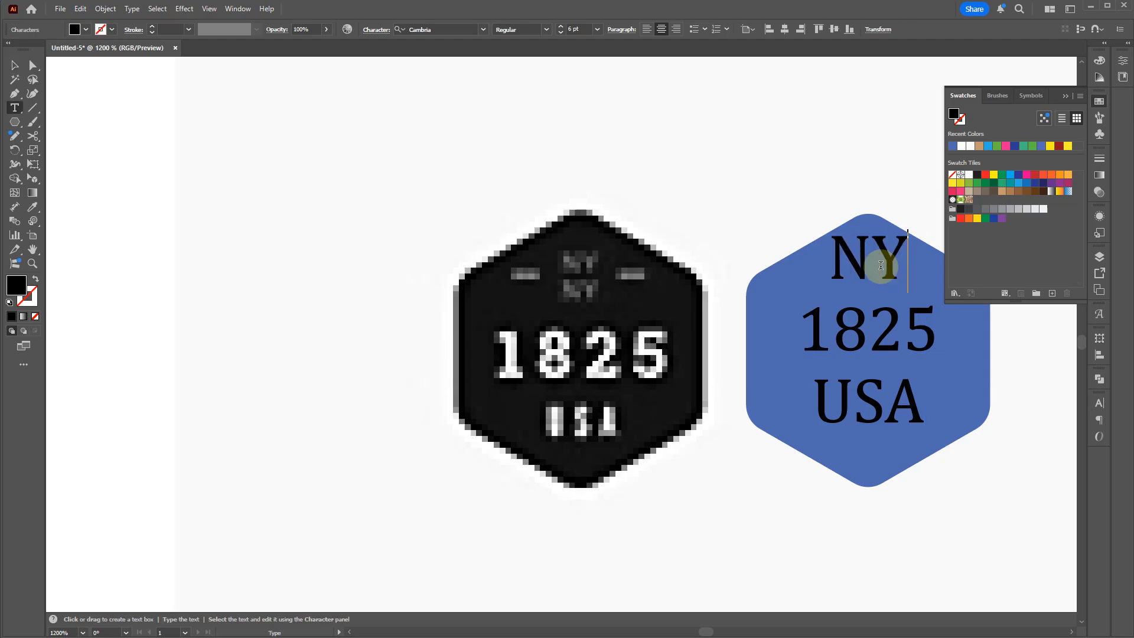
text(NY)
key(Escape)
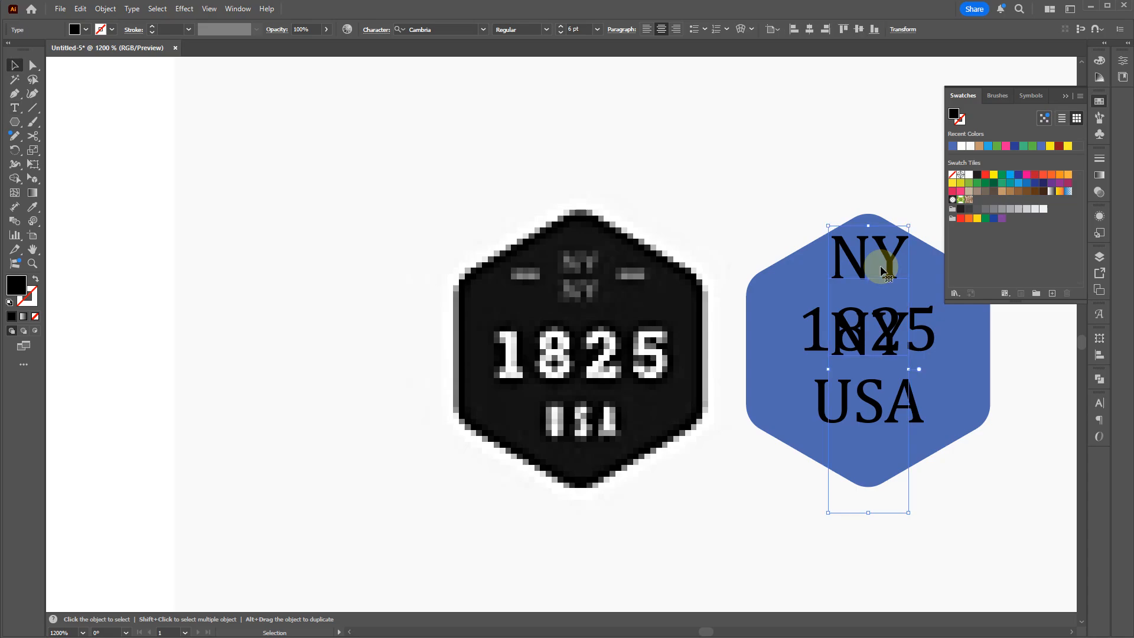
Shrink the two-line NY text to about 2 pt near the hexagon's upper point and give it the white lettering colour
drag(903, 236, 868, 276)
key(i)
click(826, 141)
key(v)
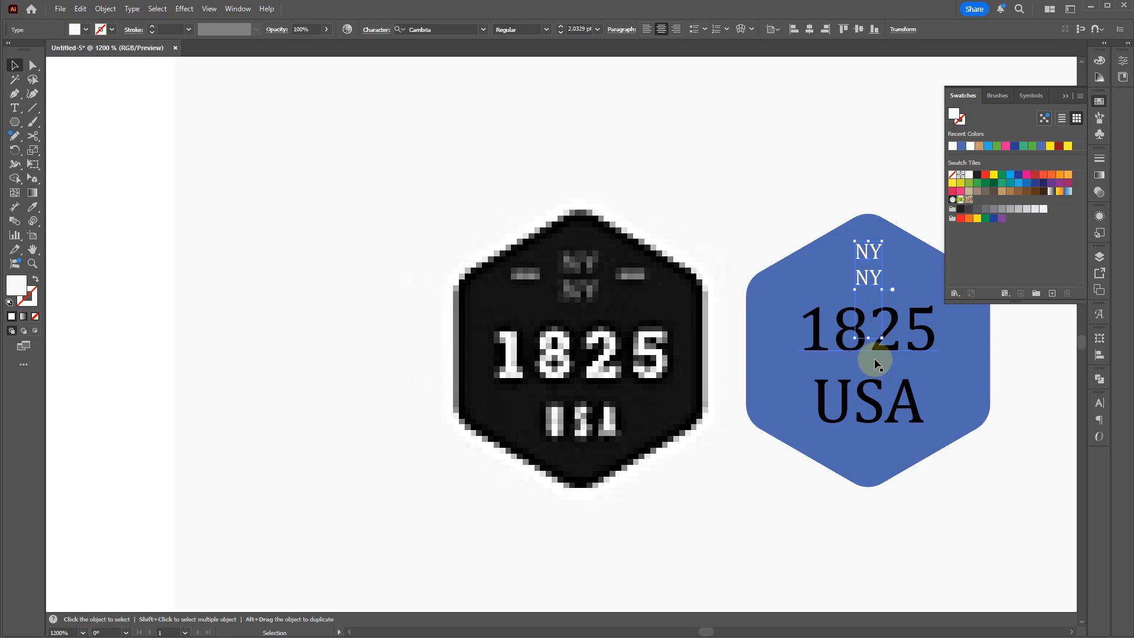
Move the 1825 text slightly lower, enlarge it a little about its centre and give it a white fill
click(906, 362)
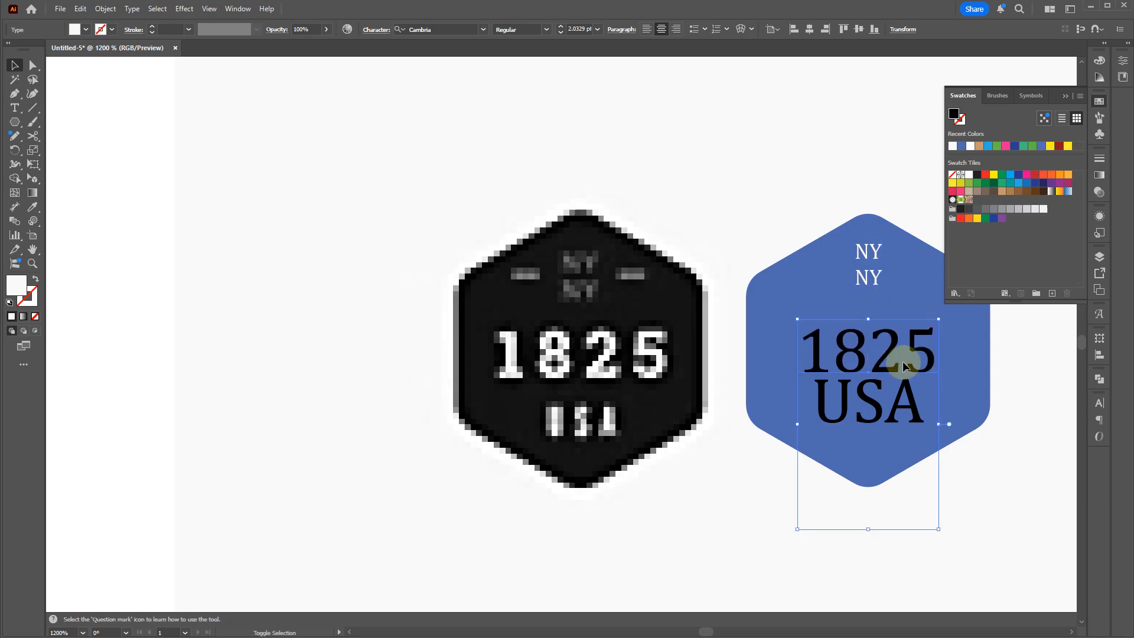
drag(939, 320, 915, 340)
key(i)
click(893, 192)
key(v)
Move the USA text slightly lower, shrink it to about 4.6 pt and give it a white fill
drag(902, 420, 902, 431)
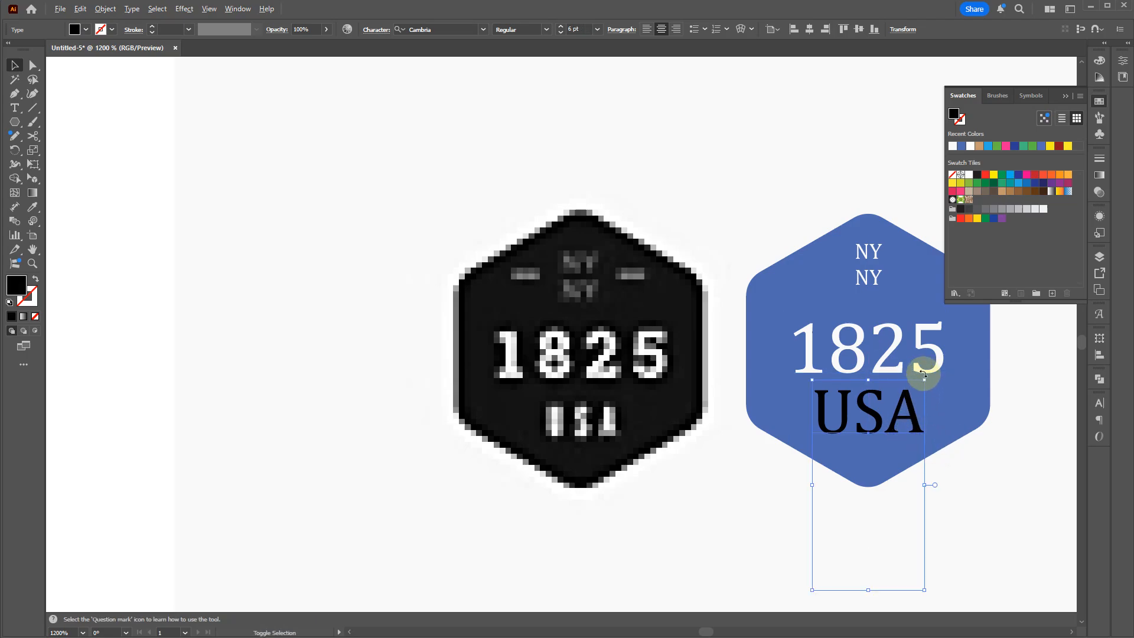
drag(926, 383, 884, 418)
key(i)
click(728, 600)
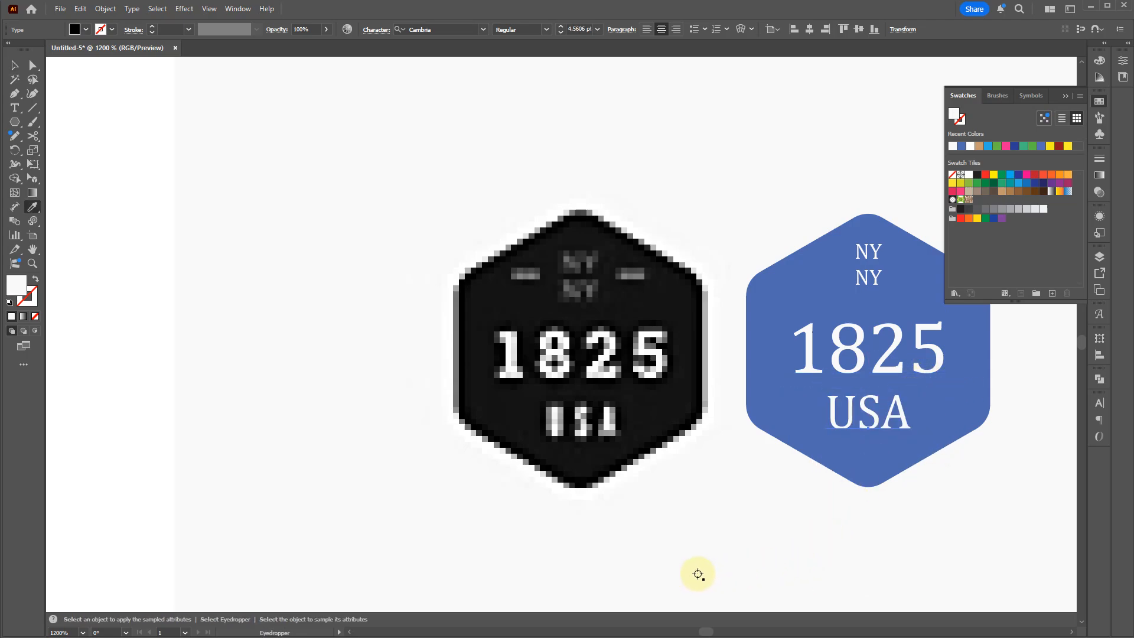
Draw a white bar about 0.034 by 0.008 in beside the stacked NY text and place a duplicate next to it
scroll(540, 253, up, 2)
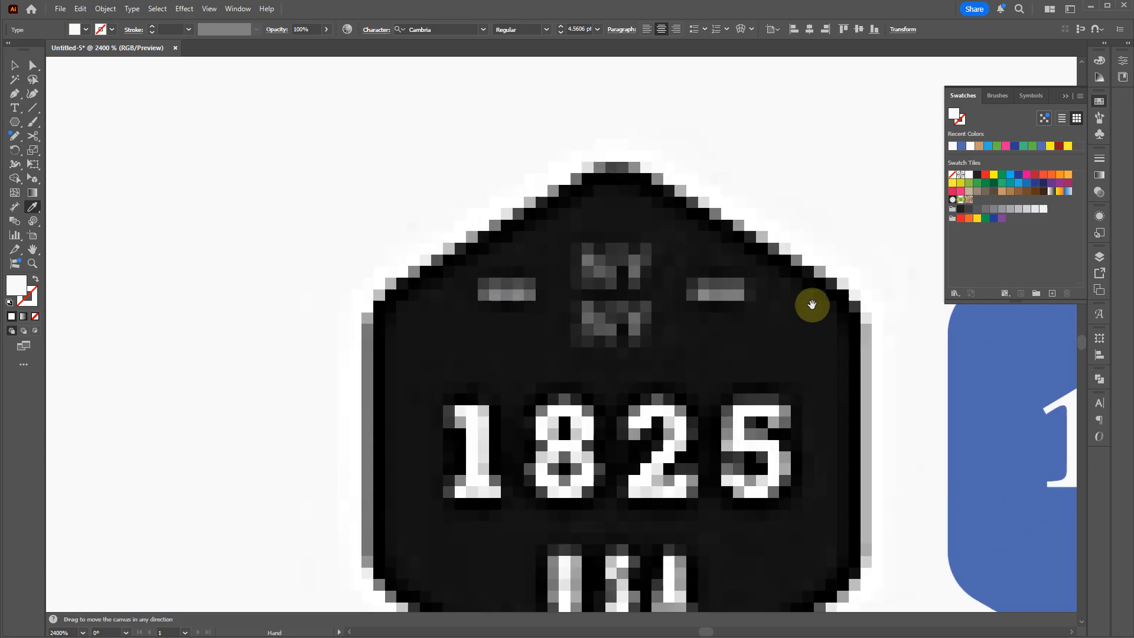
scroll(539, 255, down, 1)
drag(828, 245, 607, 203)
key(m)
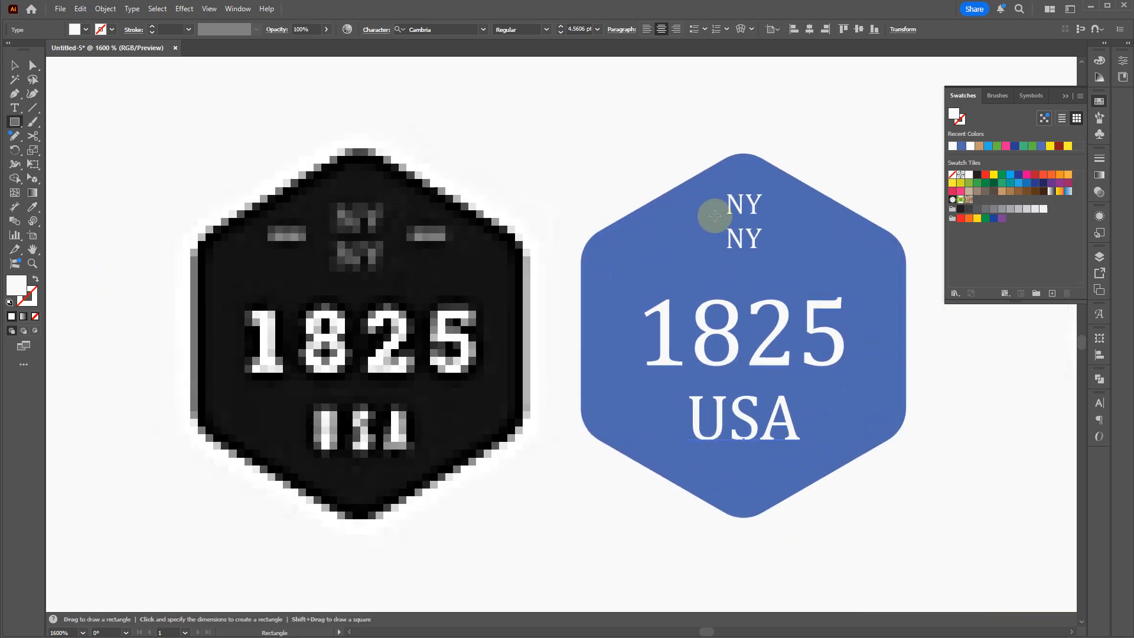
drag(678, 223, 736, 215)
key(v)
scroll(697, 217, up, 1)
scroll(690, 249, up, 2)
shift+click(691, 254)
key(ctrl+z)
Create a copy of the two bars reflected about the vertical axis and place it against the original pair at the NY text's centre
drag(604, 228, 856, 224)
right_click(857, 225)
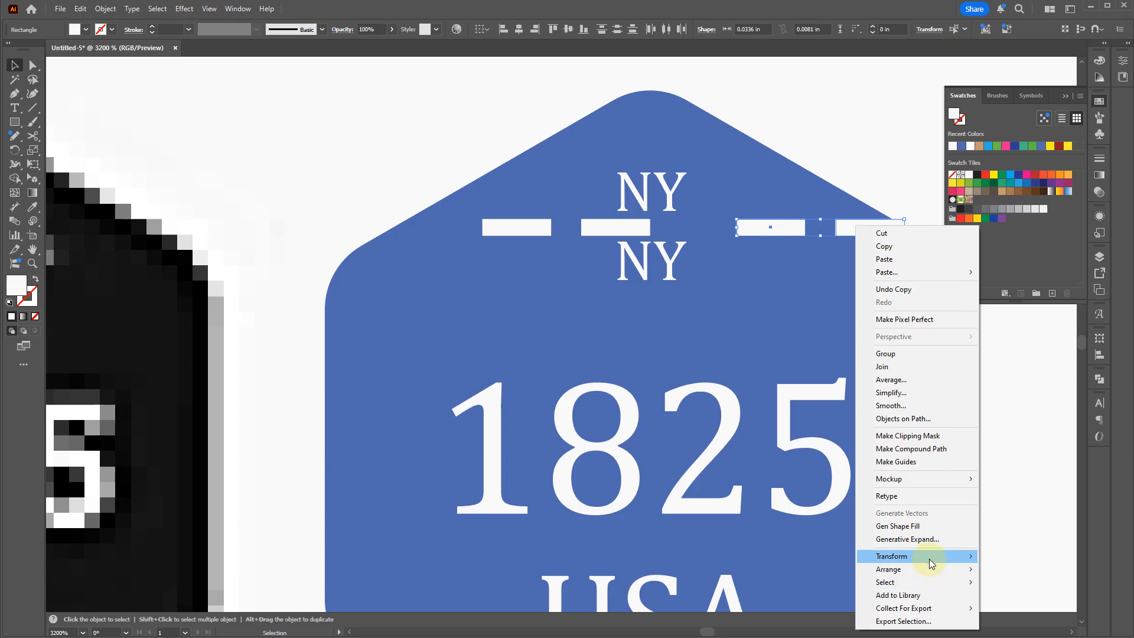
mouse_move(922, 556)
click(1007, 599)
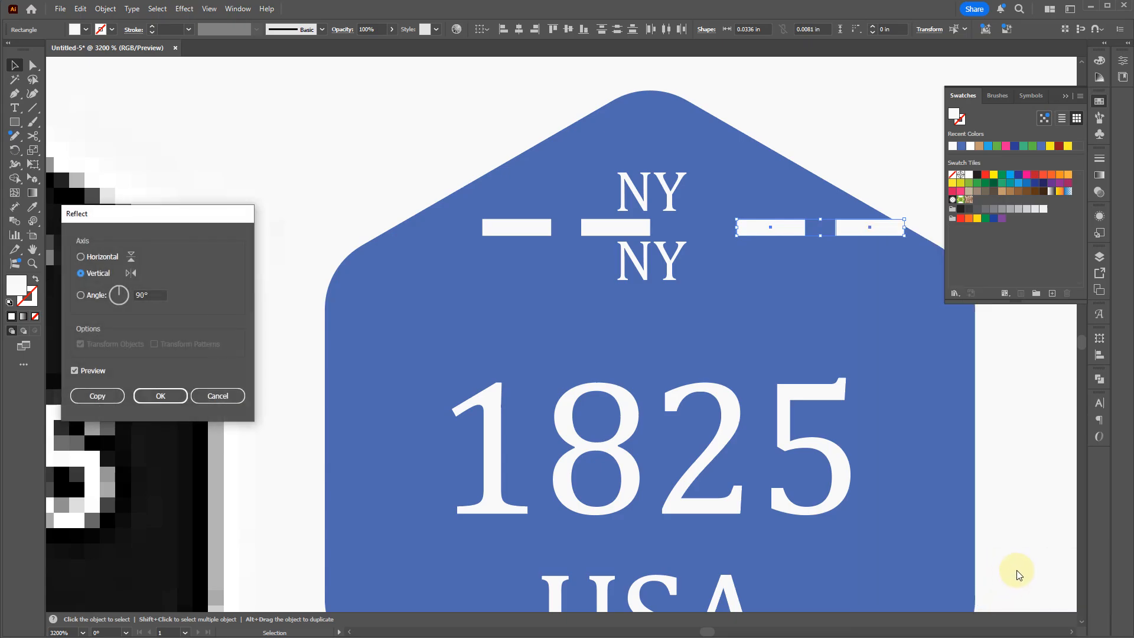
key(Return)
drag(774, 232, 698, 231)
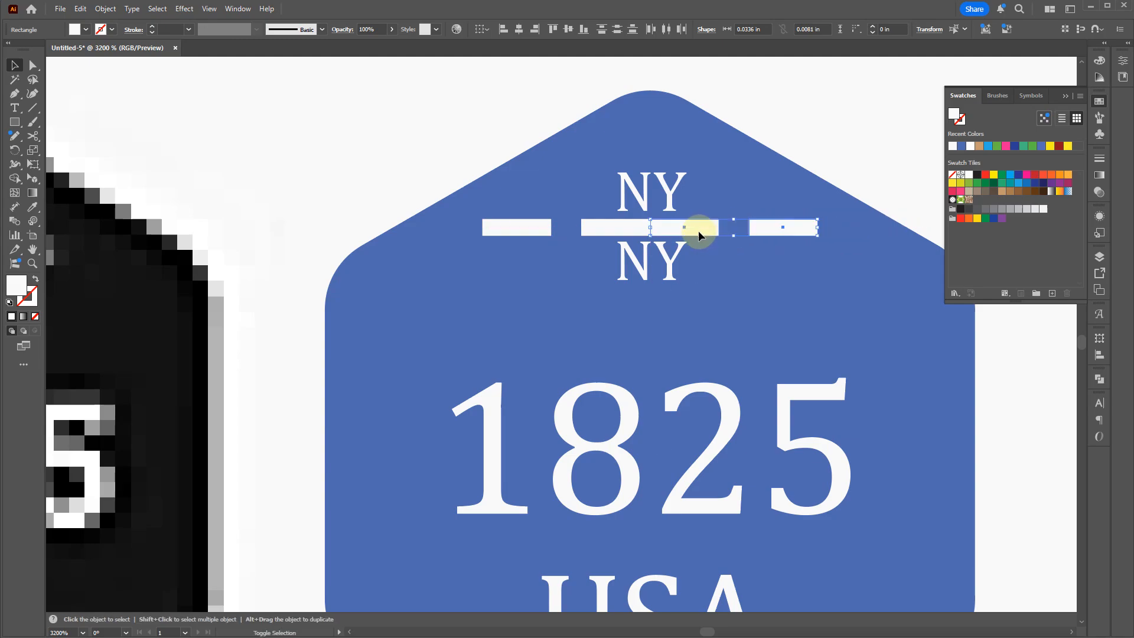
Delete the two inner bars so only one bar remains on each side of the NY text
click(831, 124)
click(672, 232)
shift+click(607, 232)
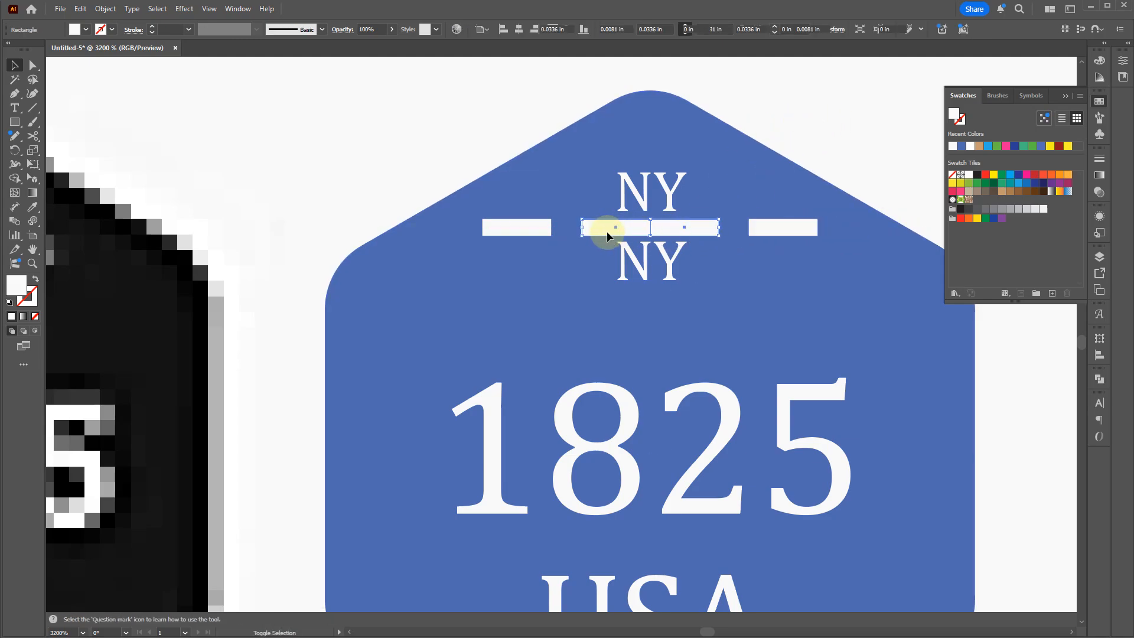
key(Delete)
Change the blue badge hexagon's fill to the dark grey swatch and deselect it
click(613, 300)
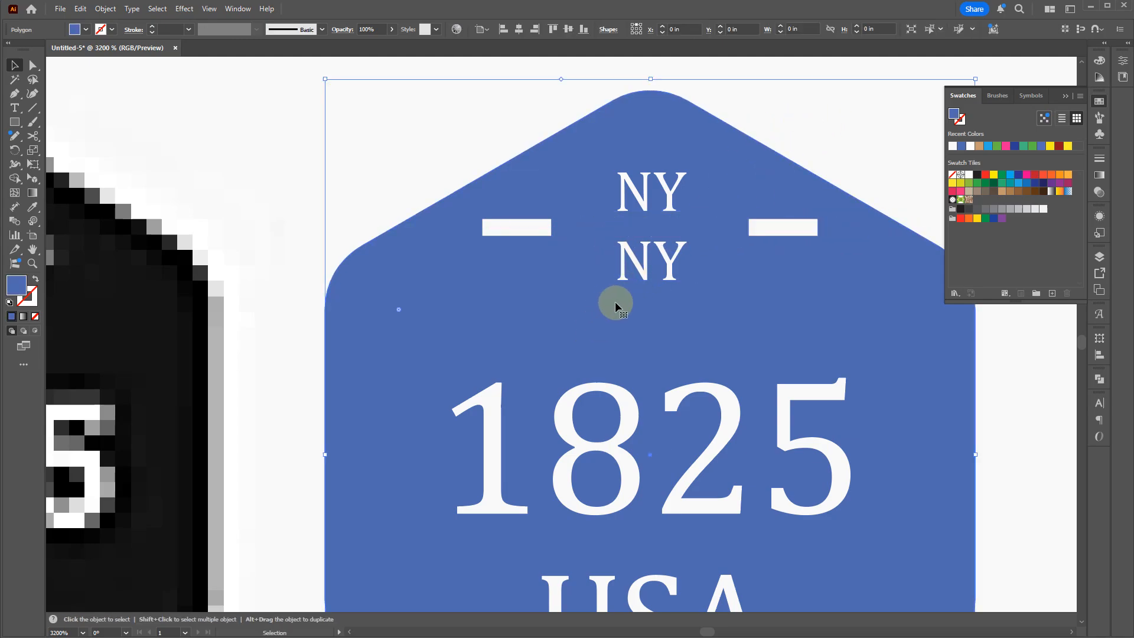
click(972, 210)
scroll(380, 201, down, 2)
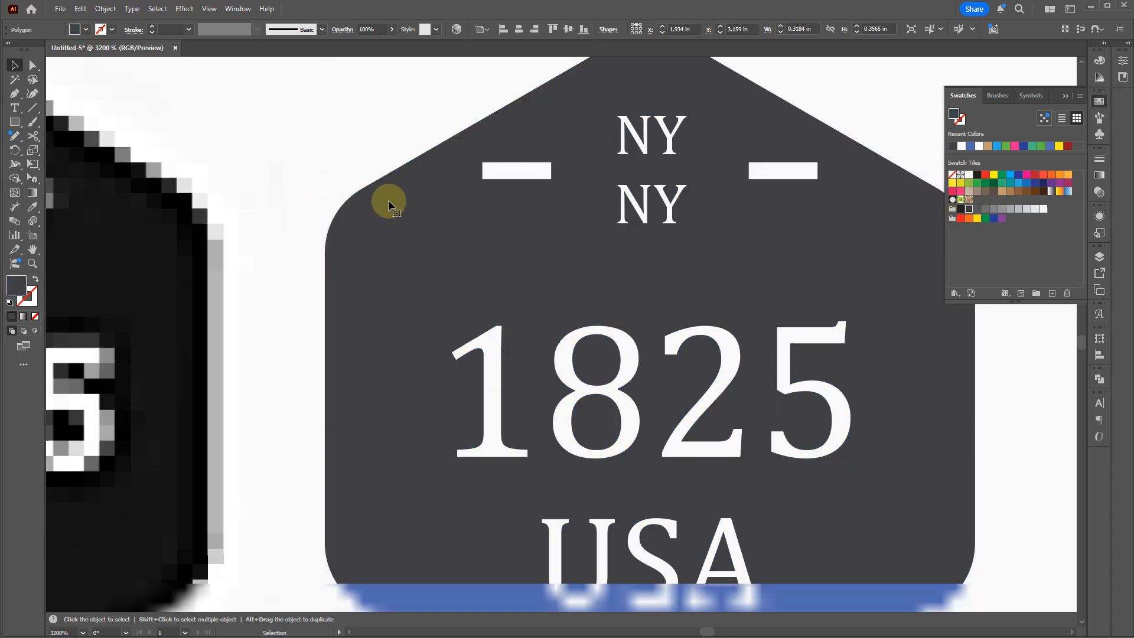
click(296, 158)
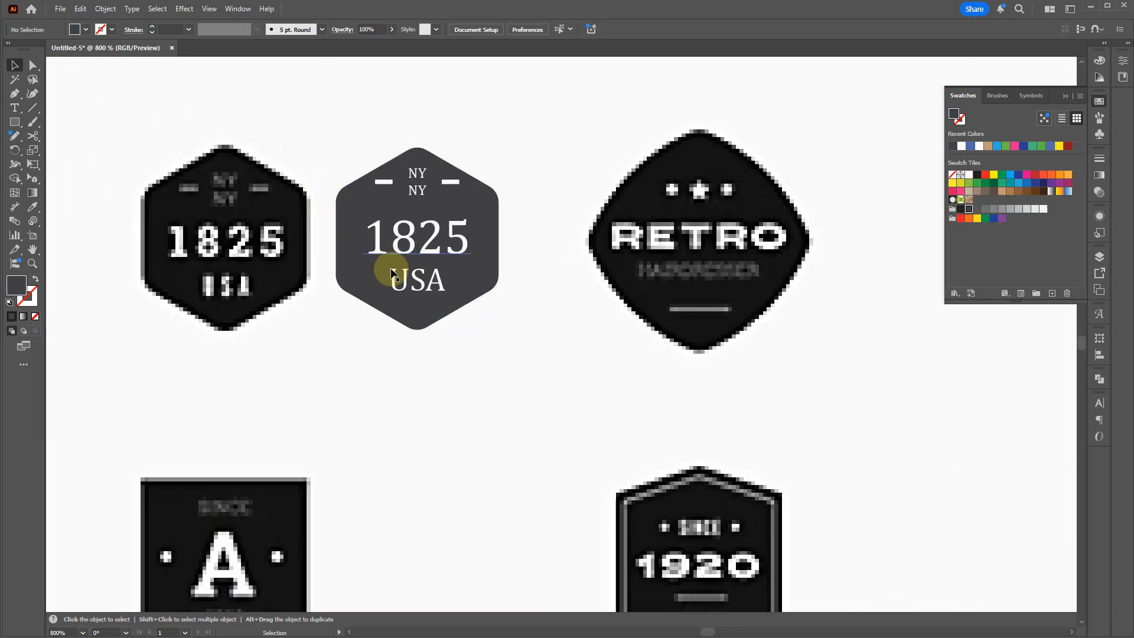
Look over the remaining reference badges on the sheet, including the diamond, starburst and wide hexagon shapes
key(space)
drag(850, 324, 658, 295)
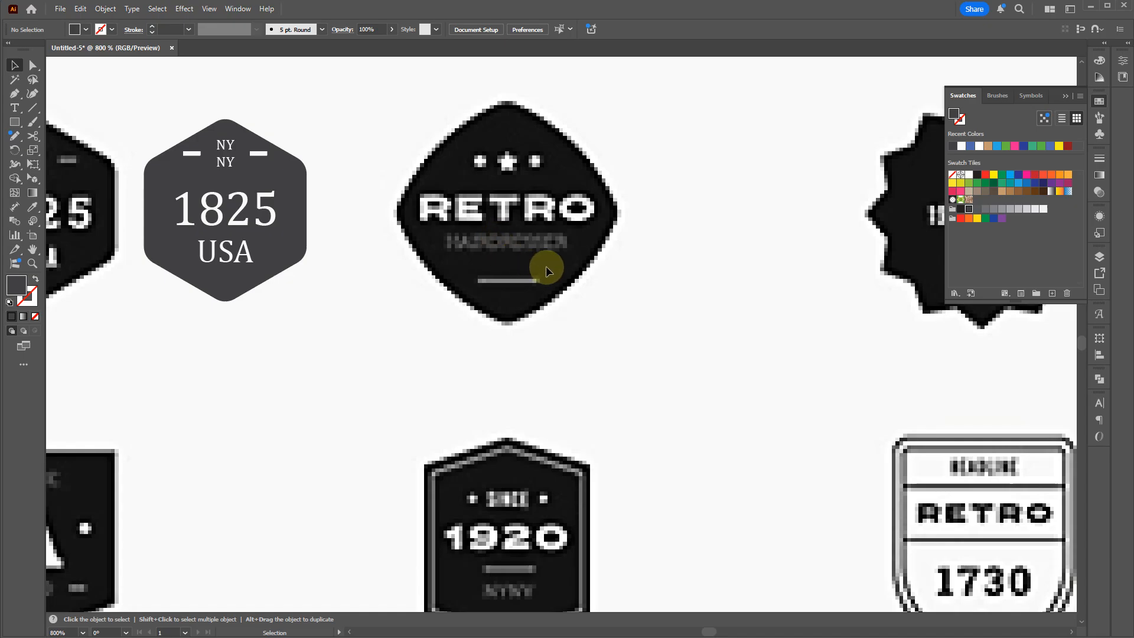
scroll(545, 265, down, 3)
scroll(716, 222, up, 2)
key(space)
drag(811, 244, 324, 243)
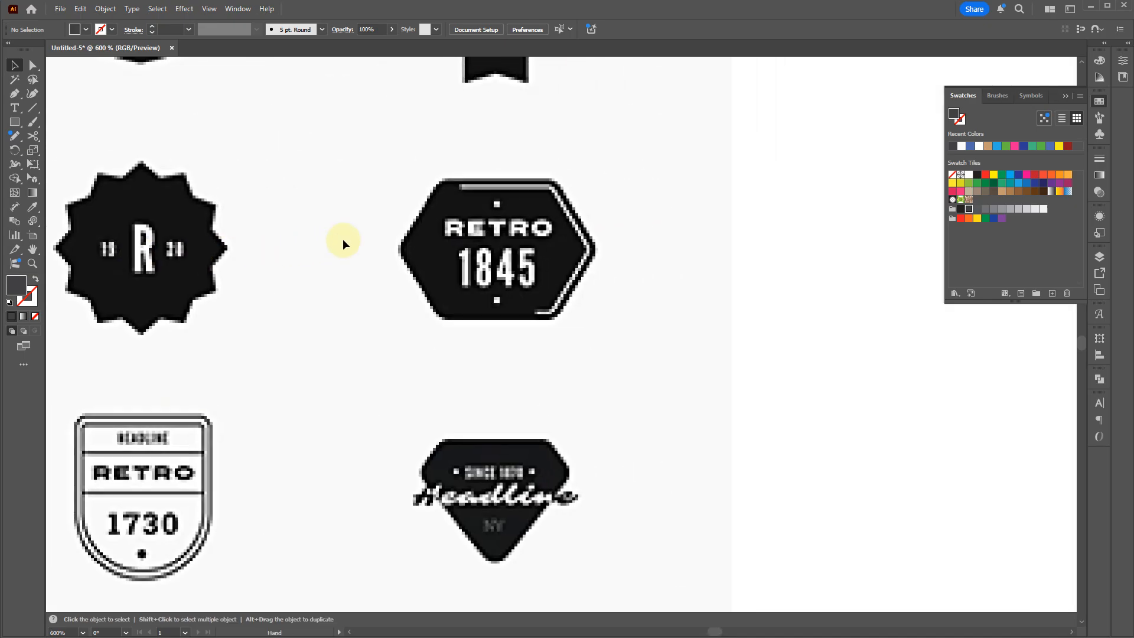
scroll(505, 235, up, 3)
scroll(506, 167, down, 3)
scroll(500, 290, down, 1)
scroll(500, 291, down, 2)
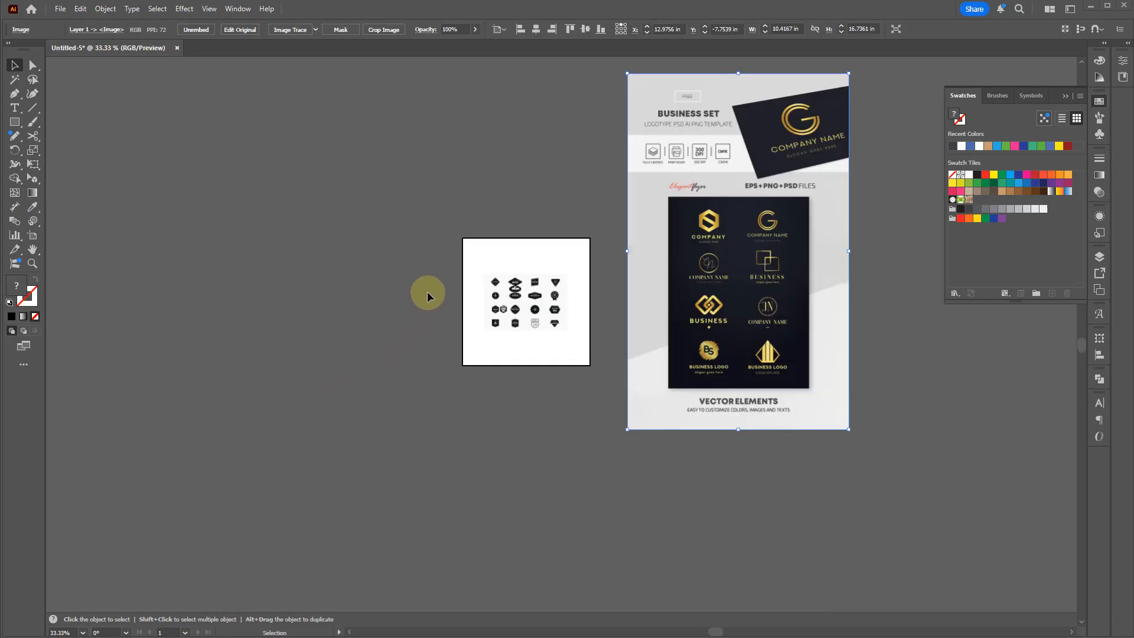
Compare the redrawn oval HEADLINE badge closely with its low-resolution reference
scroll(427, 292, up, 2)
drag(730, 398, 367, 122)
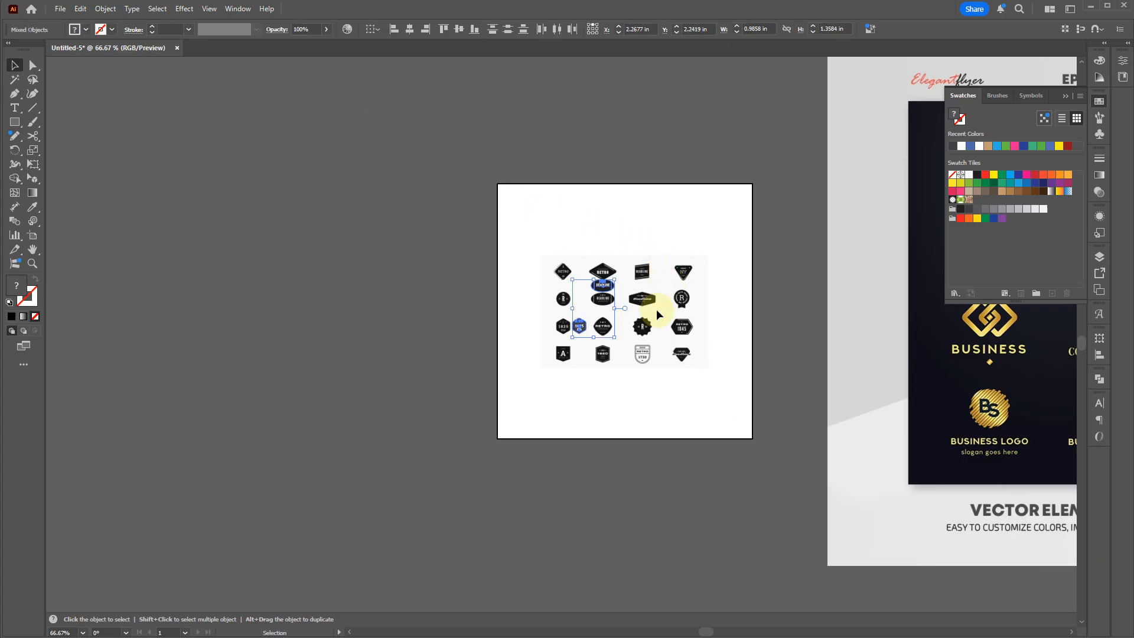
scroll(653, 295, up, 6)
scroll(620, 294, down, 3)
scroll(573, 290, up, 3)
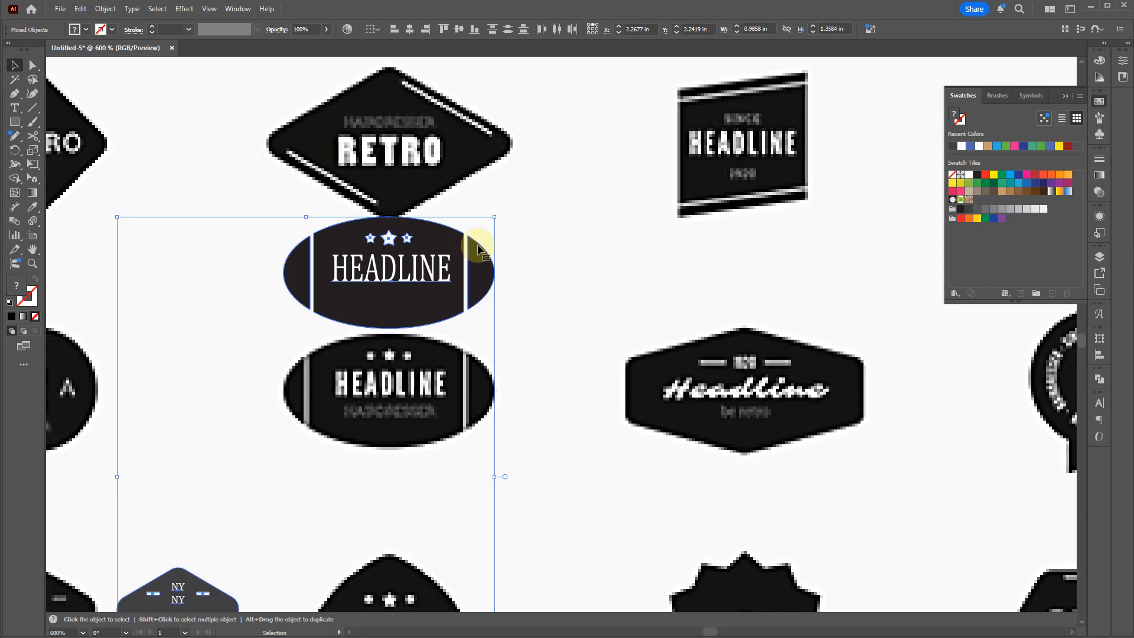
click(496, 146)
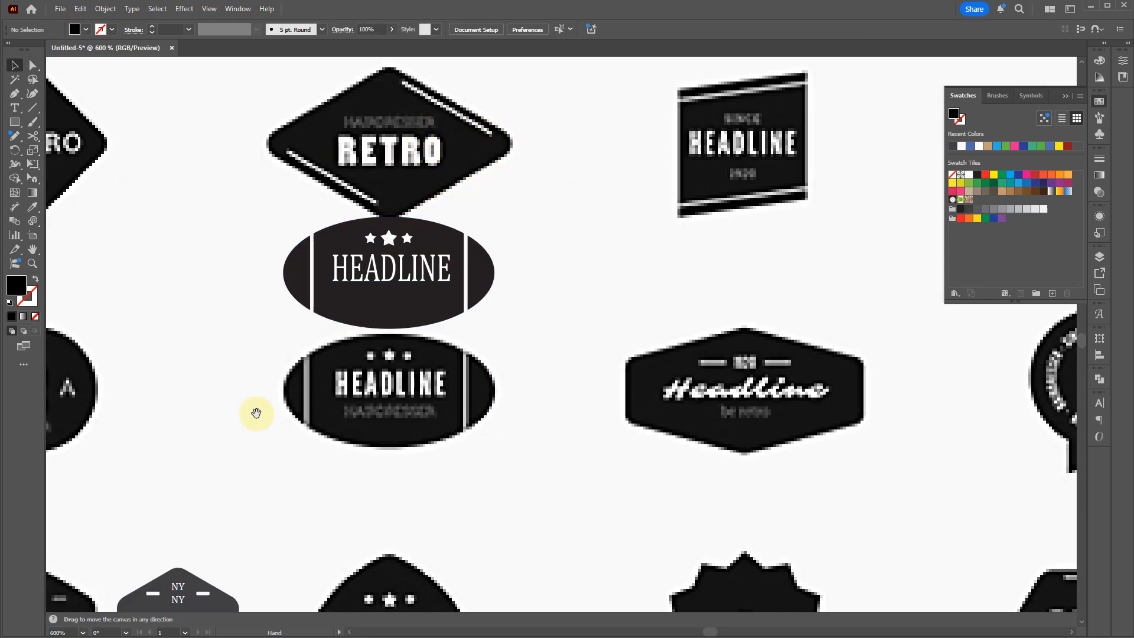
scroll(481, 322, down, 2)
Select both redrawn vector badges and enlarge them proportionally until they extend beyond the artboard
drag(293, 120, 296, 123)
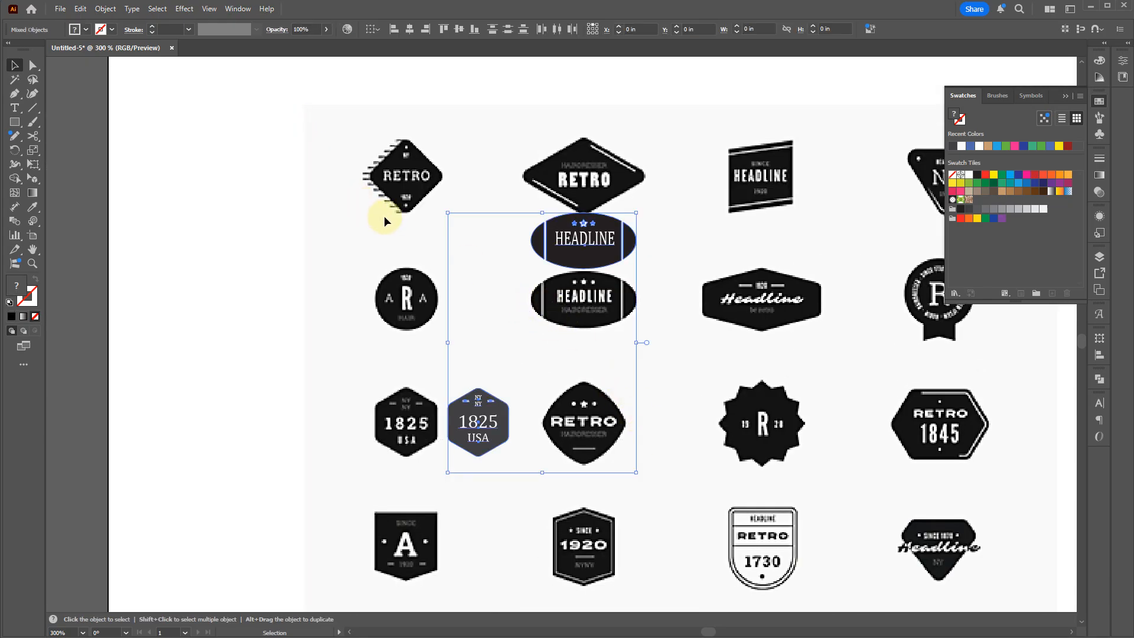
scroll(476, 258, down, 5)
scroll(472, 252, up, 2)
drag(473, 248, 165, 77)
key(space)
drag(422, 351, 320, 62)
scroll(386, 149, down, 3)
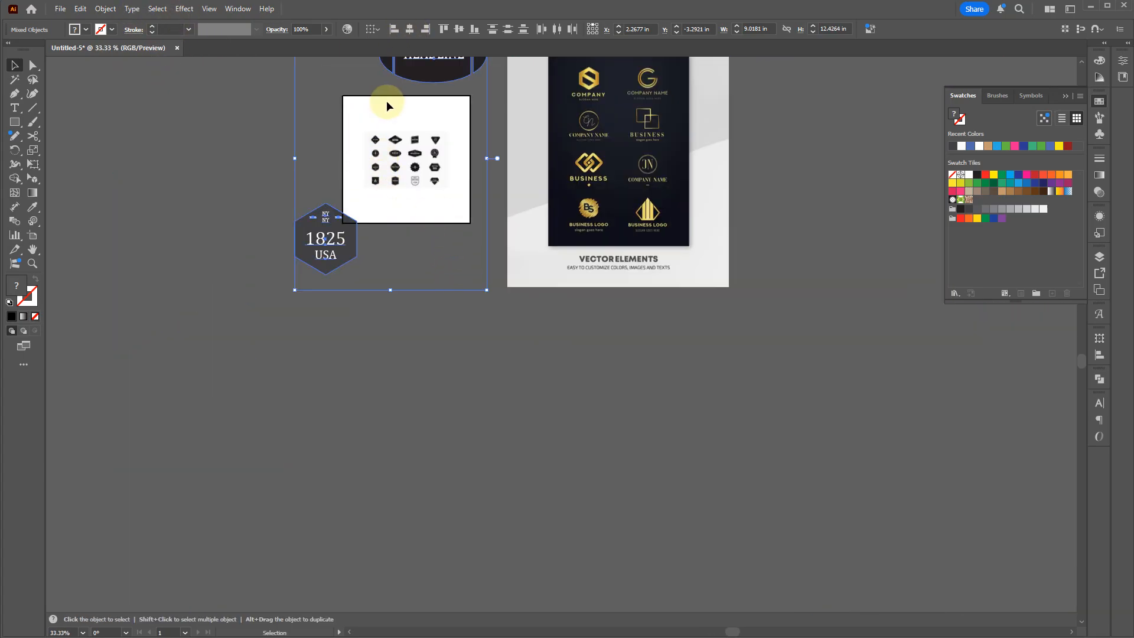
Delete the redrawn badges and the reference badge sheet from the artboard
key(Delete)
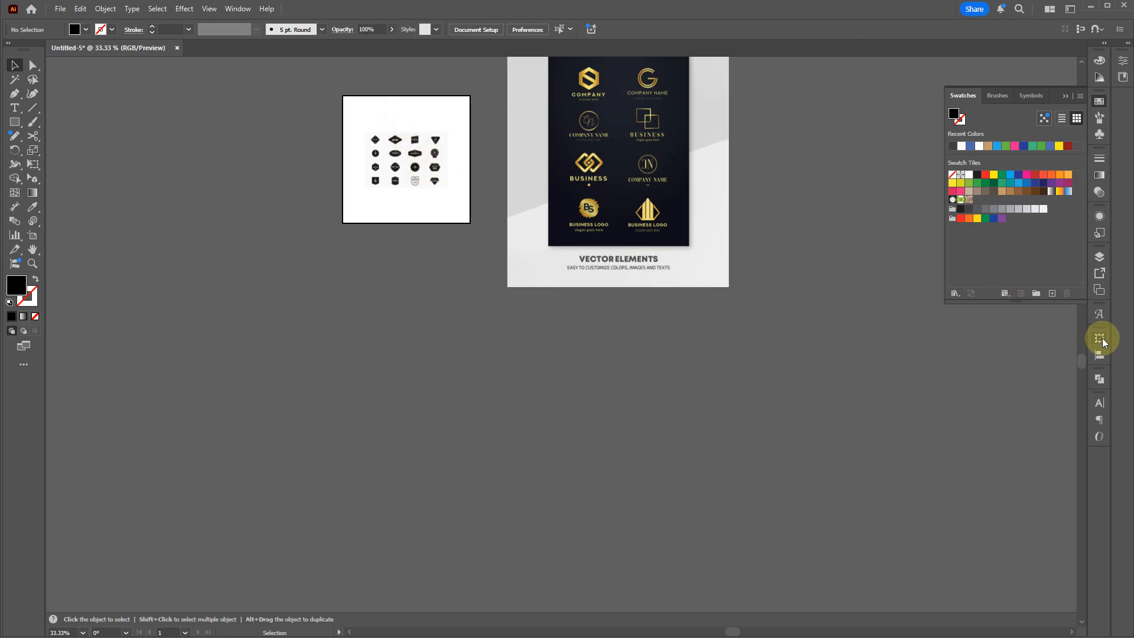
click(1099, 258)
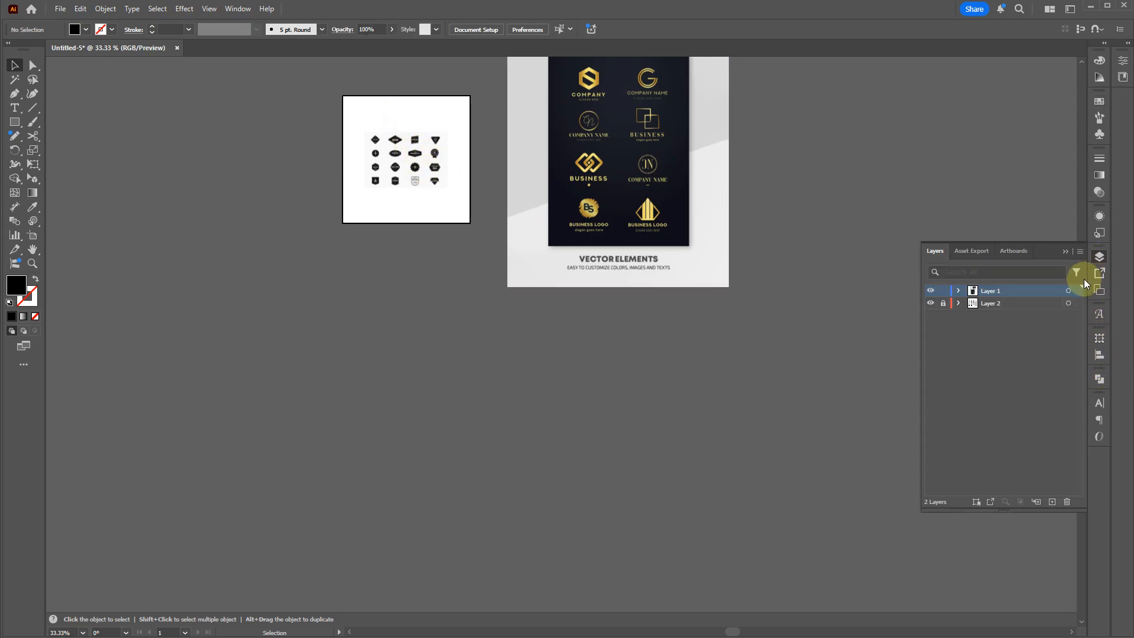
click(370, 145)
key(Delete)
Move the BUSINESS SET logo image from Layer 1 to Layer 2
click(712, 279)
drag(1077, 291, 1078, 303)
click(457, 256)
drag(446, 181, 494, 423)
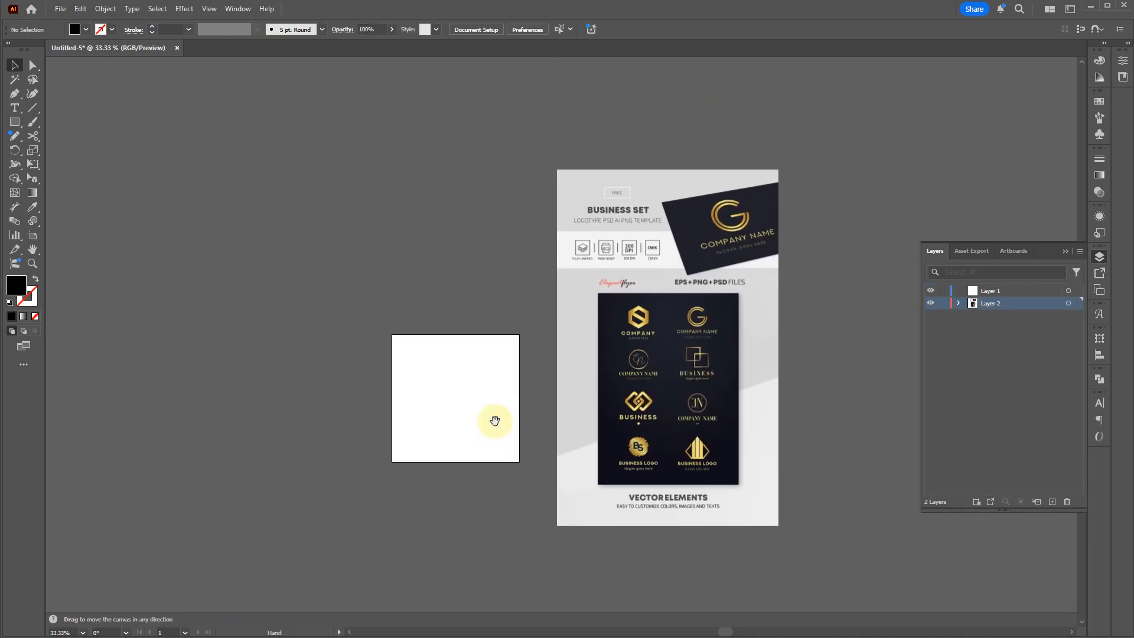
Scale the BUSINESS SET image down proportionally to about 4.48 in wide and place it over the artboard's right part
click(688, 390)
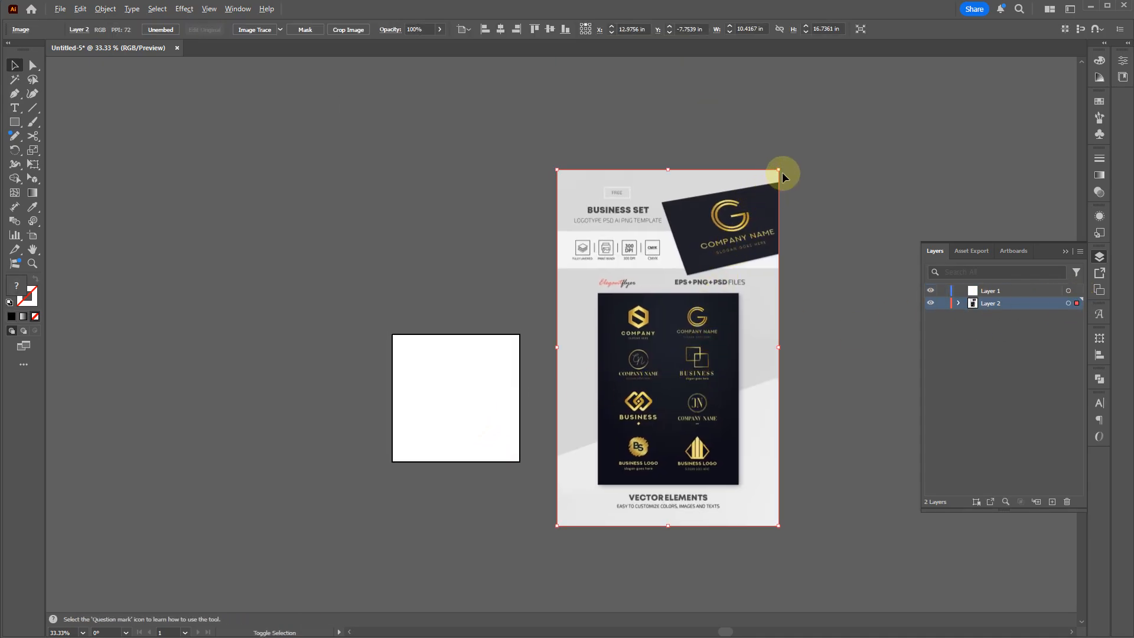
drag(780, 173, 725, 273)
scroll(678, 406, up, 2)
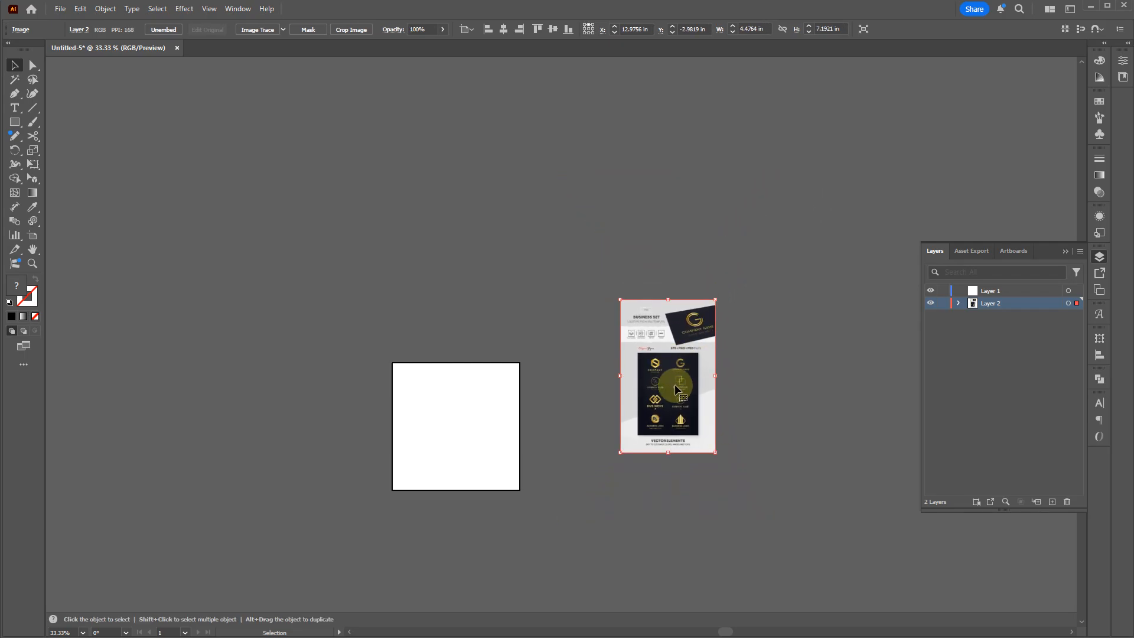
drag(678, 406, 423, 459)
Lock Layer 2 and draw a black hexagon about 1.2 in wide on Layer 1, beside the reference image
click(943, 303)
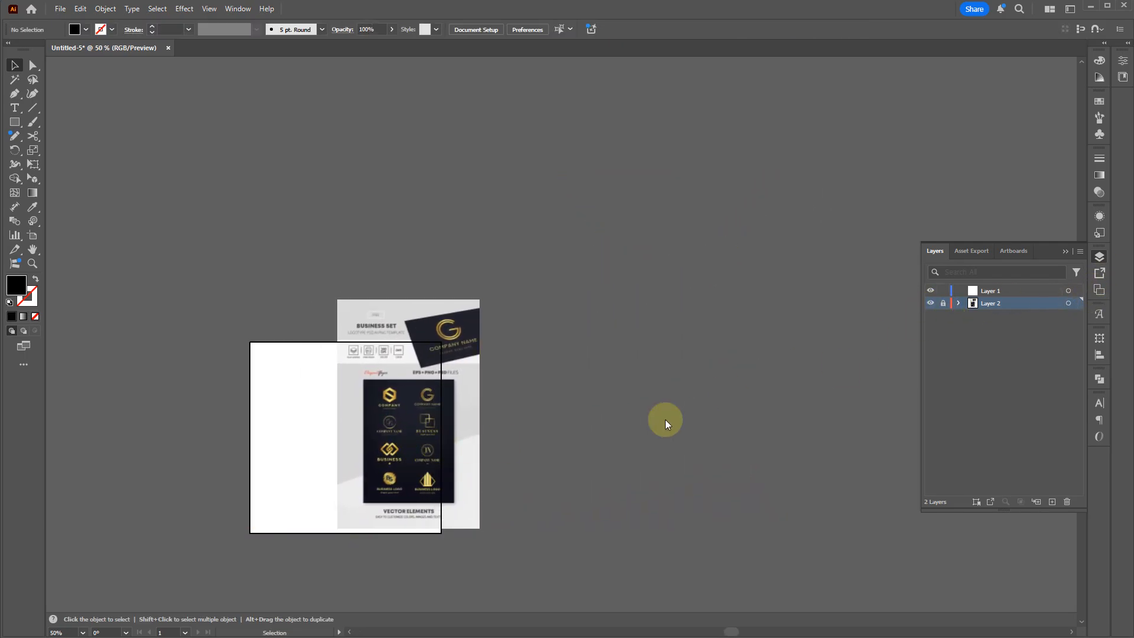
scroll(350, 440, up, 6)
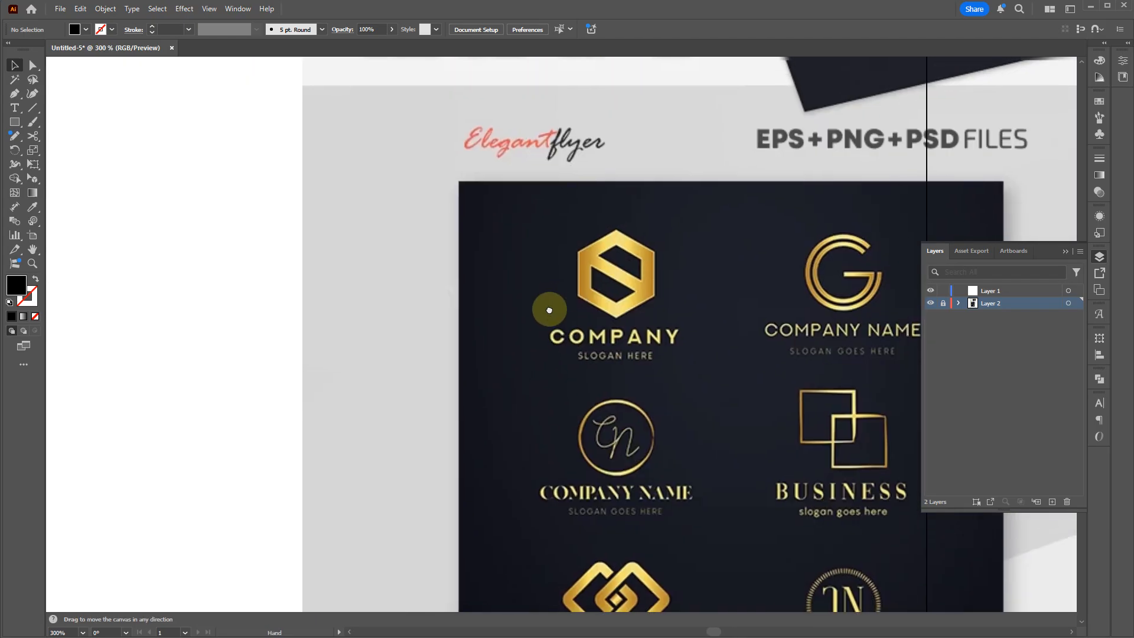
scroll(628, 260, up, 3)
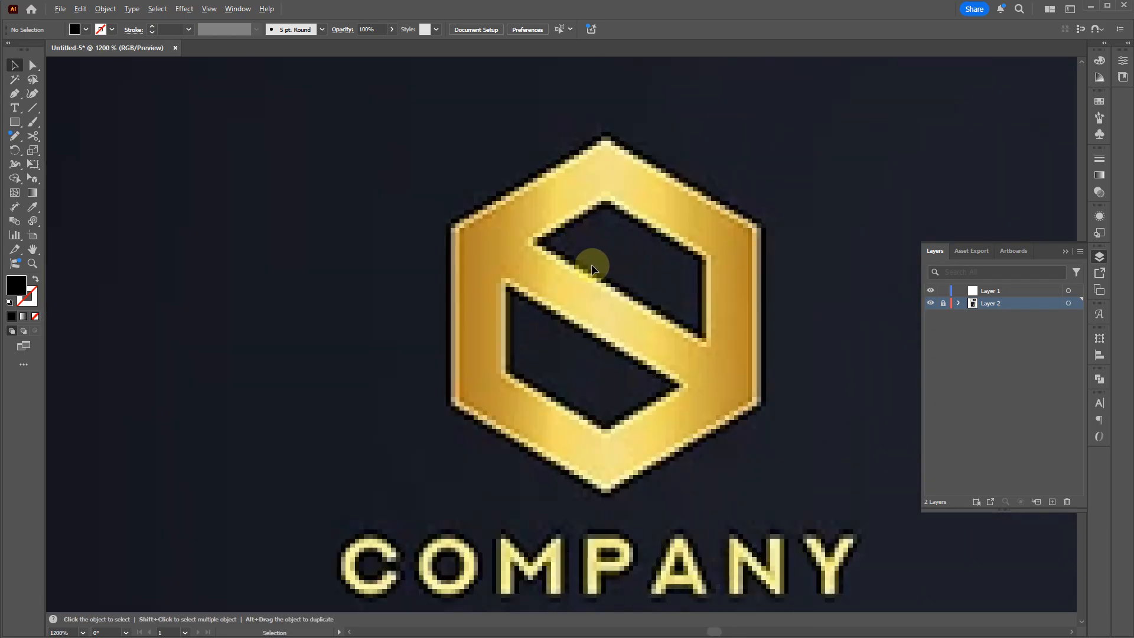
scroll(703, 224, down, 1)
drag(284, 357, 540, 294)
scroll(544, 292, down, 1)
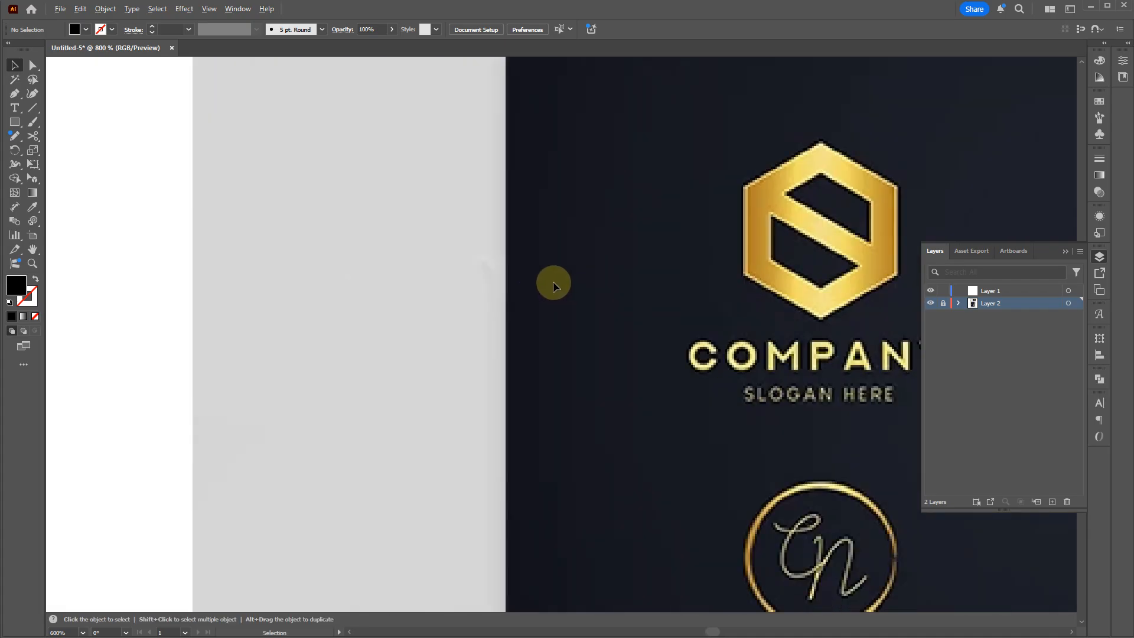
key(l)
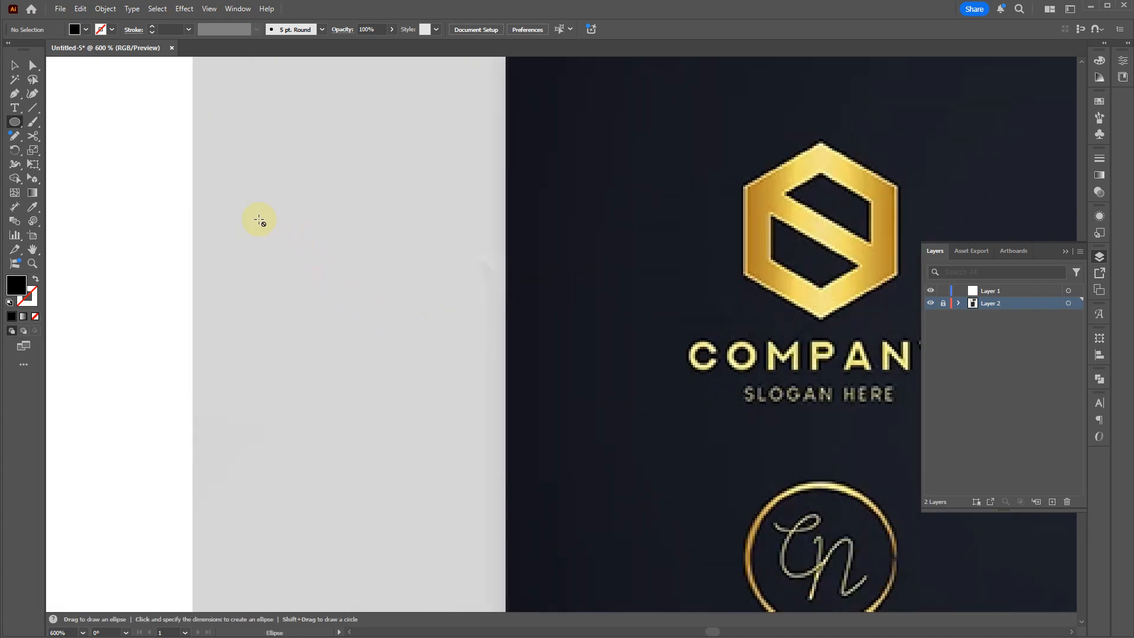
drag(13, 122, 61, 168)
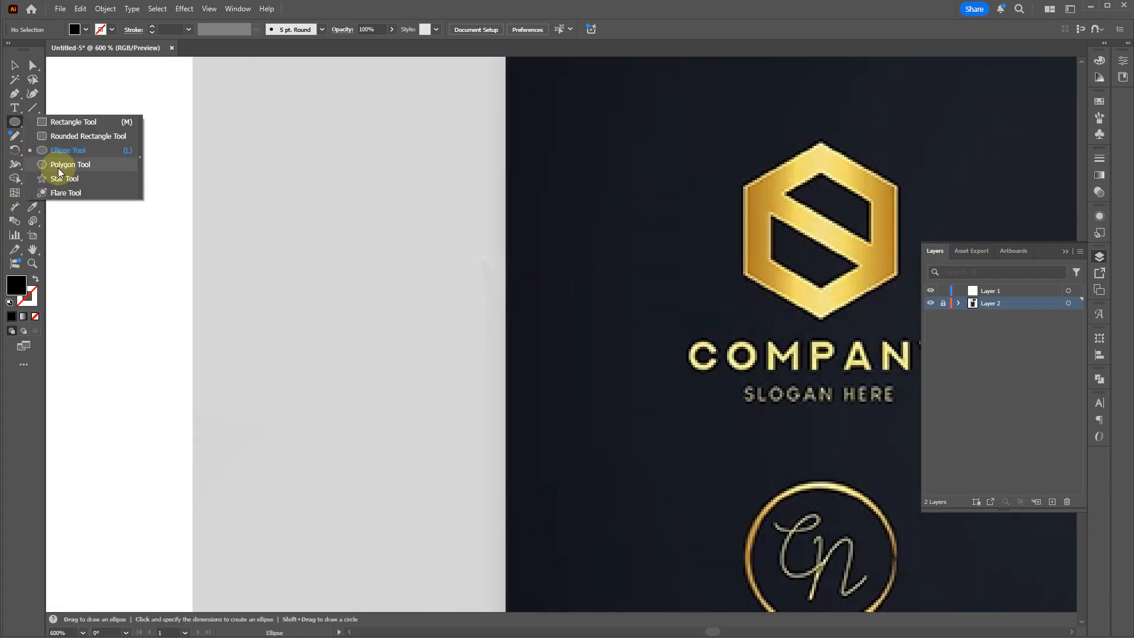
scroll(349, 200, down, 3)
click(1018, 291)
drag(381, 290, 465, 297)
drag(440, 226, 514, 293)
Rotate the black hexagon 90° so that a corner points straight up
key(v)
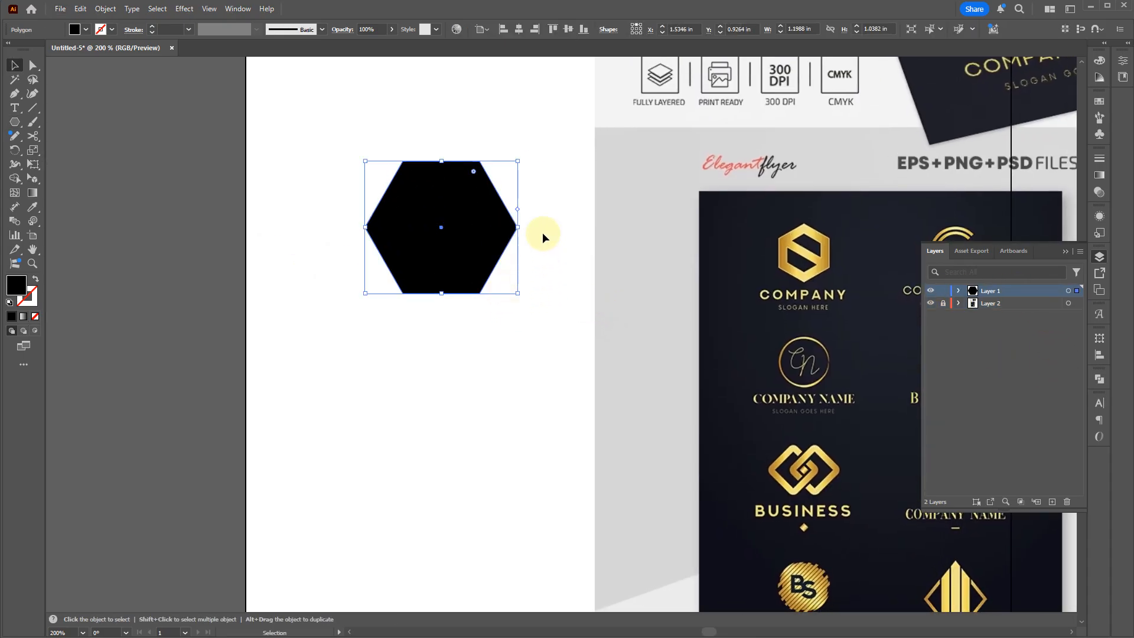
click(523, 160)
click(474, 203)
drag(519, 160, 362, 112)
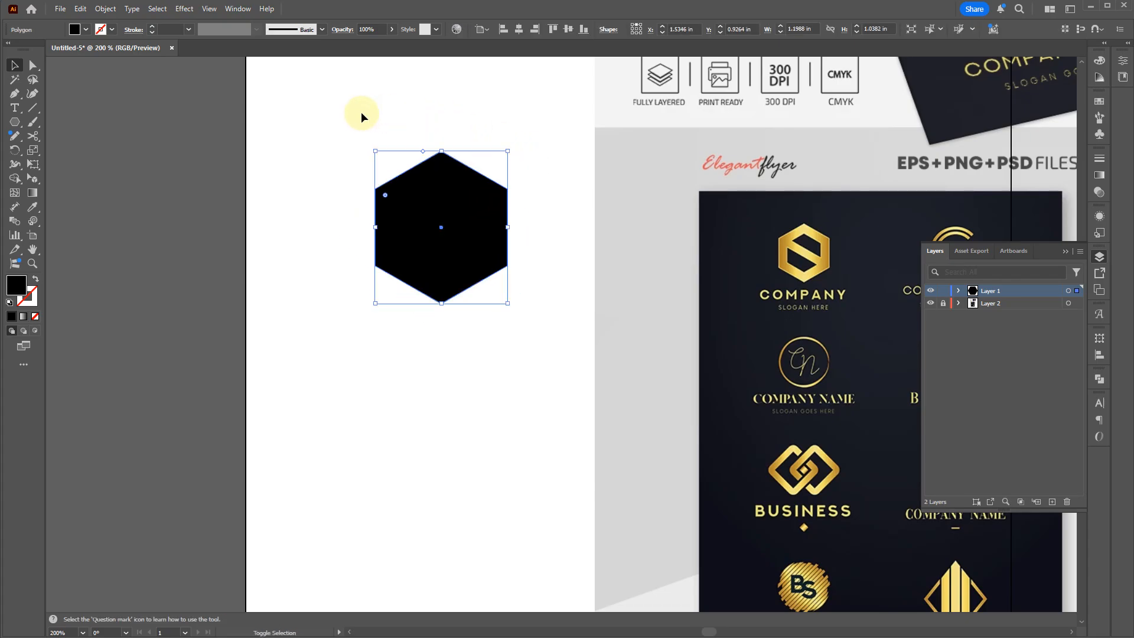
Offset the hexagon's path by -0.1389 in to create a smaller inner hexagon, then deselect
click(105, 8)
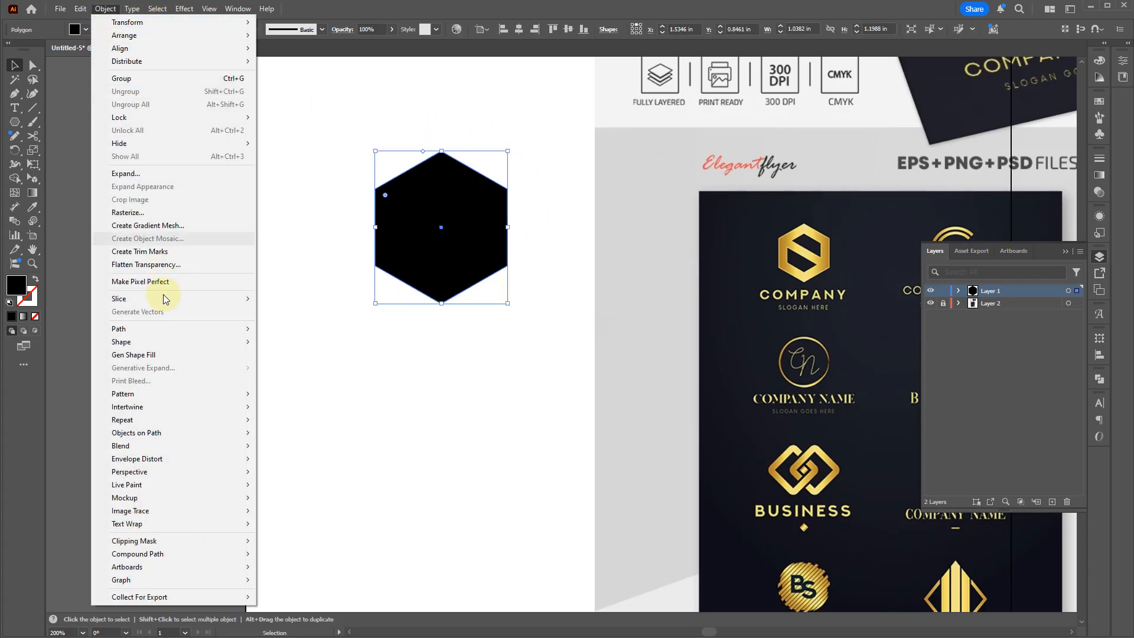
mouse_move(169, 328)
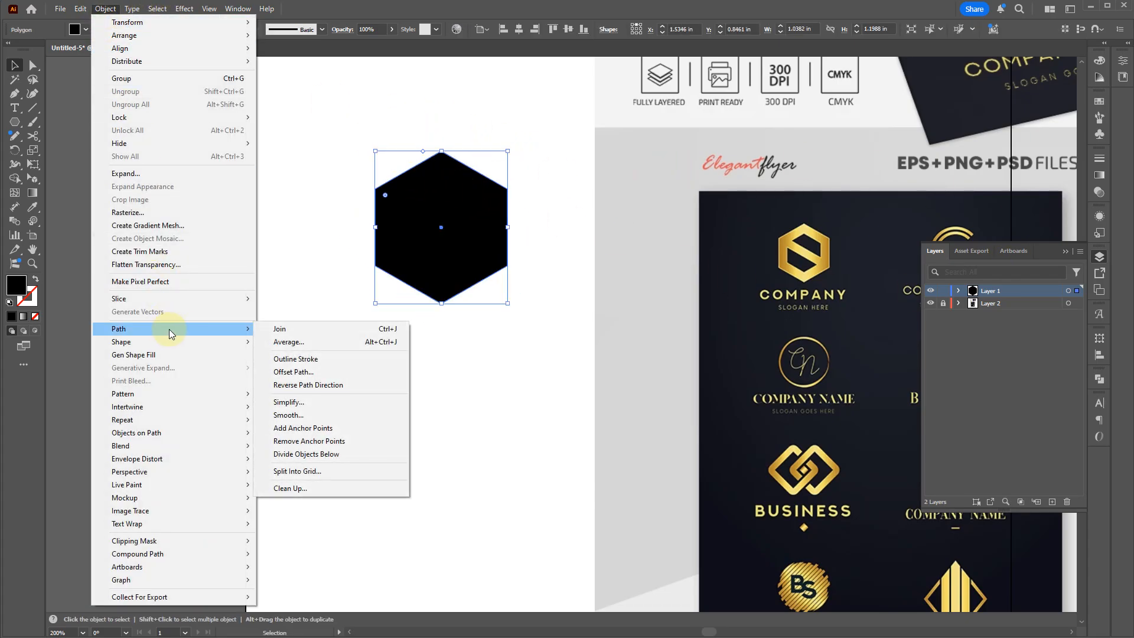
click(336, 370)
click(145, 287)
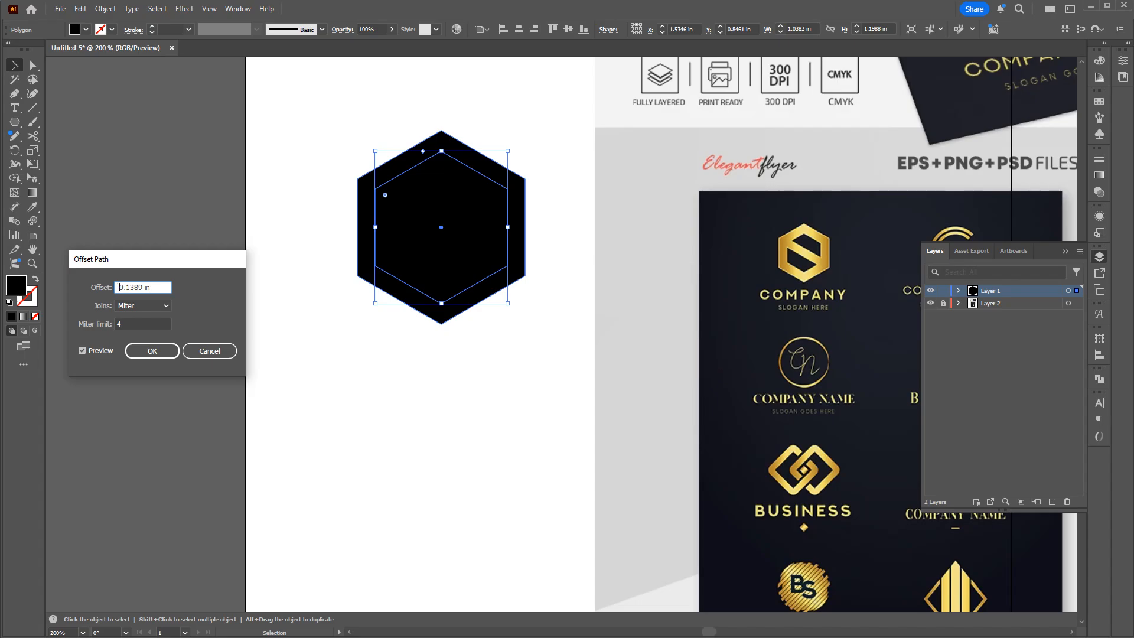
key(Tab)
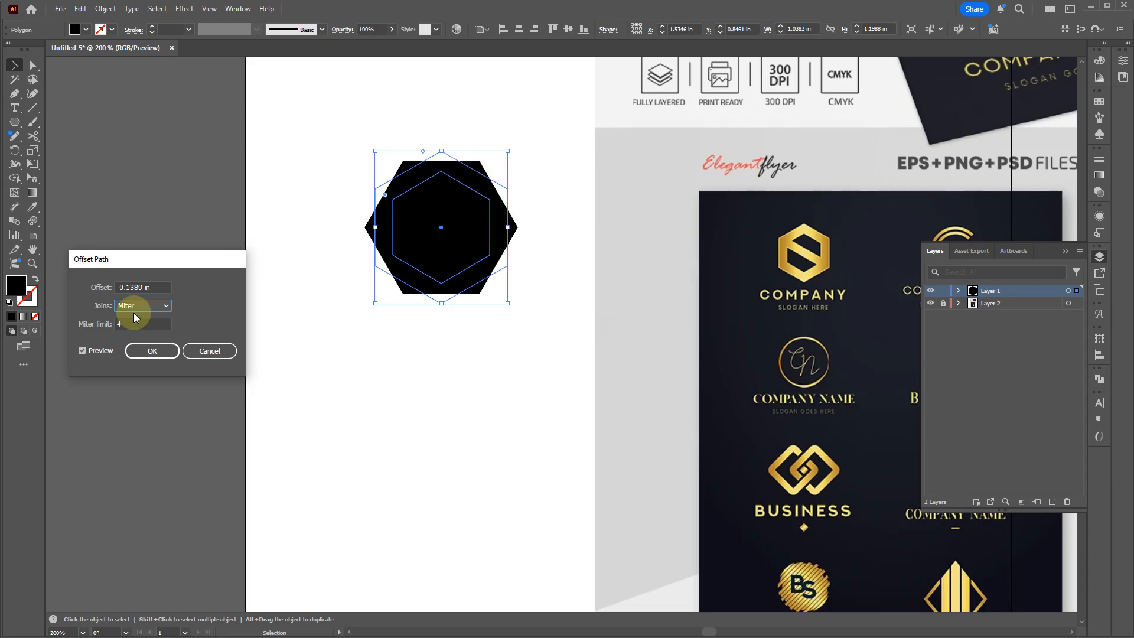
click(148, 351)
click(449, 348)
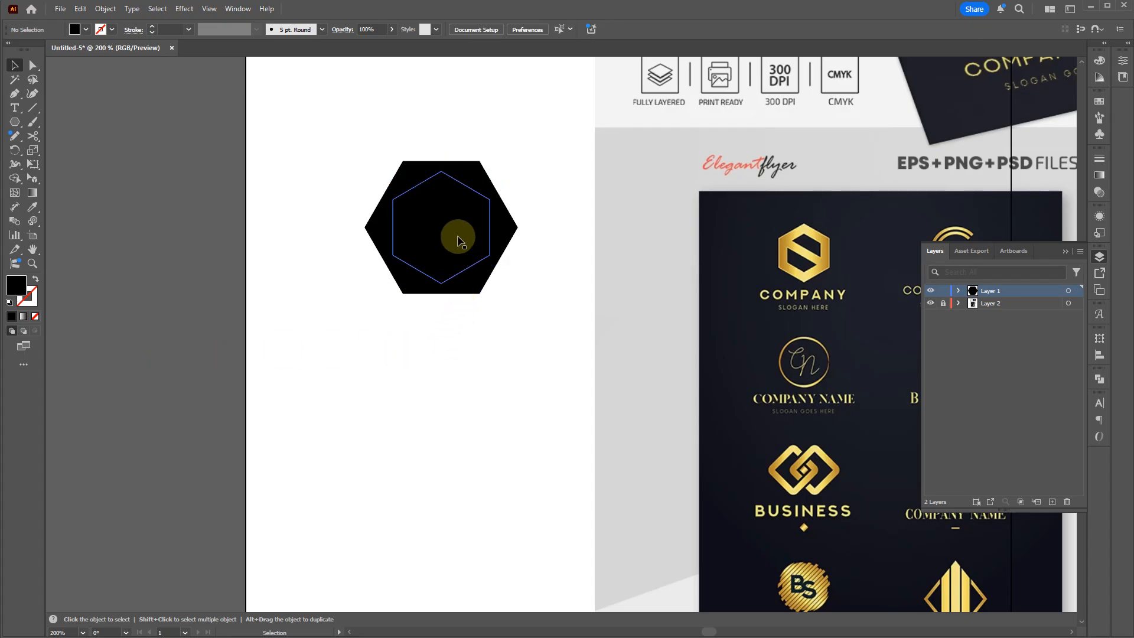
Rotate the outer black hexagon so a corner points straight up, matching the orientation of the inner hexagon
click(510, 228)
drag(478, 230, 488, 326)
scroll(490, 322, down, 1)
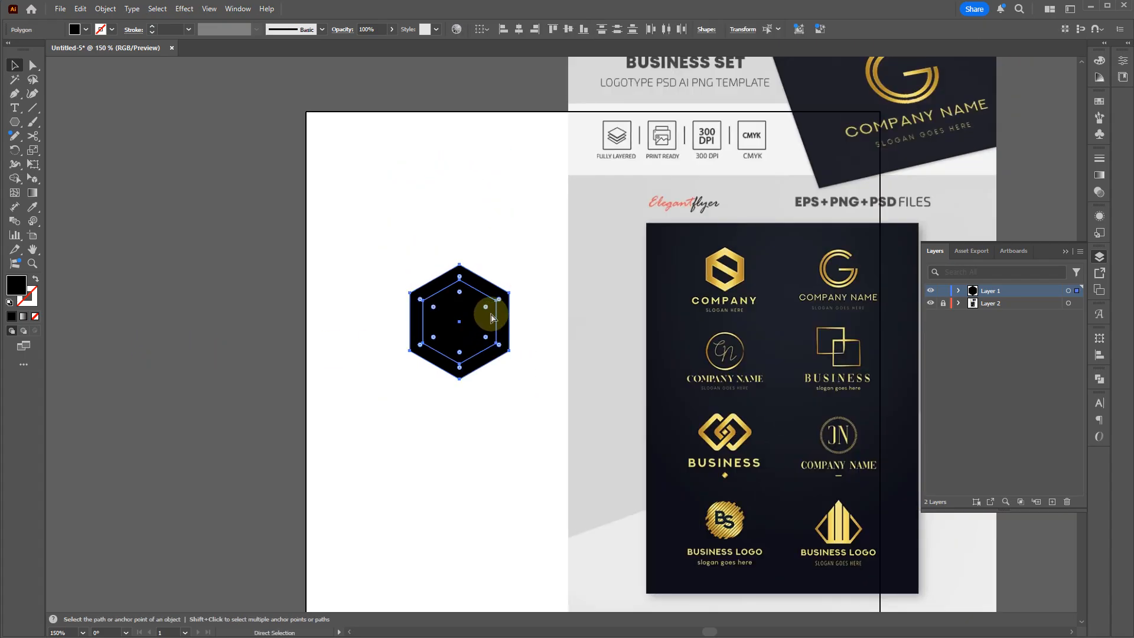
key(ctrl+z)
scroll(479, 265, up, 2)
drag(558, 250, 495, 257)
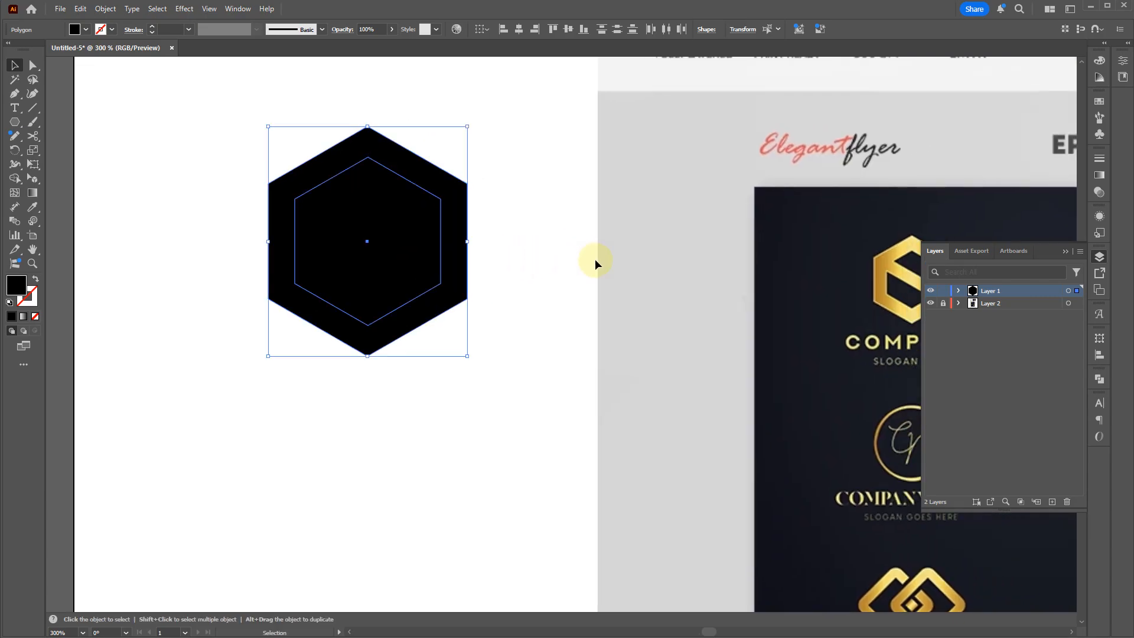
drag(649, 266, 585, 266)
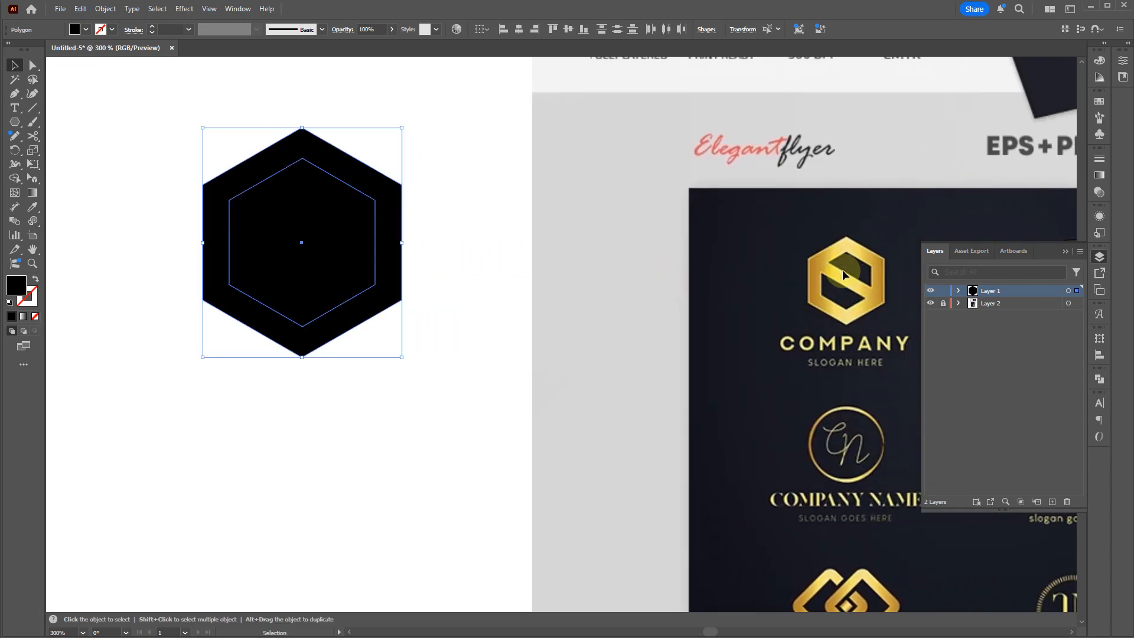
Draw a straight diagonal line with the Pen tool from the outer hexagon's upper-left corner to its lower-right corner
key(p)
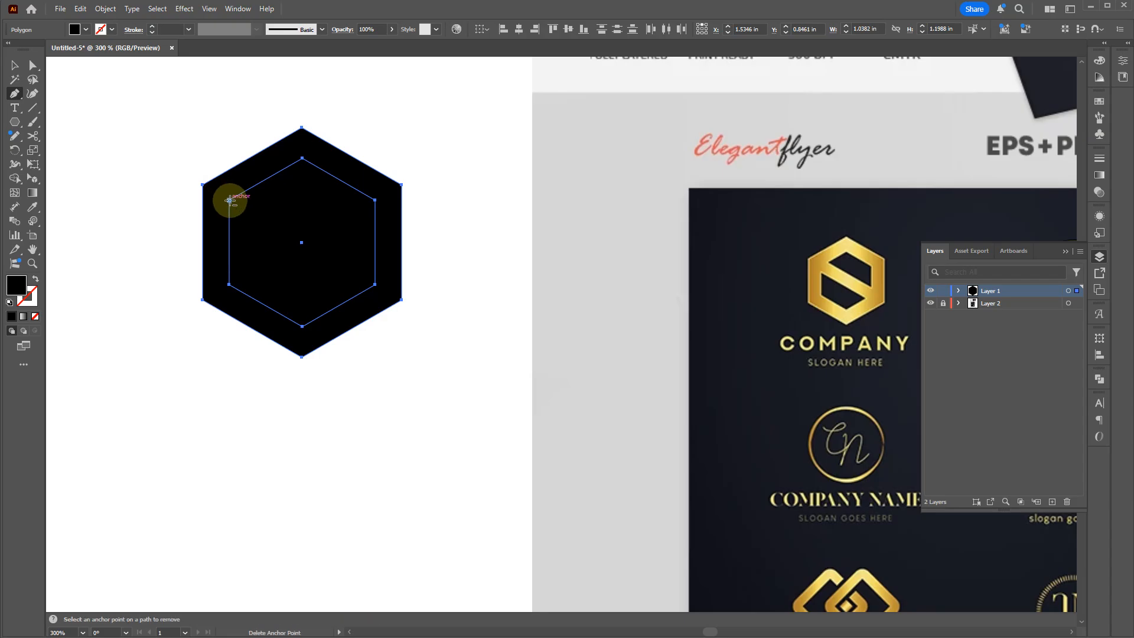
key(v)
click(191, 182)
key(p)
click(203, 185)
click(400, 299)
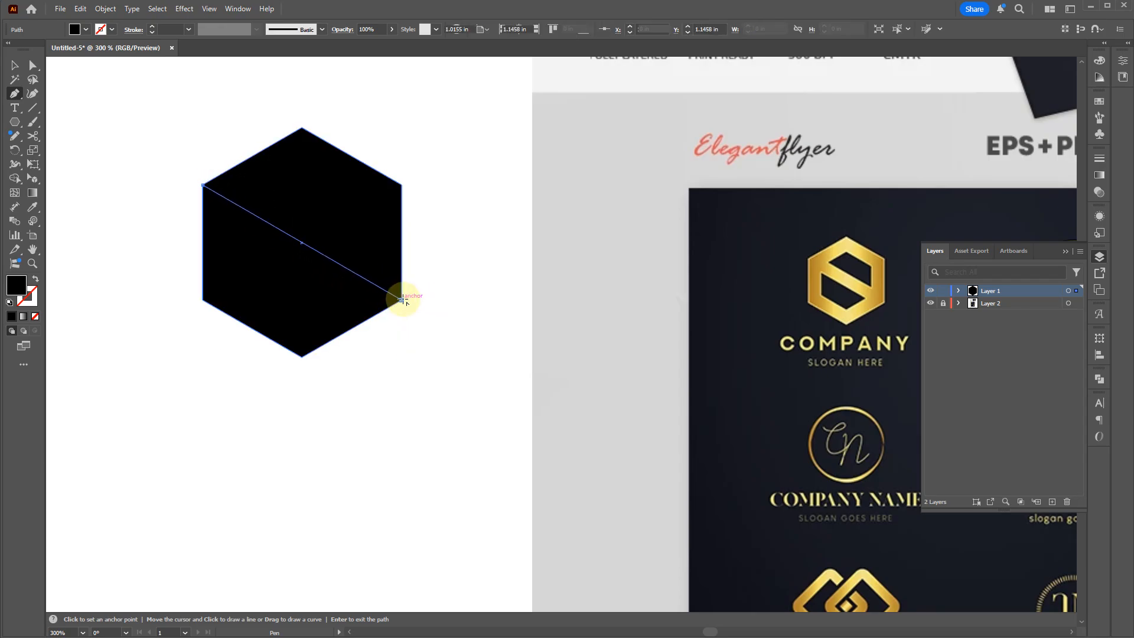
key(v)
Try to outline the diagonal line's stroke
click(106, 8)
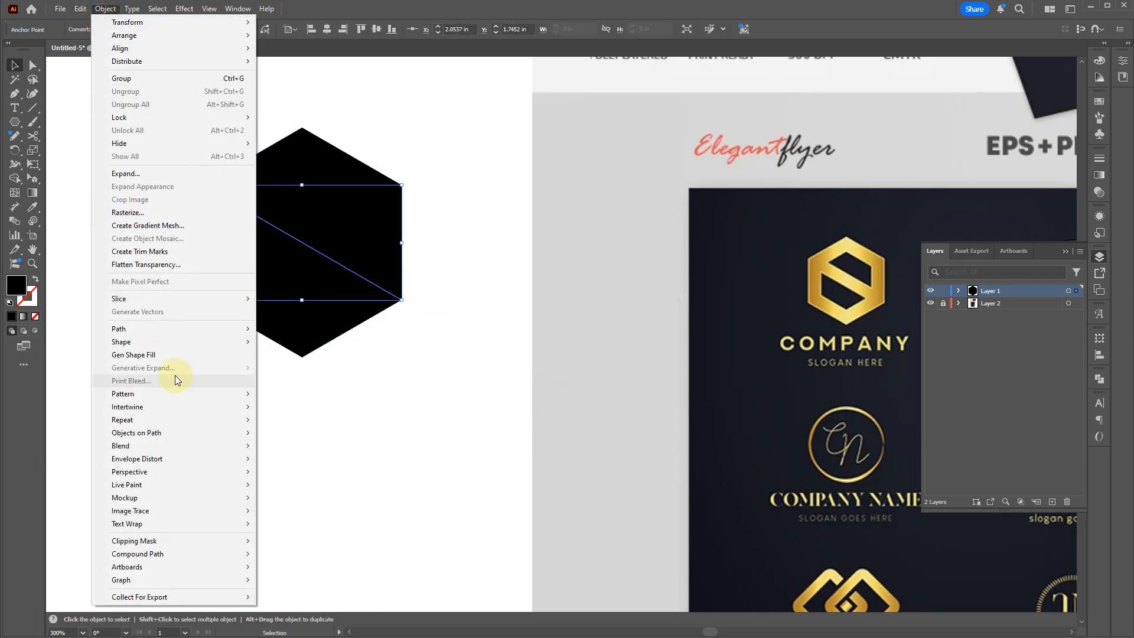
mouse_move(244, 331)
click(284, 360)
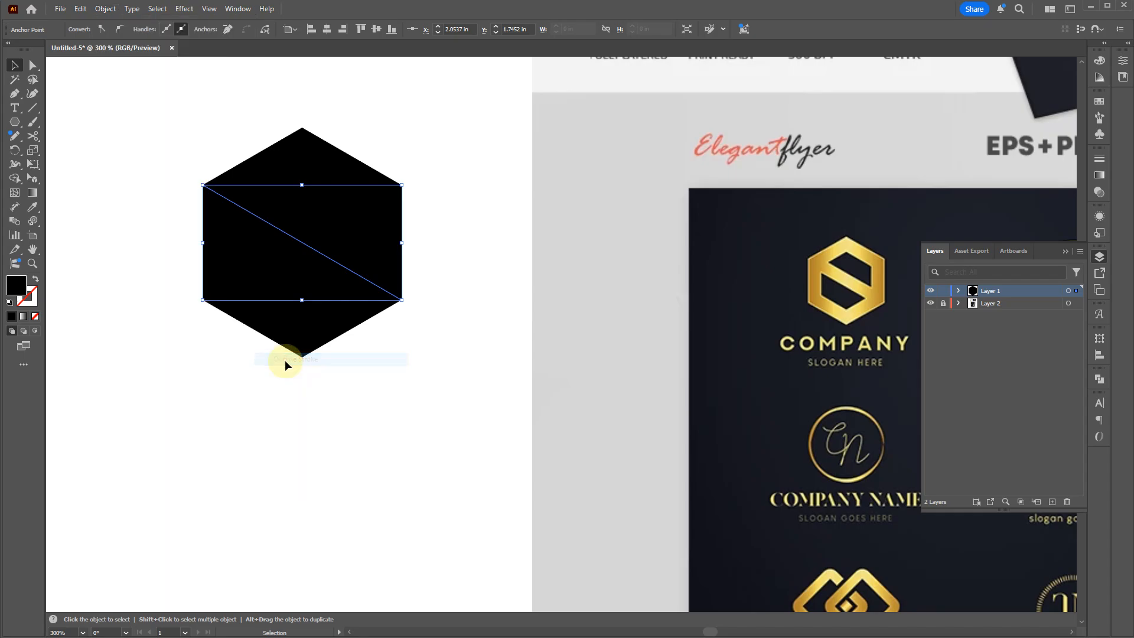
Swap the diagonal line's fill and stroke so it has a black stroke and no fill
click(267, 322)
click(184, 8)
key(x)
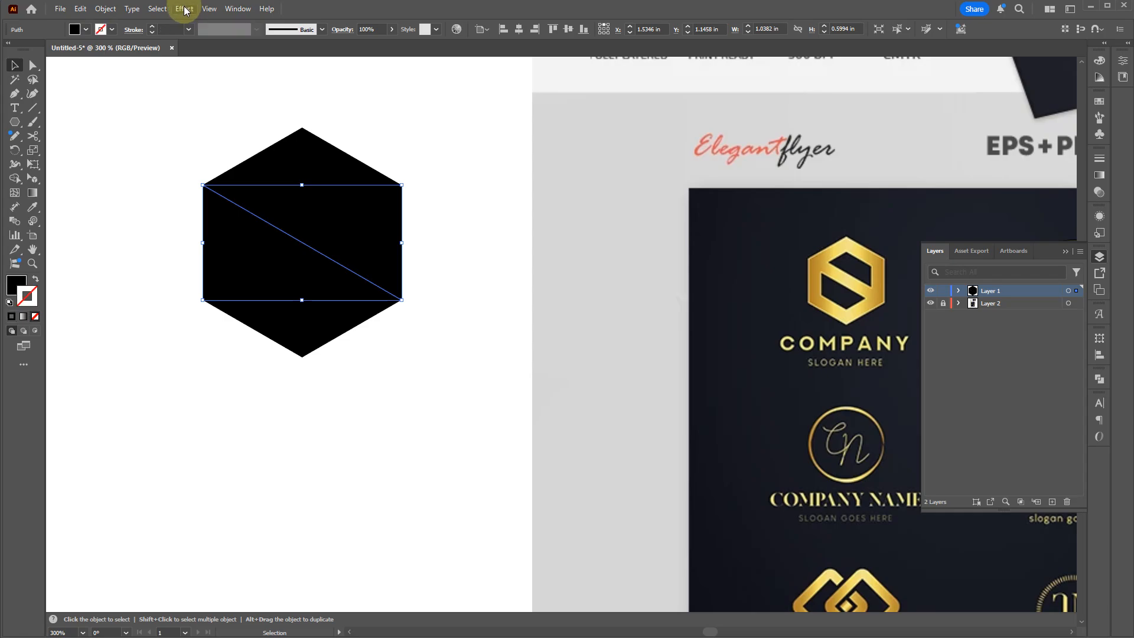
key(shift+x)
Convert the black-stroked diagonal line into a thin filled shape with Outline Stroke
click(106, 8)
mouse_move(200, 329)
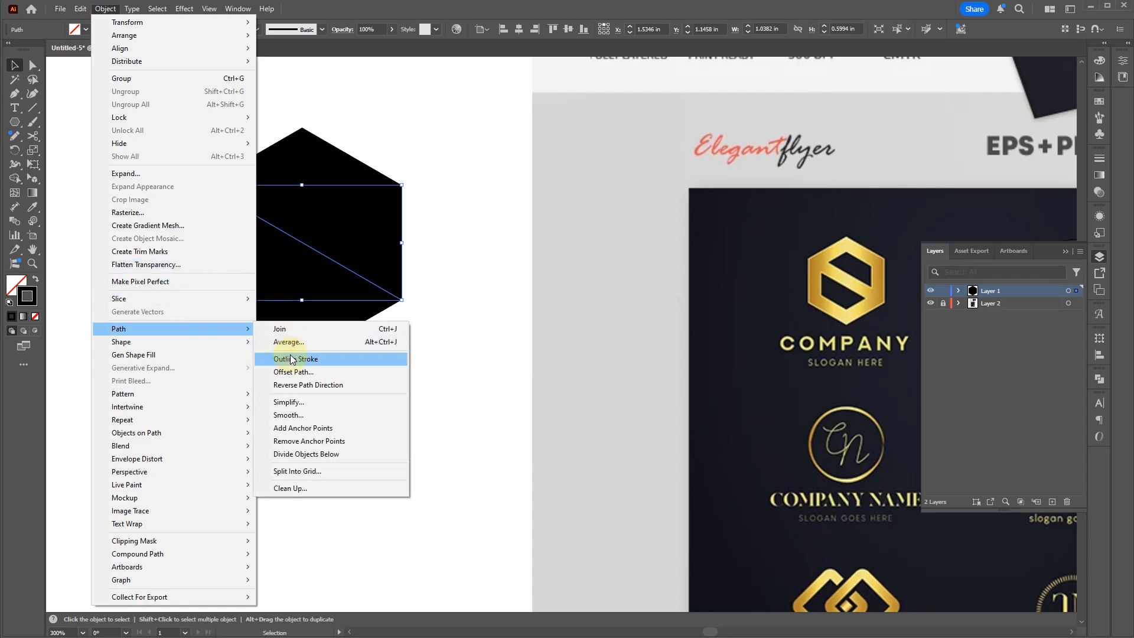
click(291, 358)
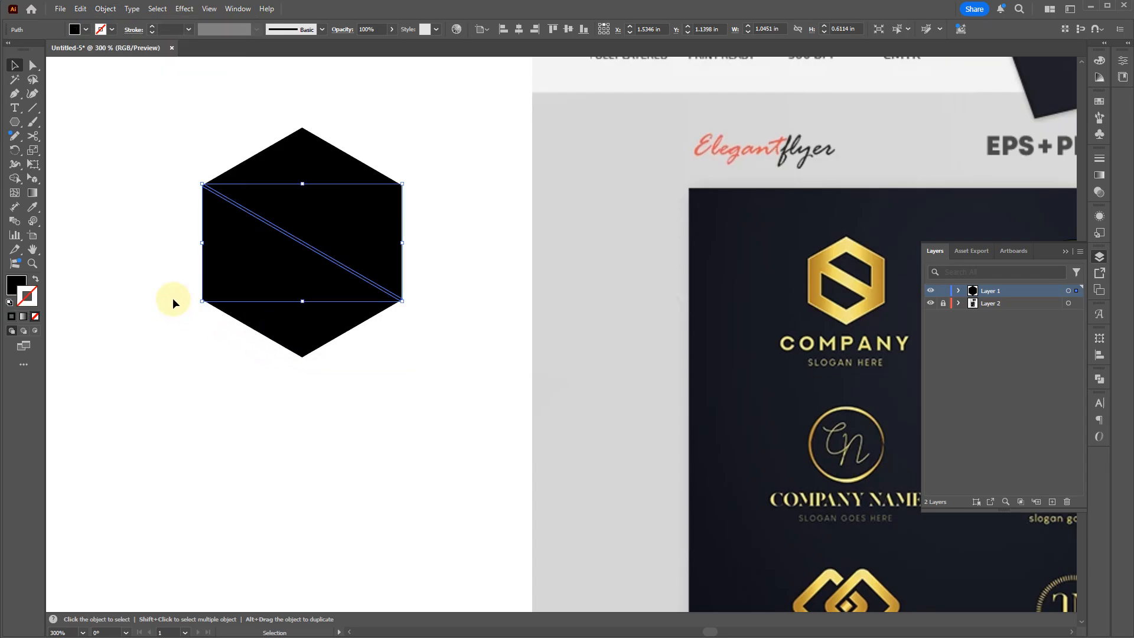
Offset the diagonal line's path by -0.0795 in with miter joins to form a narrow rectangular band around it
click(114, 8)
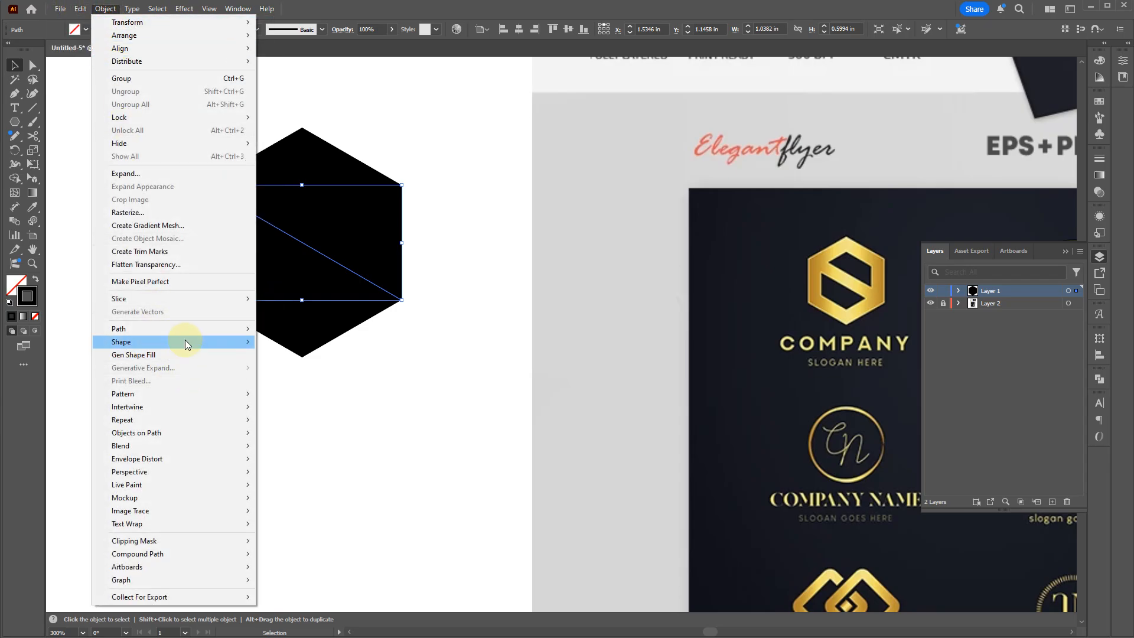
mouse_move(188, 329)
click(322, 376)
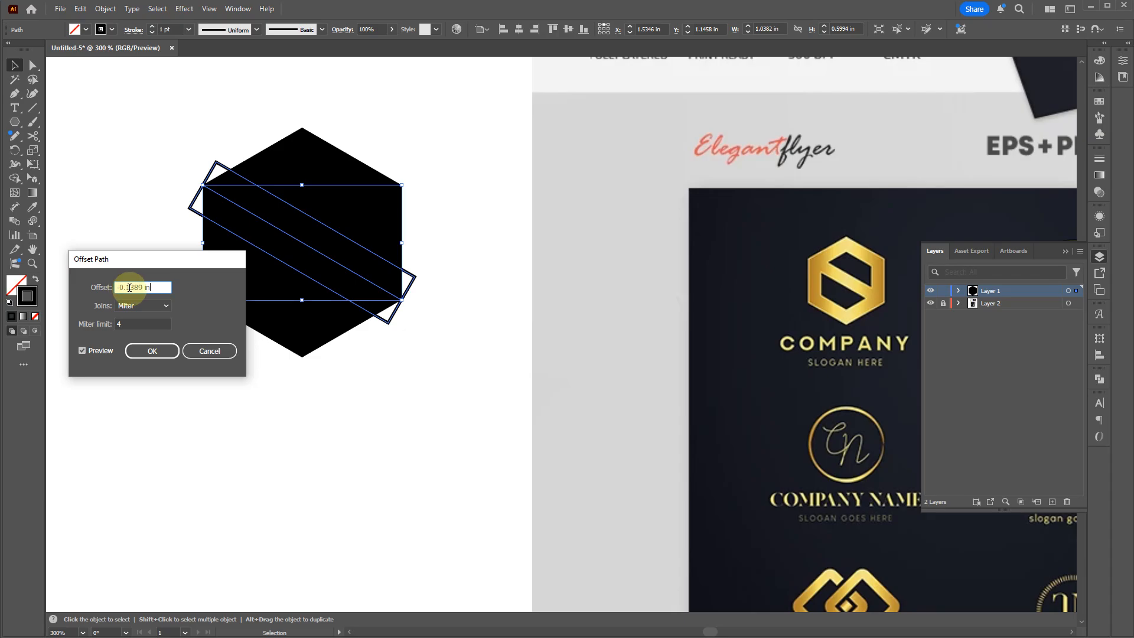
drag(126, 287, 181, 291)
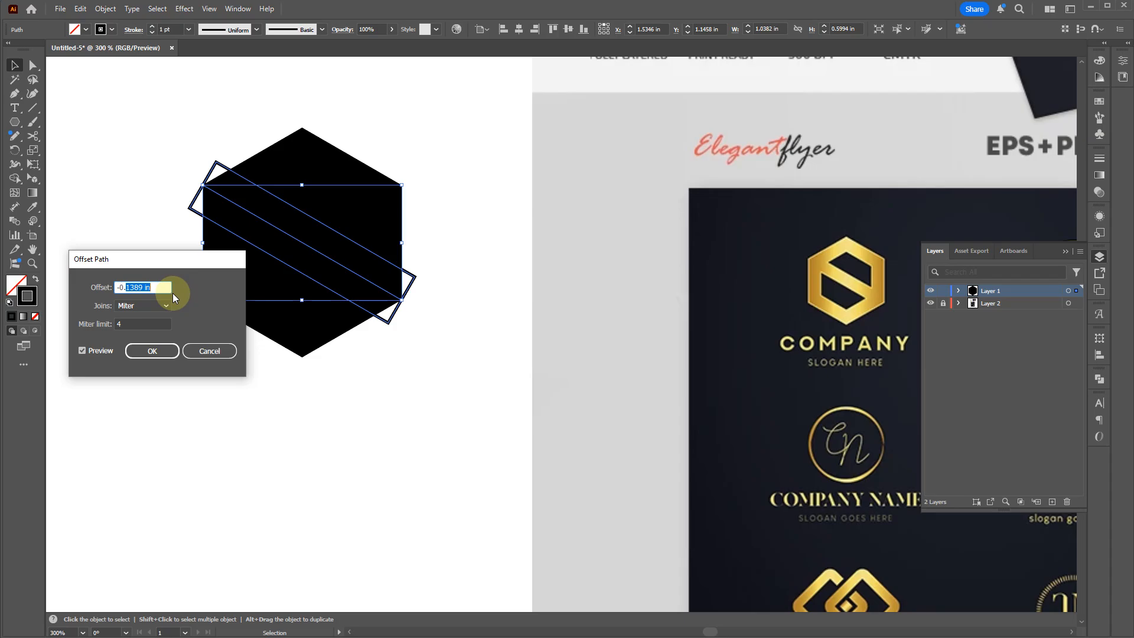
text(0795)
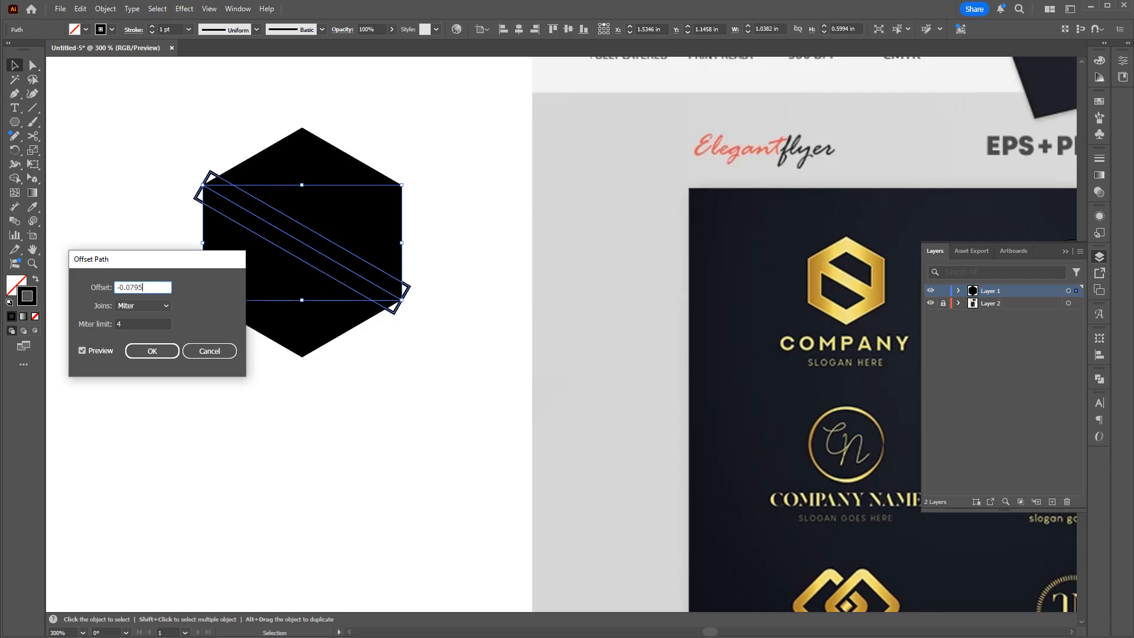
key(Return)
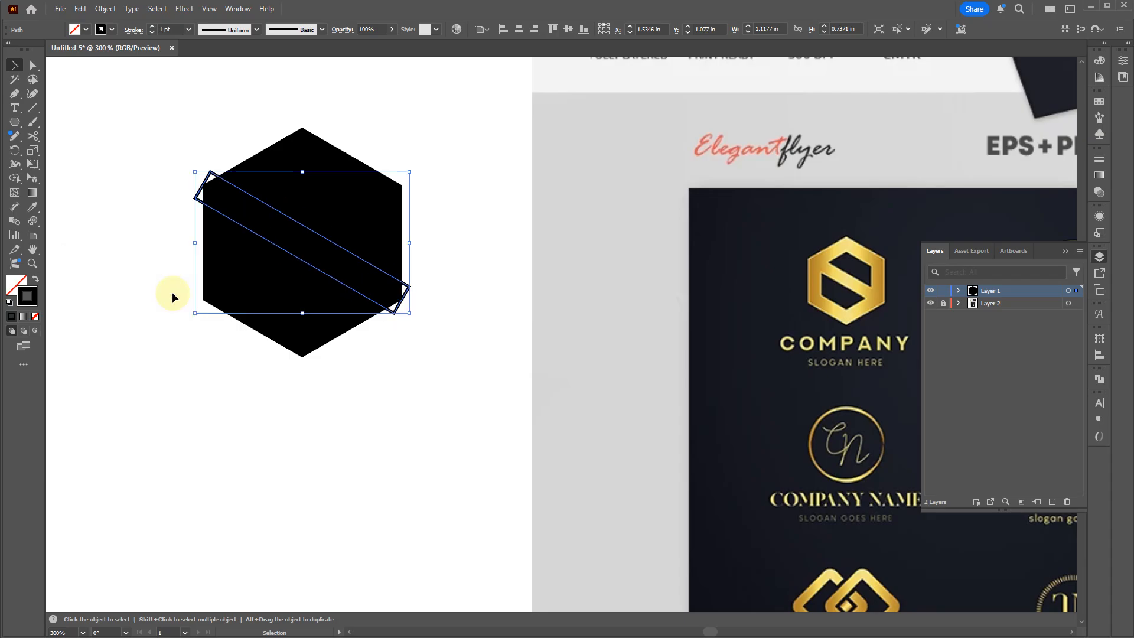
Examine the two hexagons, the diagonal line and the band in outline view
click(407, 340)
drag(385, 368, 231, 179)
key(ctrl+y)
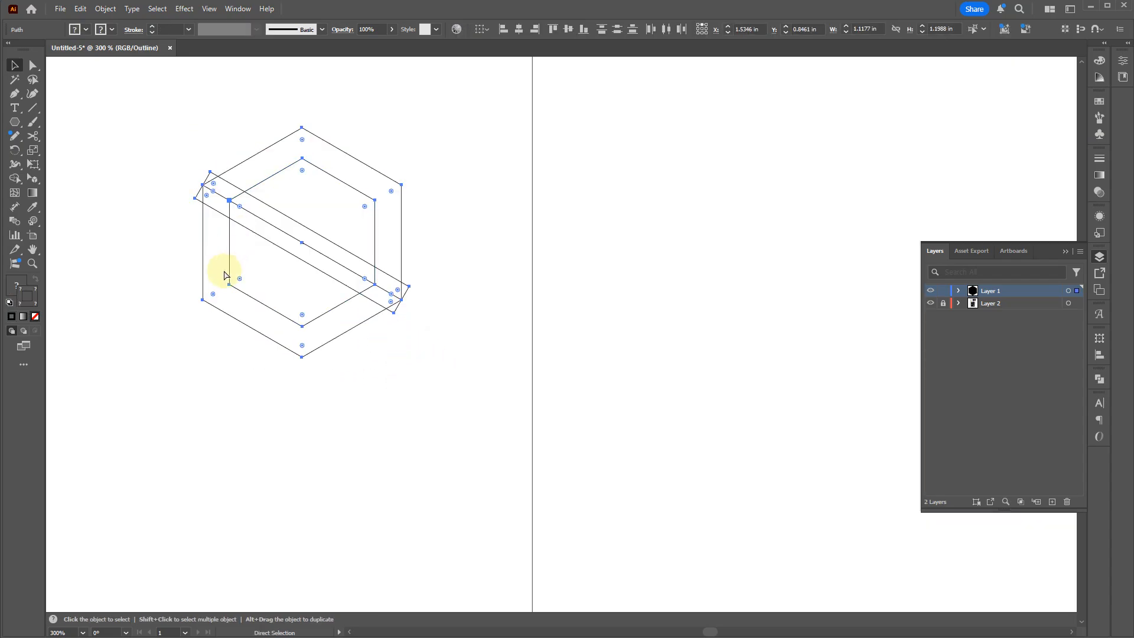
click(293, 266)
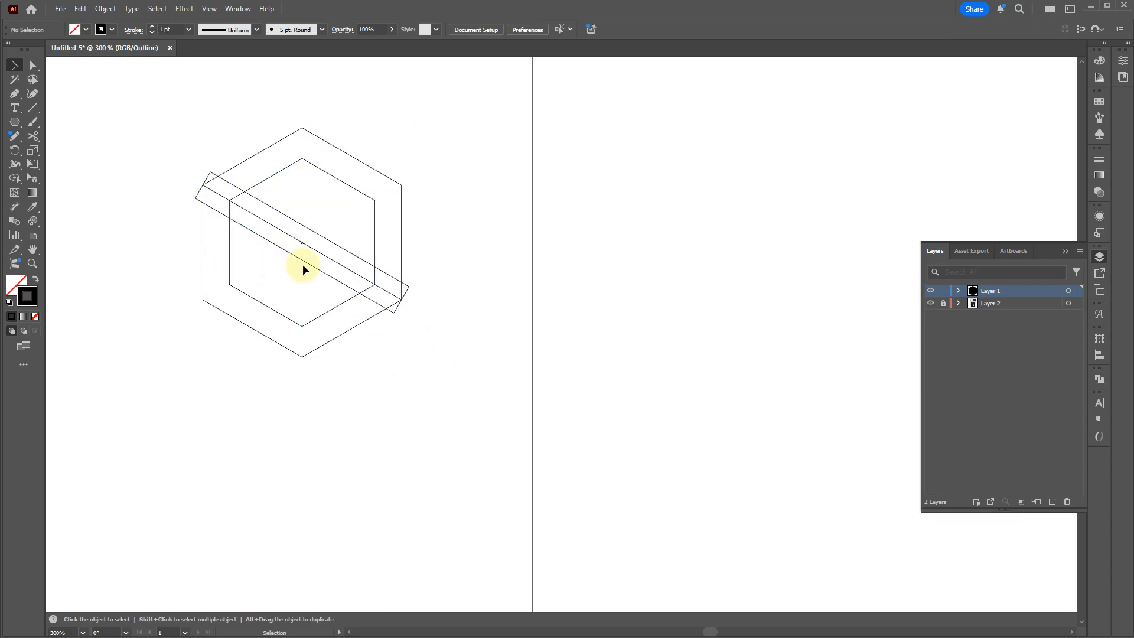
click(306, 267)
key(alt+Tab)
key(alt+Tab)
key(Tab)
click(306, 263)
click(365, 404)
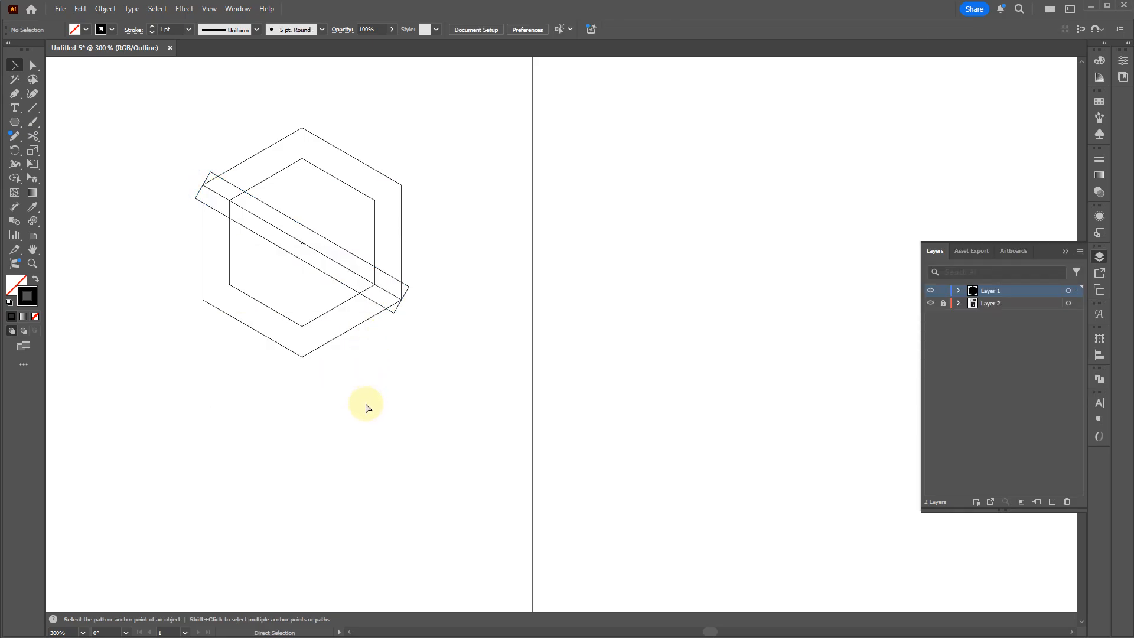
key(ctrl+y)
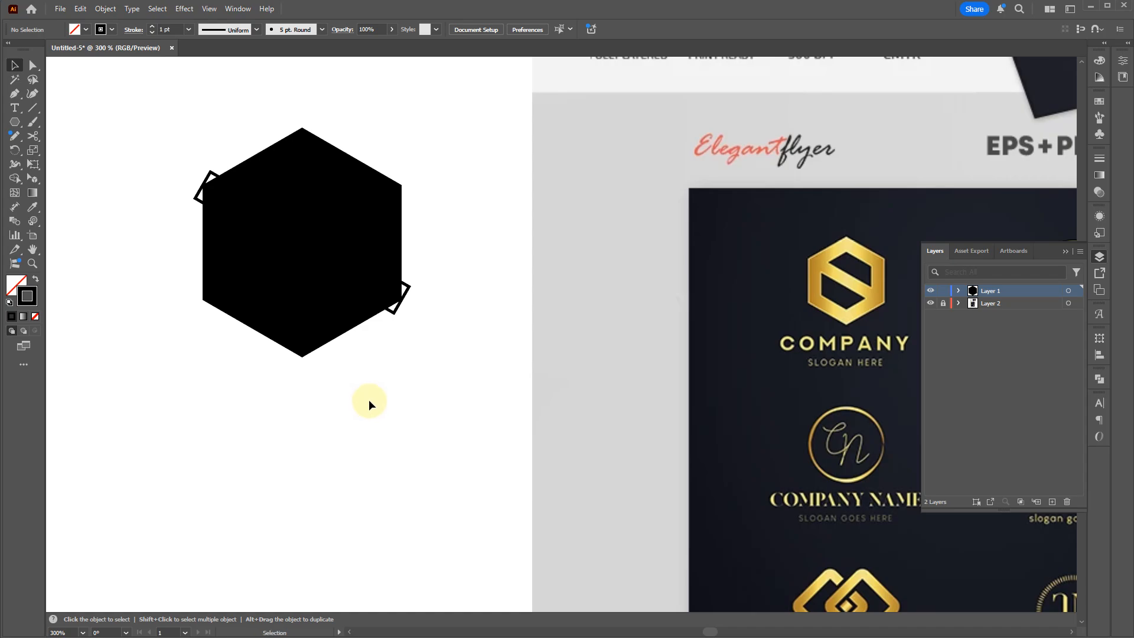
Scale the inner hexagon down proportionally about its center to about 0.67 by 0.78 in
click(302, 319)
key(alt+shift)
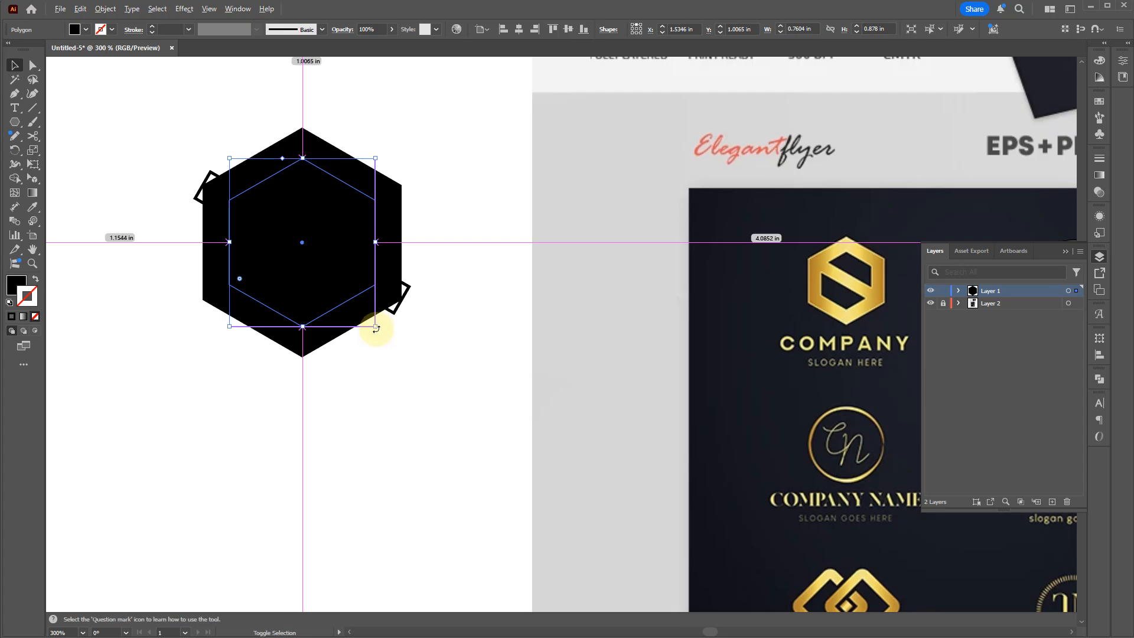
drag(375, 326, 367, 321)
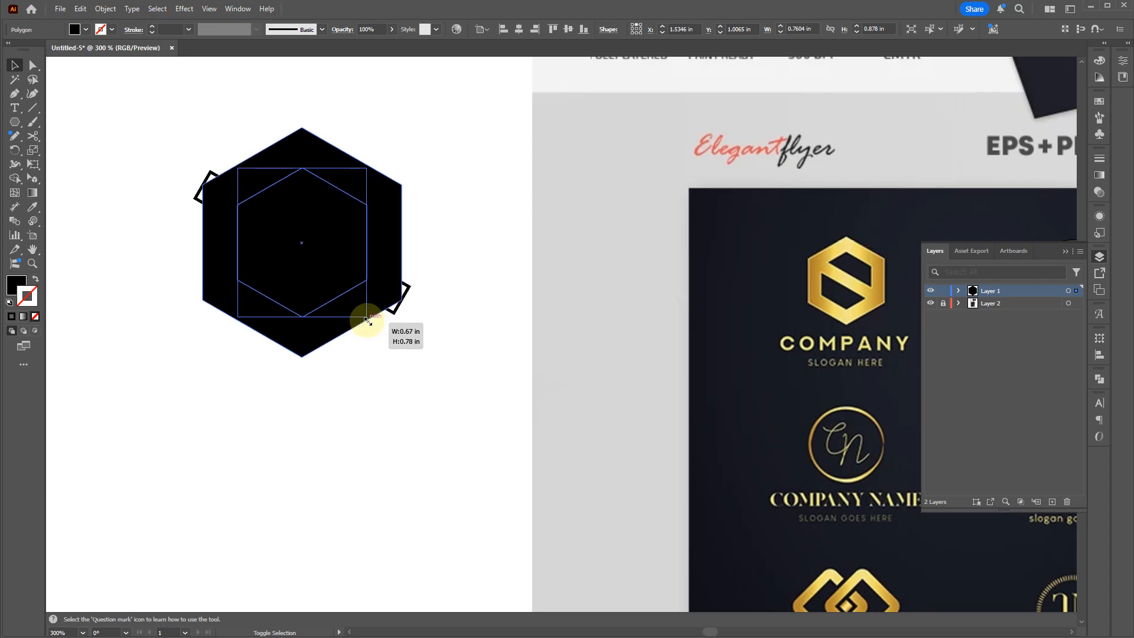
Enlarge the diagonal band proportionally about its center to about 1.48 by 0.98 in and check it in outline view
click(396, 314)
drag(411, 170, 455, 159)
key(a)
key(ctrl+y)
key(v)
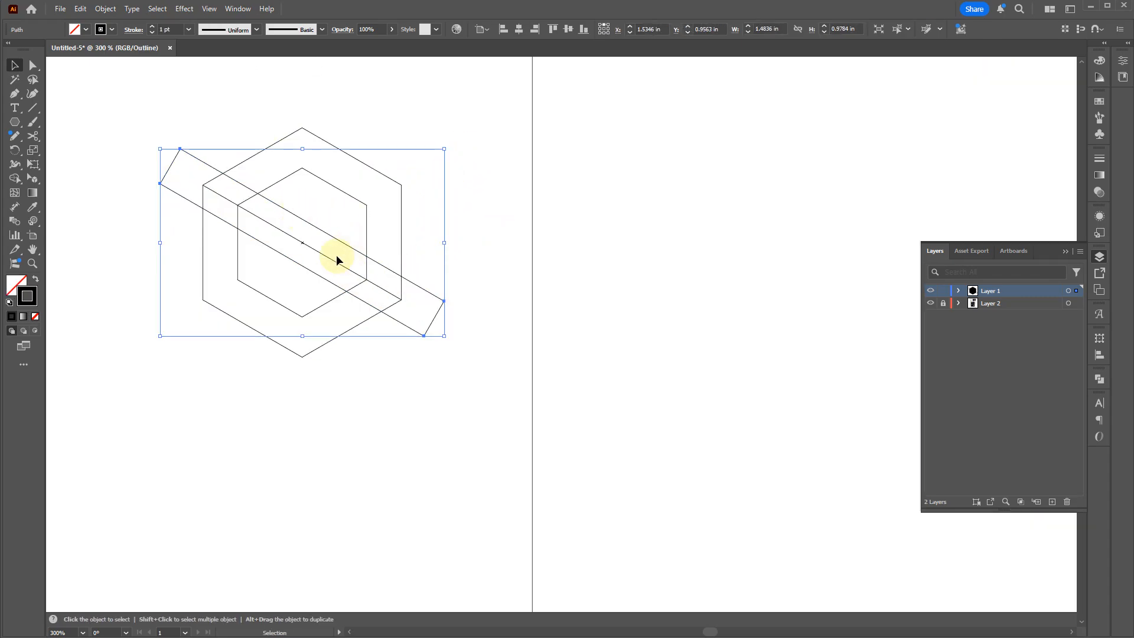
key(ctrl+y)
Divide the hexagons, line and band where they overlap with Pathfinder, and ungroup the resulting pieces
drag(476, 411, 159, 132)
click(1100, 378)
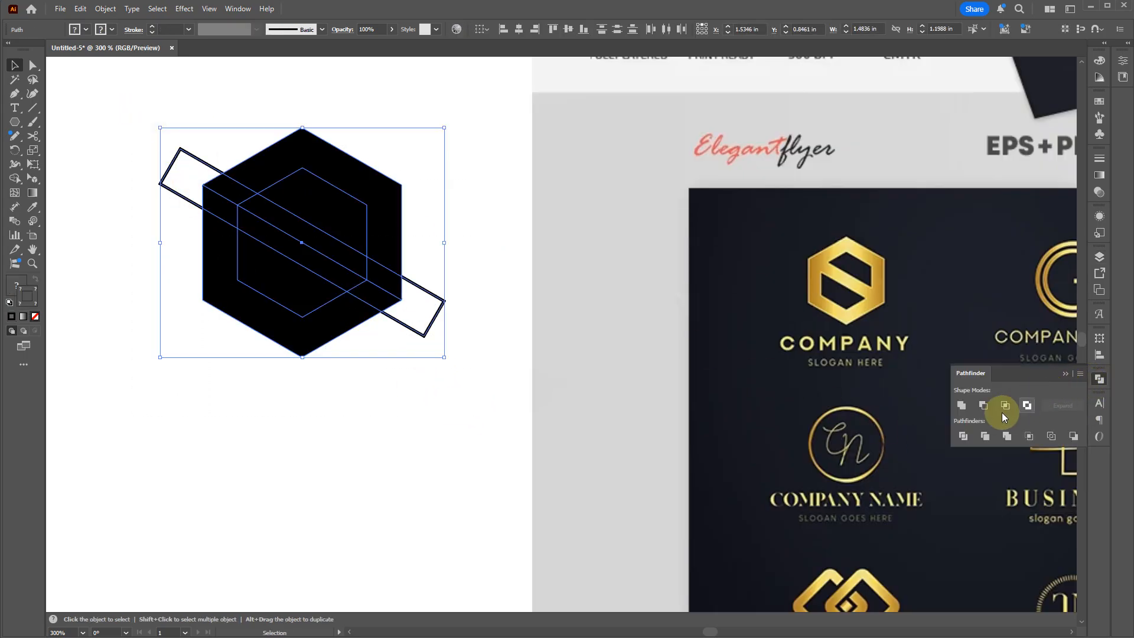
click(964, 436)
right_click(326, 280)
click(381, 430)
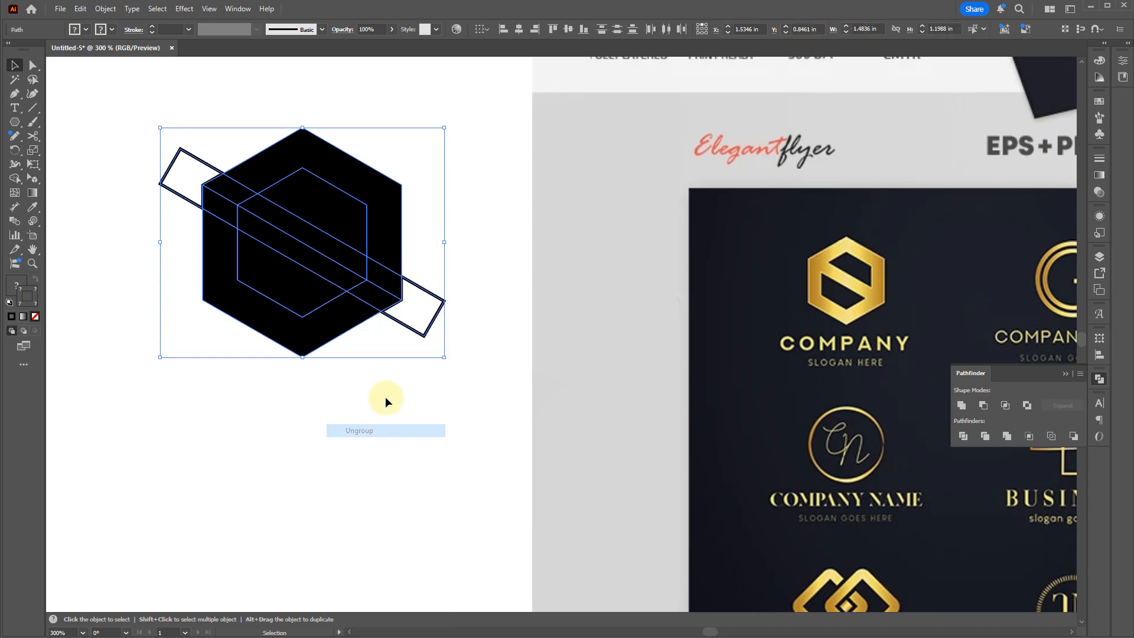
Delete both band ends outside the hexagon and the two inner pieces above and below the diagonal band
click(456, 346)
click(398, 303)
key(Delete)
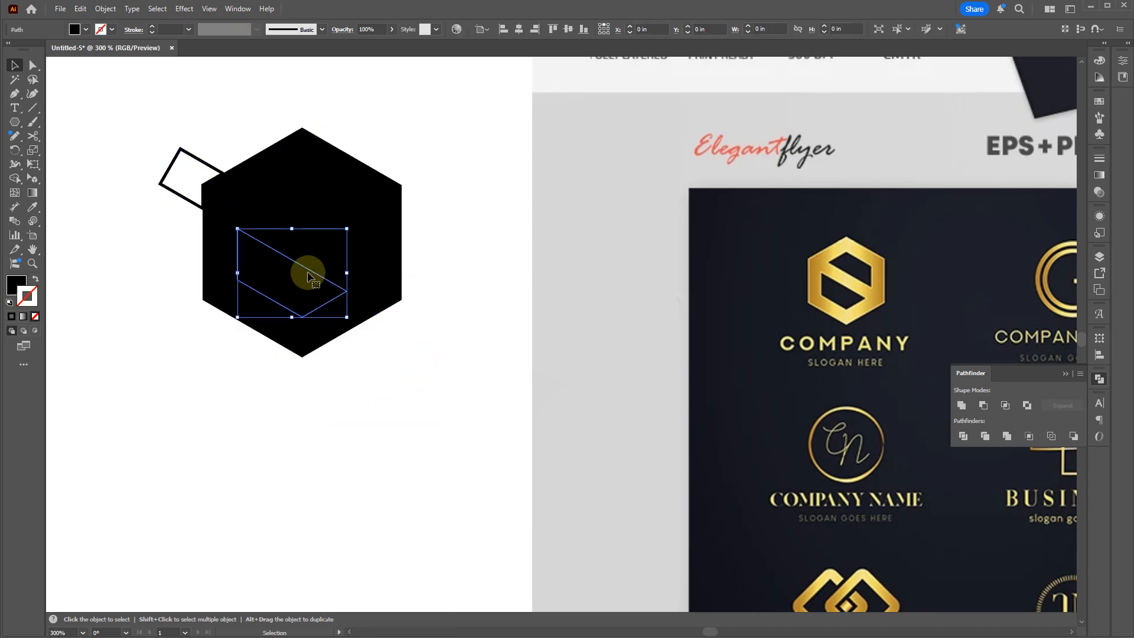
drag(303, 274, 334, 220)
key(Delete)
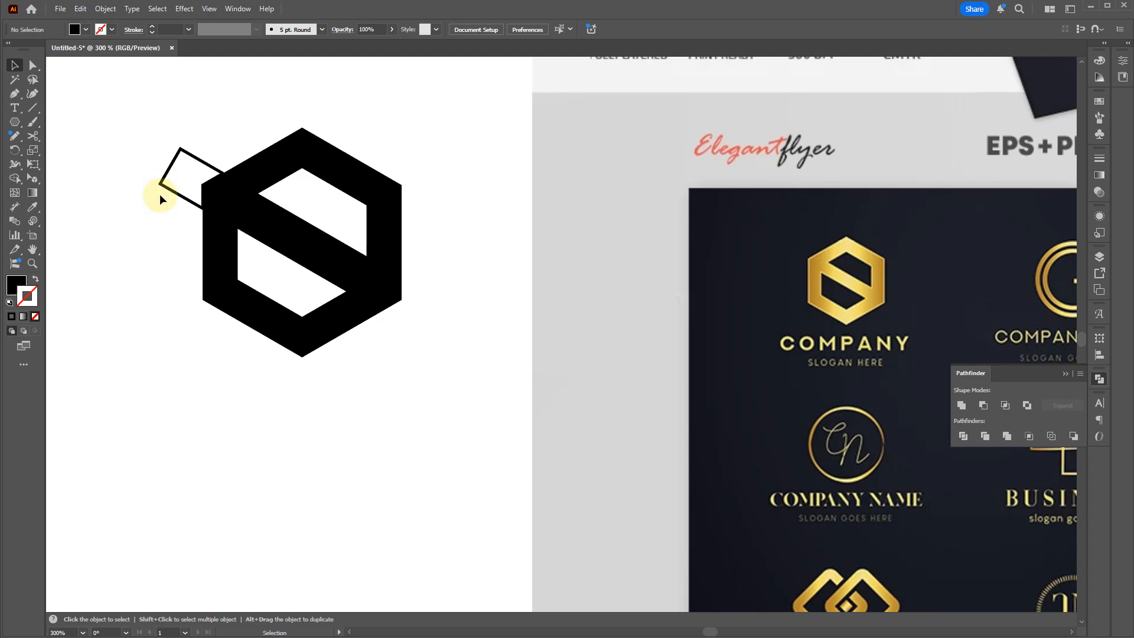
click(159, 163)
key(Delete)
Unite the remaining black pieces into one S-shaped hexagon and check its paths in outline view
drag(427, 362, 112, 112)
click(962, 405)
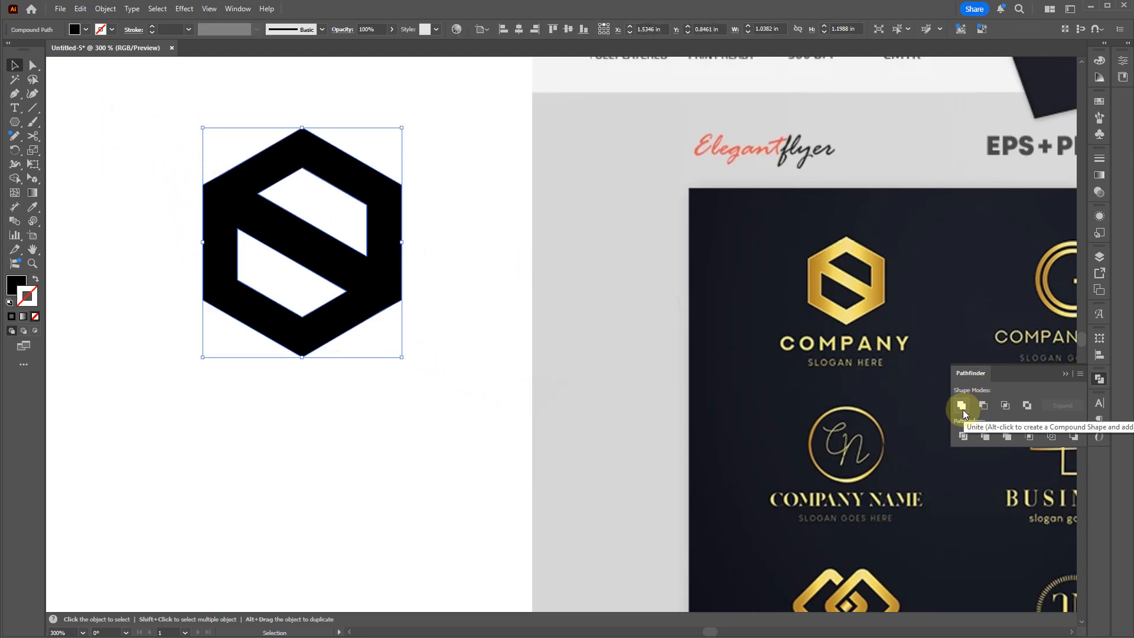
key(a)
key(ctrl+y)
key(v)
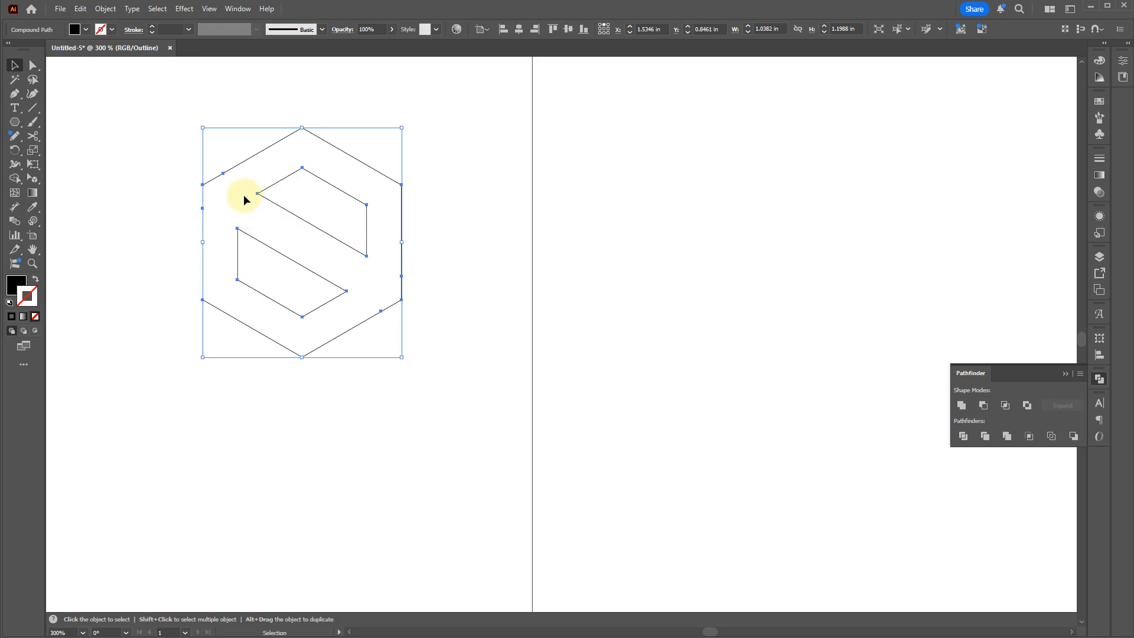
key(ctrl+y)
click(351, 339)
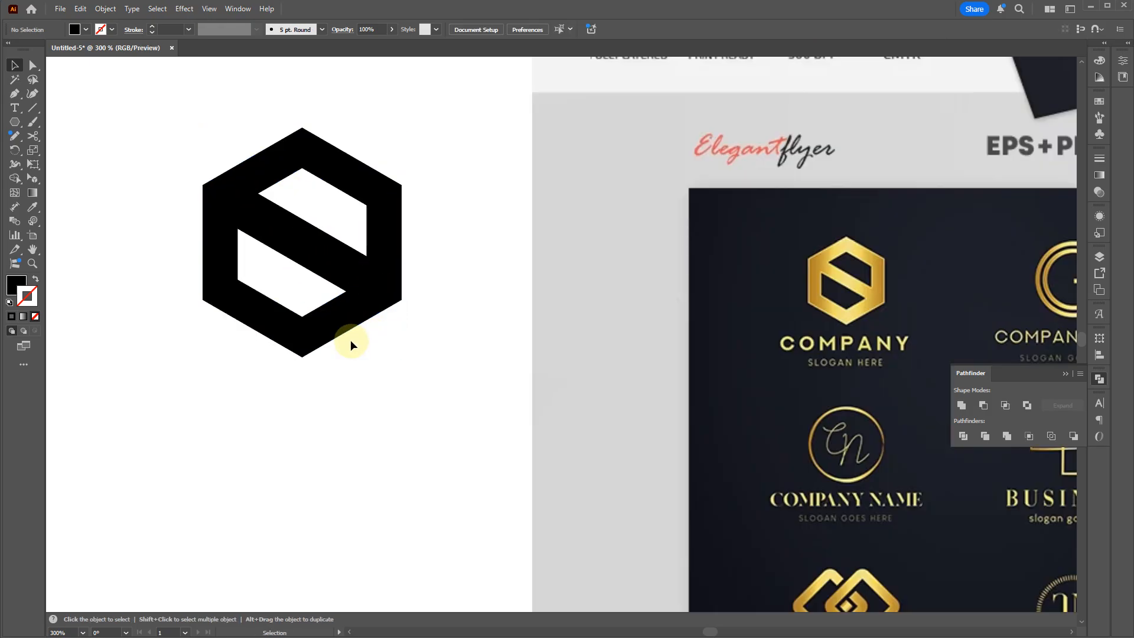
Give the S-shaped hexagon a golden yellow #ffe652 stroke, keeping its black fill
click(330, 304)
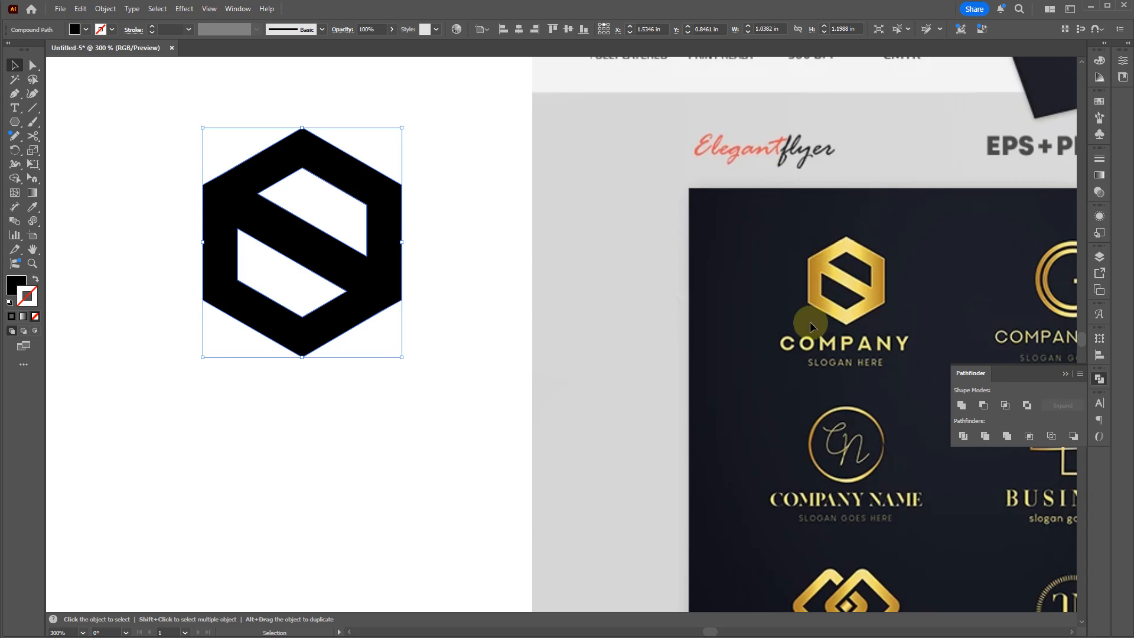
double_click(16, 286)
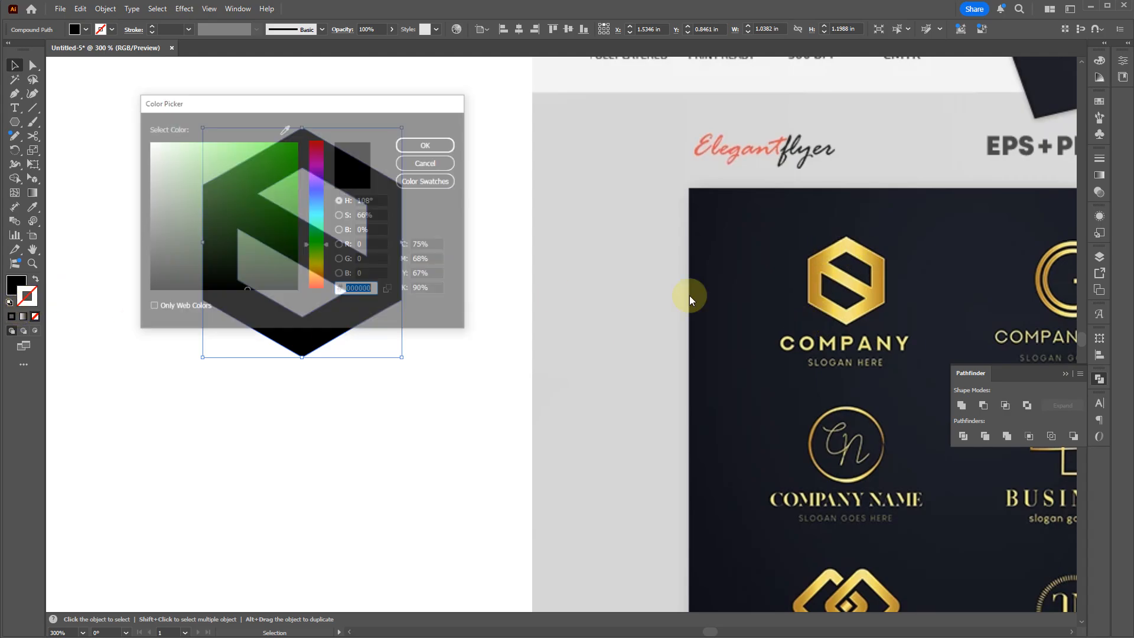
click(317, 266)
click(258, 172)
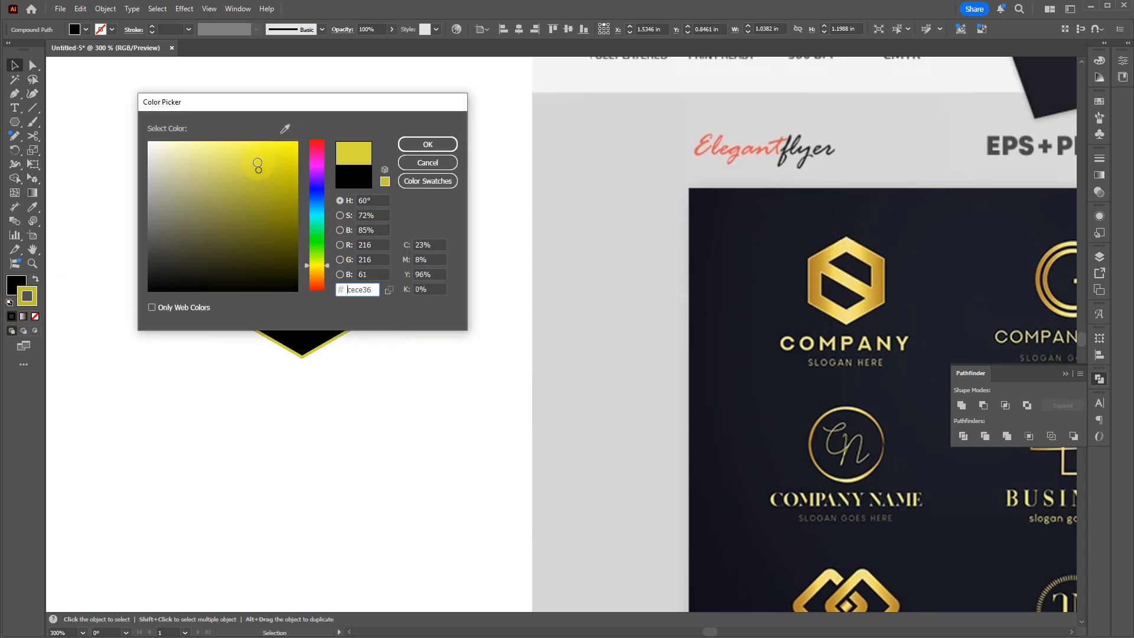
drag(258, 163, 265, 161)
click(317, 269)
click(250, 141)
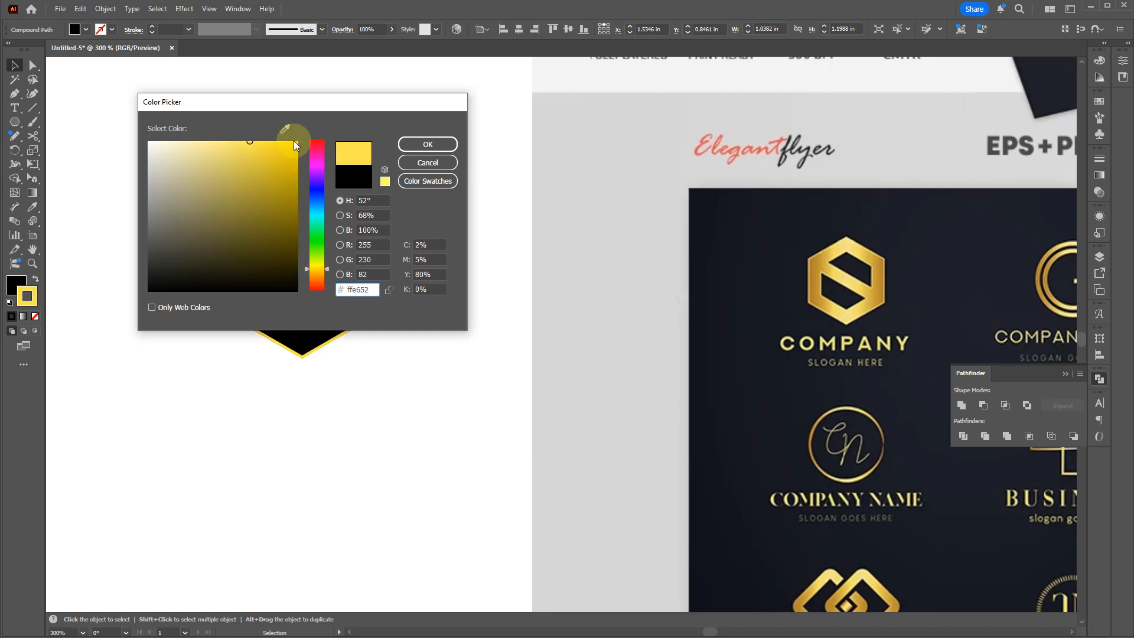
click(416, 148)
key(d)
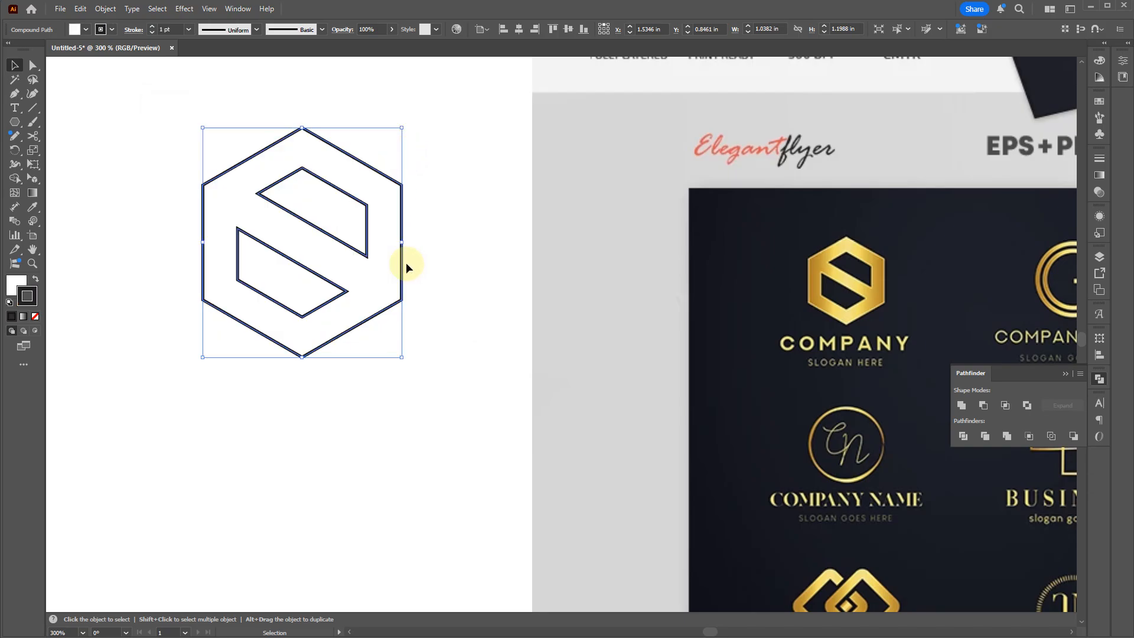
key(ctrl+z)
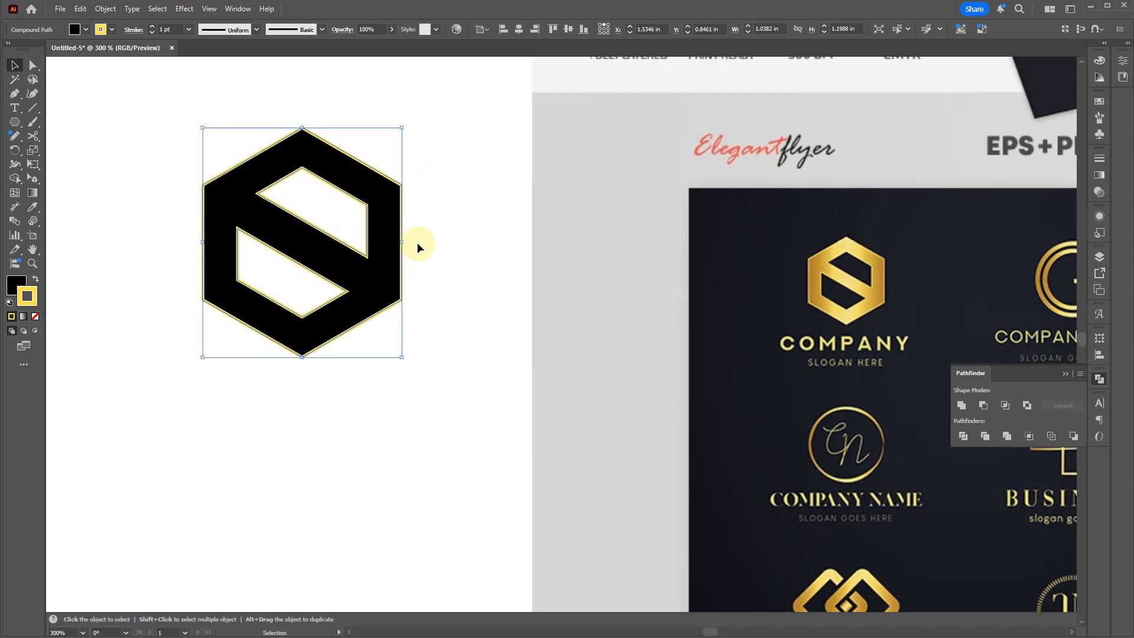
Apply a linear black gradient to the fill of the S-shaped hexagon
key(x)
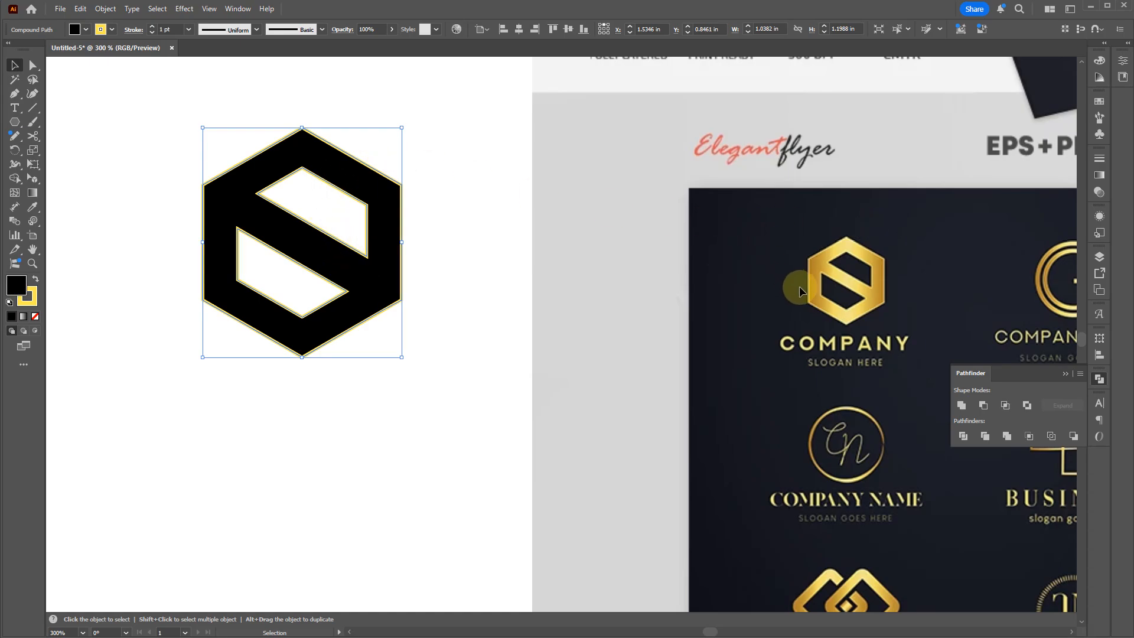
key(g)
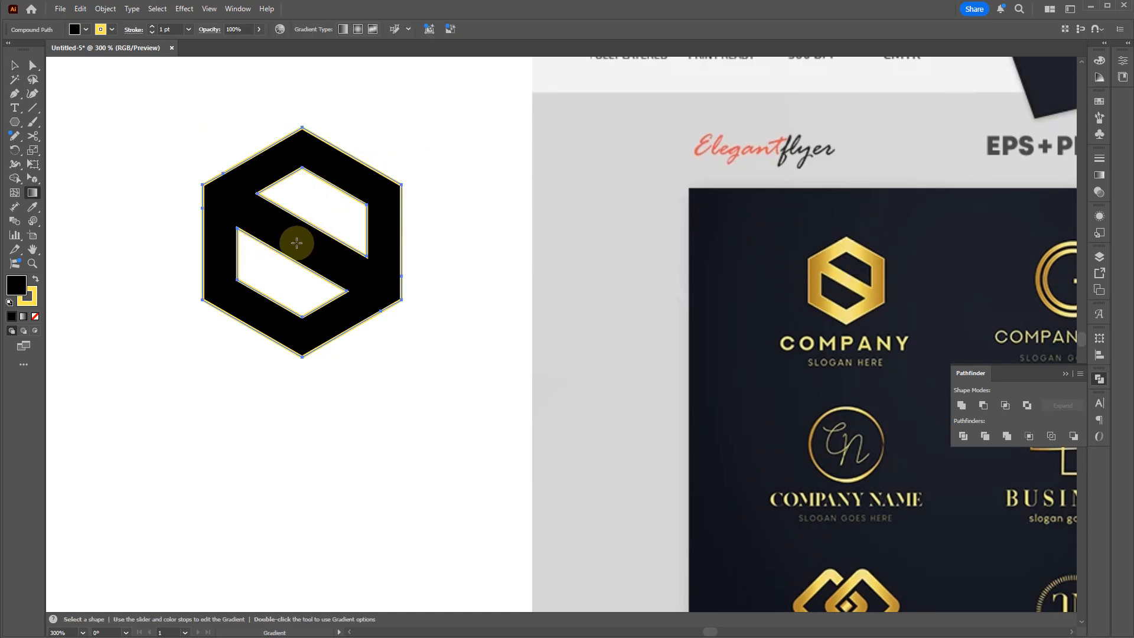
click(288, 286)
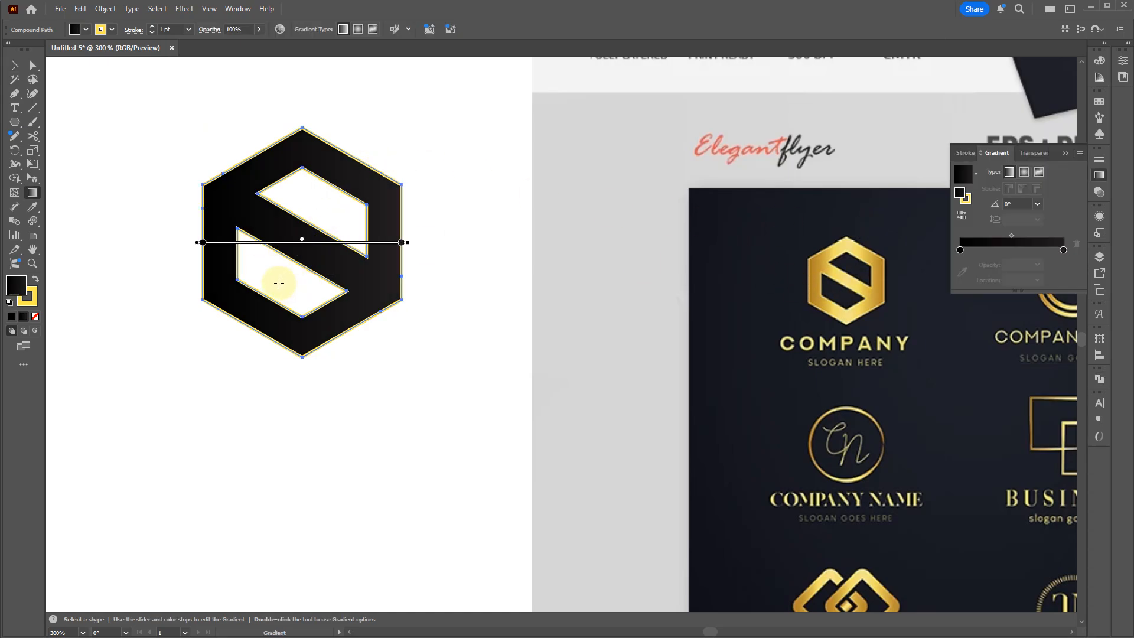
click(975, 174)
click(1015, 253)
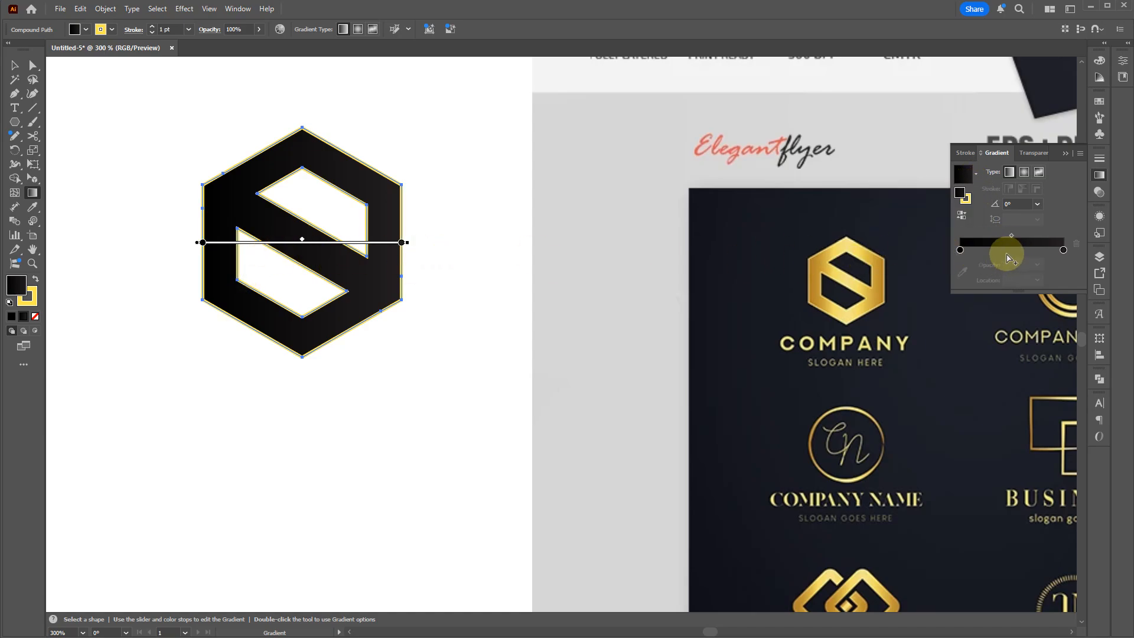
Set yellow color stops at both ends of the fill gradient and a black stop at the 50% location
click(1063, 250)
drag(1064, 250, 981, 256)
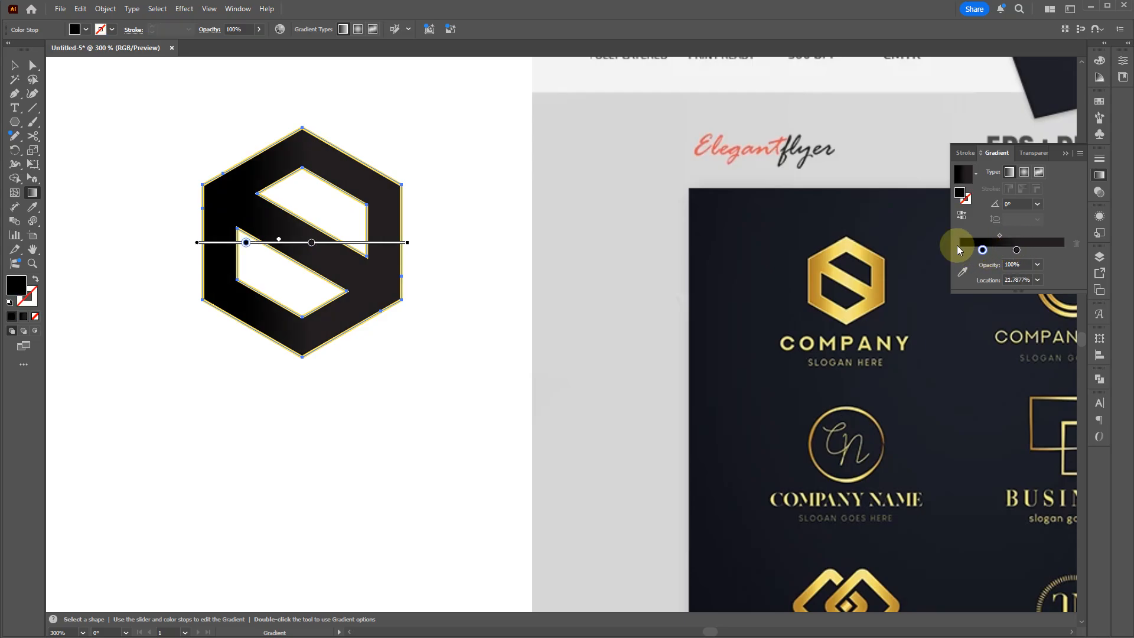
double_click(1016, 249)
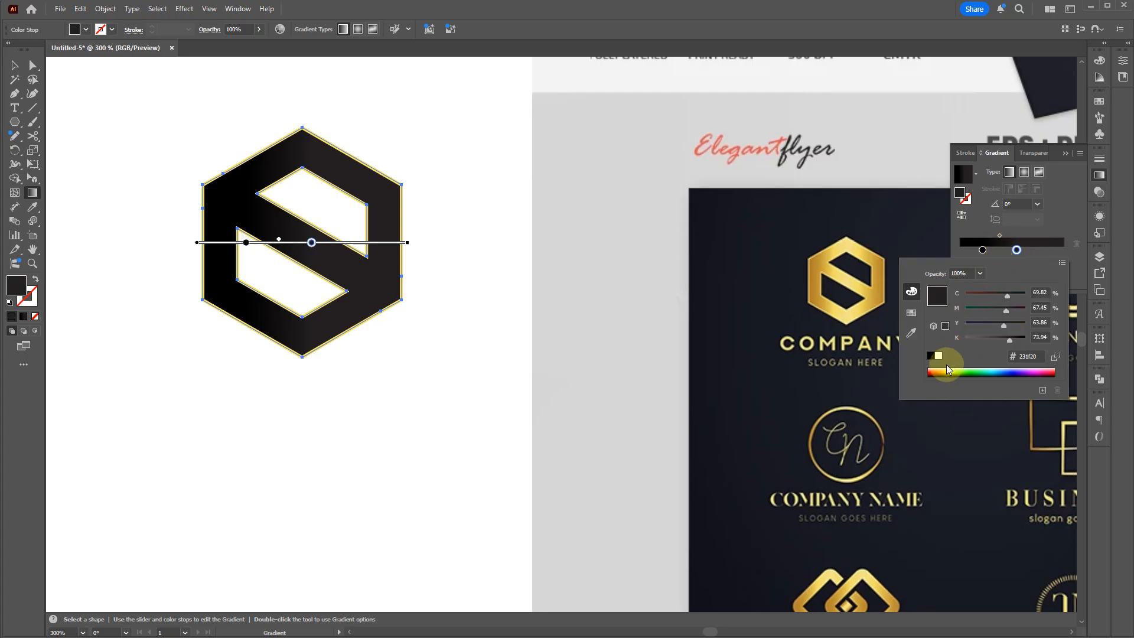
click(947, 371)
drag(1037, 255, 1063, 250)
drag(984, 251, 1010, 250)
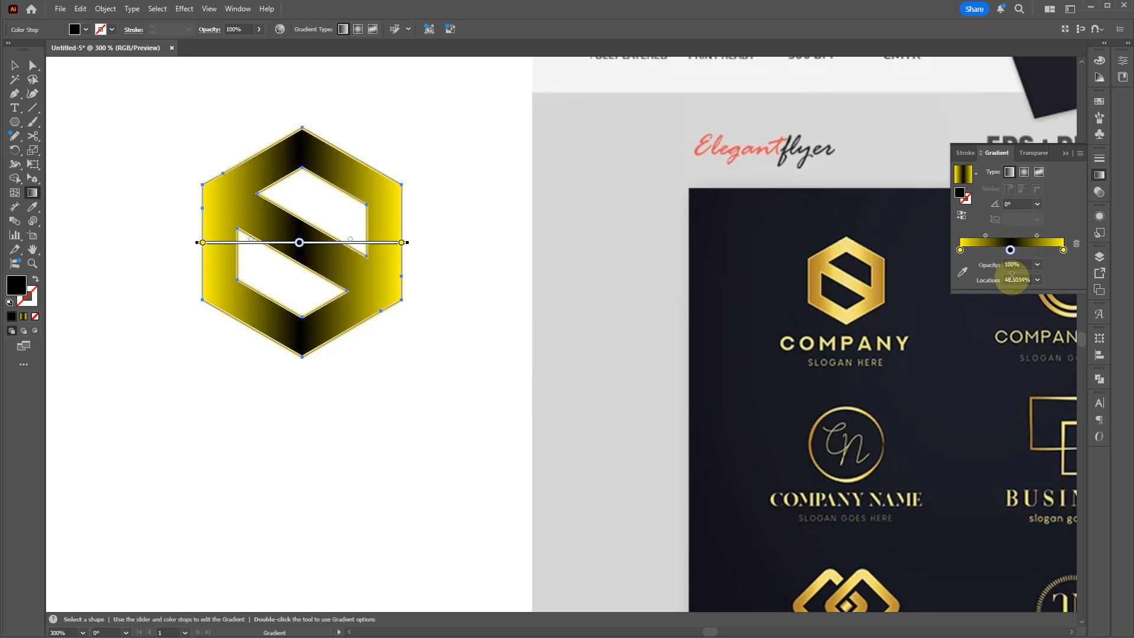
click(1015, 278)
text(50)
key(Return)
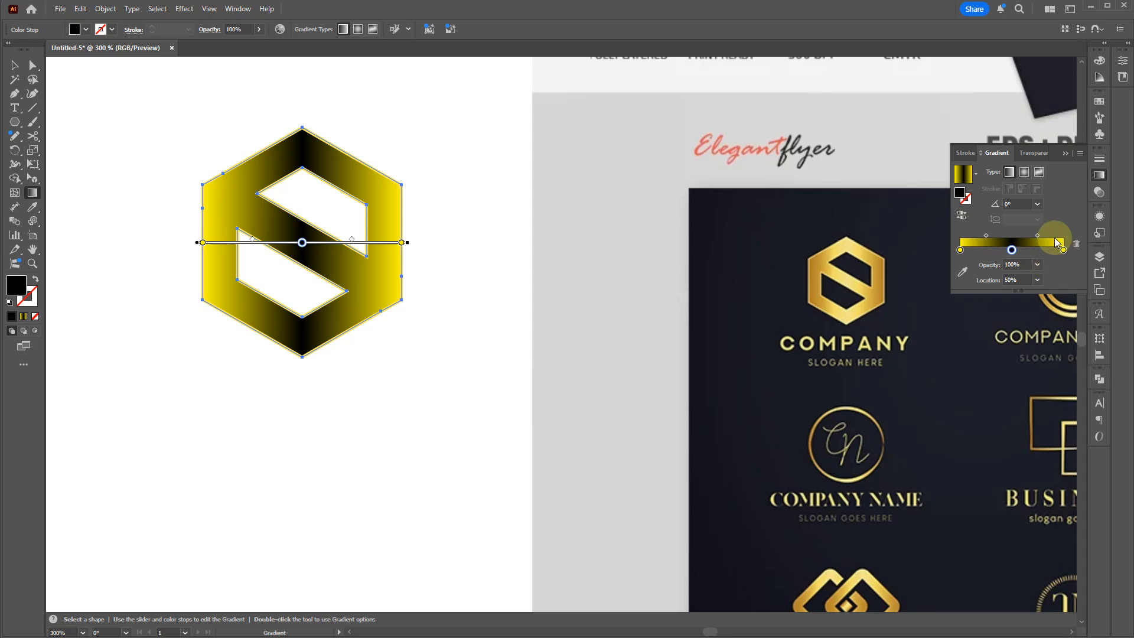
Replace the black middle stop with a copy of the yellow end stop, placed at the 50% location
drag(960, 250, 976, 250)
click(966, 250)
drag(1013, 251, 899, 283)
mouse_move(977, 251)
mouse_down()
mouse_move(1013, 252)
mouse_move(960, 249)
mouse_up()
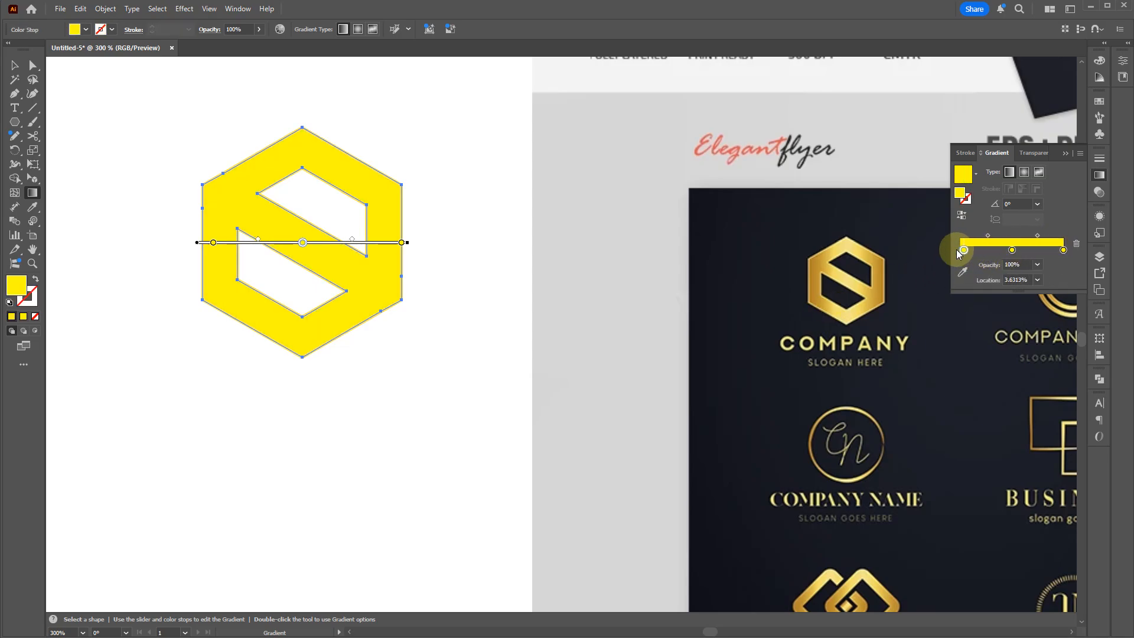
click(1011, 250)
click(1017, 280)
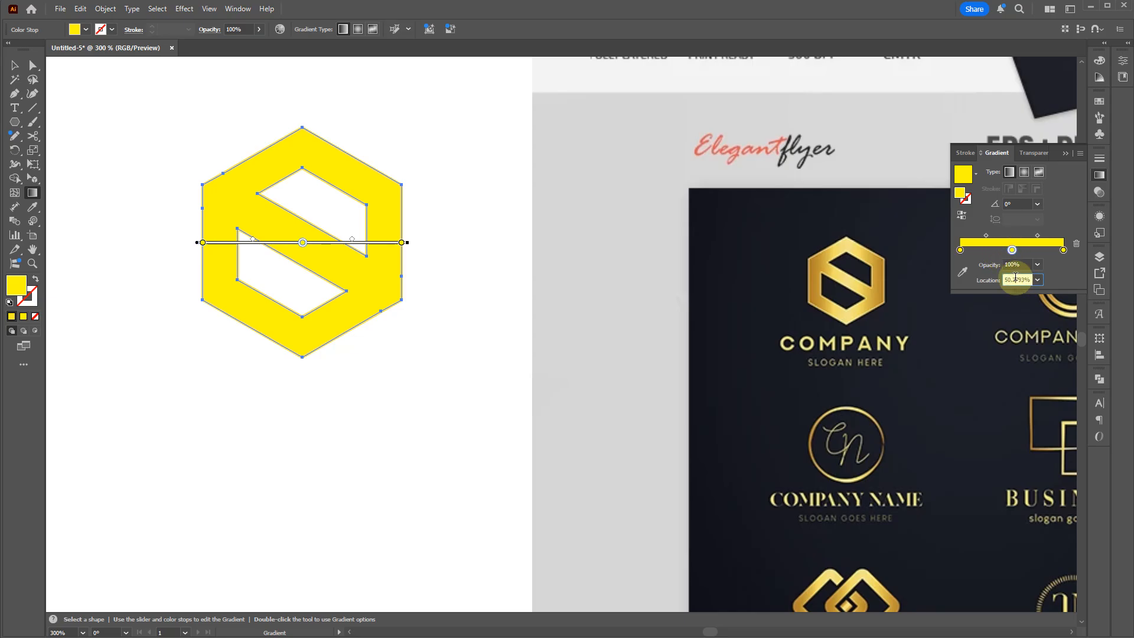
key(ctrl+a)
text(50)
key(Return)
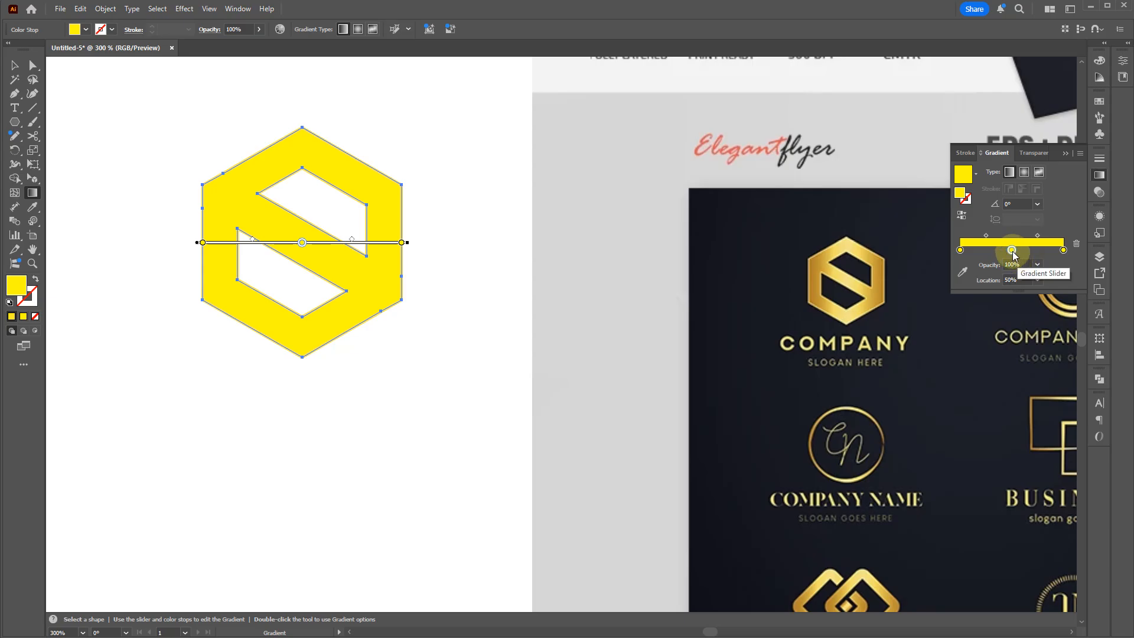
Recolor the gradient's middle stop pale gold with 54% yellow, and the starting stop golden orange by setting magenta to 26%
double_click(1012, 249)
drag(1018, 326, 971, 308)
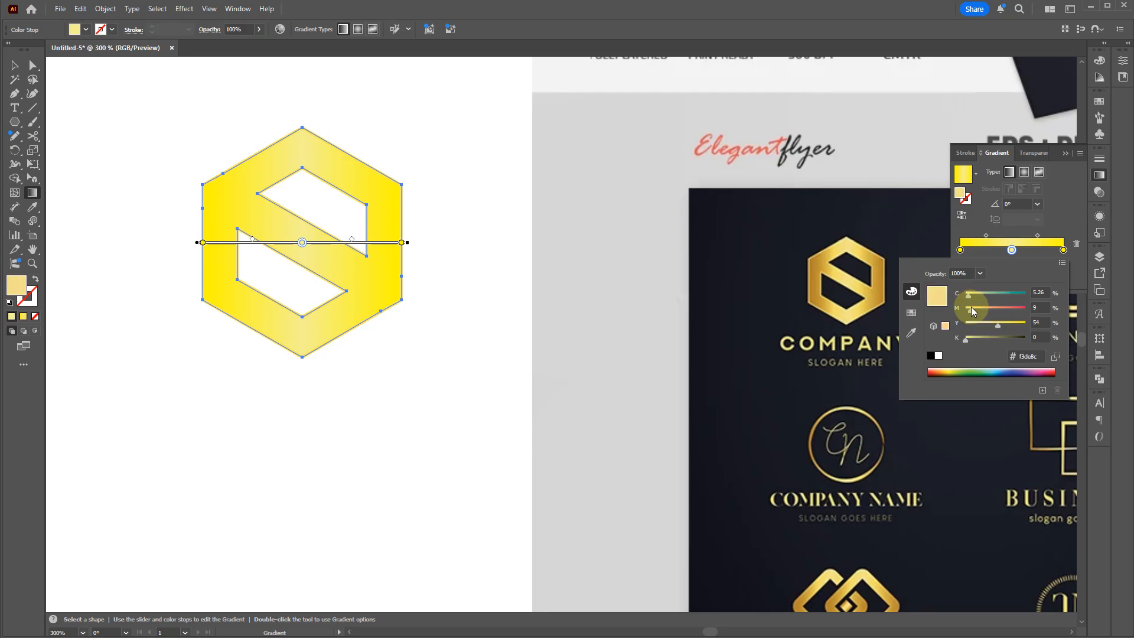
click(961, 251)
double_click(962, 250)
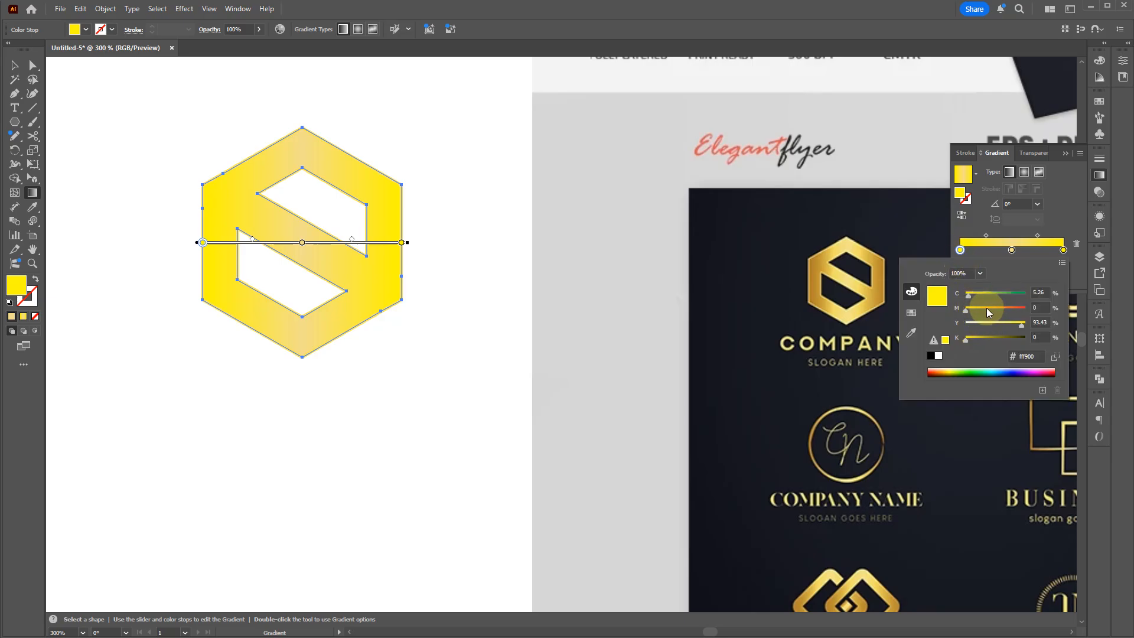
drag(969, 309, 980, 311)
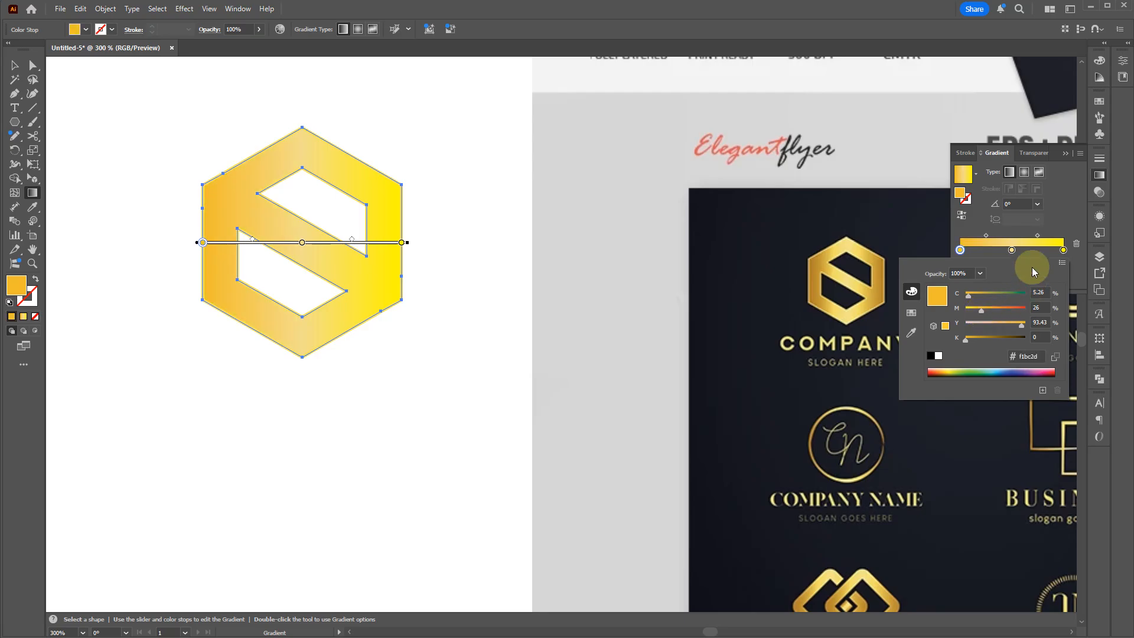
Replace the bright yellow stop at the gradient's 100% end with a copy of the golden orange starting stop
click(1065, 251)
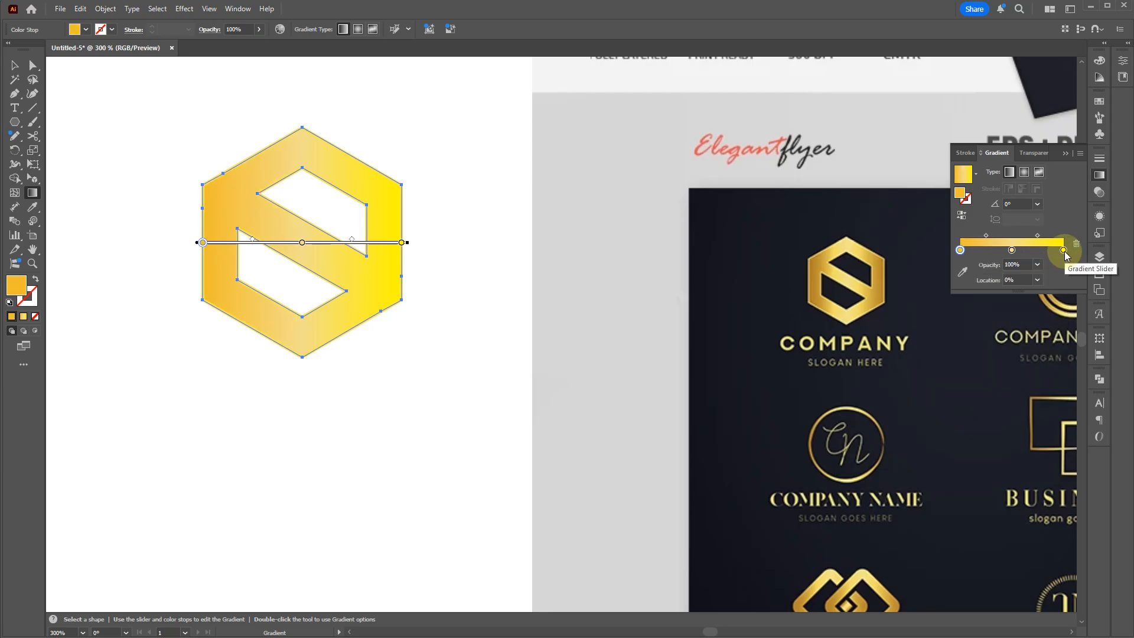
click(1063, 250)
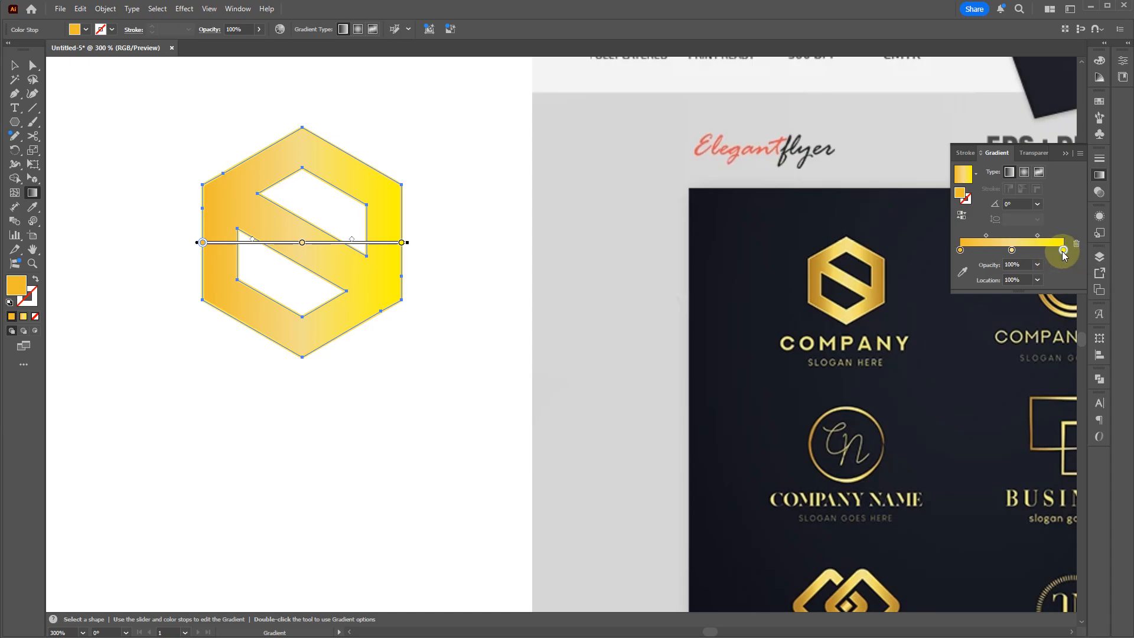
click(964, 270)
click(961, 250)
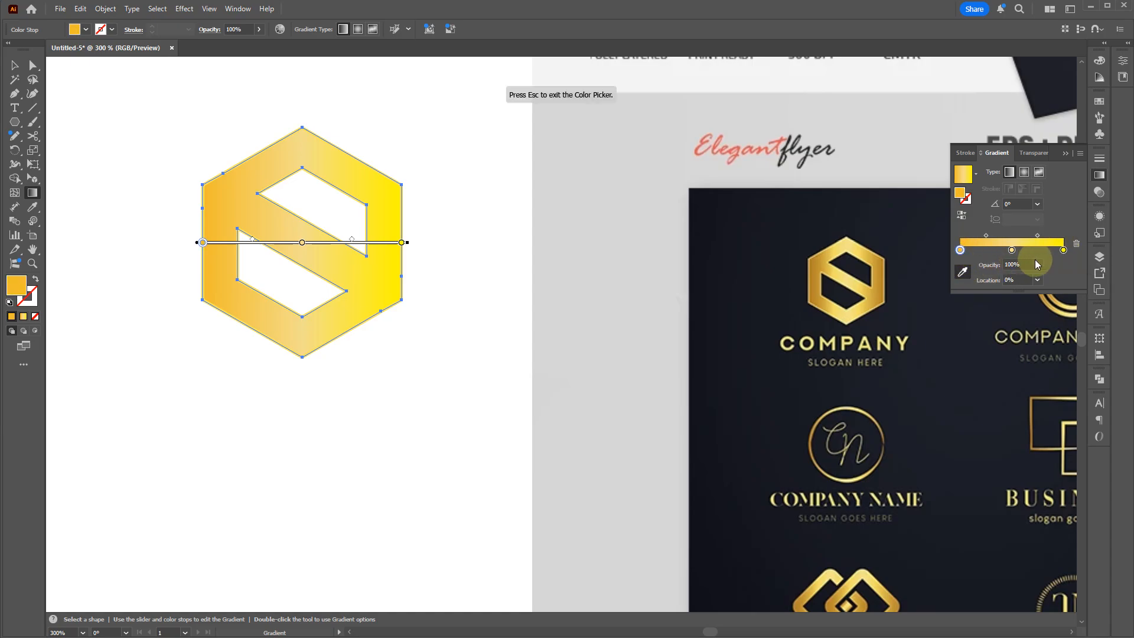
click(989, 249)
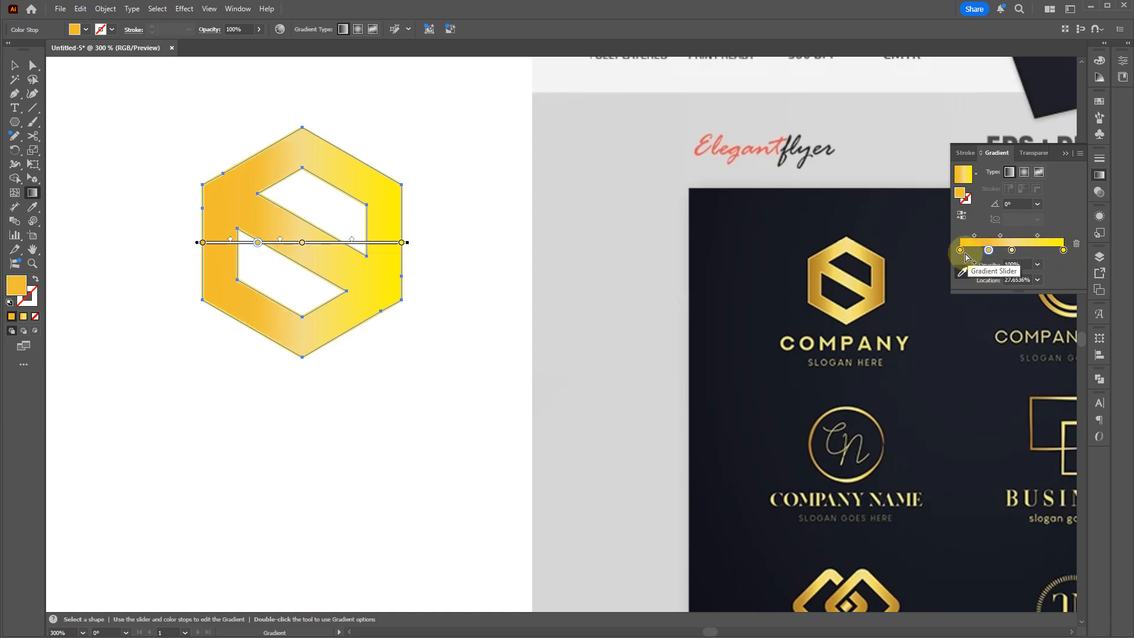
drag(988, 250, 945, 253)
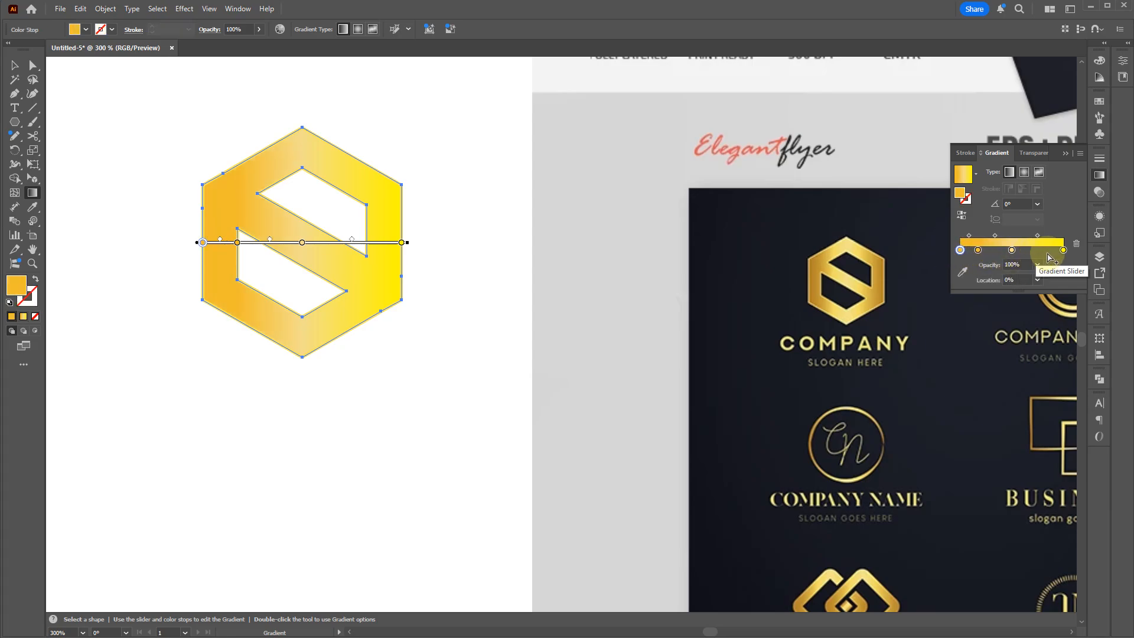
drag(1068, 252, 1064, 267)
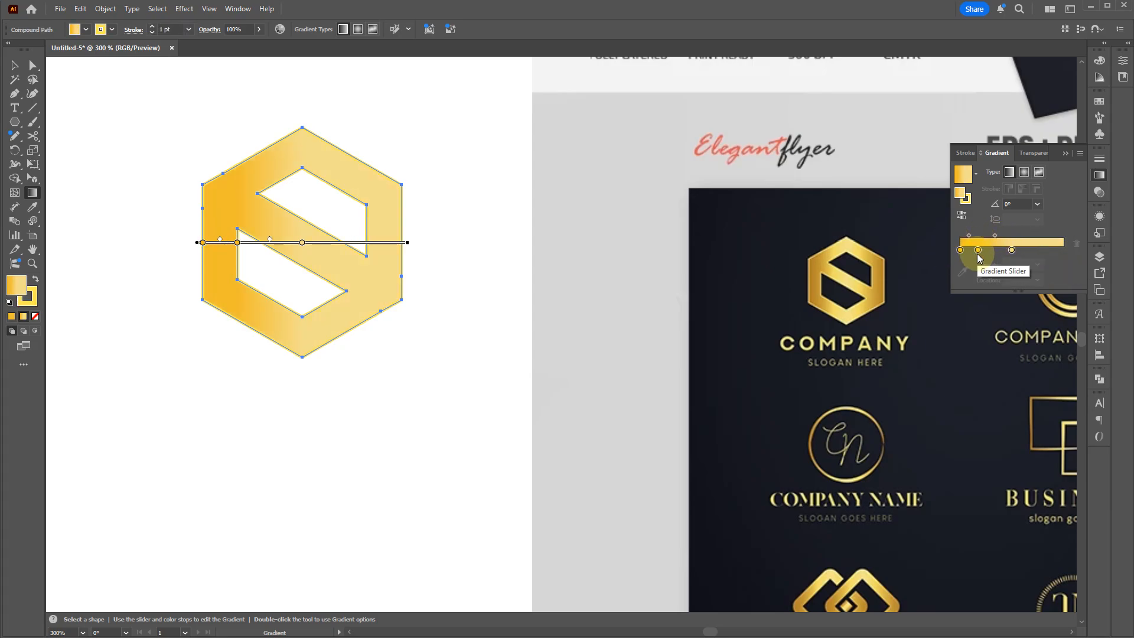
drag(978, 251, 1081, 253)
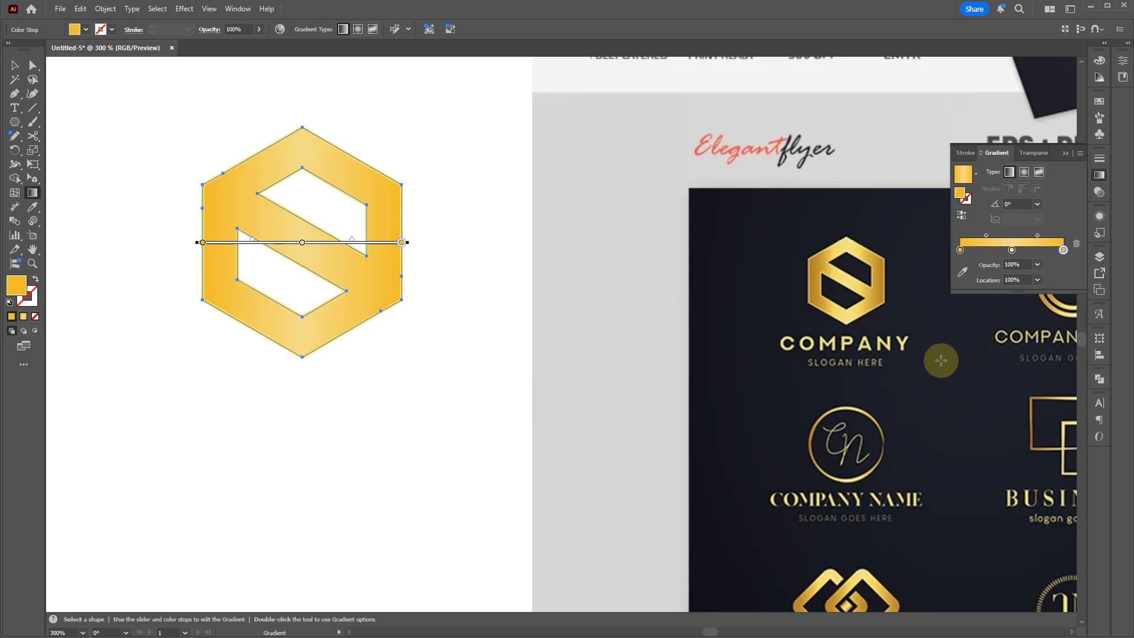
Try a short diagonal gradient direction on the hexagon, undo it and deselect the logo
drag(285, 256, 278, 260)
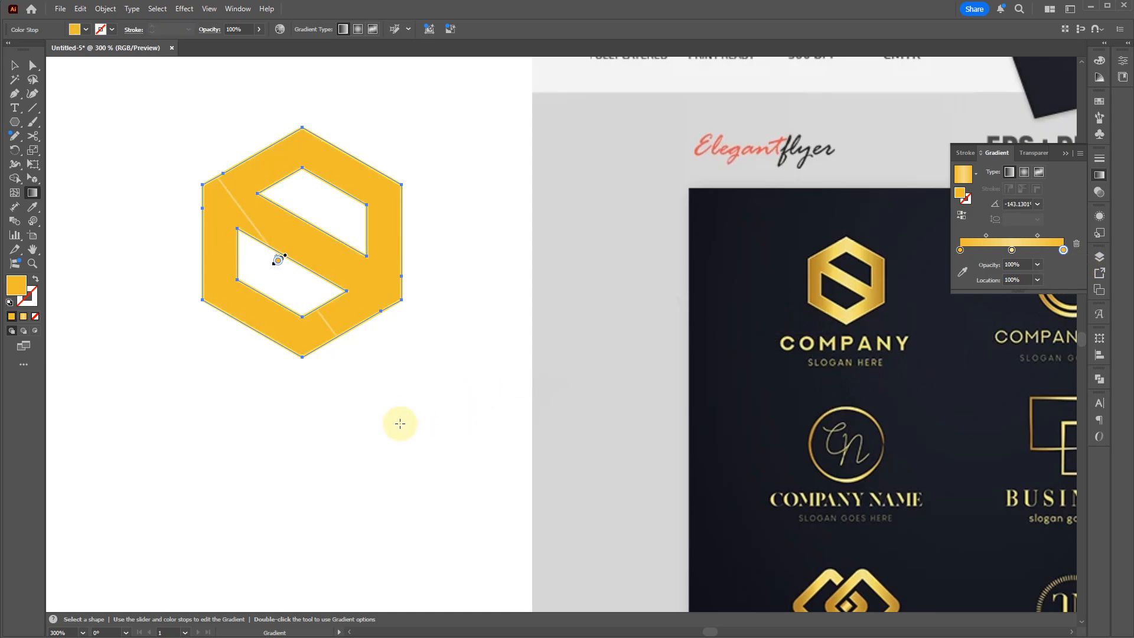
key(ctrl+z)
key(v)
click(448, 356)
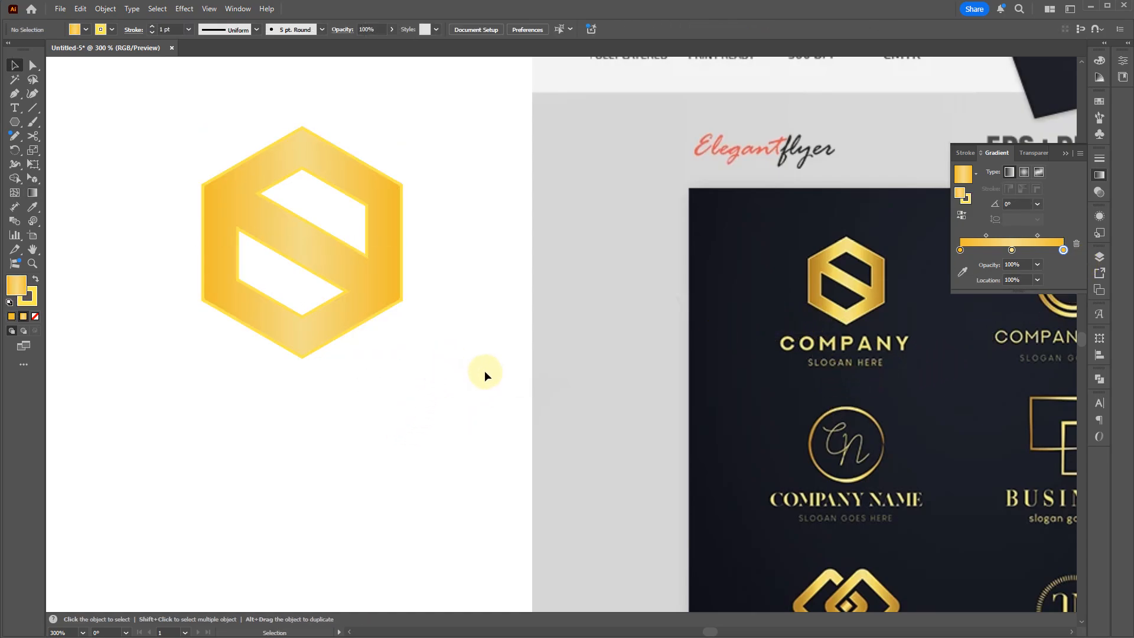
Place a 1.642 by 1.8858 in rectangle behind the gold hexagon, filled with the dark navy sampled from the reference background
key(m)
drag(445, 82, 210, 379)
drag(89, 425, 246, 442)
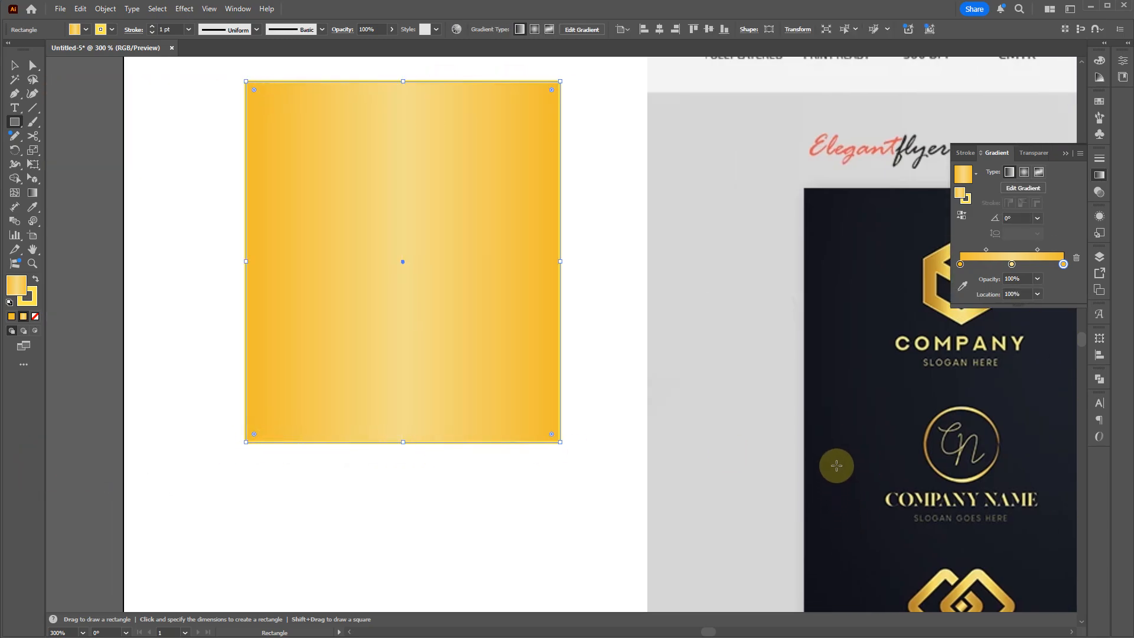
key(i)
click(848, 405)
key(v)
key(ctrl+shift+bracketleft)
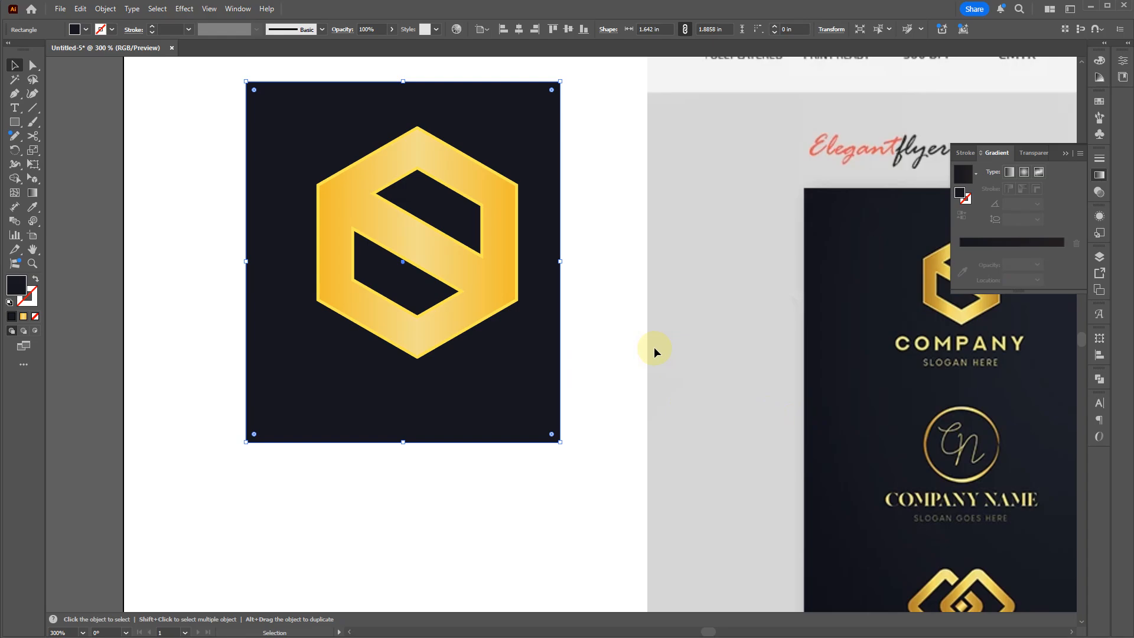
click(465, 470)
Draw a 0.5988 in square rotated into a diamond with default white fill and black stroke, and duplicate it sideways with an overlap
drag(476, 502, 298, 402)
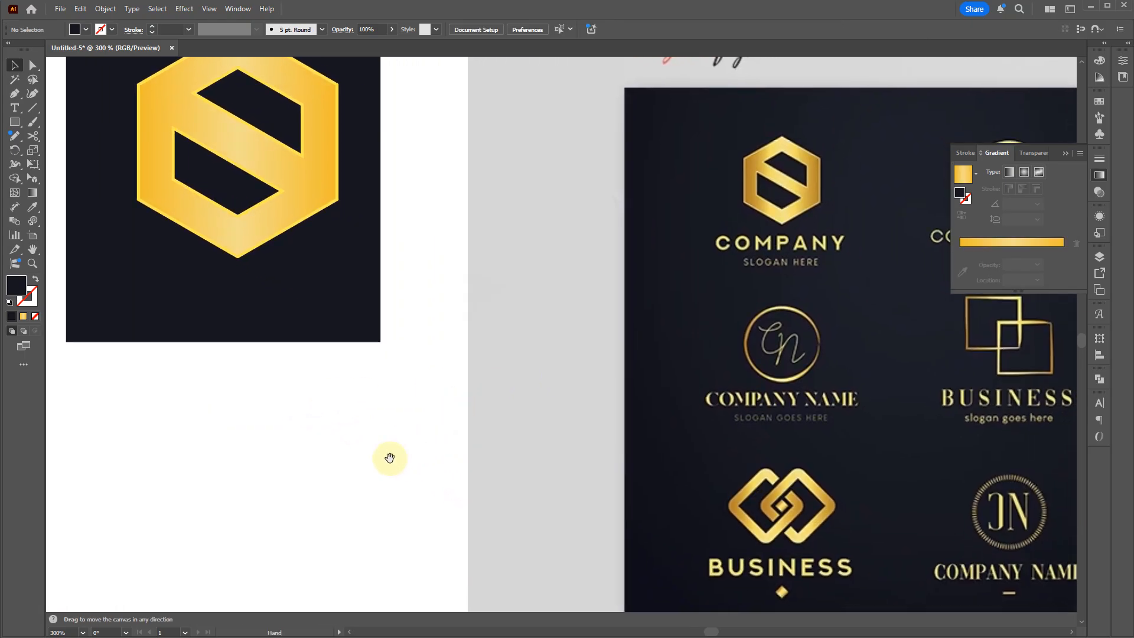
drag(390, 458, 405, 332)
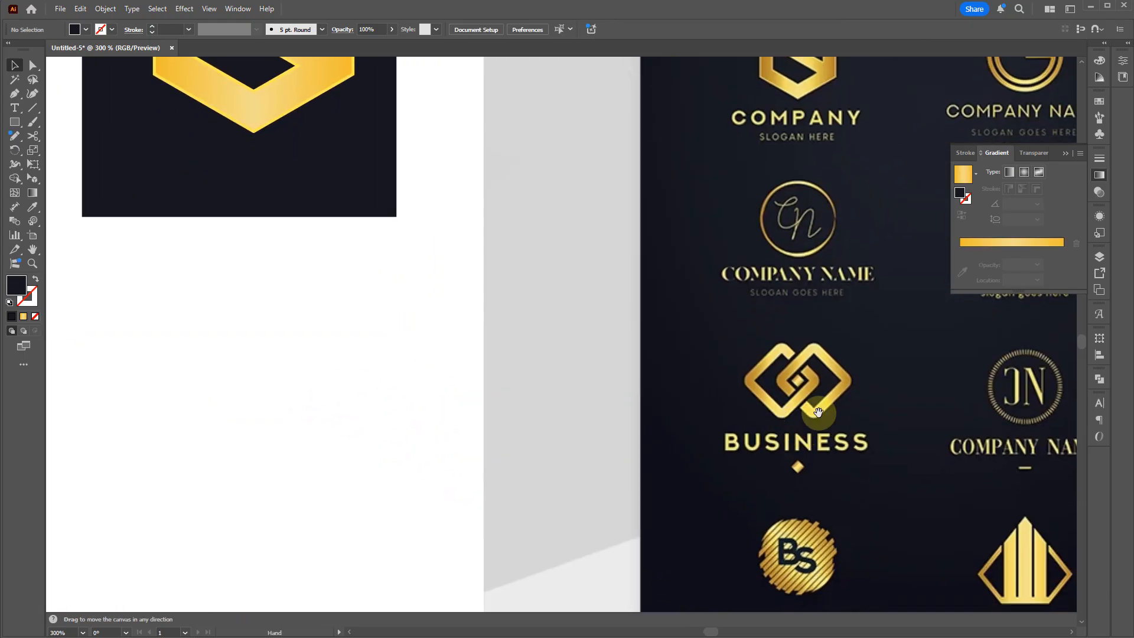
scroll(815, 407, down, 3)
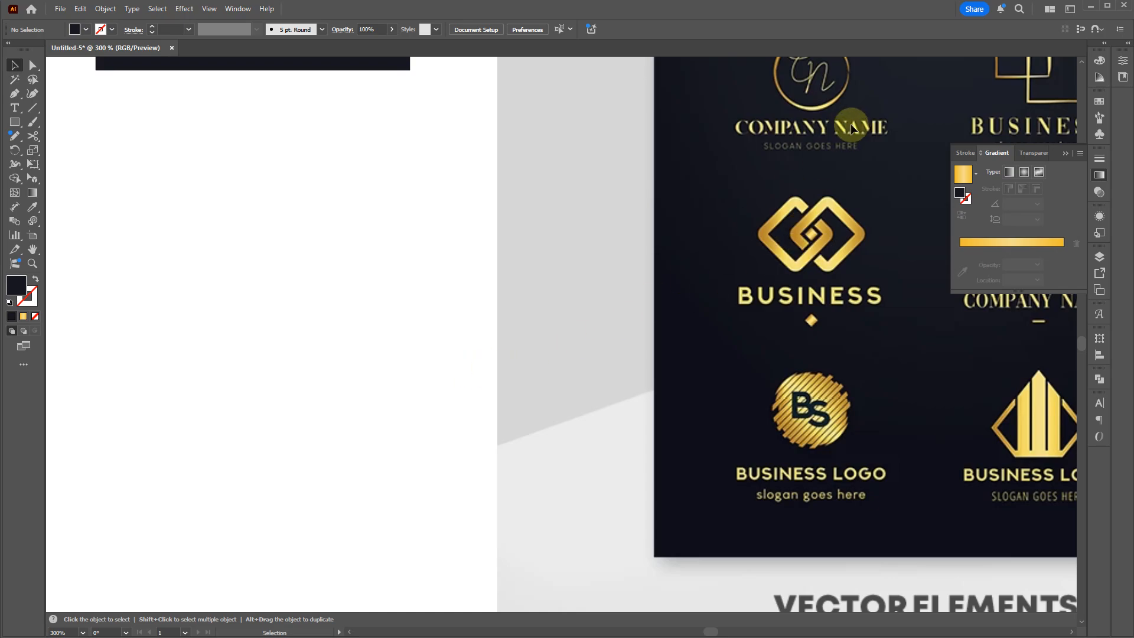
key(m)
mouse_move(174, 199)
mouse_down()
mouse_move(231, 252)
mouse_move(273, 162)
mouse_move(273, 182)
mouse_move(312, 217)
mouse_move(361, 216)
mouse_up()
key(d)
key(v)
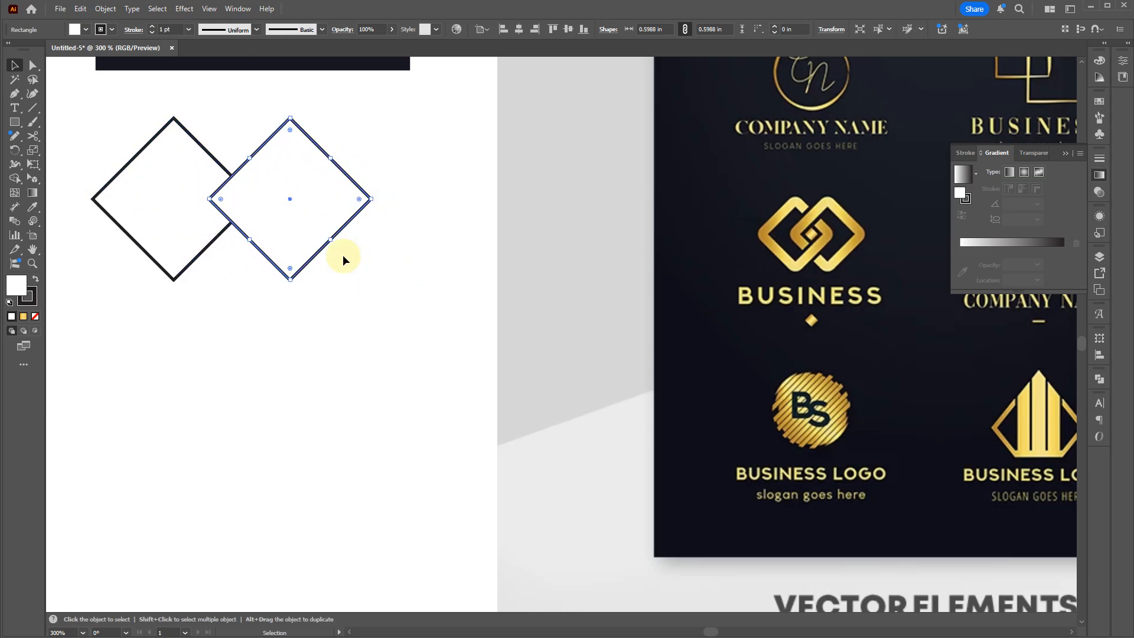
Undo the diamond's duplicate and move the remaining diamond slightly further below the navy rectangle
click(344, 312)
key(ctrl+z)
click(222, 279)
click(207, 216)
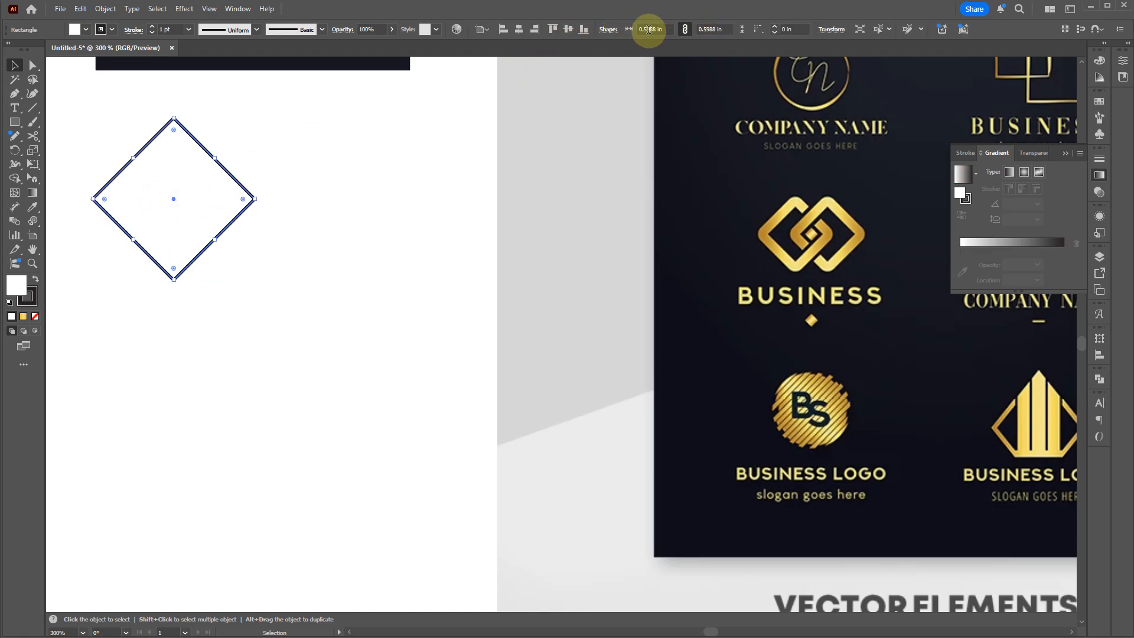
drag(175, 127, 176, 102)
drag(199, 147, 198, 172)
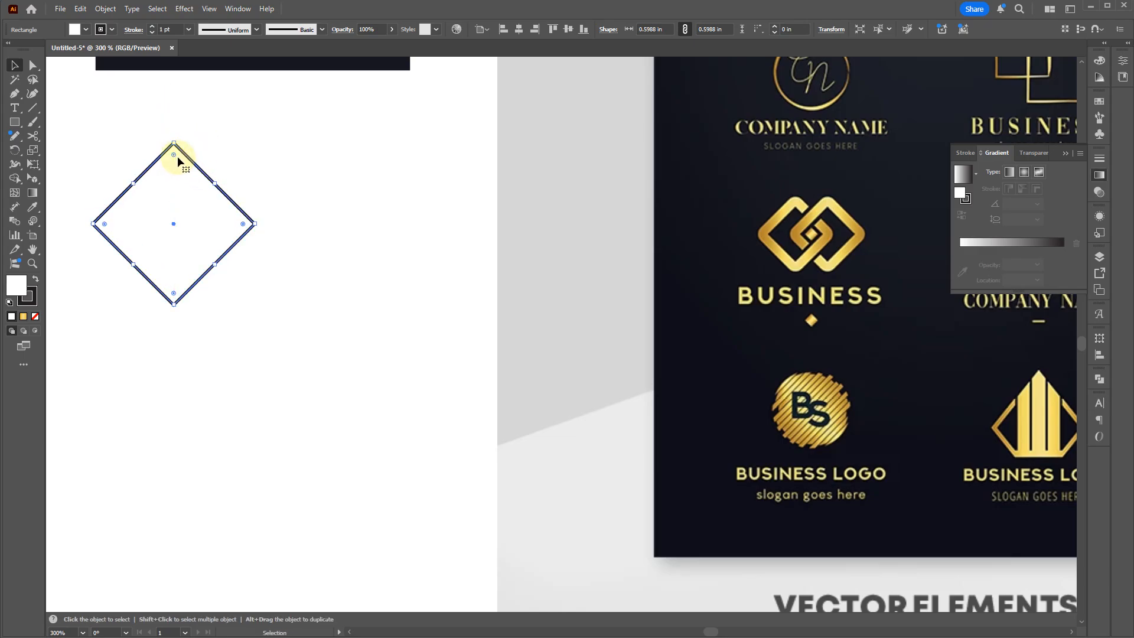
Offset the diamond's path outward by 0.13 in with miter joins
click(106, 8)
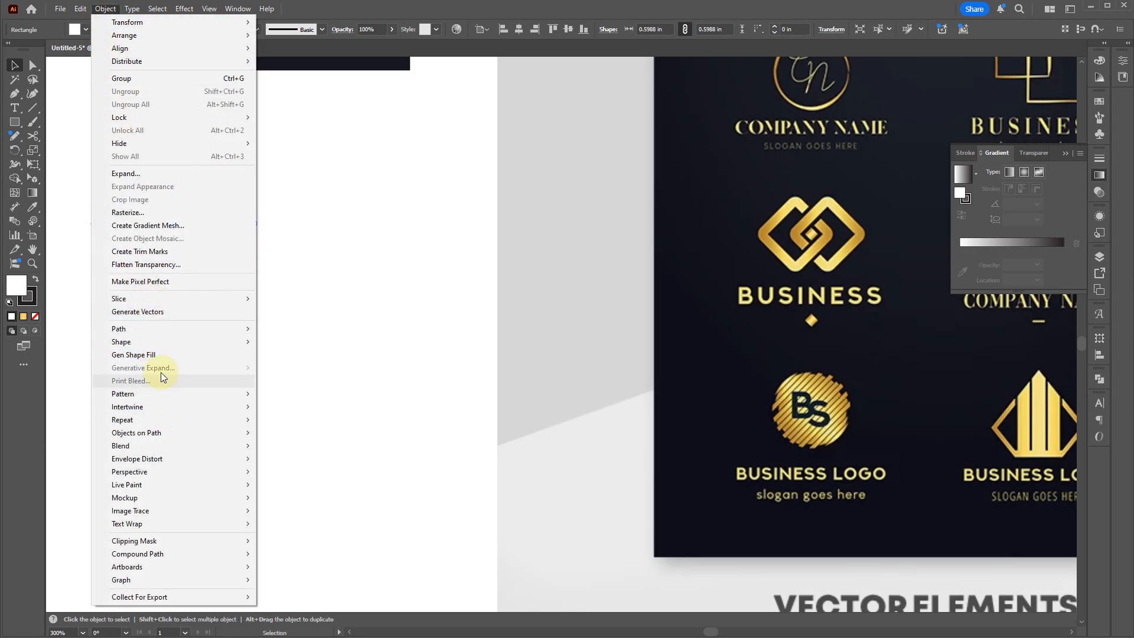
mouse_move(147, 329)
click(303, 373)
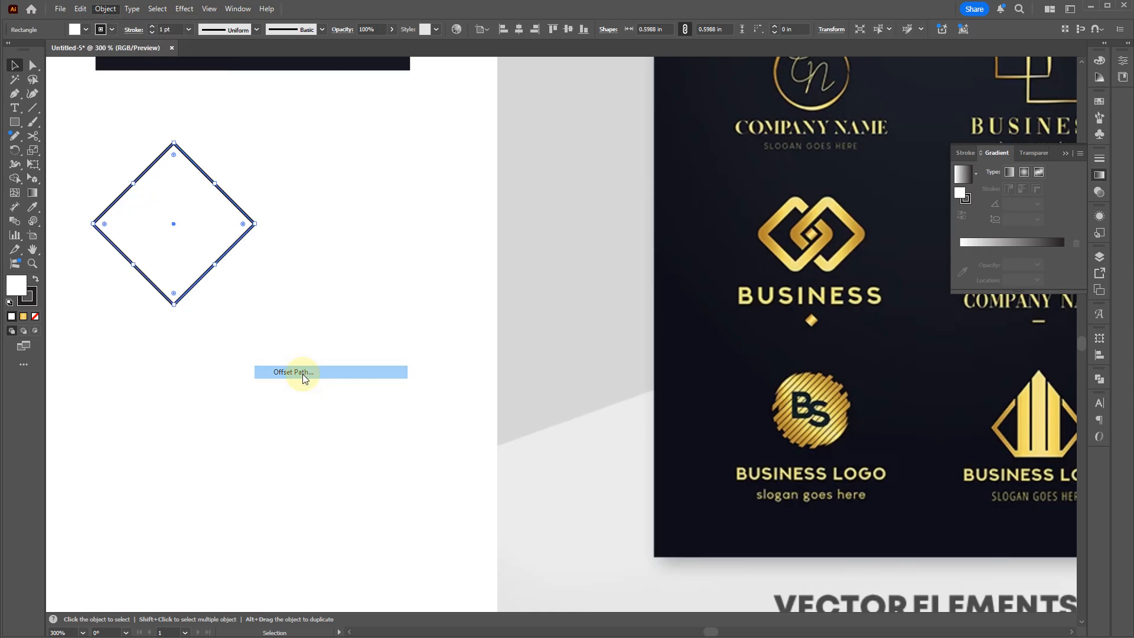
key(Left)
key(Delete)
key(Tab)
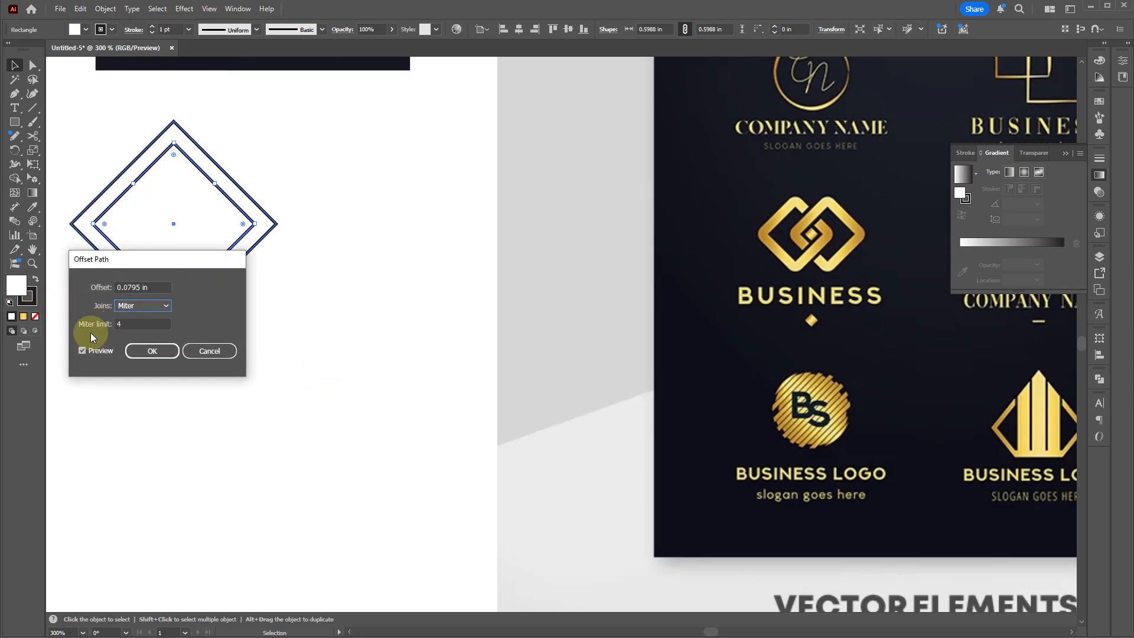
key(shift+Tab)
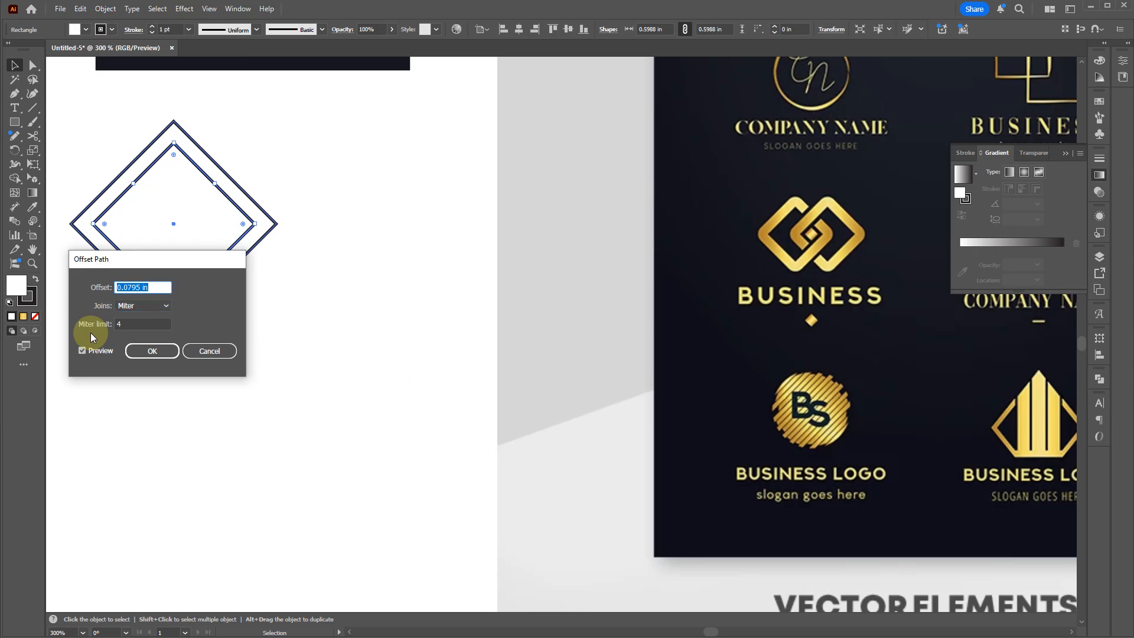
text(0.9)
key(Tab)
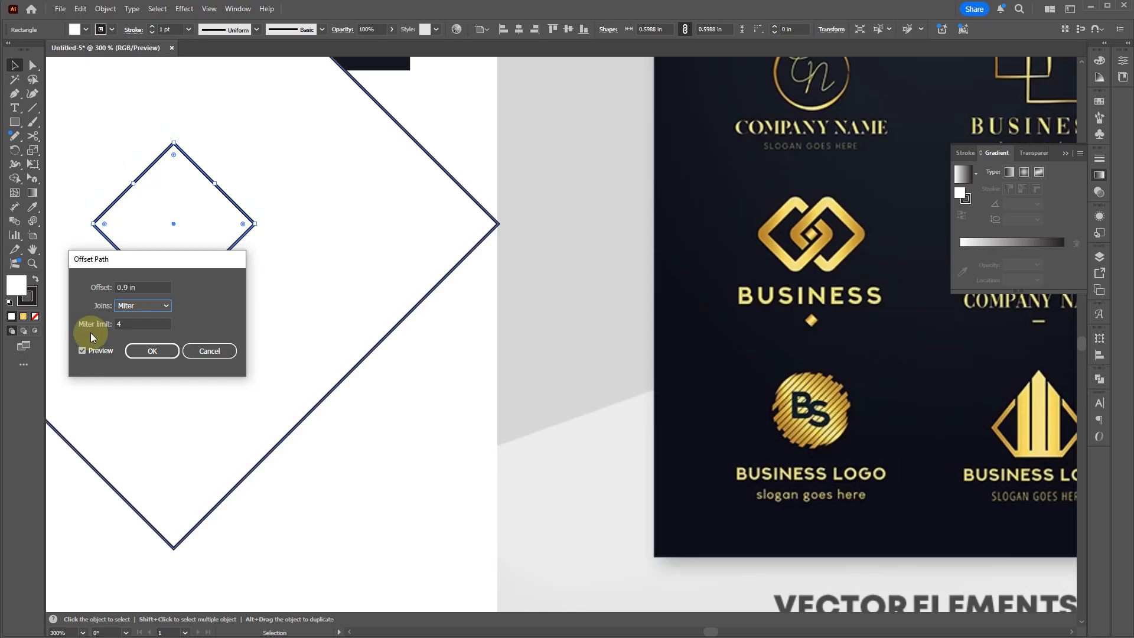
key(shift+Tab)
text(0.09)
key(Tab)
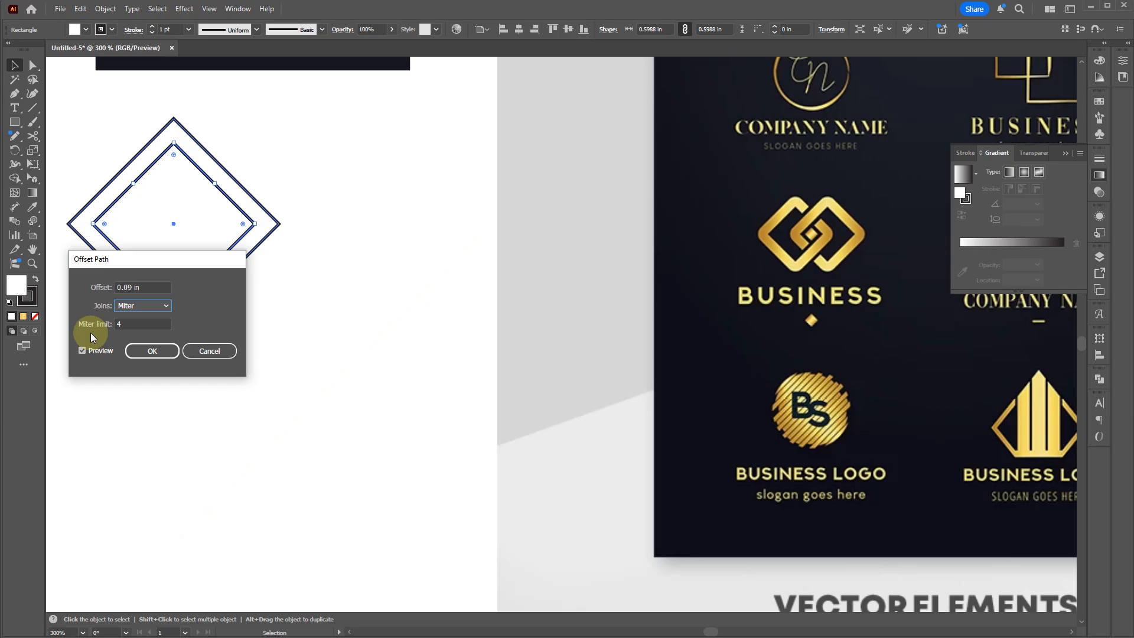
key(shift+Tab)
text(.13)
key(Tab)
key(Return)
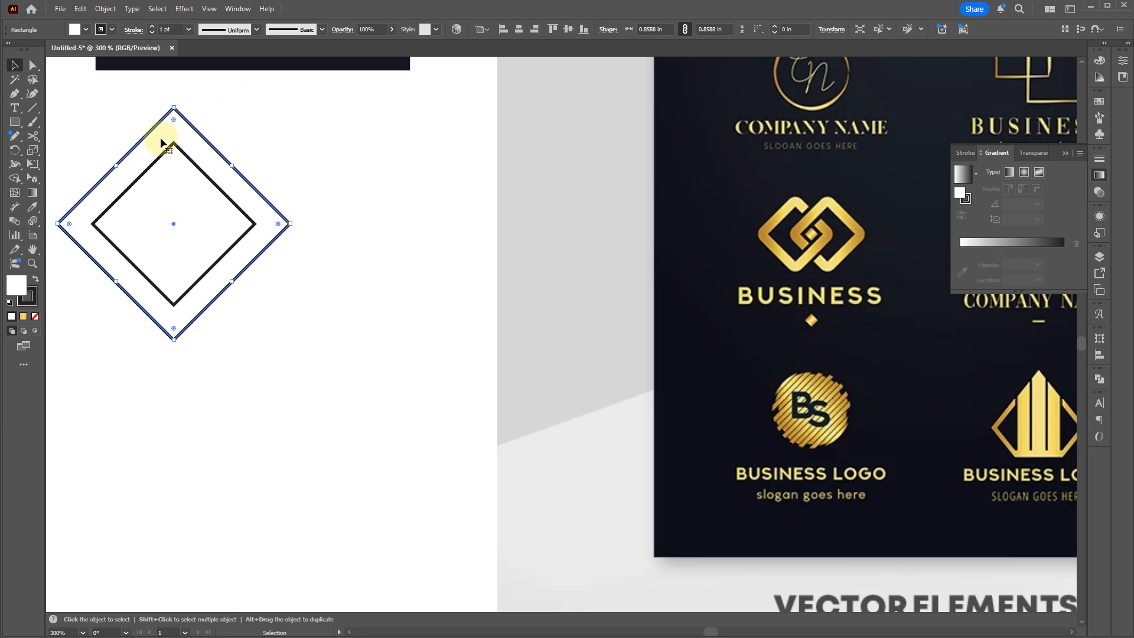
Round the outer diamond's corners to about 0.13 in and duplicate both nested diamonds sideways, clear of the originals
drag(173, 120, 174, 144)
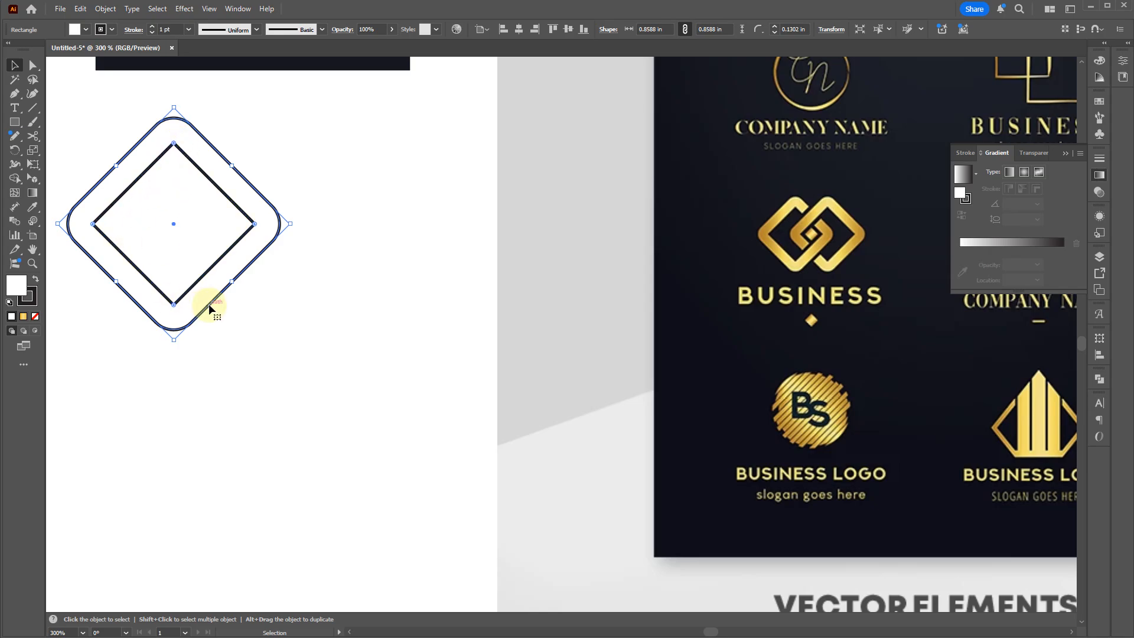
click(276, 349)
drag(171, 229, 456, 271)
Rotate the duplicated diamonds 45° into upright squares and draw a 0.13 in square spanning the band between their lower edges
key(m)
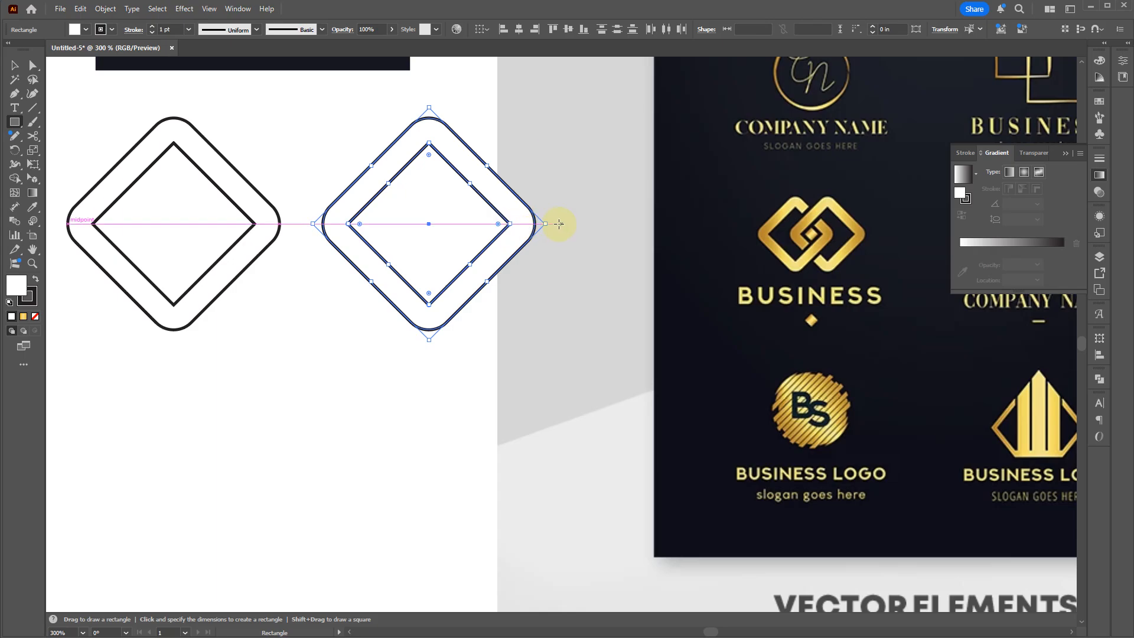
key(v)
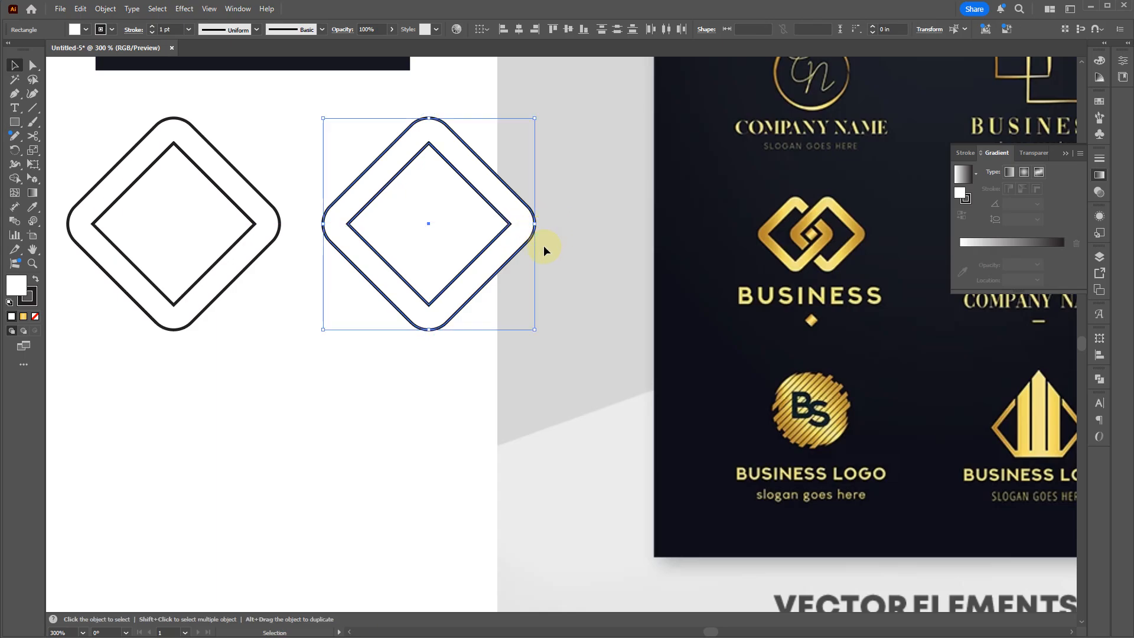
drag(542, 327, 459, 362)
key(m)
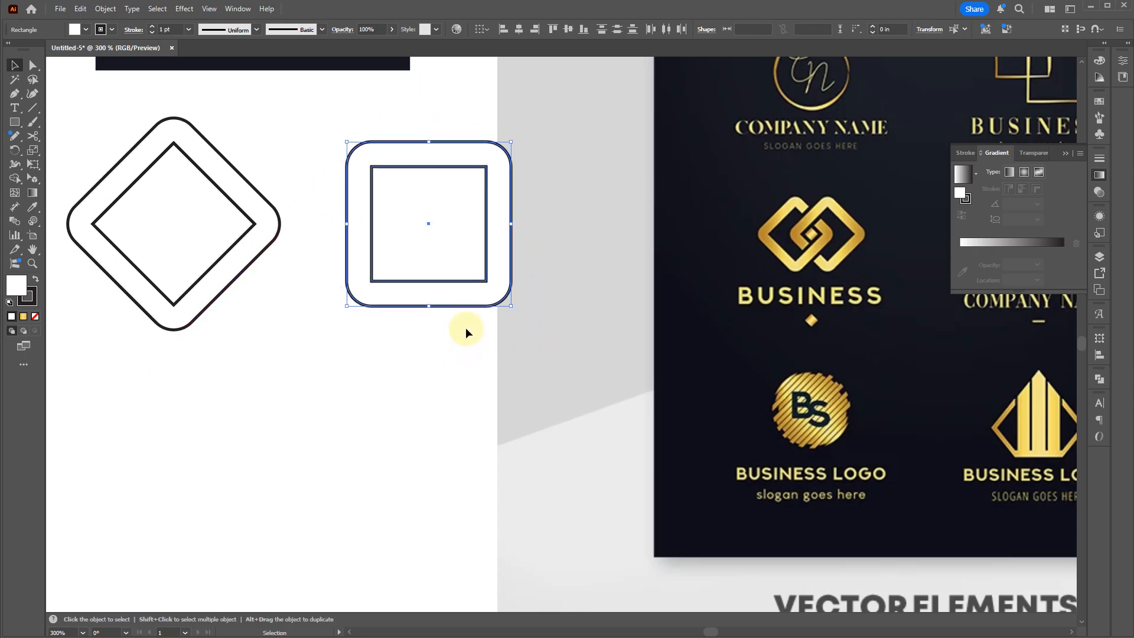
drag(415, 282, 440, 305)
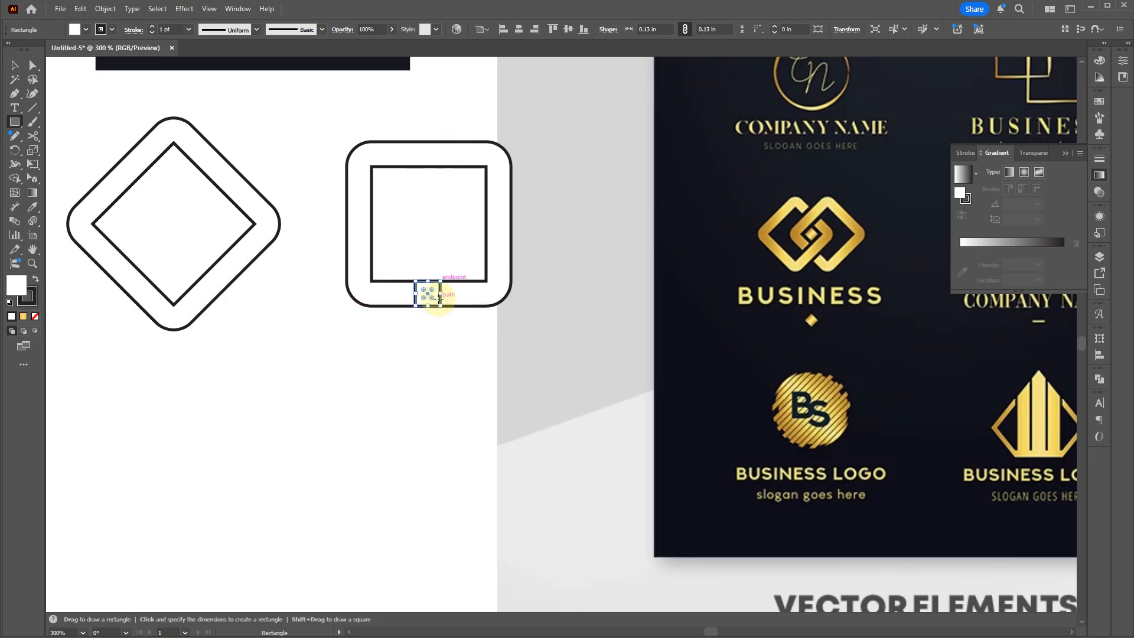
Rotate the duplicated shapes together with the small square back by 45° into diamond orientation
key(v)
drag(514, 351, 330, 118)
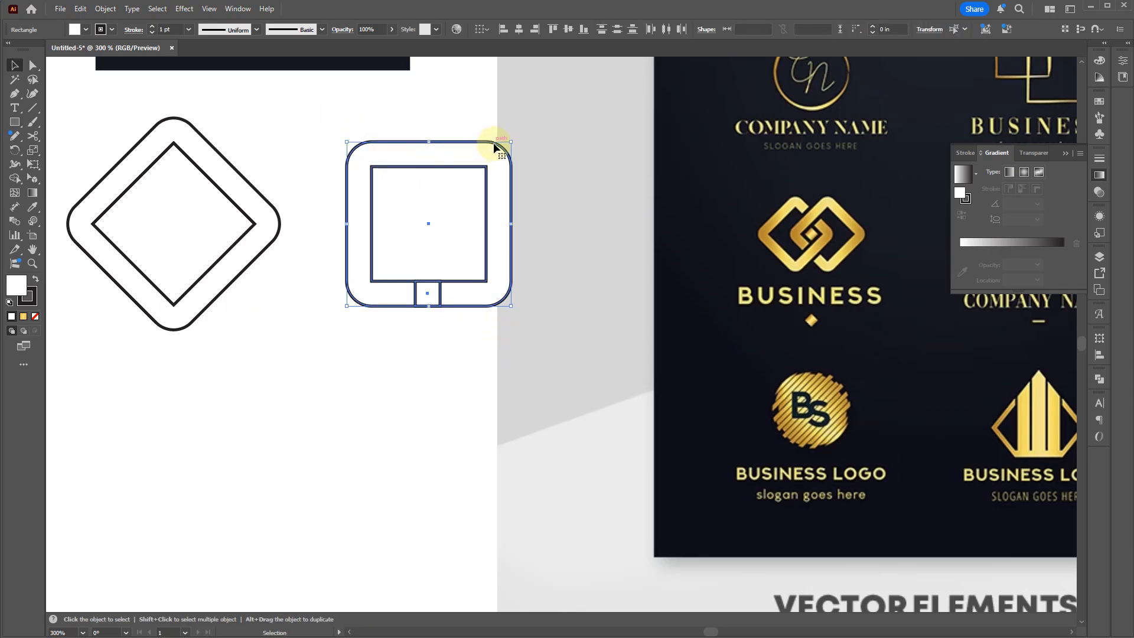
drag(514, 135, 431, 115)
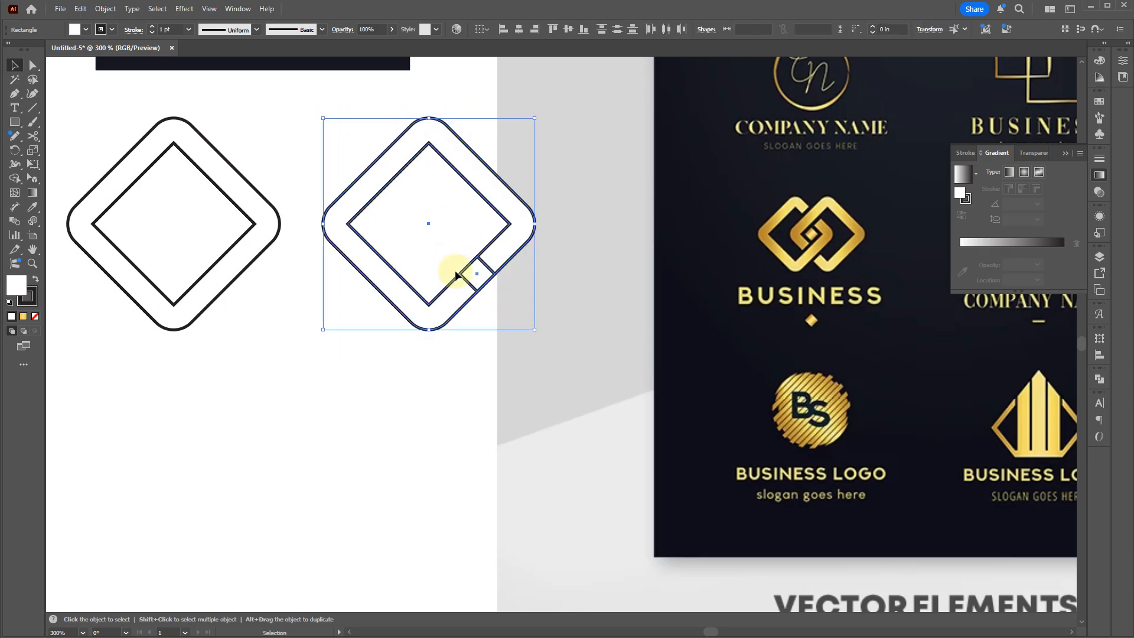
Move the small rotated square onto the original inner diamond's corner that faces the duplicate, as a spacer
key(ctrl+shift+a)
drag(488, 272, 279, 214)
scroll(157, 215, up, 2)
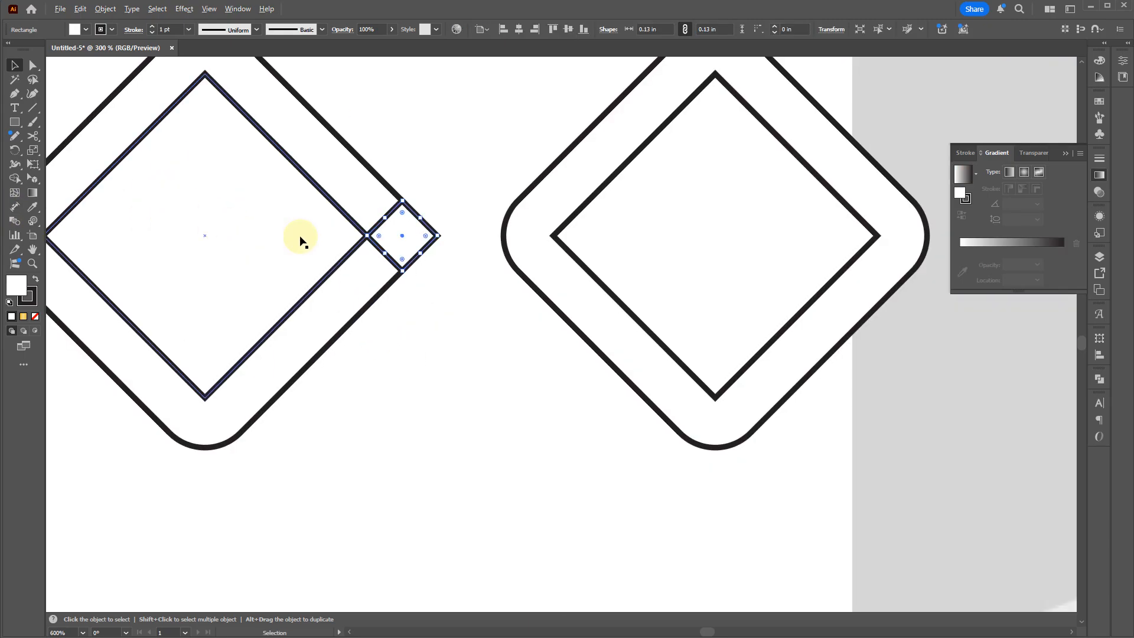
drag(401, 249, 338, 231)
Move the duplicated diamonds over the original pair, aligned to the small spacer square, and delete the spacer
scroll(444, 301, down, 2)
drag(554, 298, 438, 279)
scroll(373, 239, up, 4)
drag(745, 367, 736, 365)
click(555, 404)
key(Delete)
scroll(469, 324, down, 3)
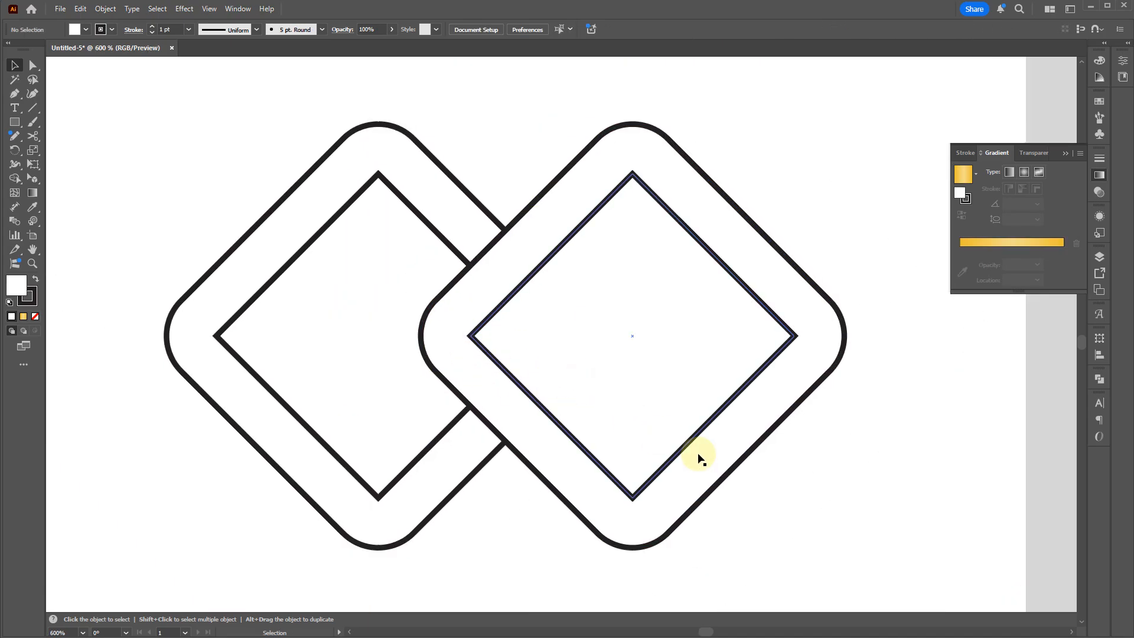
Shift the duplicated diamonds further over the original pair until their outer corner meets its center, checking the overlap in outline view
drag(847, 486, 663, 376)
scroll(644, 312, down, 1)
drag(655, 263, 426, 285)
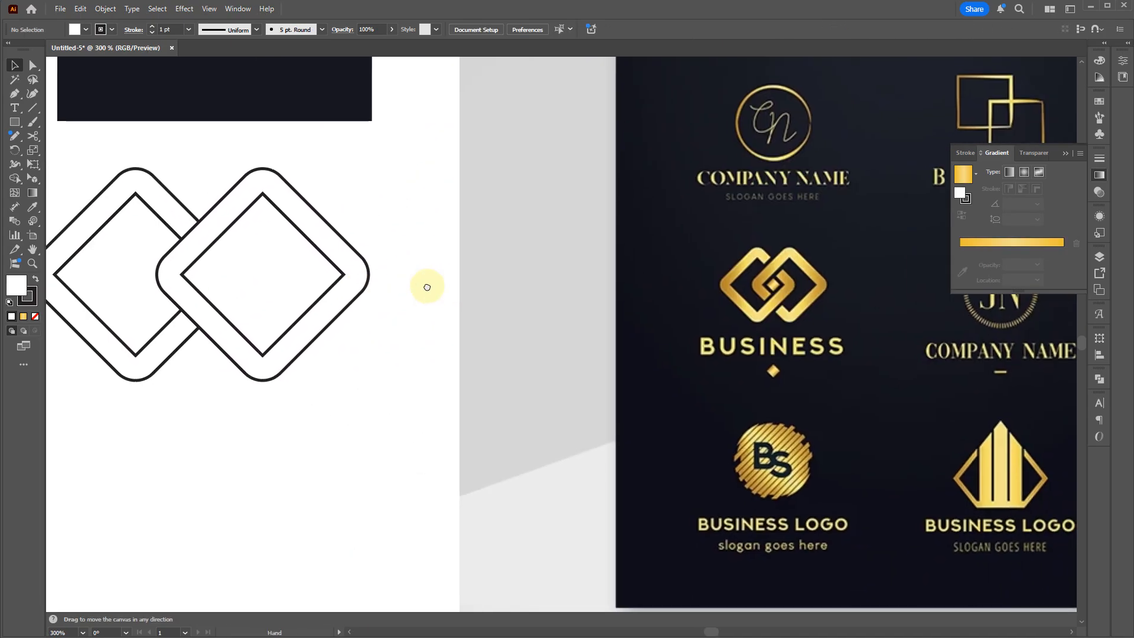
drag(313, 384, 368, 363)
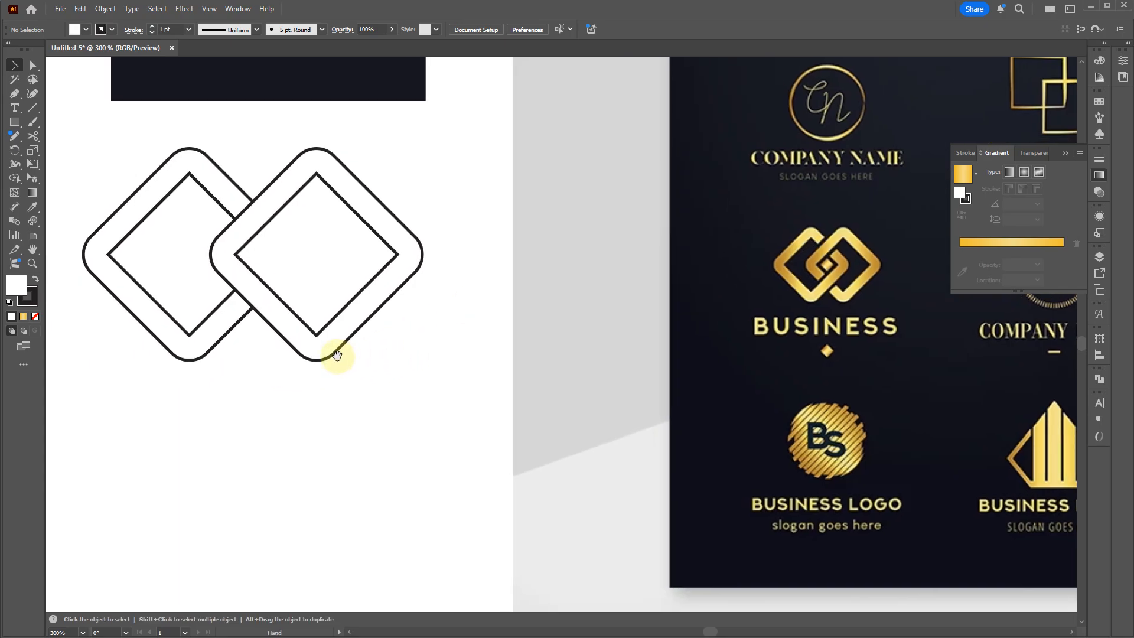
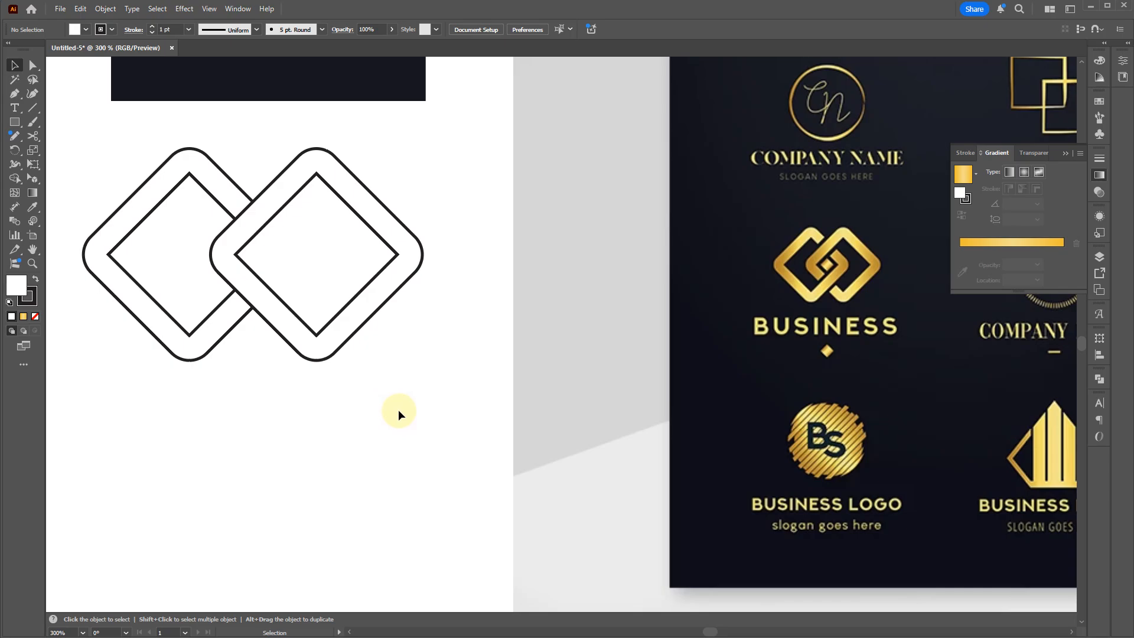
drag(399, 409, 324, 273)
key(ctrl+y)
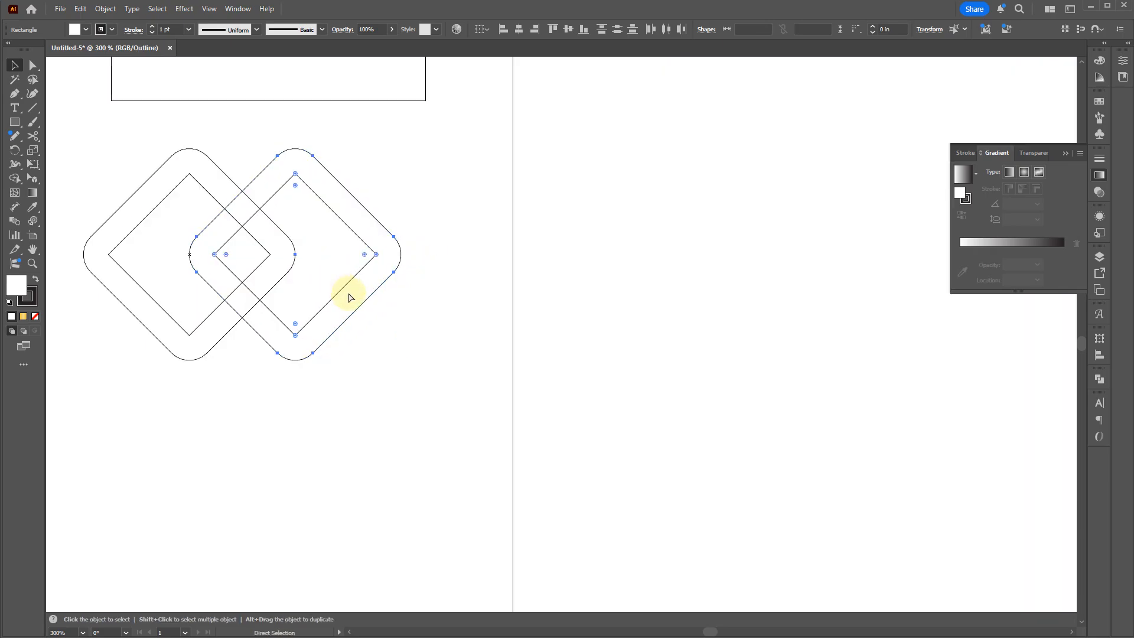
key(ctrl+y)
click(429, 390)
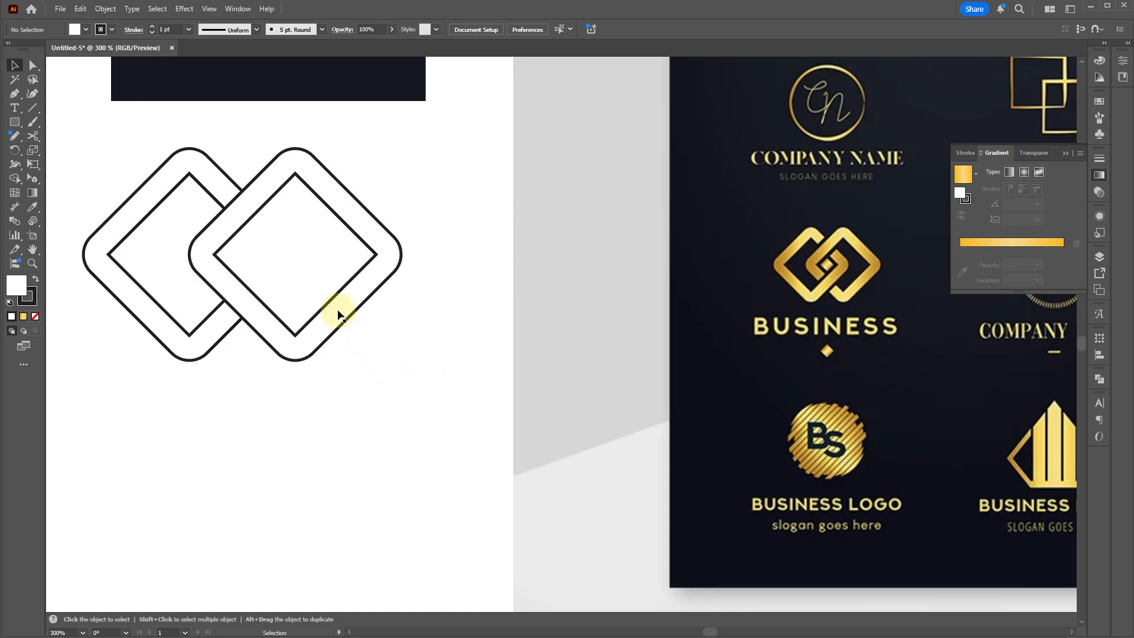
Subtract the inner diamond from the outer one in both pairs with Minus Front, leaving two hollow frames
drag(393, 360, 336, 327)
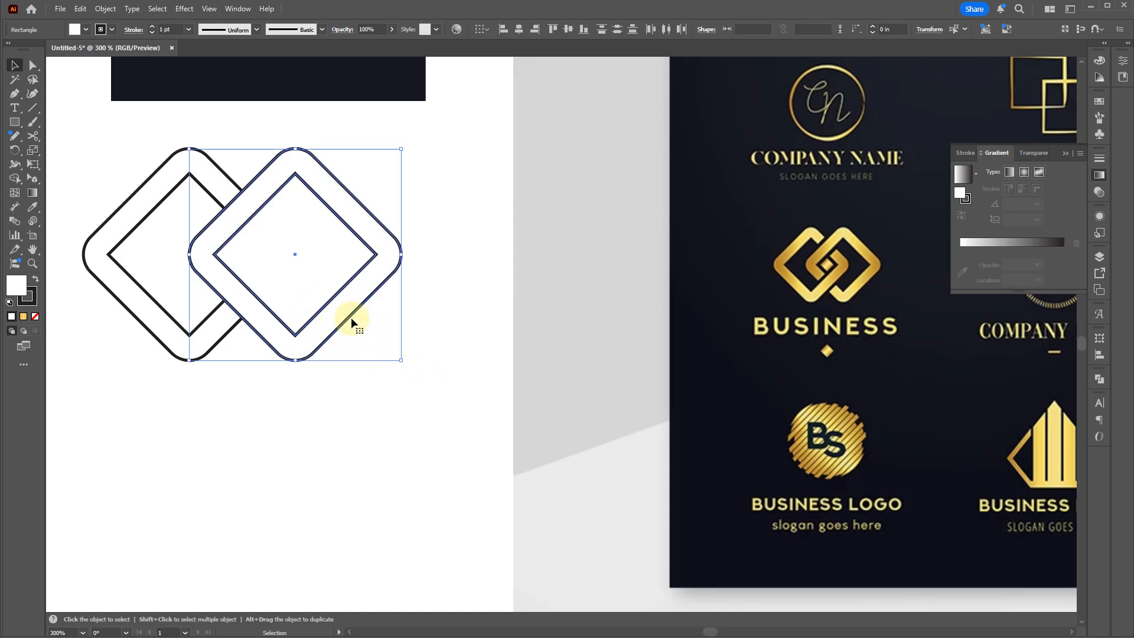
click(1100, 379)
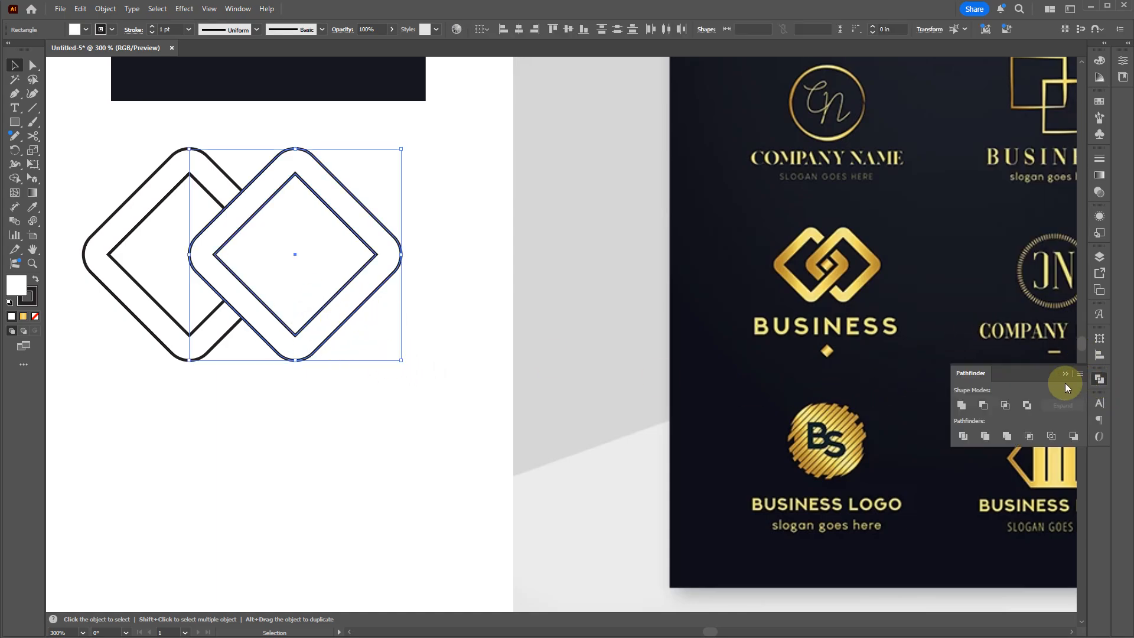
click(984, 406)
drag(250, 464, 165, 381)
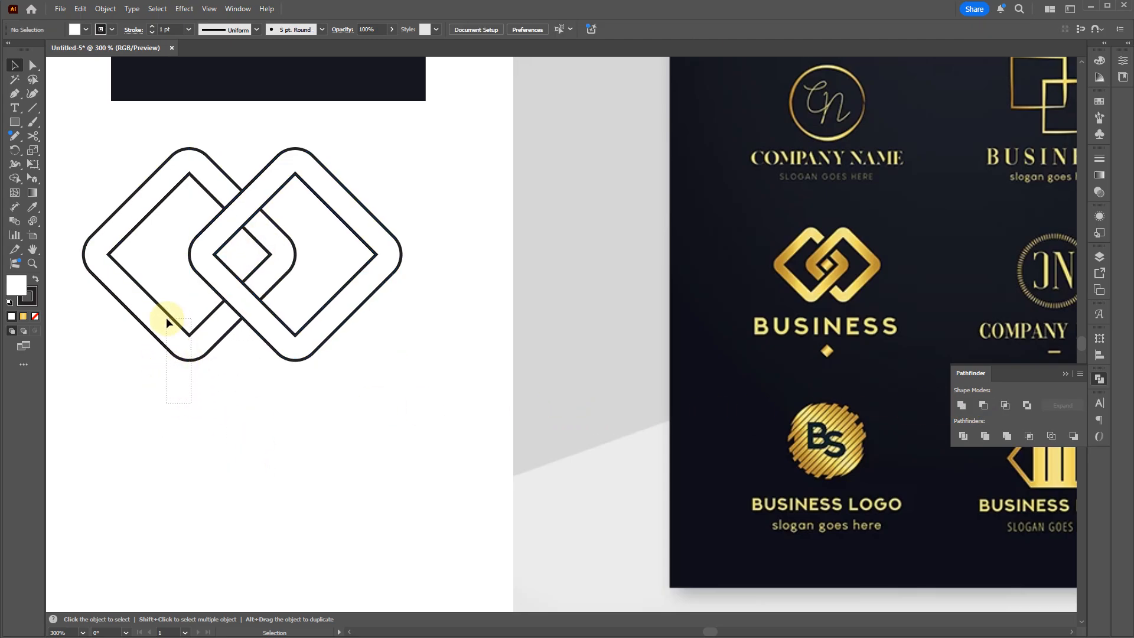
drag(166, 317, 166, 319)
click(958, 406)
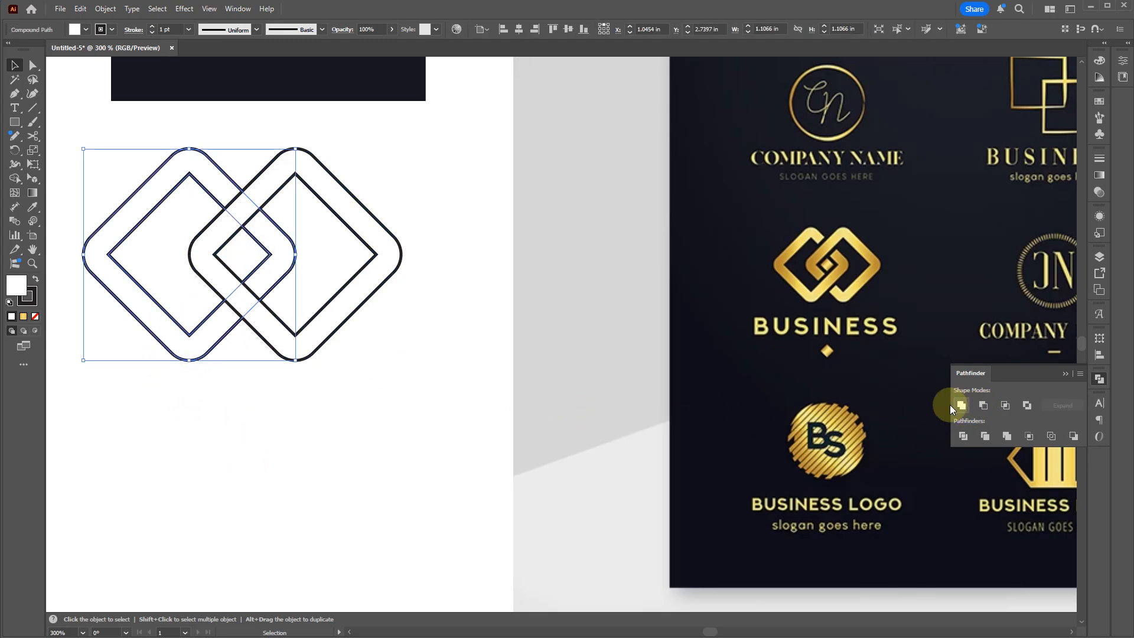
click(421, 412)
Move the navy rectangle behind the two overlapping frames, and select both frames with their stroke active for editing
drag(375, 84, 356, 417)
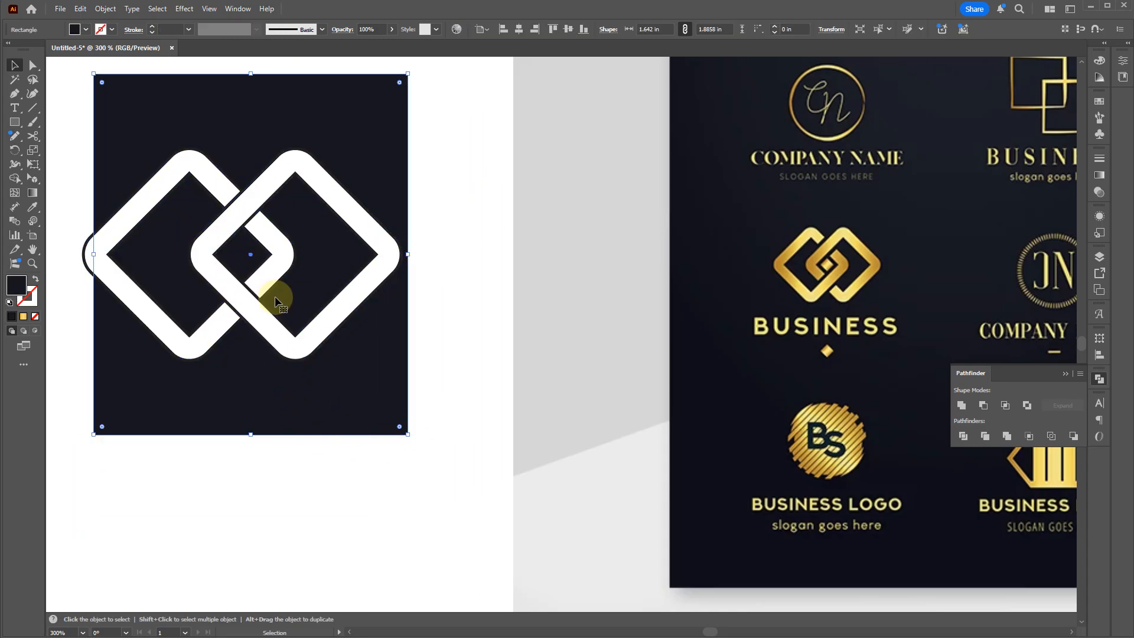
scroll(223, 292, up, 1)
click(280, 340)
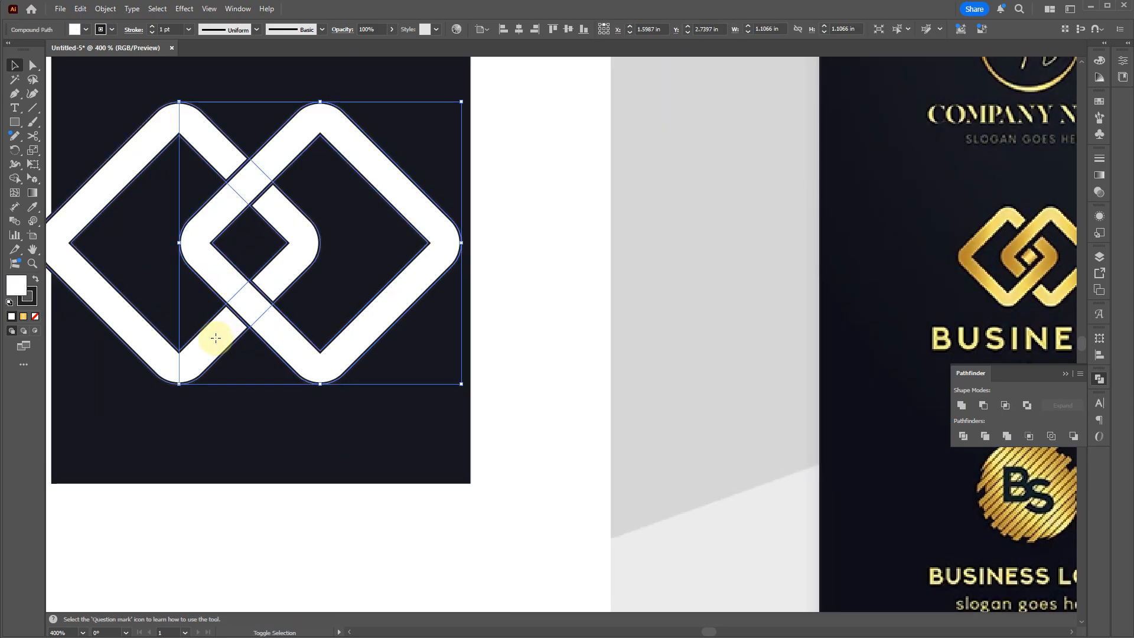
click(35, 304)
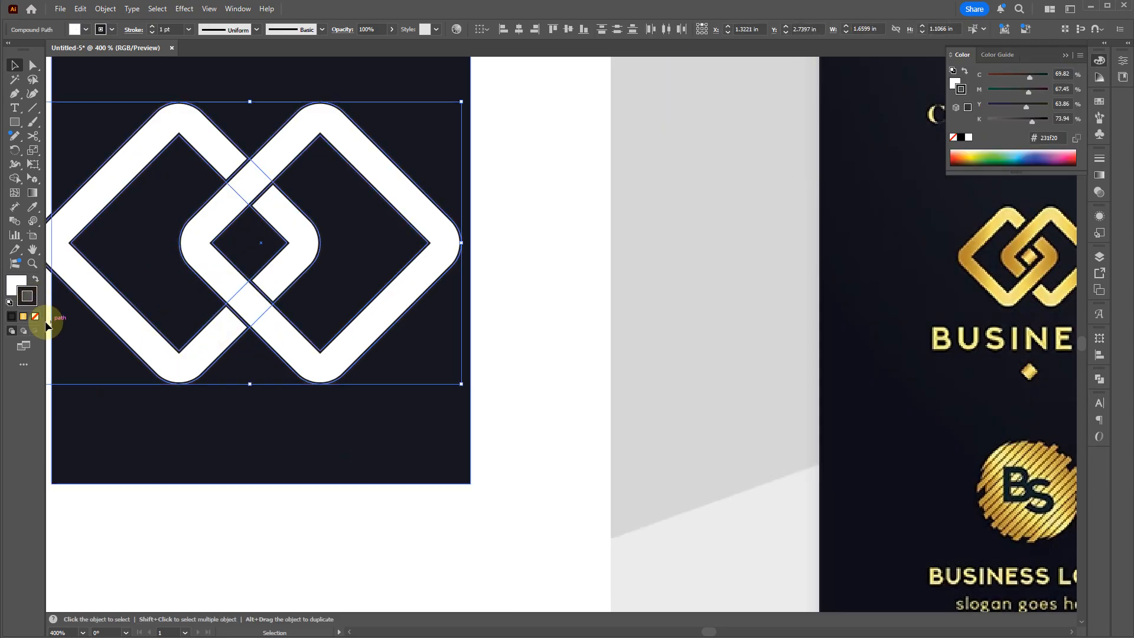
Remove the stroke from the two interlocking diamond frames and apply Outline Stroke to them
click(35, 316)
click(107, 8)
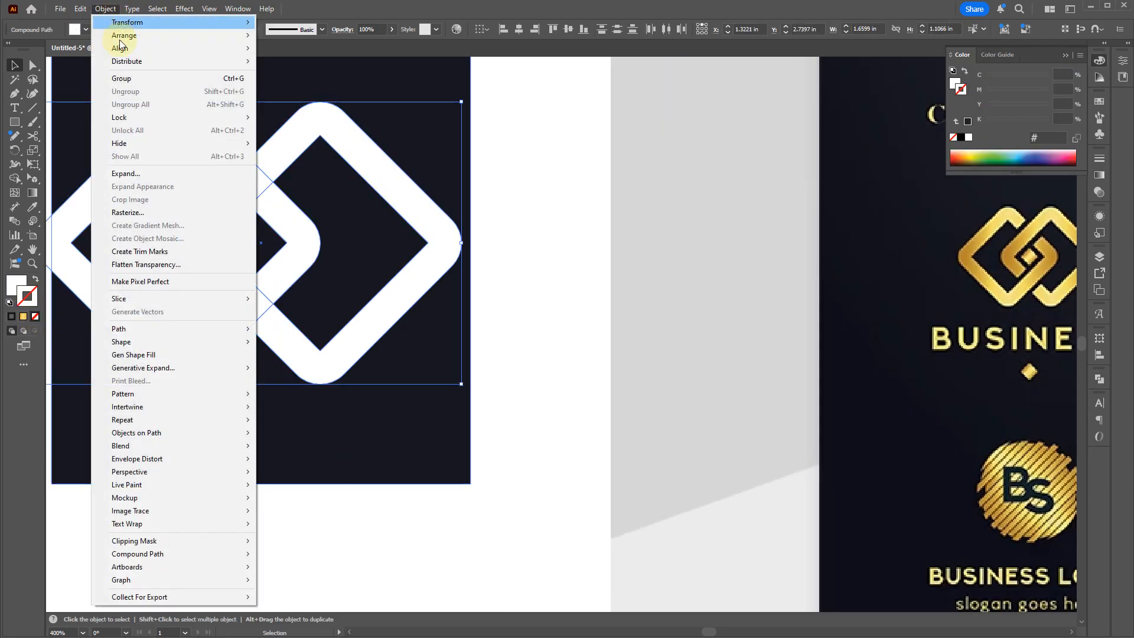
mouse_move(183, 331)
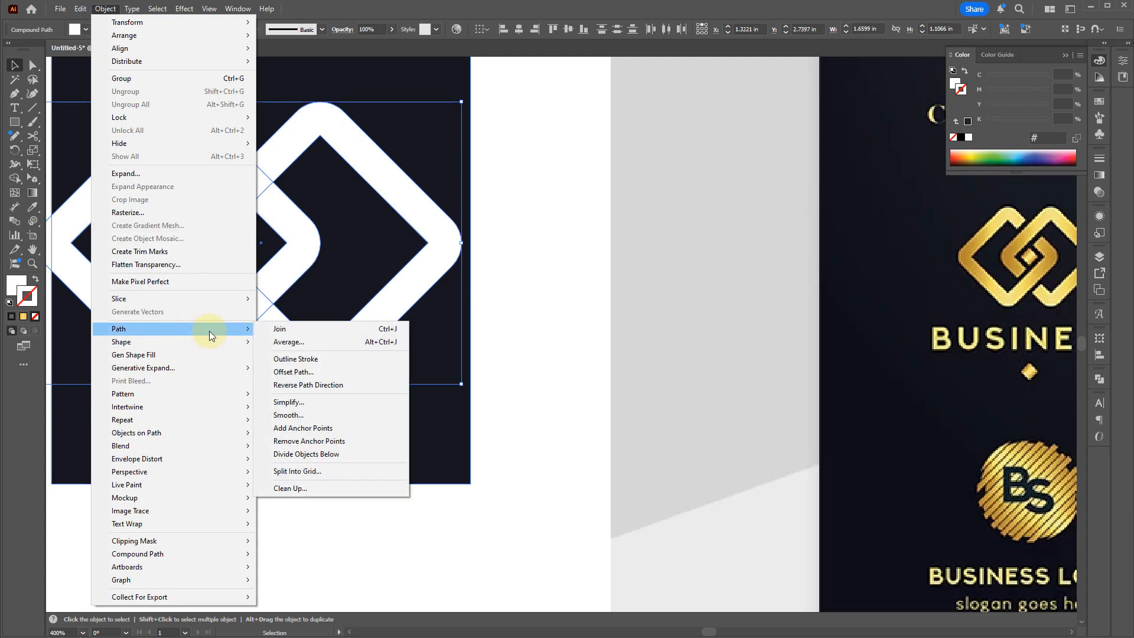
click(295, 359)
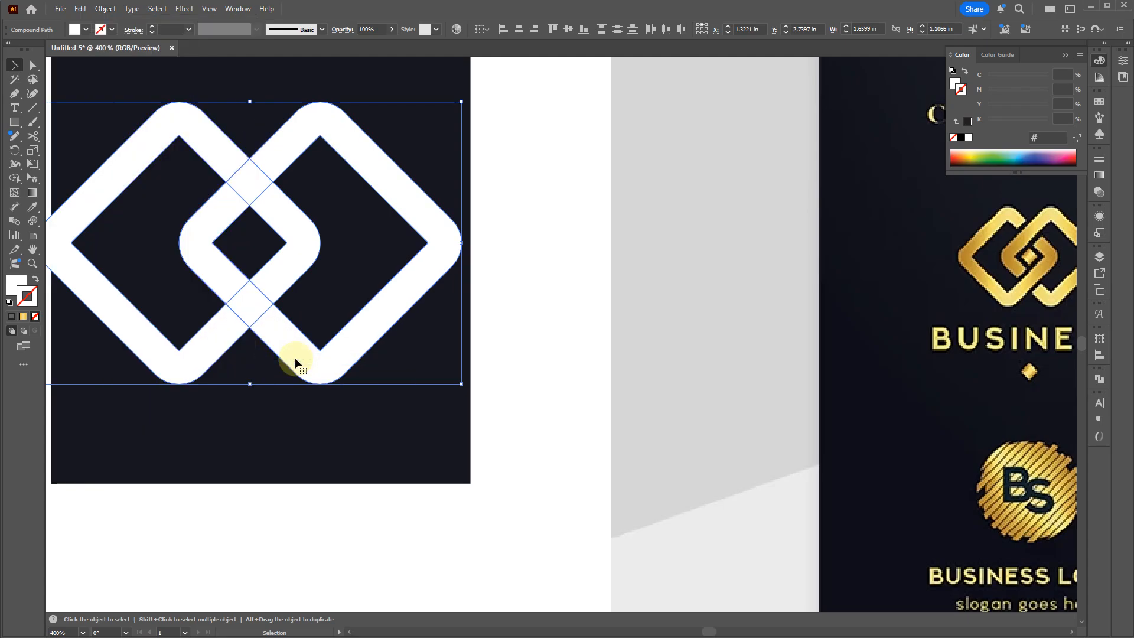
Start an Offset Path on the two frames with a previewed 0.05 in offset and Miter joins
key(a)
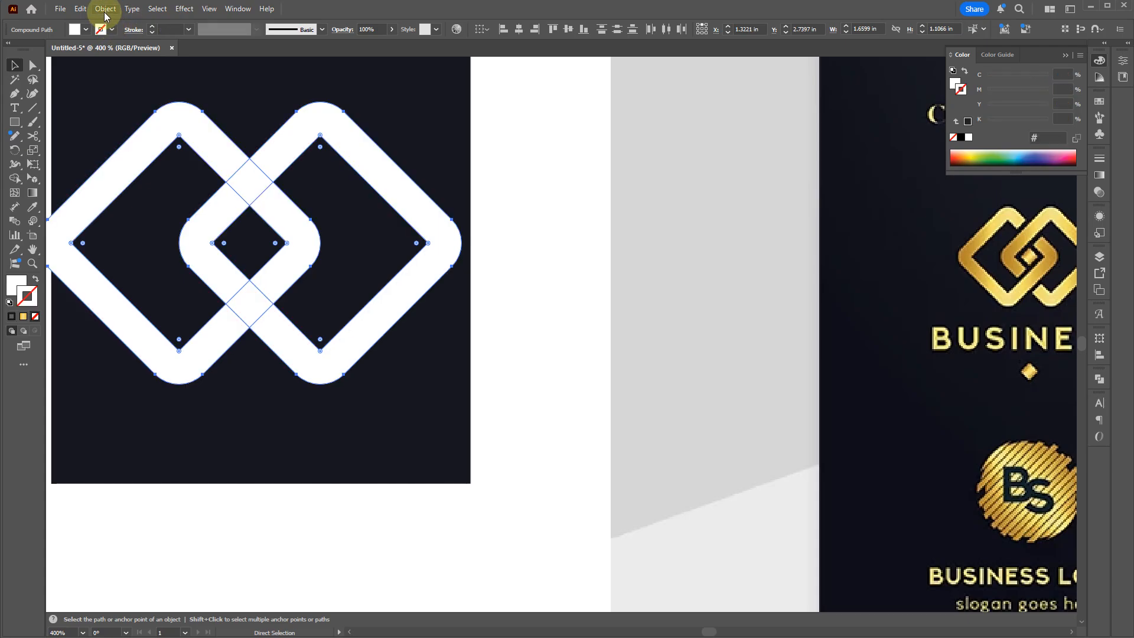
click(105, 12)
mouse_move(181, 329)
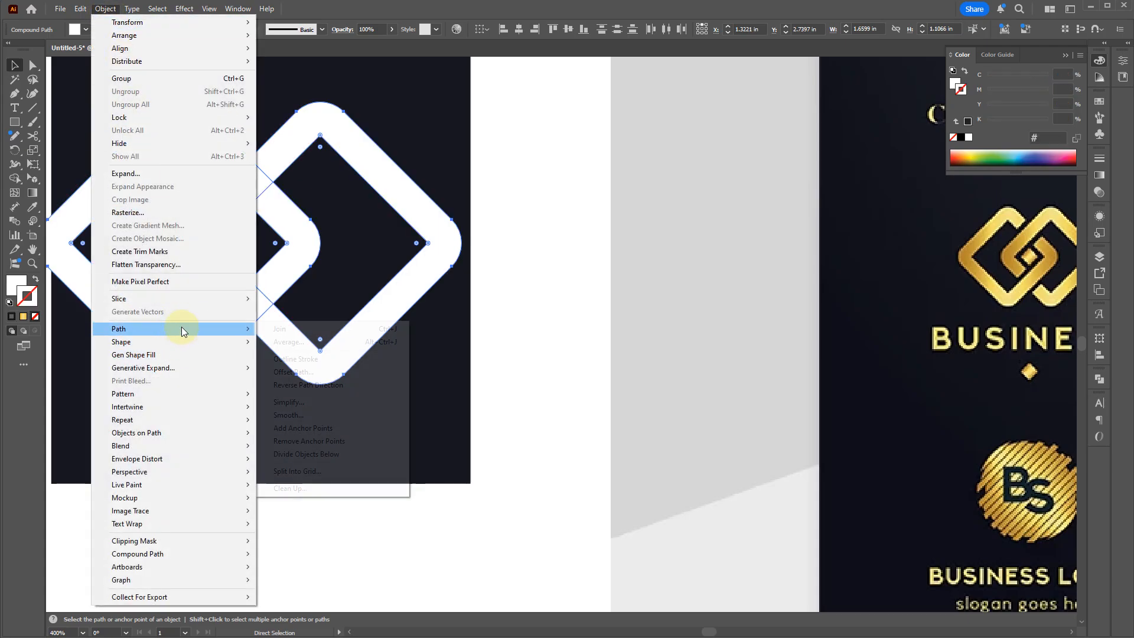
click(294, 371)
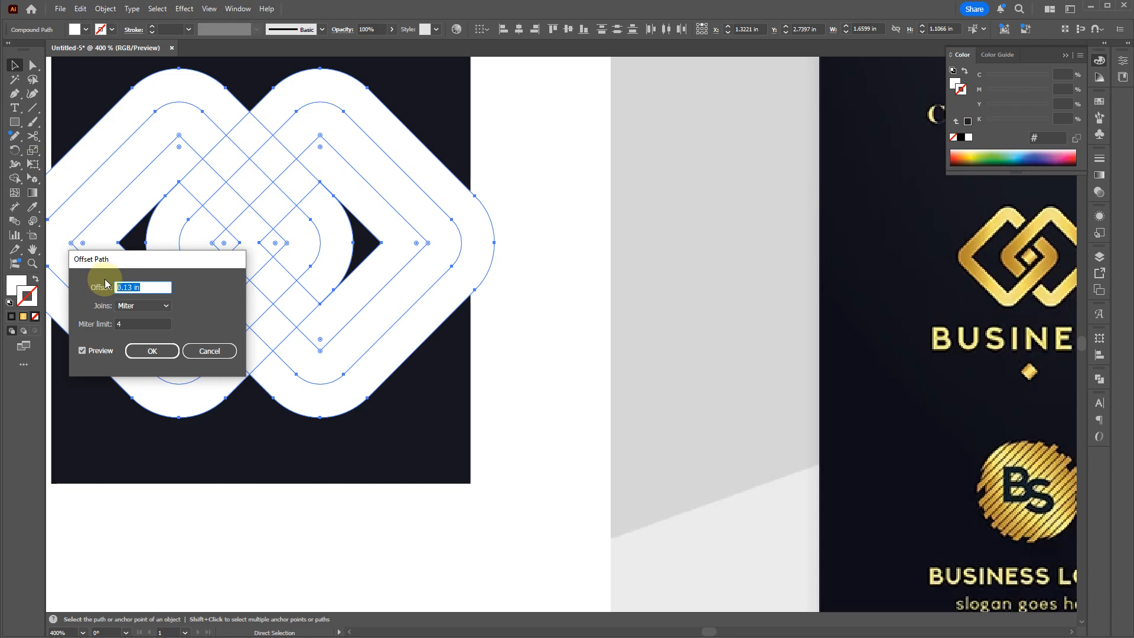
text(/8)
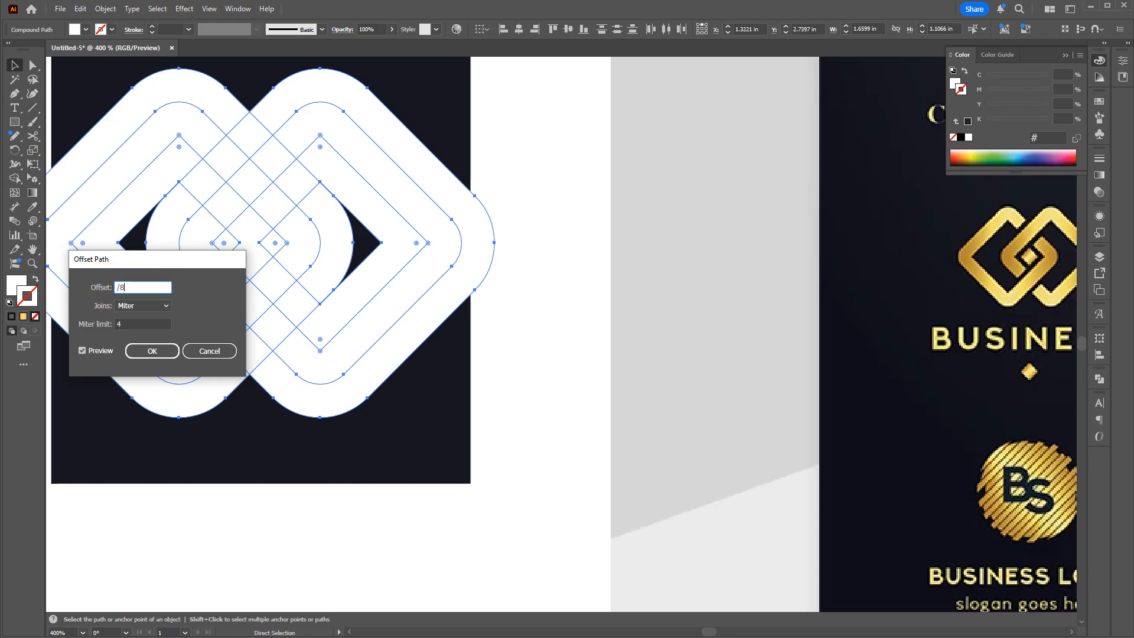
text(5)
click(87, 304)
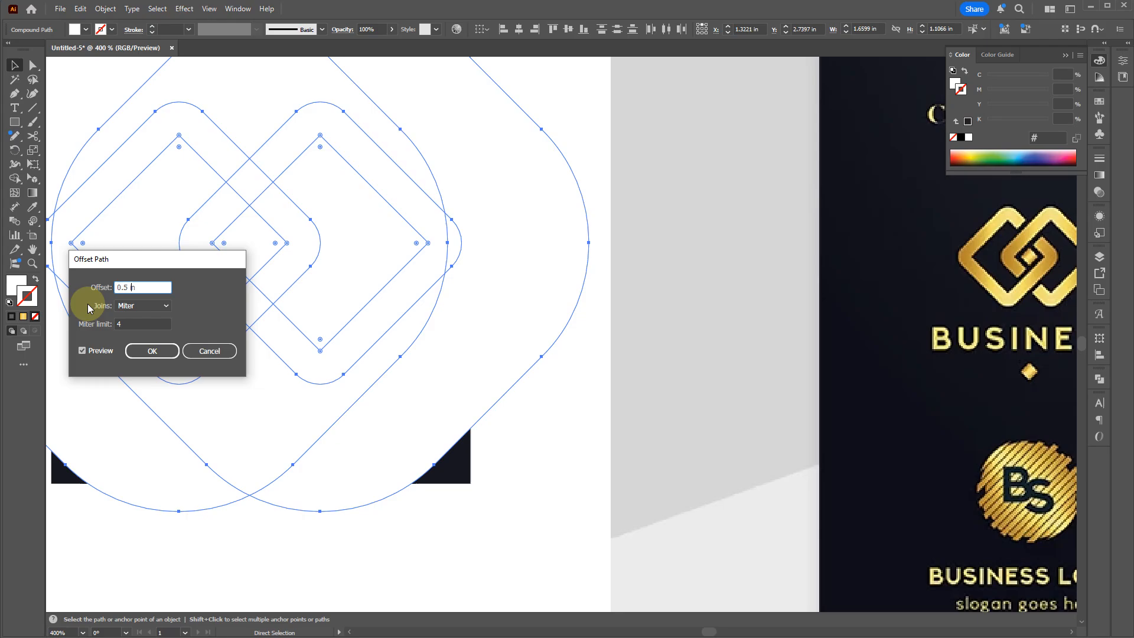
key(BackSpace)
text(05)
key(Tab)
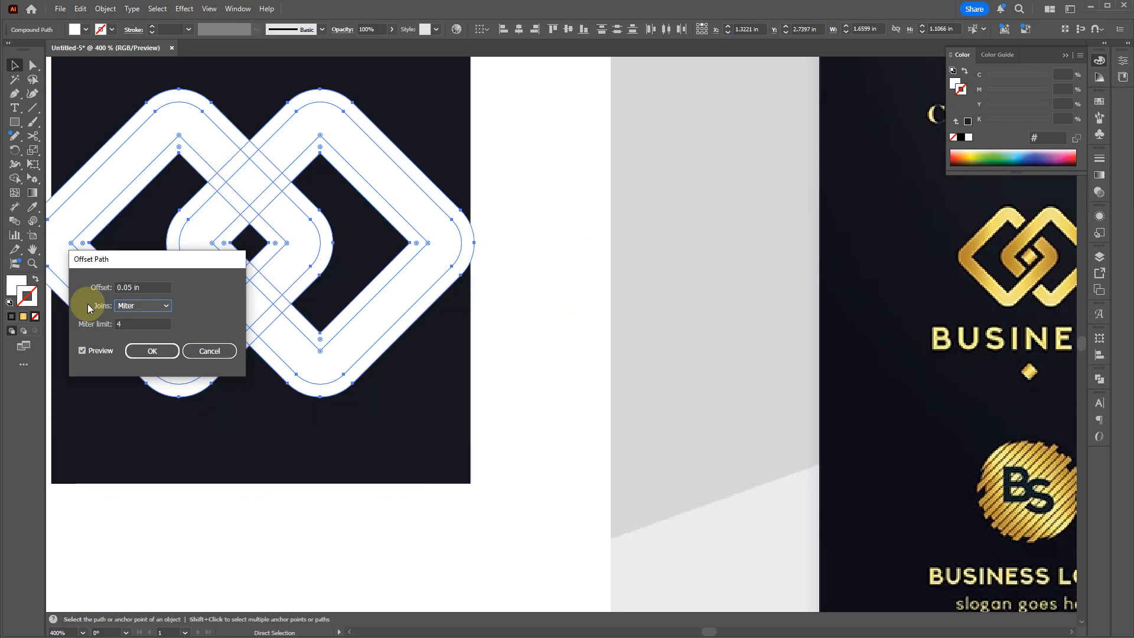
Set the path offset to 0.03 in and apply it to the frames
key(shift+Tab)
key(End)
key(BackSpace)
text(3)
key(Tab)
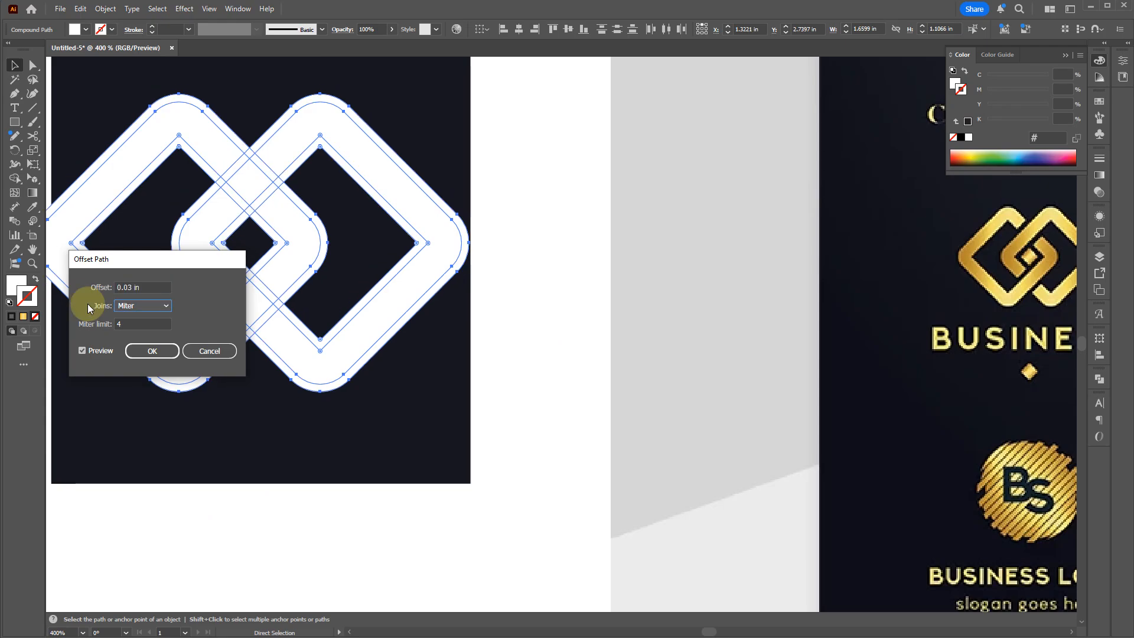
key(Return)
key(v)
Enlarge the dark background rectangle to about 1.99 by 1.87 in and position it behind the whole logo
scroll(450, 253, down, 1)
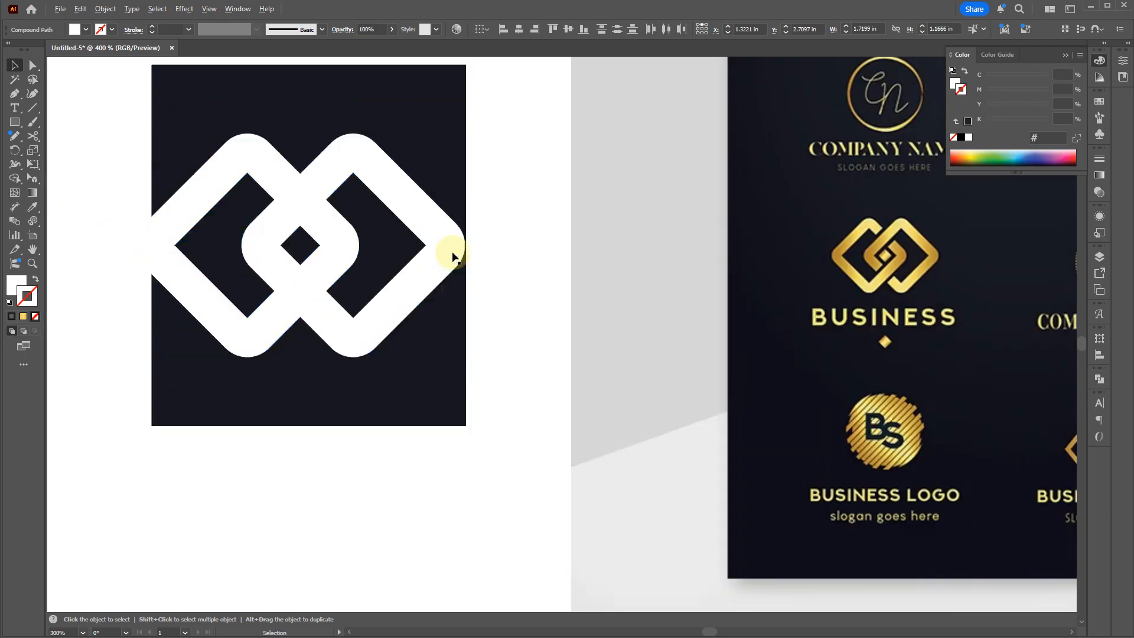
click(370, 393)
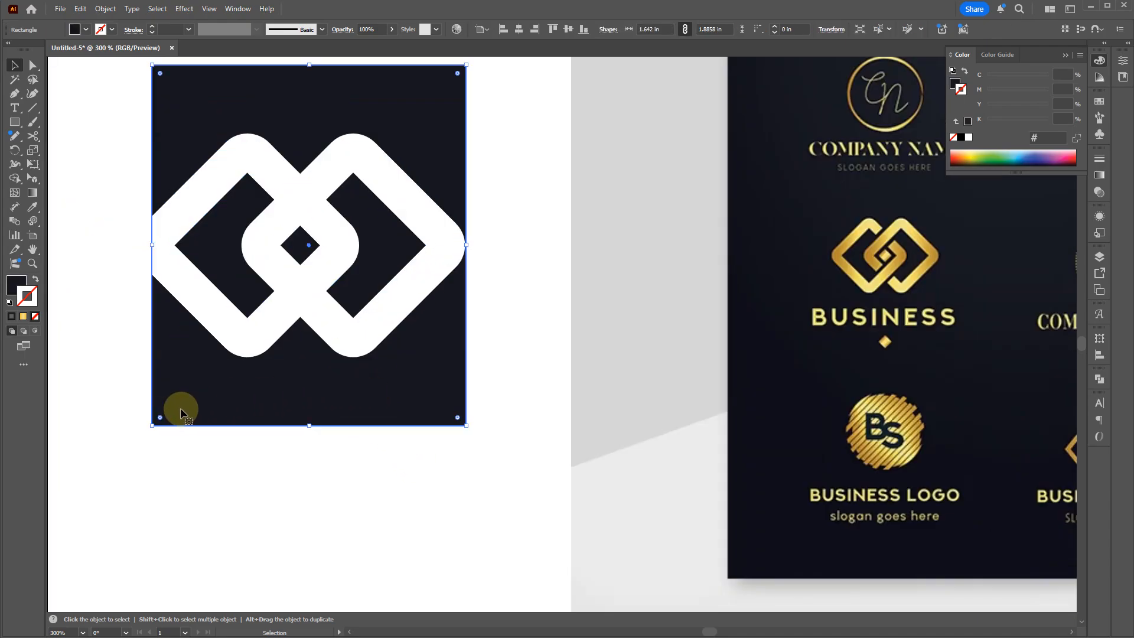
drag(153, 425, 90, 418)
mouse_move(366, 398)
mouse_down()
mouse_move(351, 410)
mouse_move(363, 398)
mouse_up()
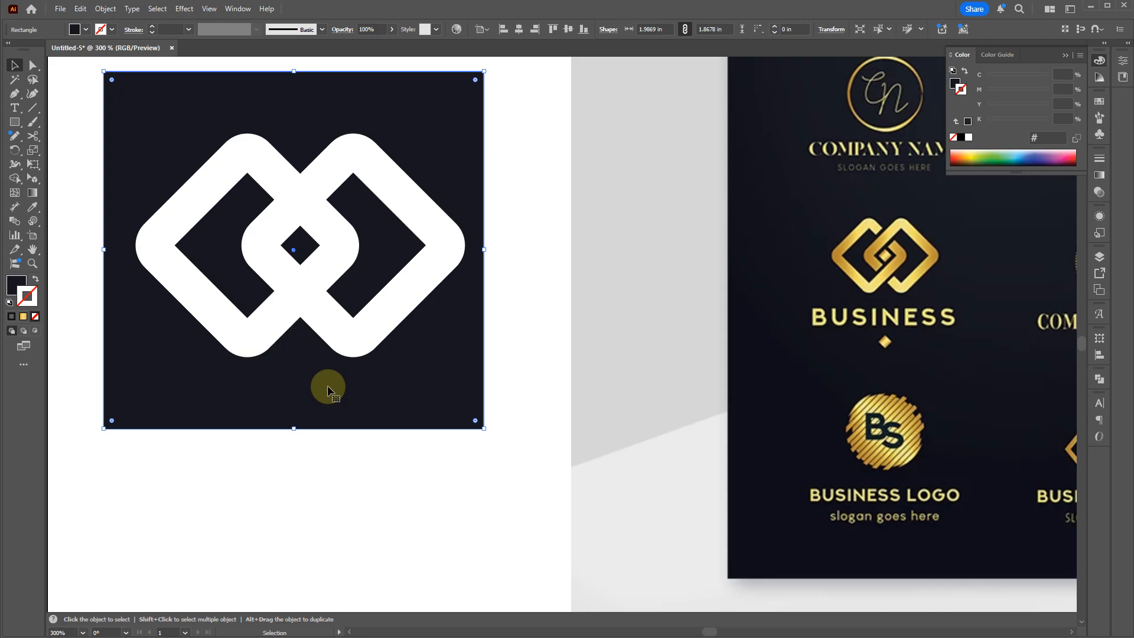
Lock the selected dark background rectangle
click(80, 9)
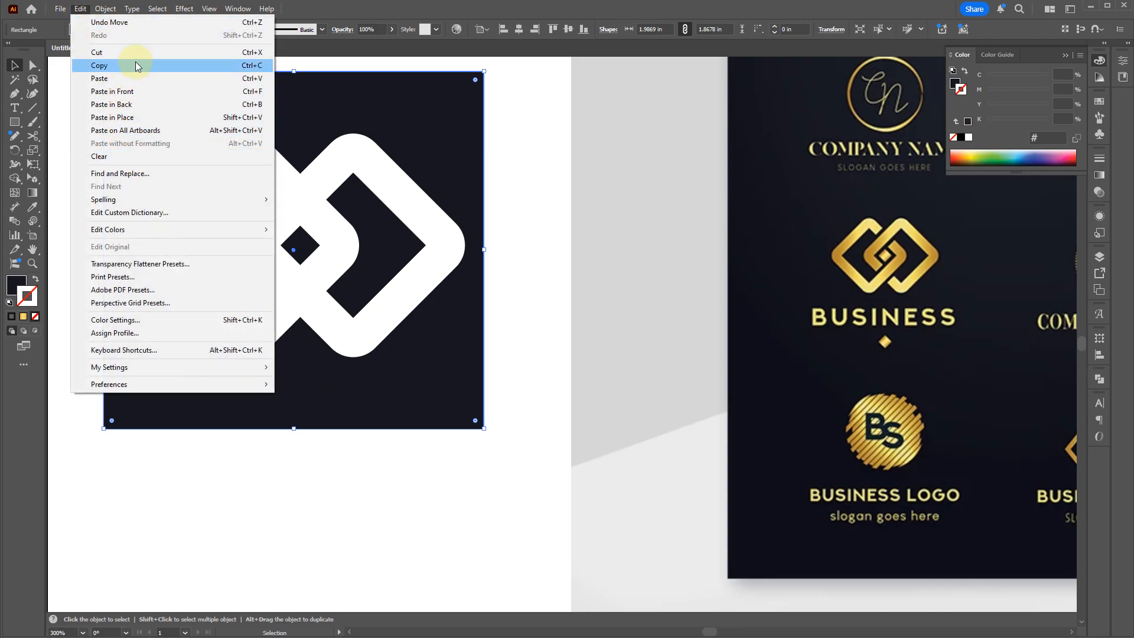
mouse_move(109, 10)
mouse_move(168, 123)
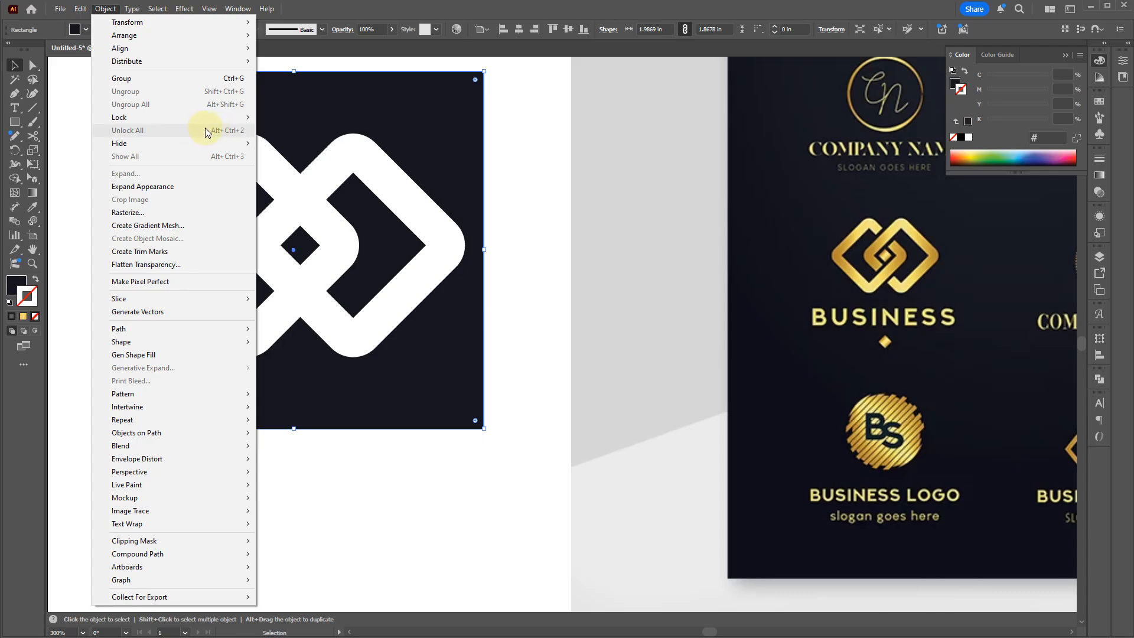
mouse_move(216, 120)
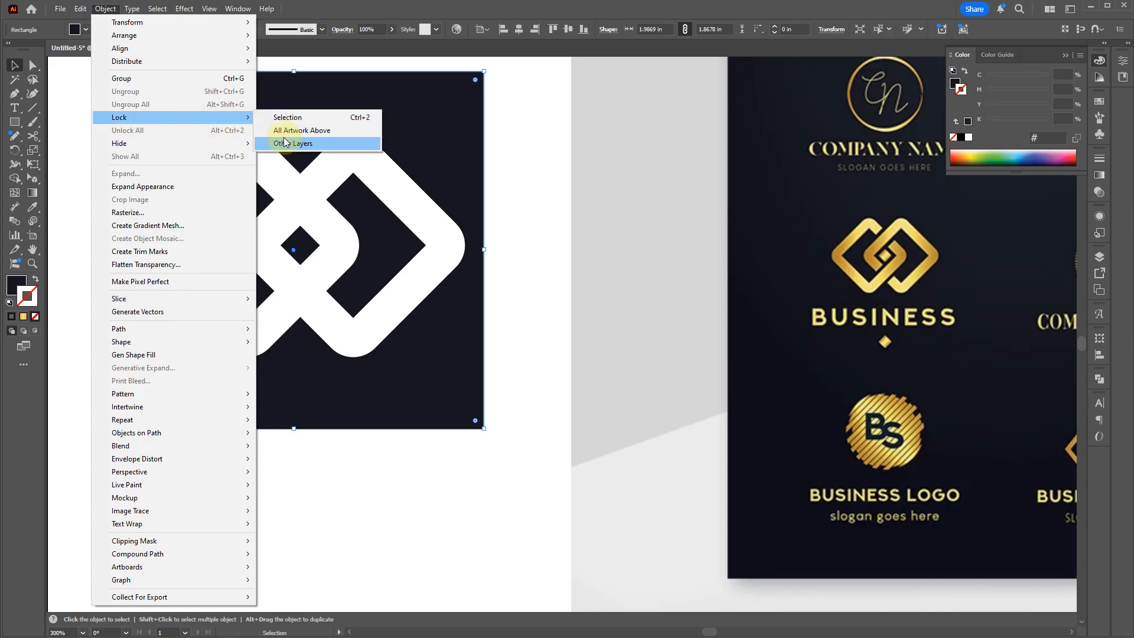
click(288, 117)
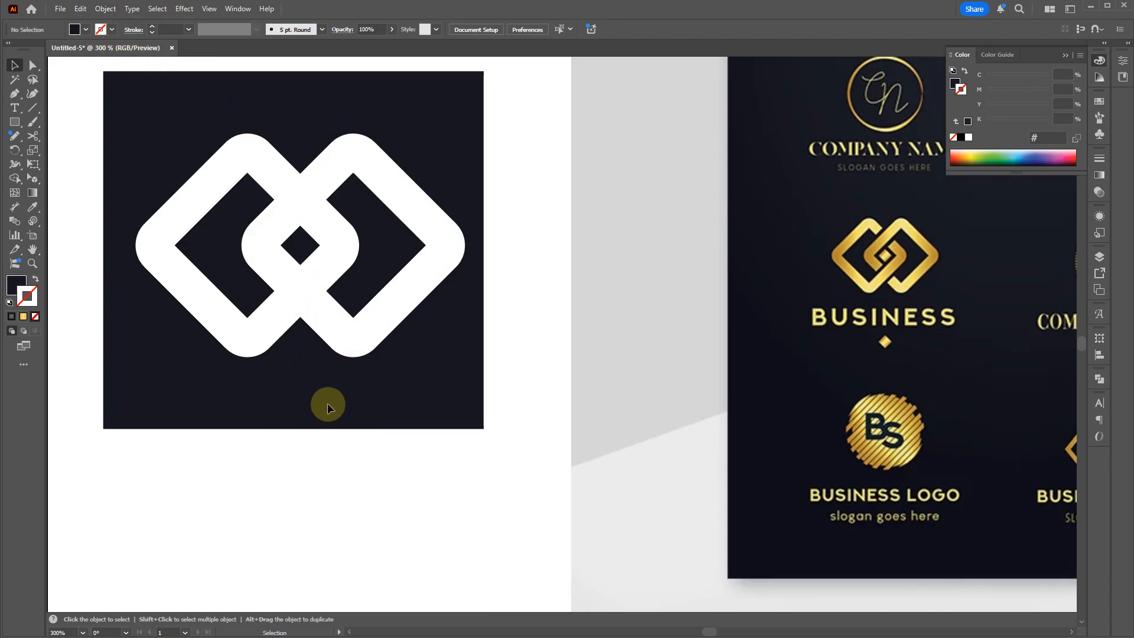
Divide the overlapping frames and their offset outlines with Pathfinder, and ungroup the resulting pieces
drag(471, 382, 132, 116)
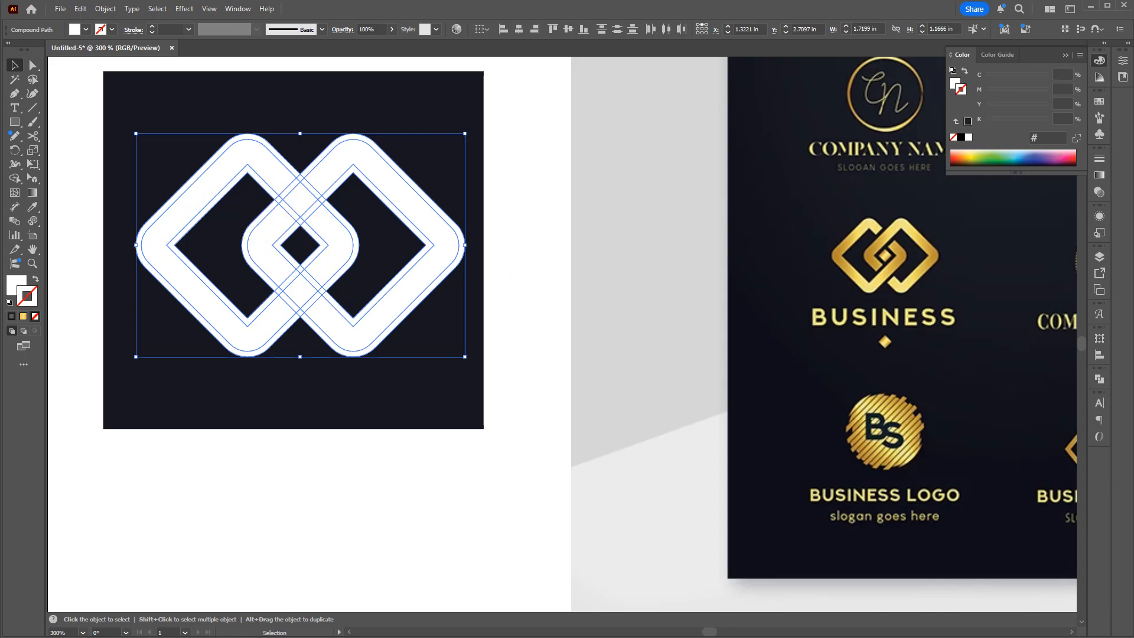
click(1099, 378)
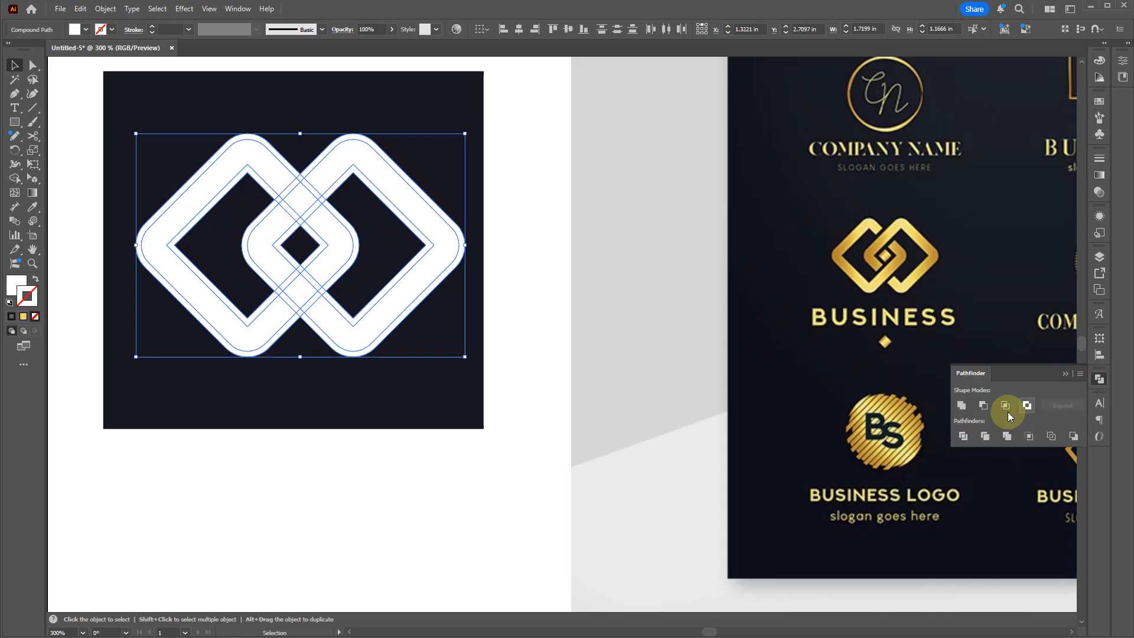
click(963, 437)
click(342, 427)
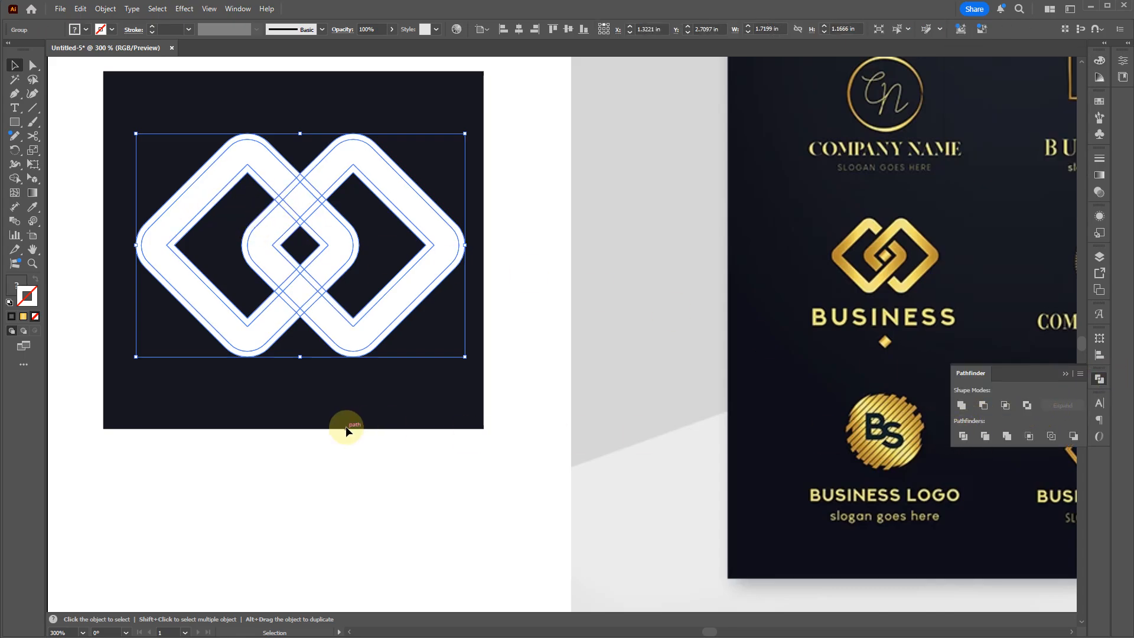
right_click(314, 229)
click(357, 395)
click(362, 382)
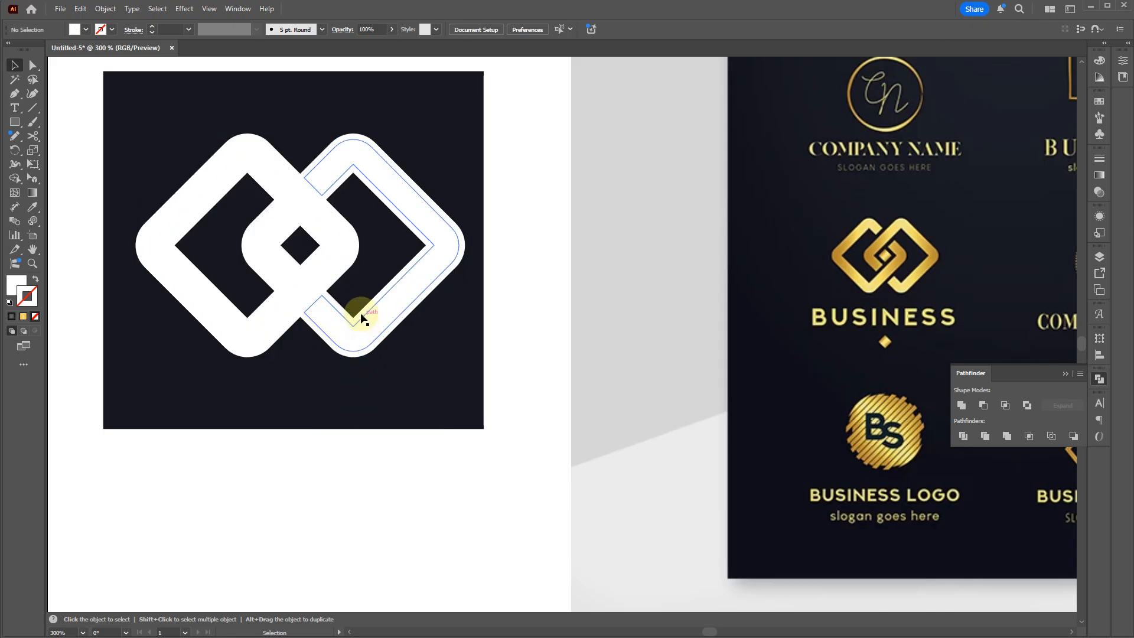
Delete the offset border pieces around the right frame and the slivers above the small central diamond opening
click(375, 322)
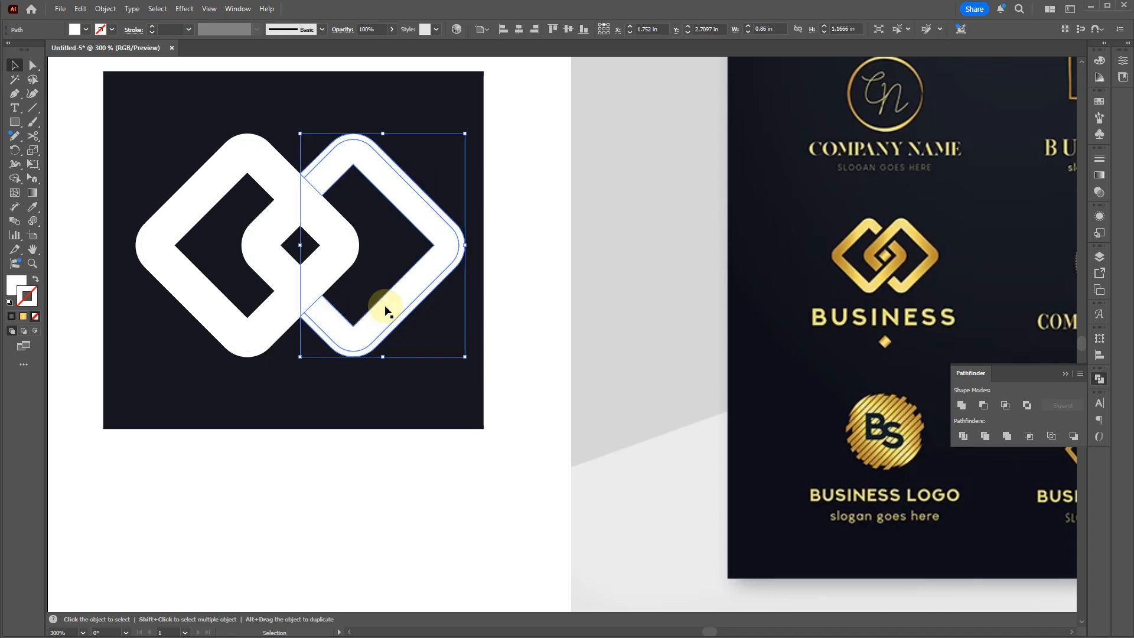
click(319, 211)
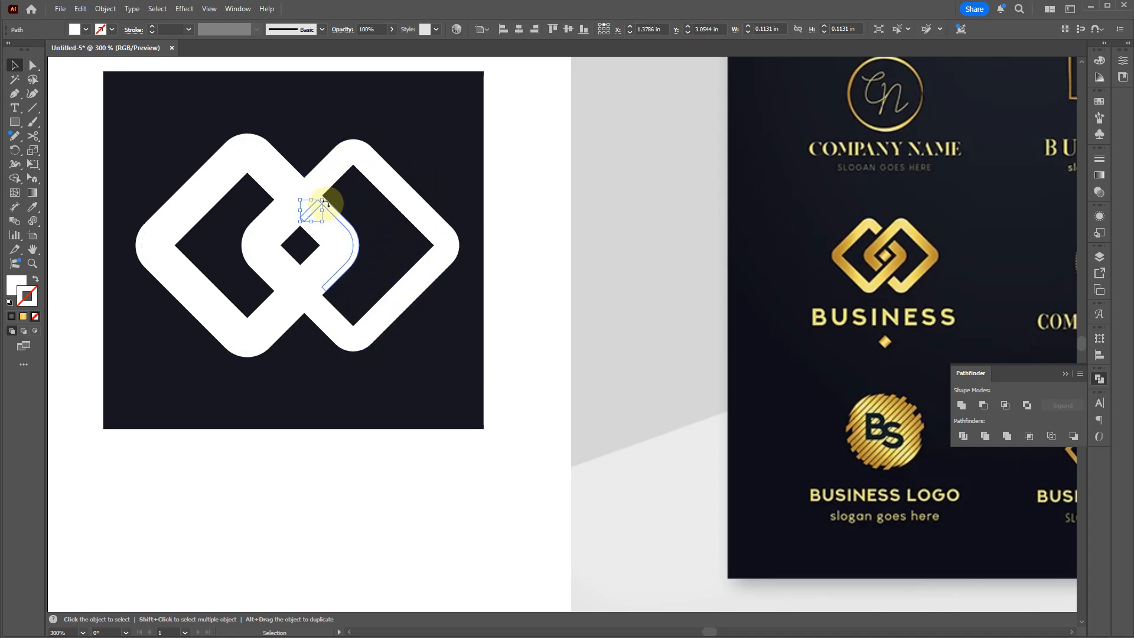
key(Delete)
click(319, 220)
key(Delete)
click(302, 231)
key(Delete)
click(296, 235)
key(Delete)
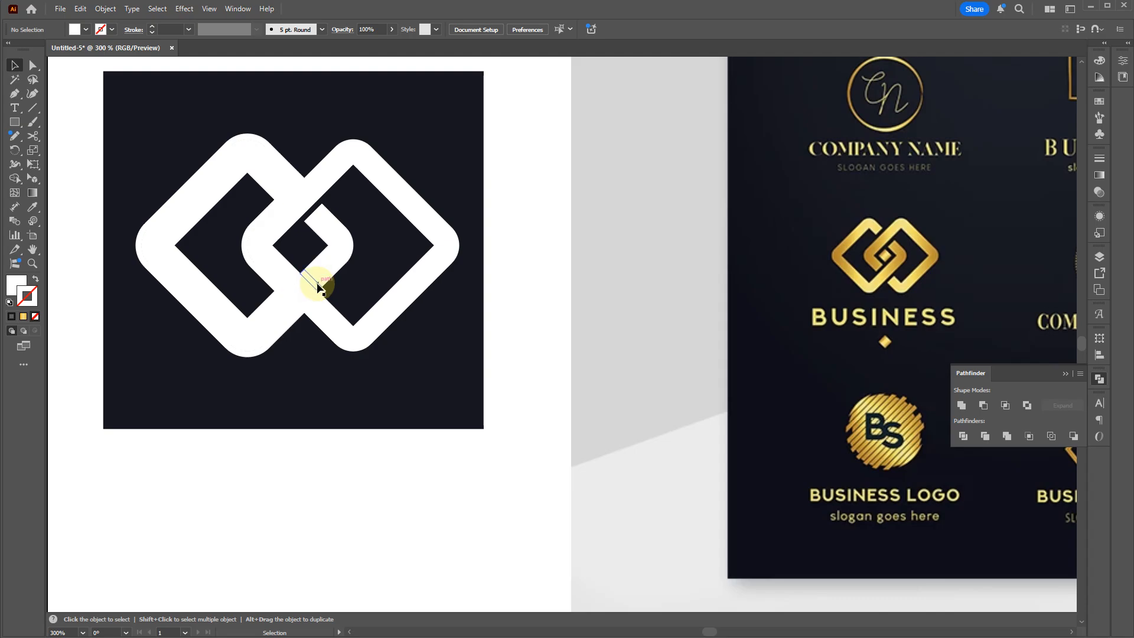
Delete the offset slivers below the central opening and the inner and outer border pieces of the left frame
click(297, 270)
key(Delete)
click(276, 293)
key(Delete)
click(252, 181)
key(Delete)
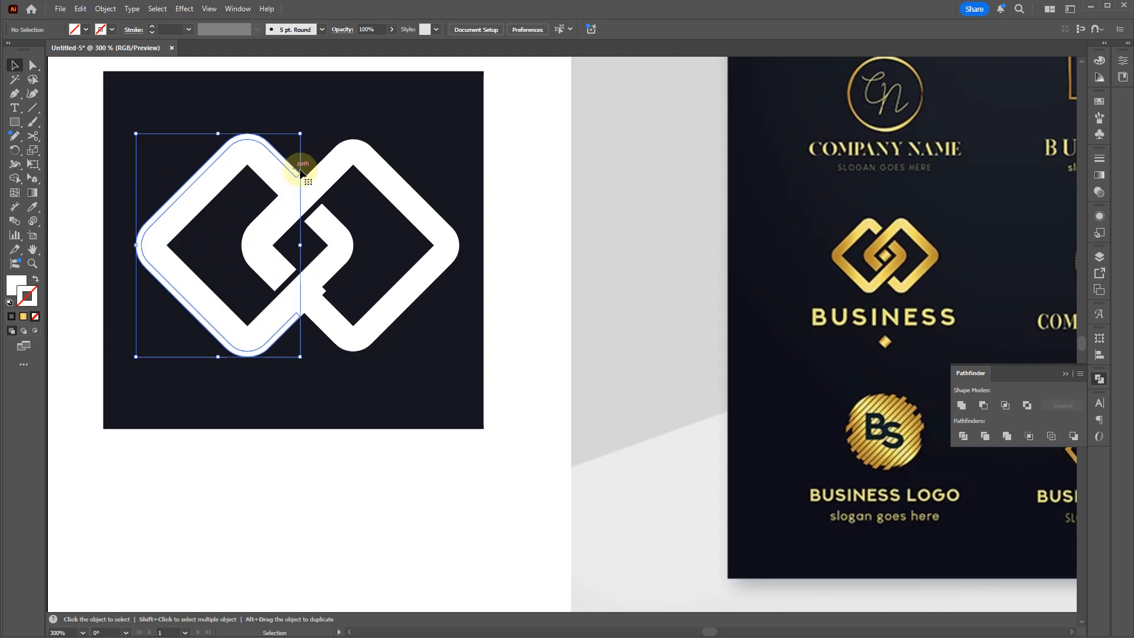
click(299, 171)
key(Delete)
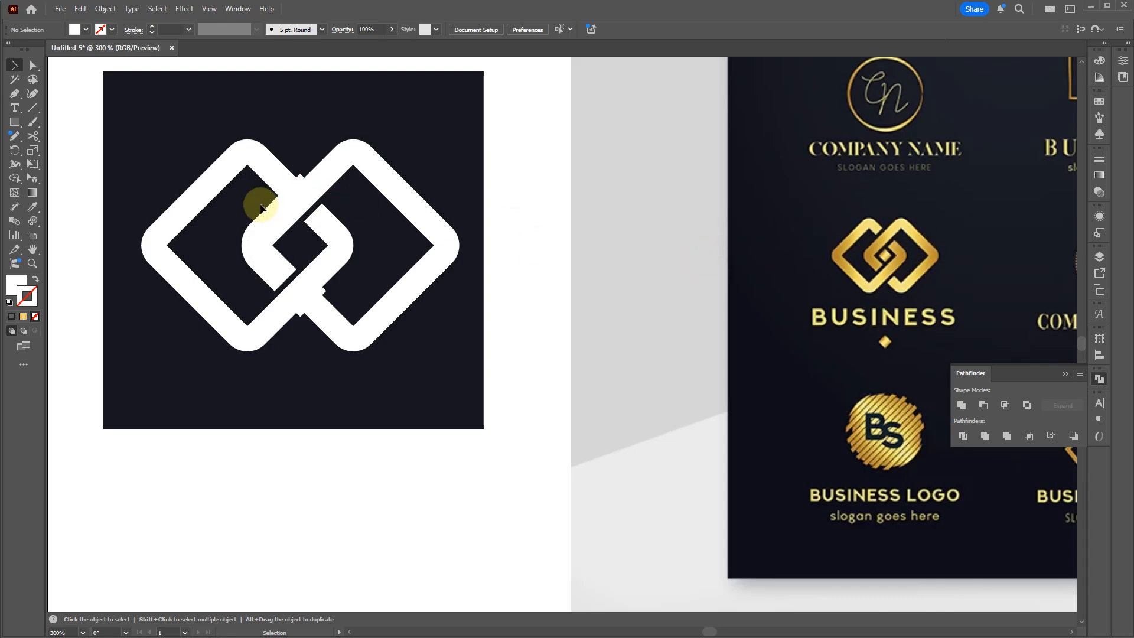
Delete the leftover slivers at the upper crossing and along the outside of the inner left corner
click(300, 178)
key(Delete)
click(271, 201)
key(Delete)
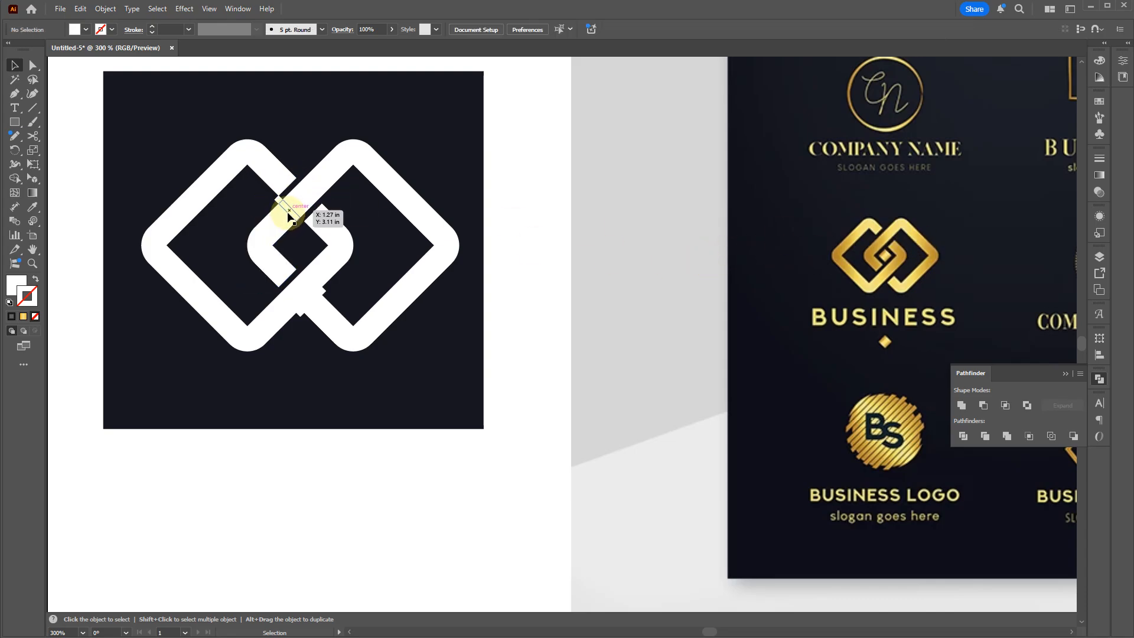
Delete the leftover slivers at the lower crossing to open the gap beside the left frame, keeping the overlap piece
click(262, 248)
click(304, 310)
key(Delete)
click(308, 300)
key(Delete)
key(ctrl+z)
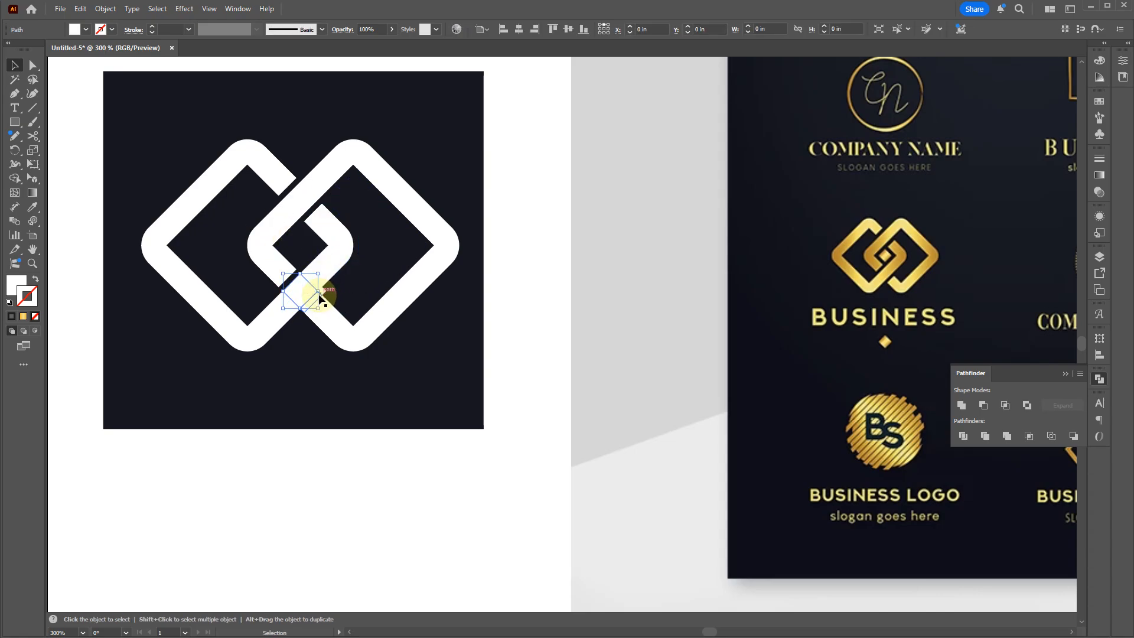
click(342, 345)
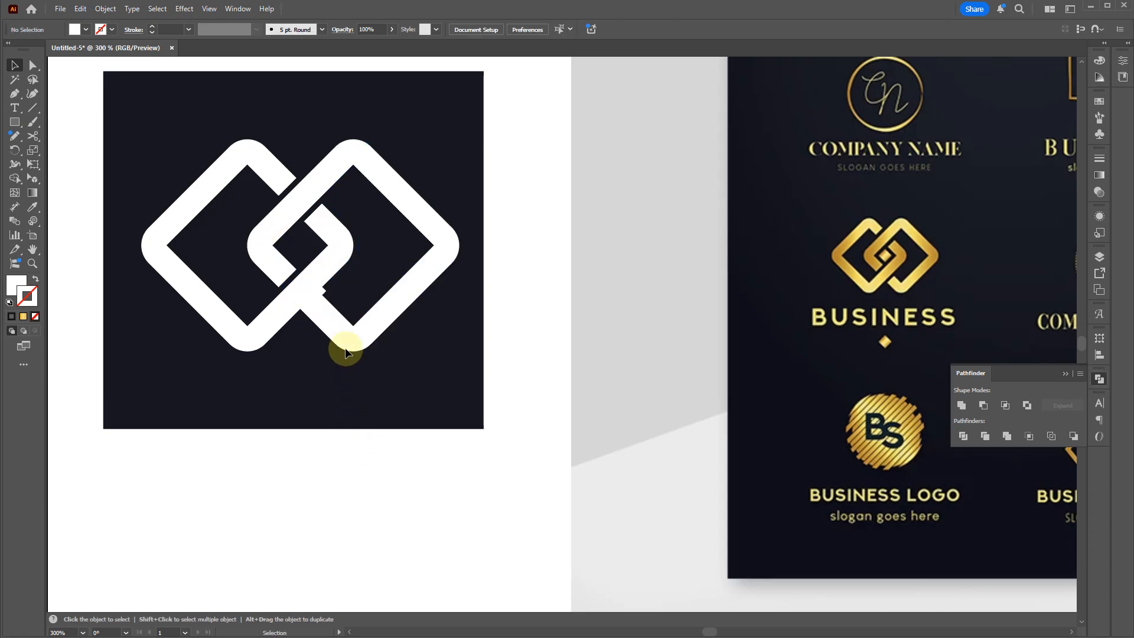
click(325, 292)
key(Delete)
click(310, 306)
key(Delete)
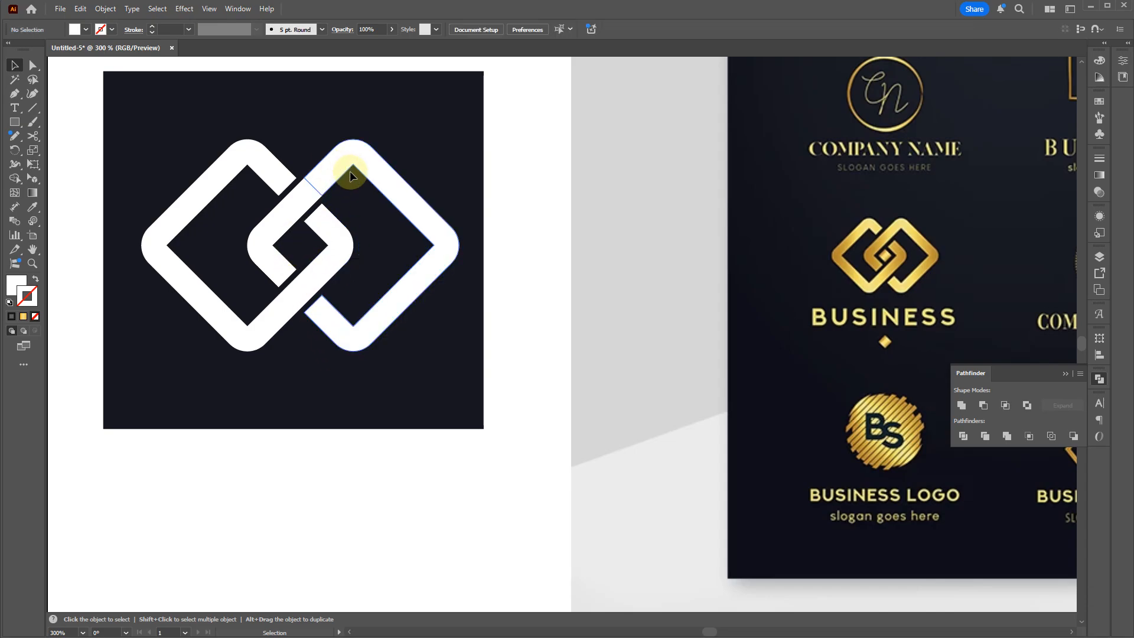
Delete the unfilled shape inside the right frame and check the remaining pieces in outline view
click(405, 226)
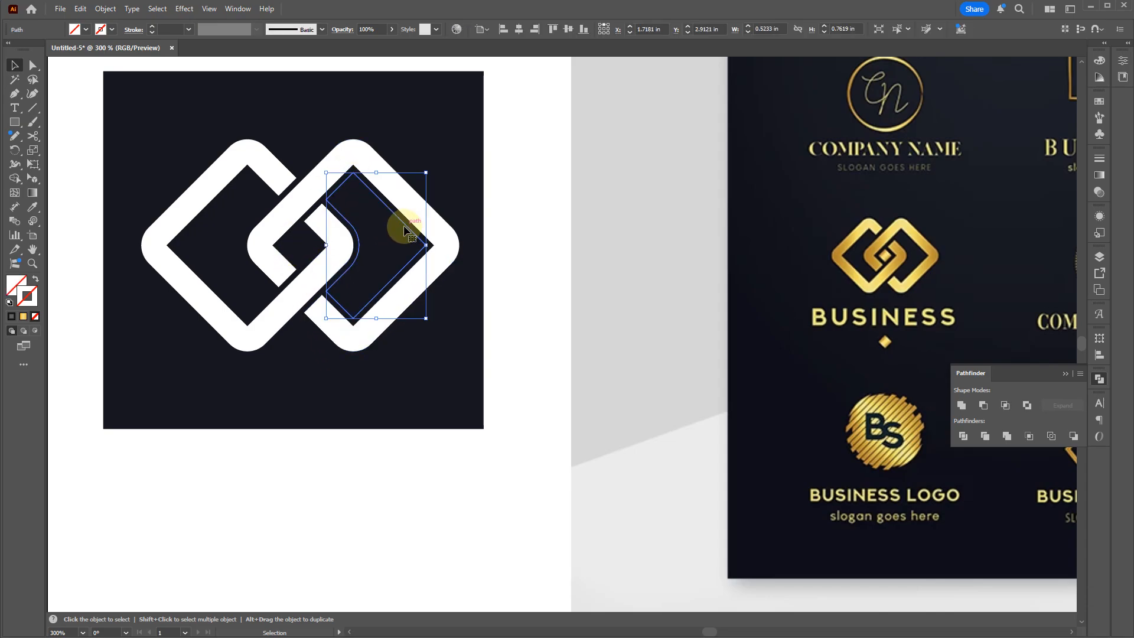
key(Delete)
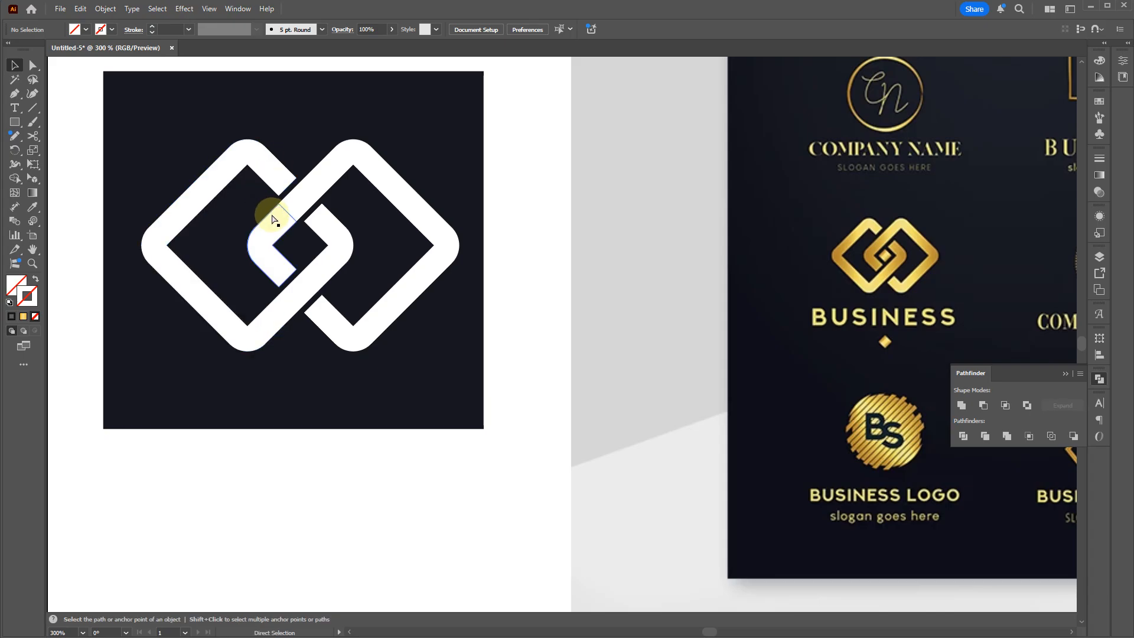
key(ctrl+y)
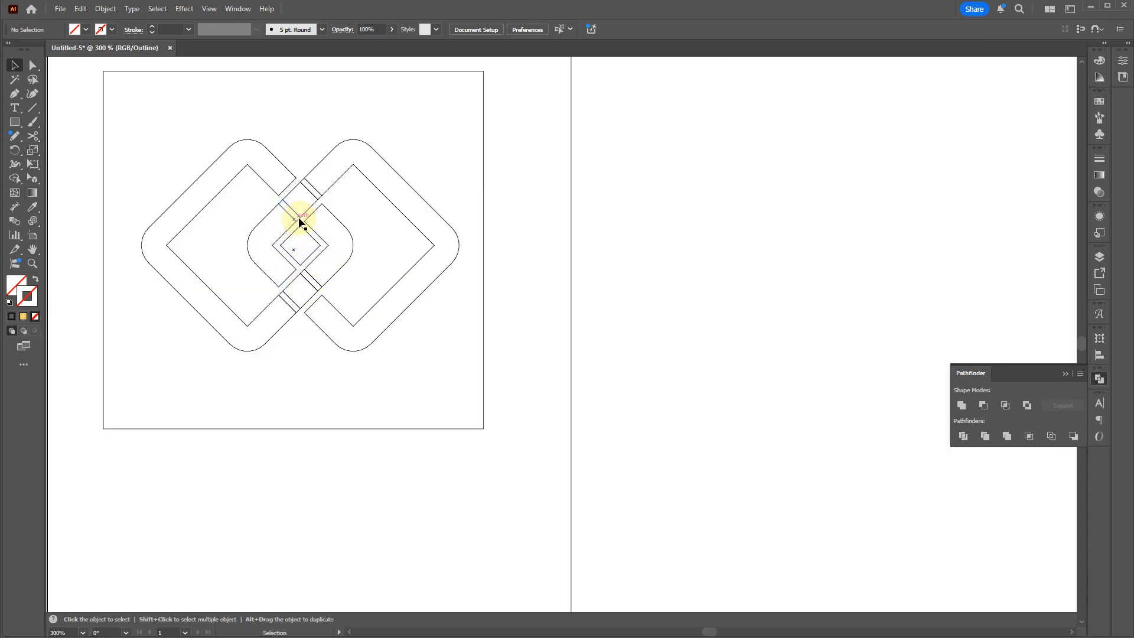
key(ctrl+y)
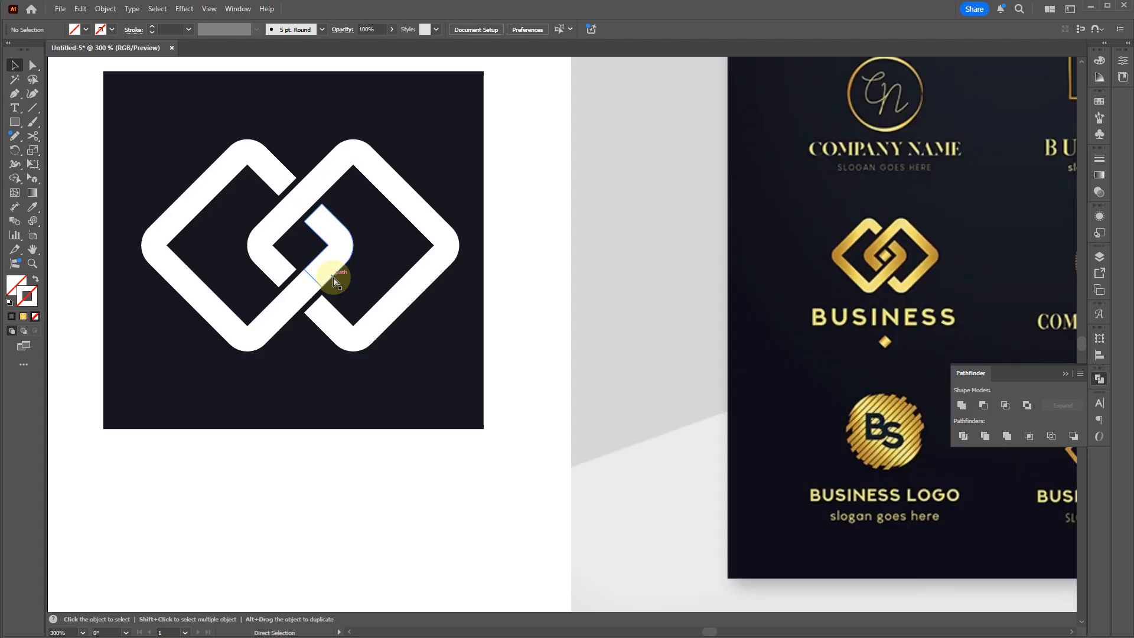
Fill the small diamond at the logo's centre with white and select all the logo pieces
click(312, 240)
key(shift+x)
drag(463, 390, 132, 106)
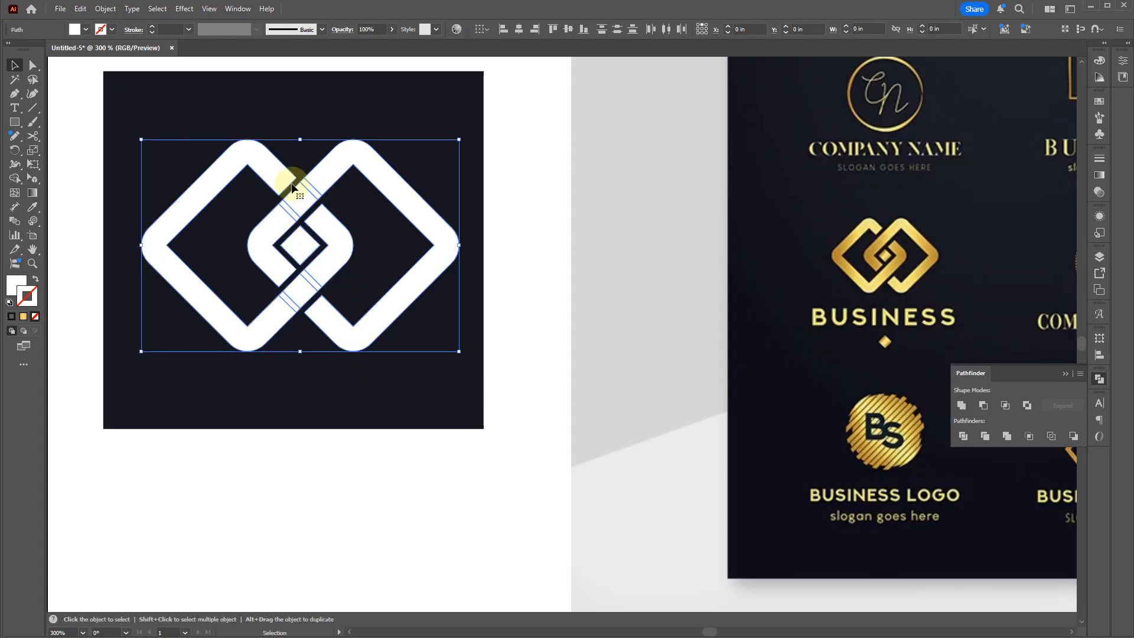
Unite the selected logo pieces and apply the gold gradient fill and yellow outline sampled from the hexagon logo
click(961, 406)
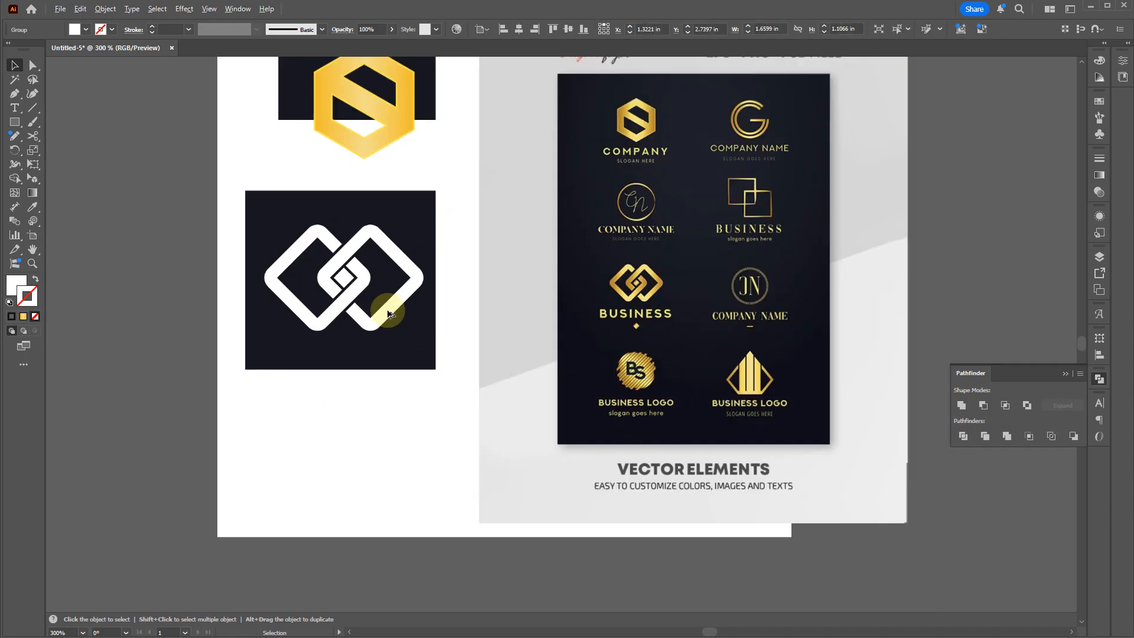
scroll(384, 304, up, 2)
key(i)
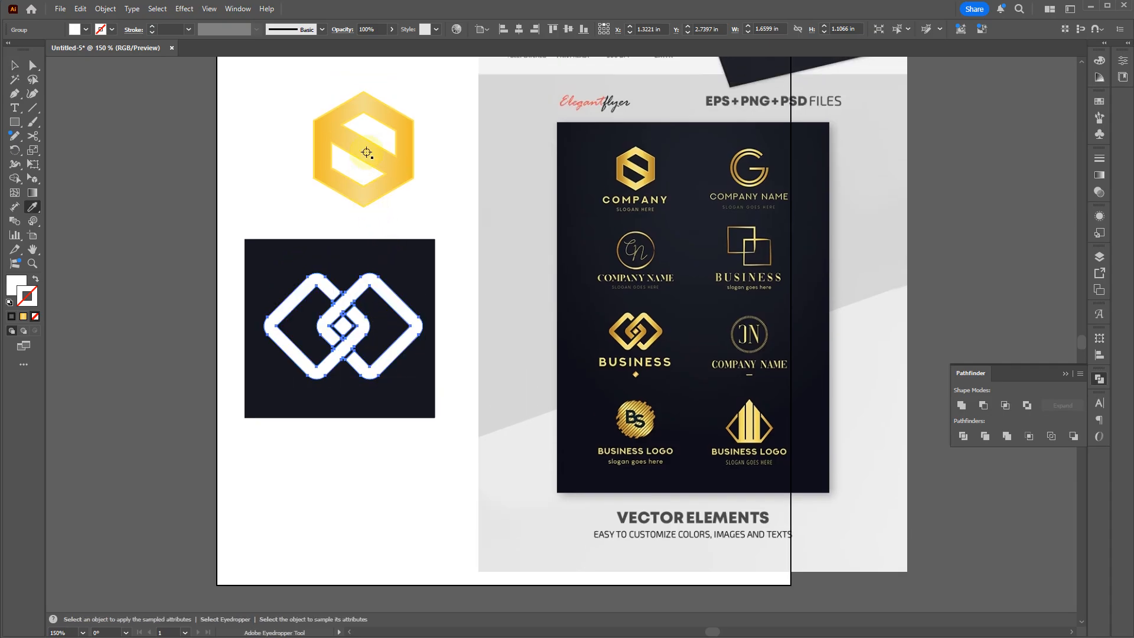
click(368, 151)
click(368, 155)
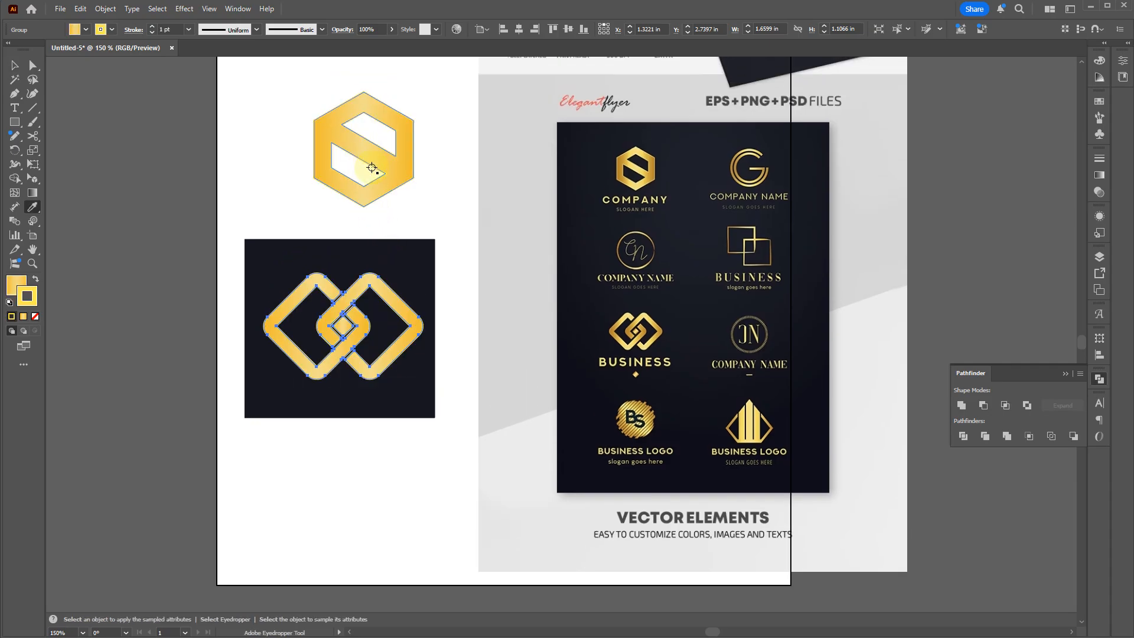
scroll(386, 313, up, 2)
key(v)
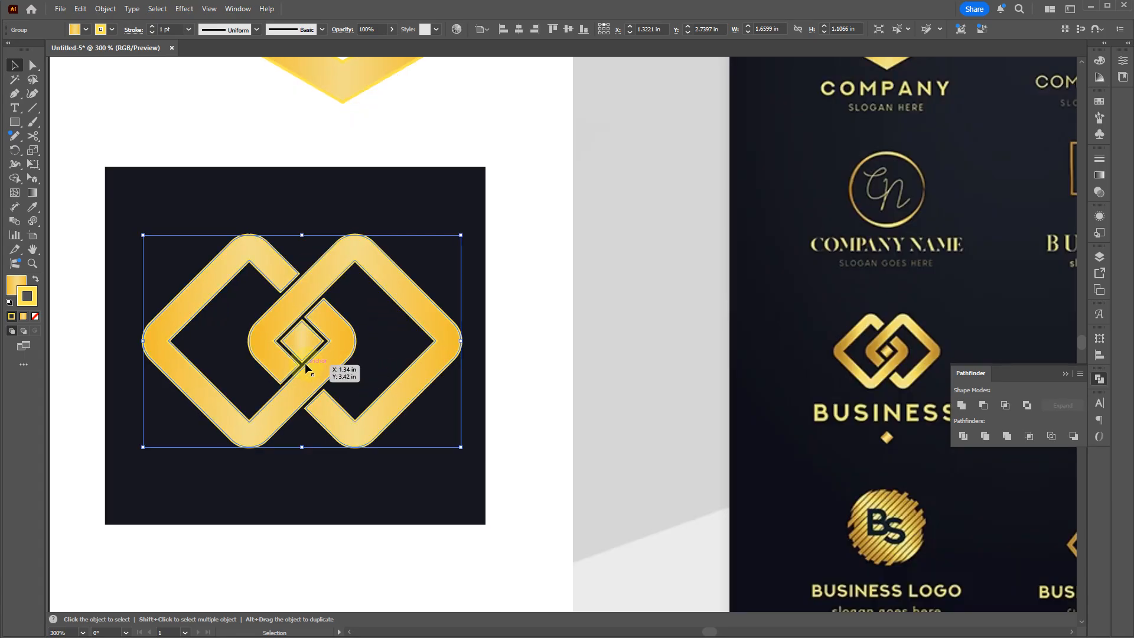
click(360, 547)
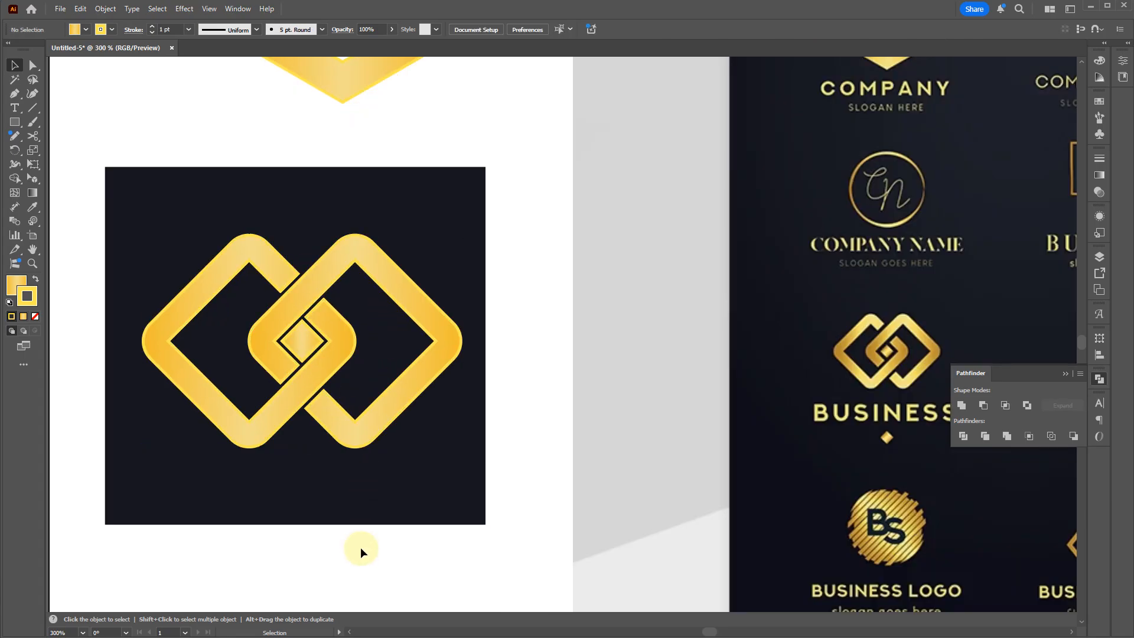
Ungroup the interlocking logo and select only the small diamond at its centre
click(317, 364)
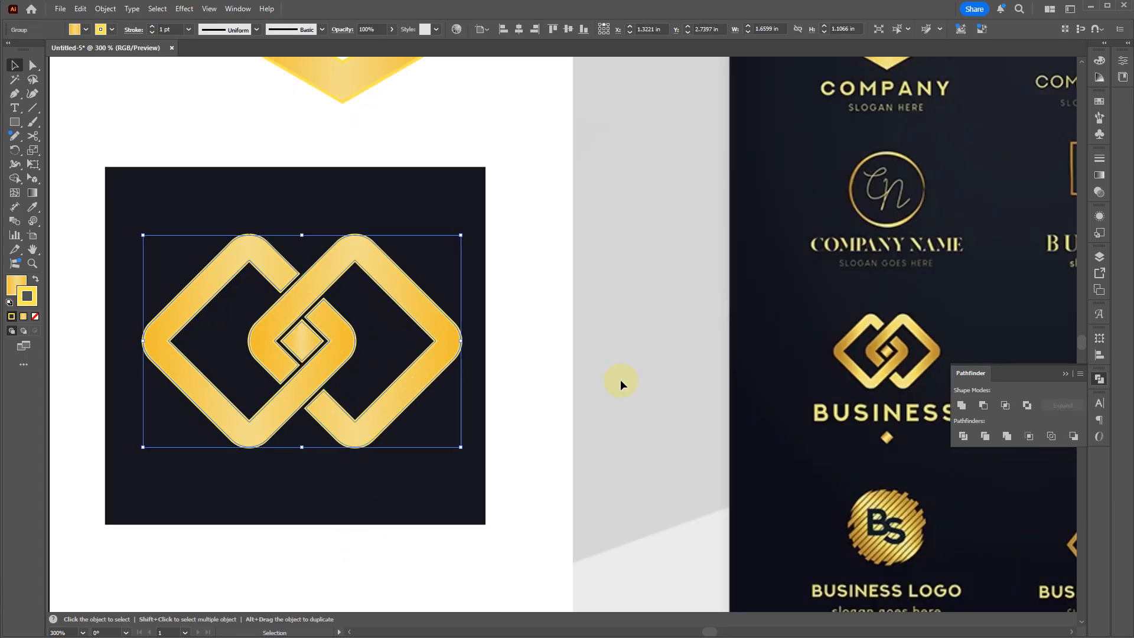
click(316, 340)
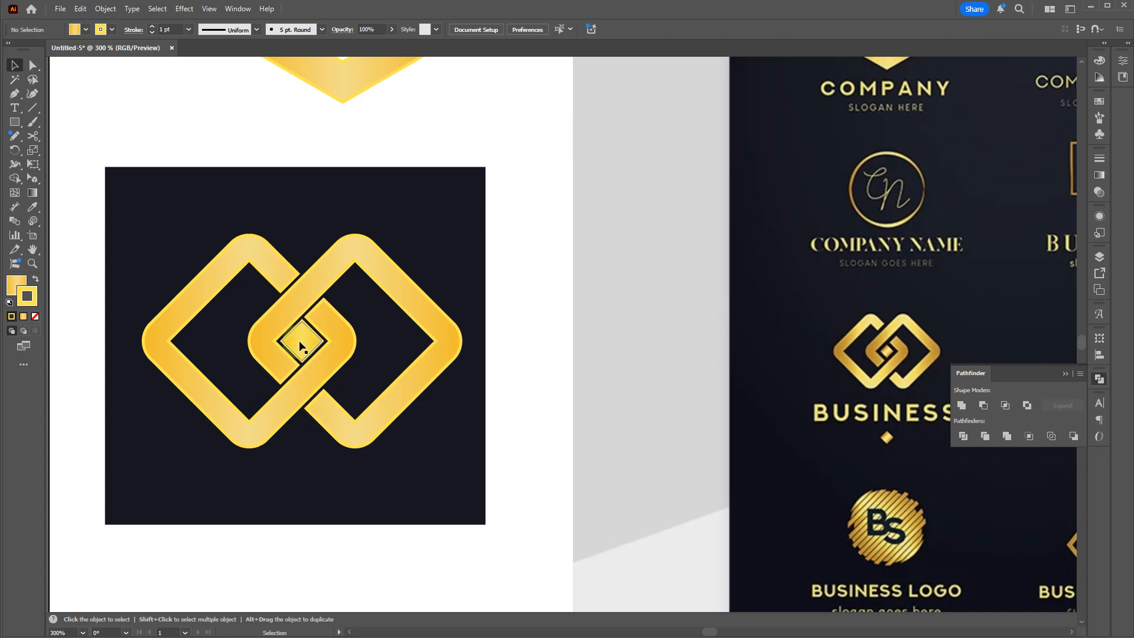
click(300, 342)
right_click(300, 341)
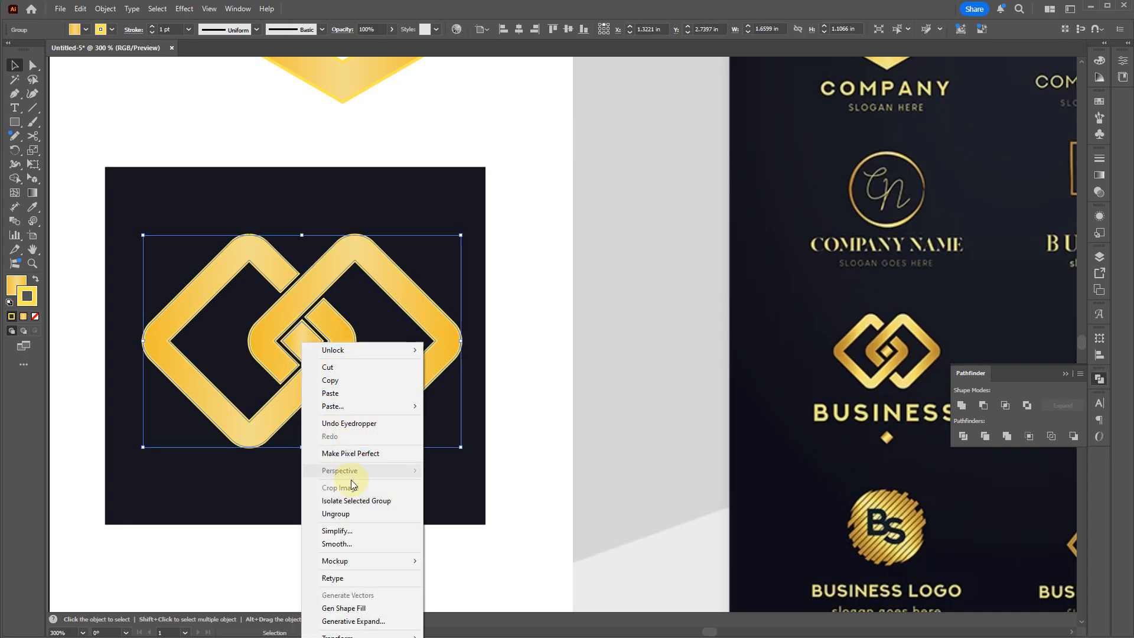
click(353, 512)
click(349, 478)
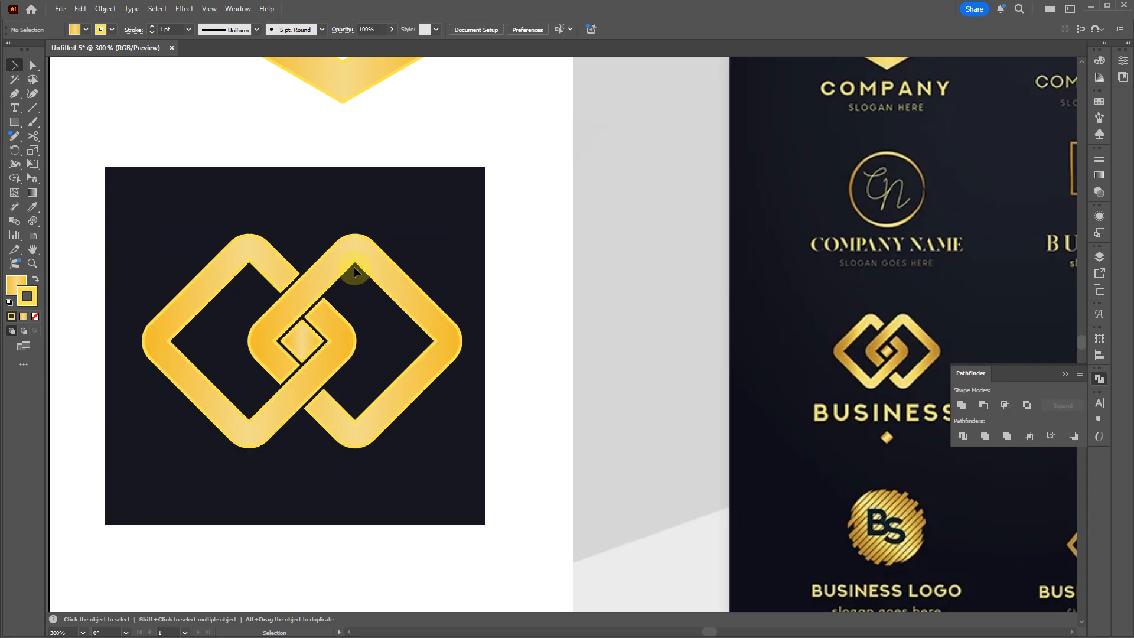
click(302, 342)
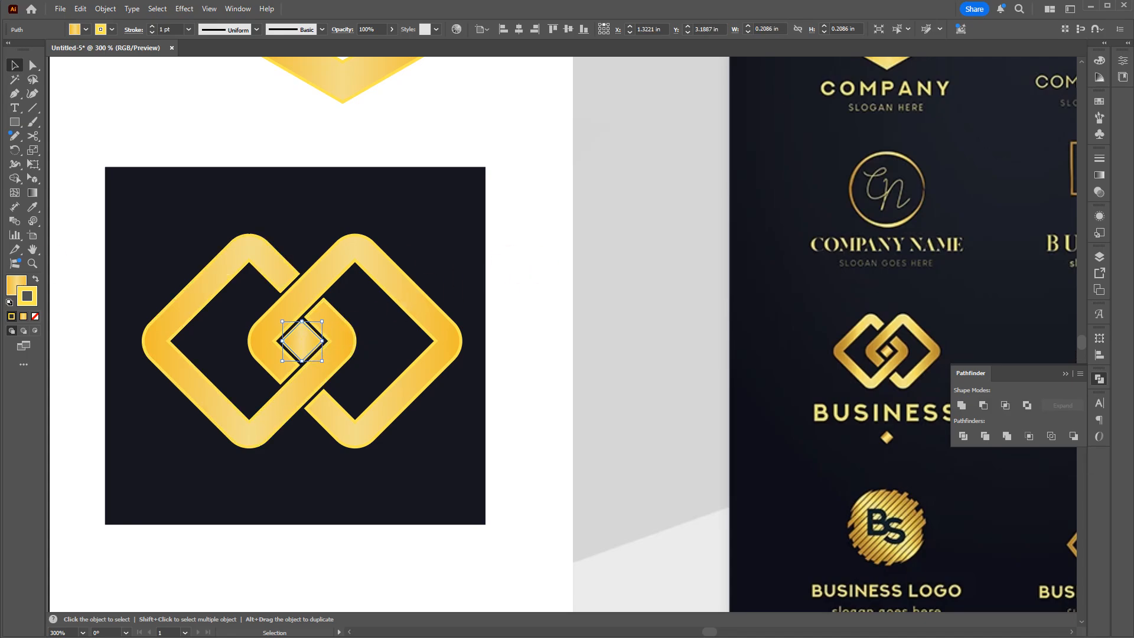
Apply the gold gradient to the centre diamond's stroke and make its fill gradient active for editing
key(g)
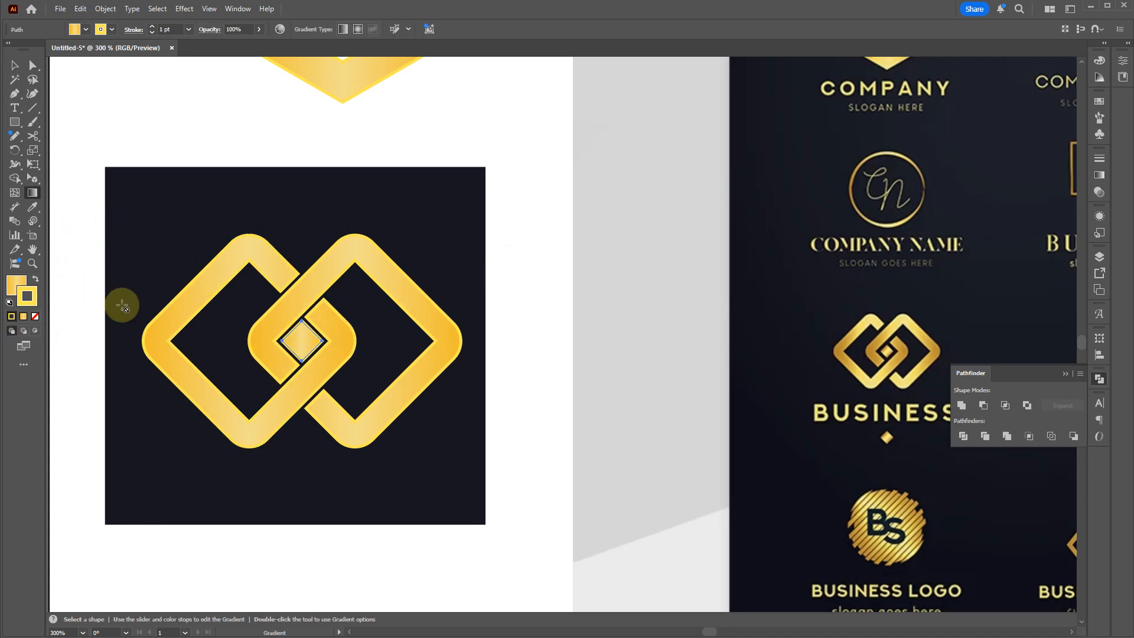
click(26, 317)
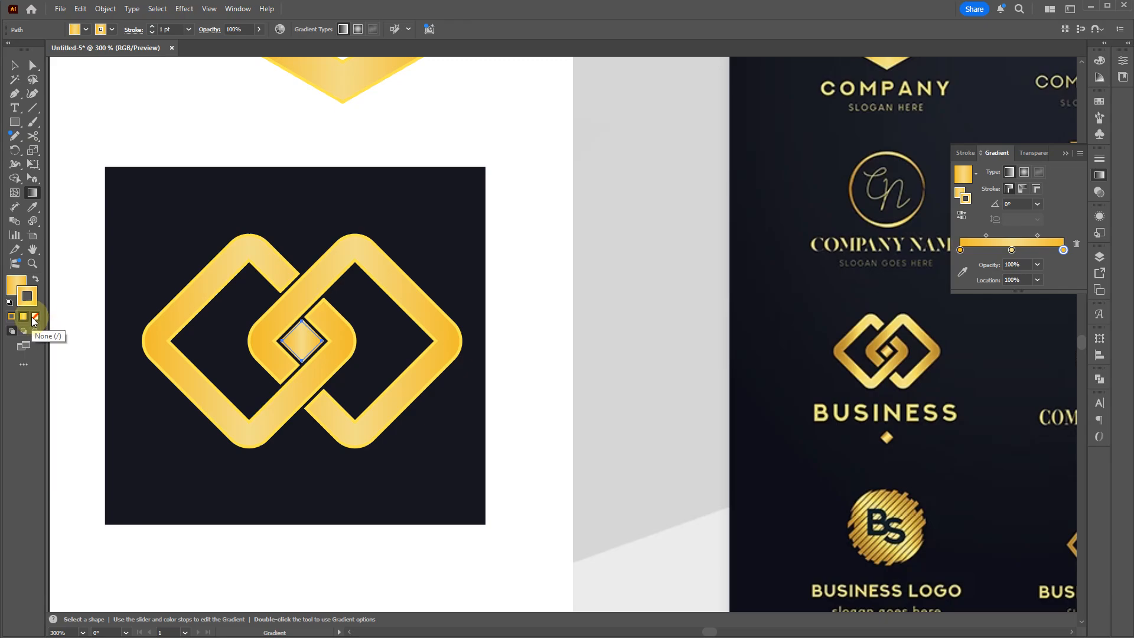
click(15, 284)
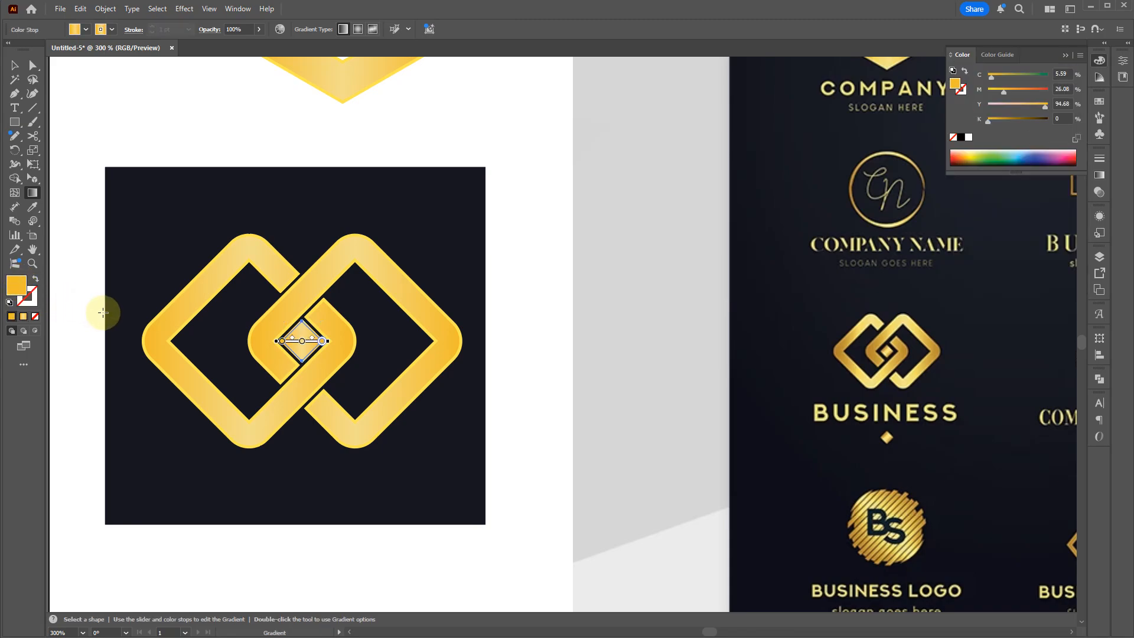
key(g)
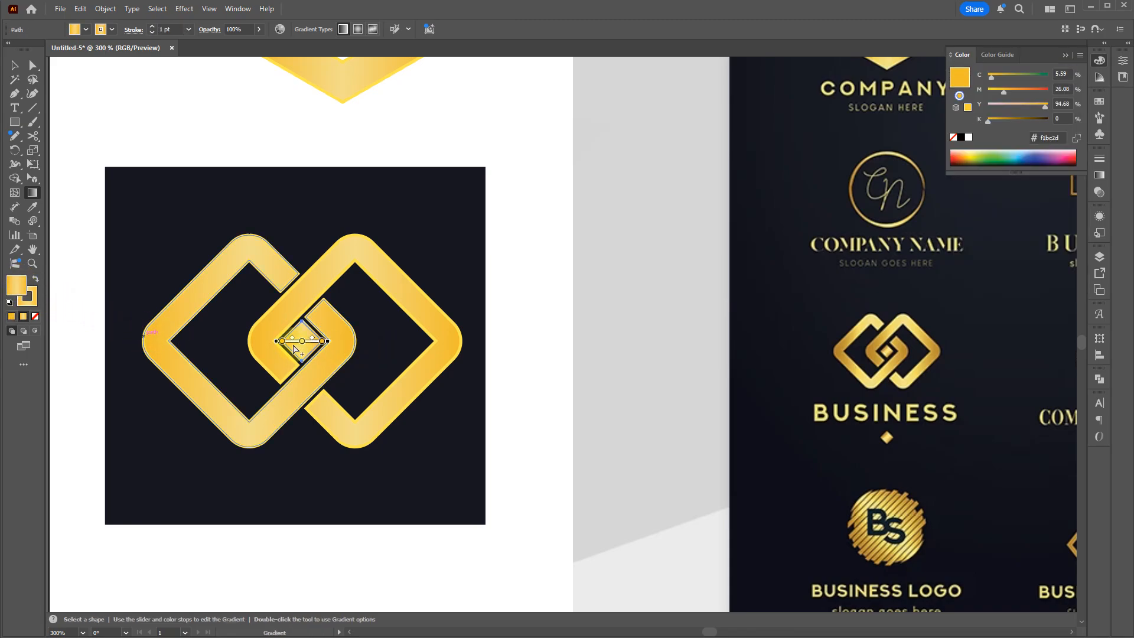
Redirect the centre diamond's fill gradient diagonally, running from its upper-left edge to its lower-right edge
drag(292, 351, 317, 326)
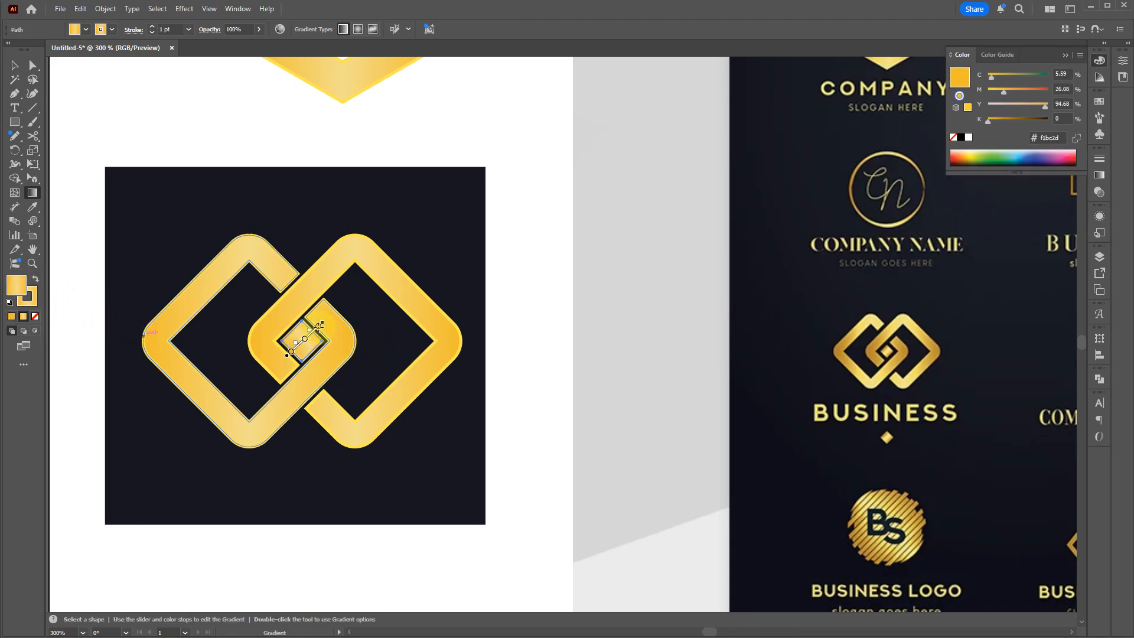
scroll(320, 330, up, 3)
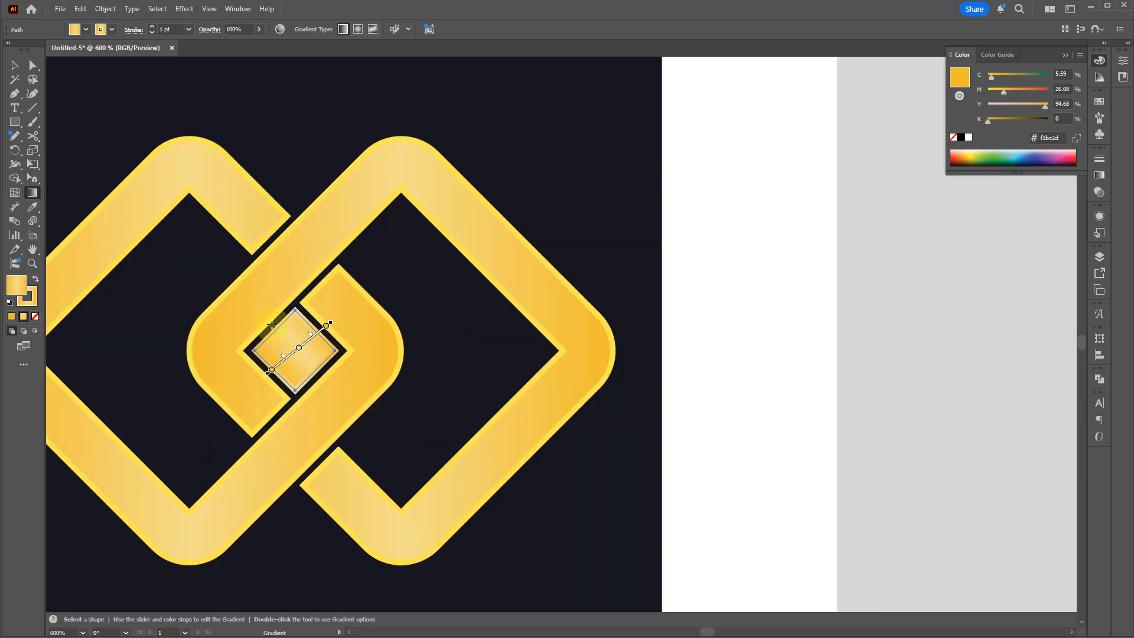
drag(275, 333, 315, 371)
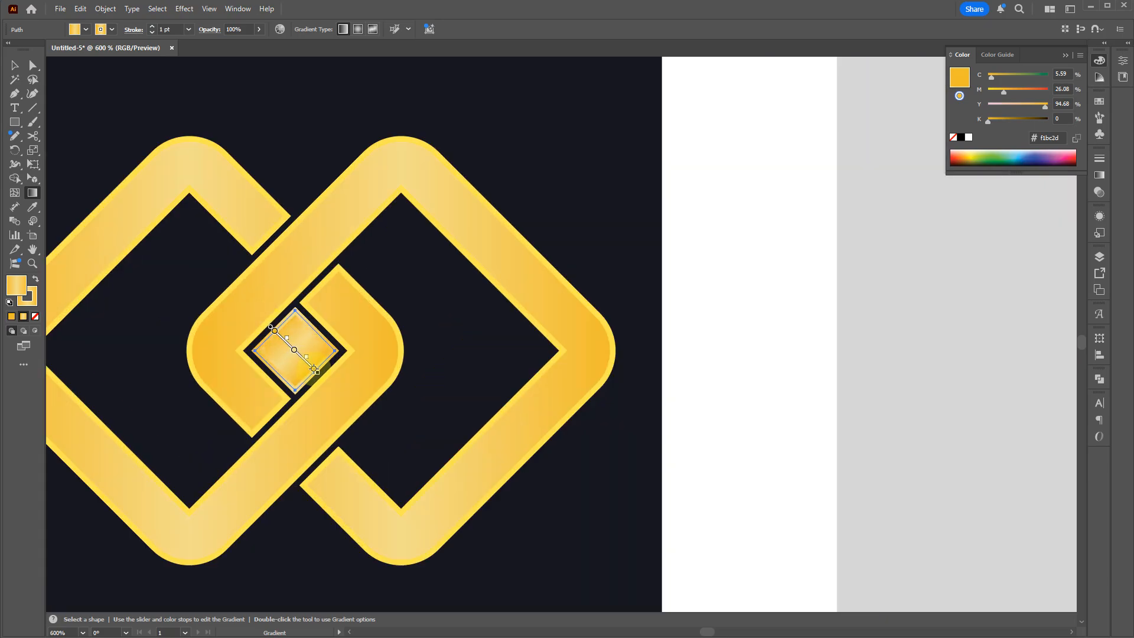
scroll(318, 371, down, 3)
key(v)
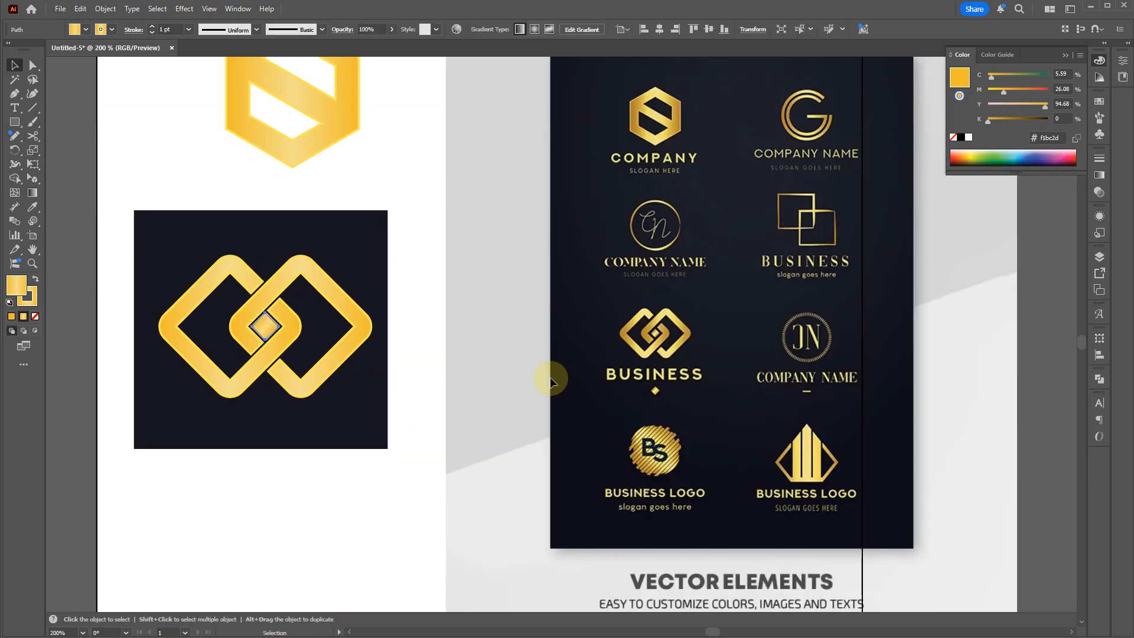
click(318, 525)
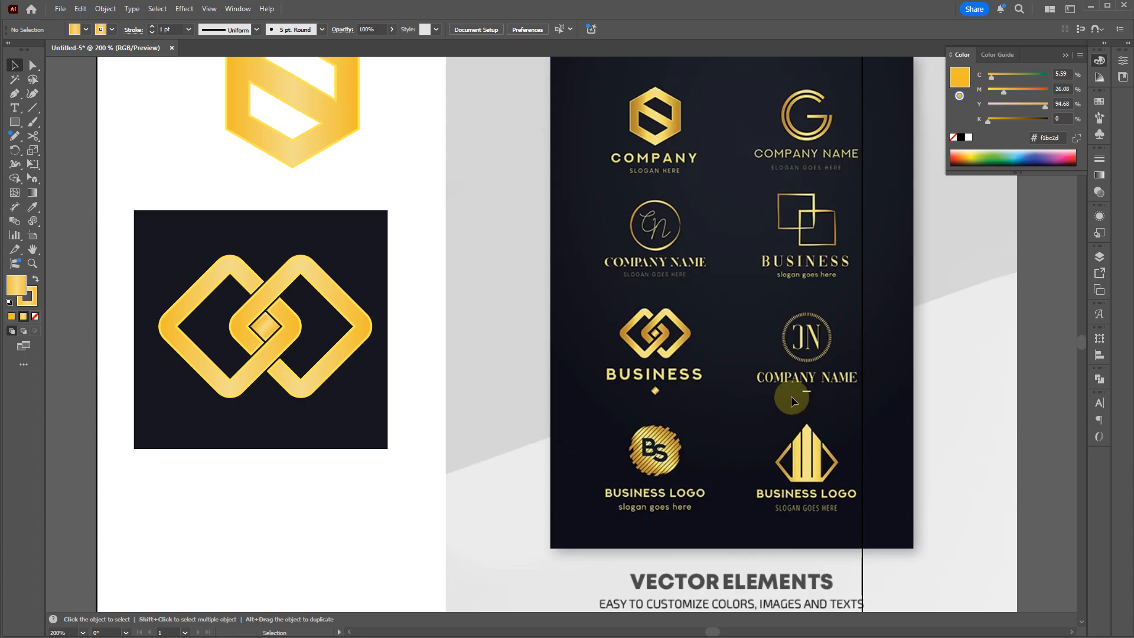
Move the finished interlocking diamond logo off the dark square to the area beside the hexagon logo and deselect it
scroll(798, 378, up, 5)
scroll(835, 313, down, 2)
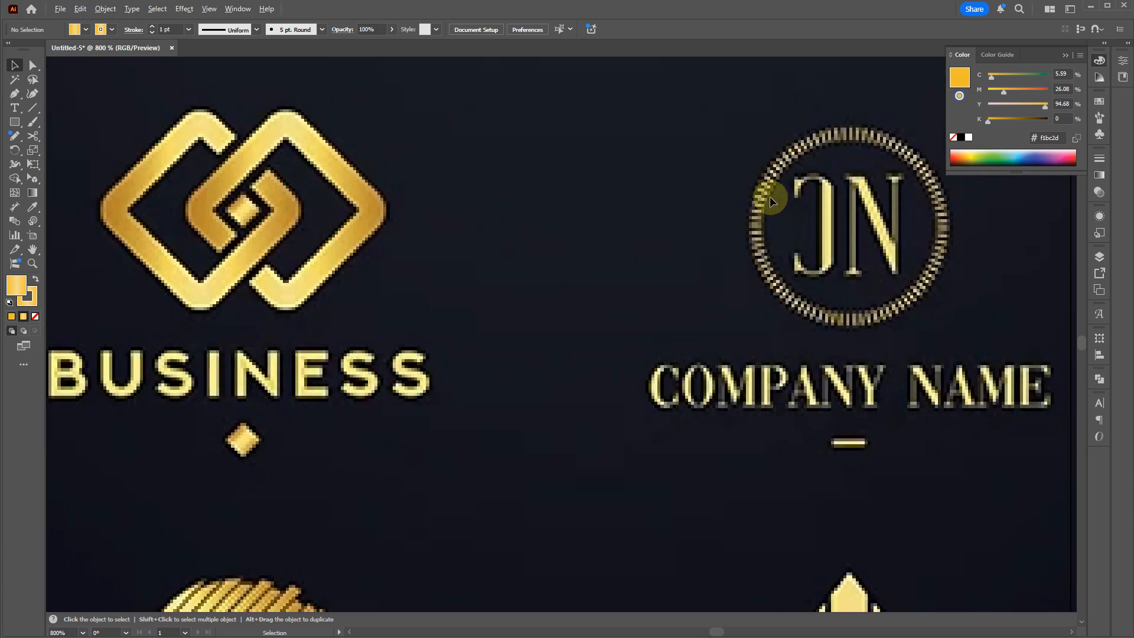
scroll(779, 299, down, 3)
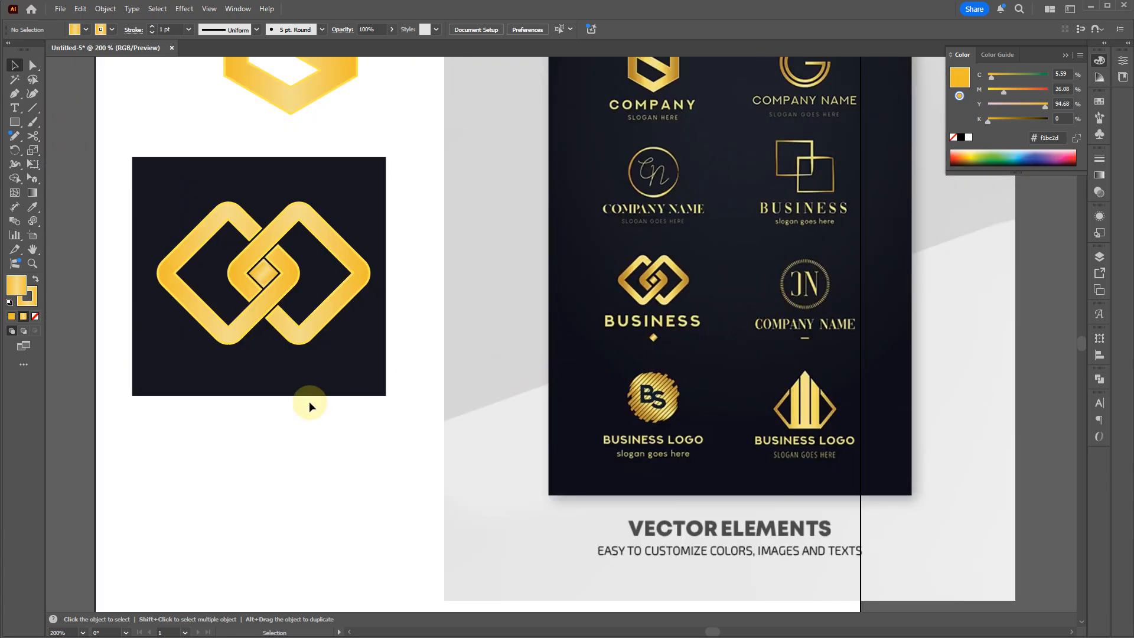
key(l)
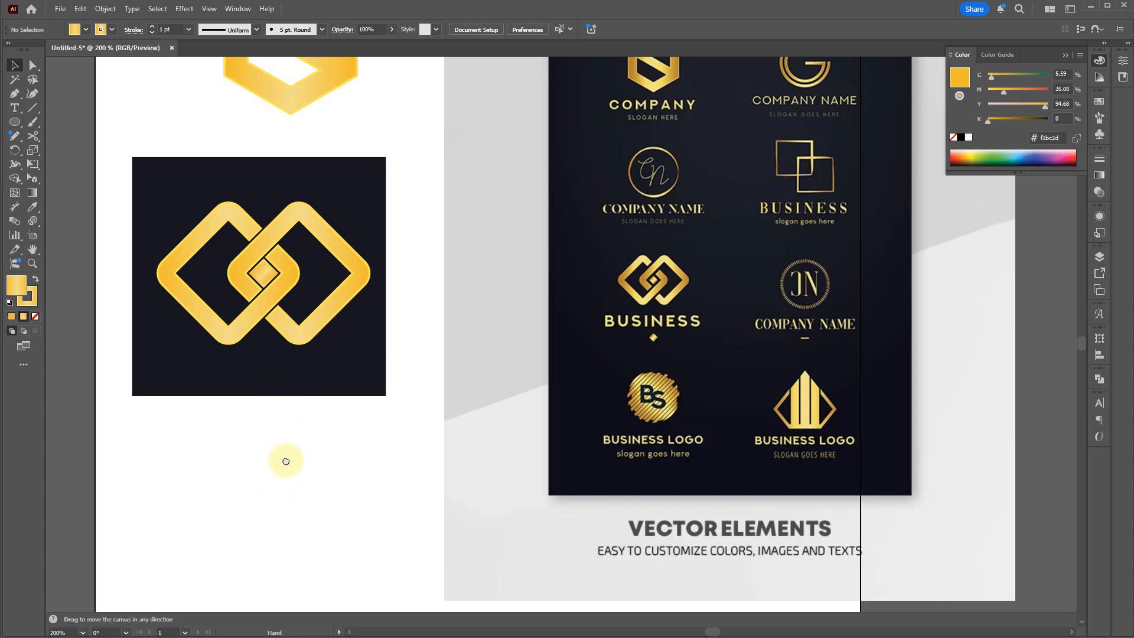
scroll(295, 414, down, 3)
key(v)
key(space)
drag(379, 230, 208, 301)
drag(338, 403, 119, 31)
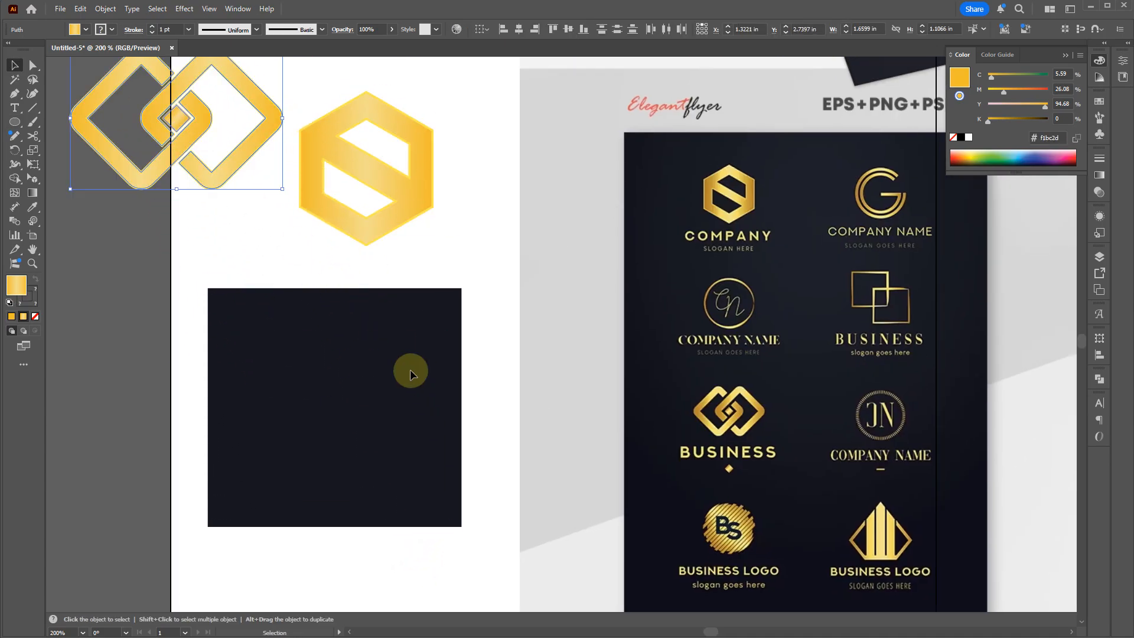
key(ctrl+shift+a)
Draw a circle about 1.53 in across, centred on the dark square, and remove its fill
key(l)
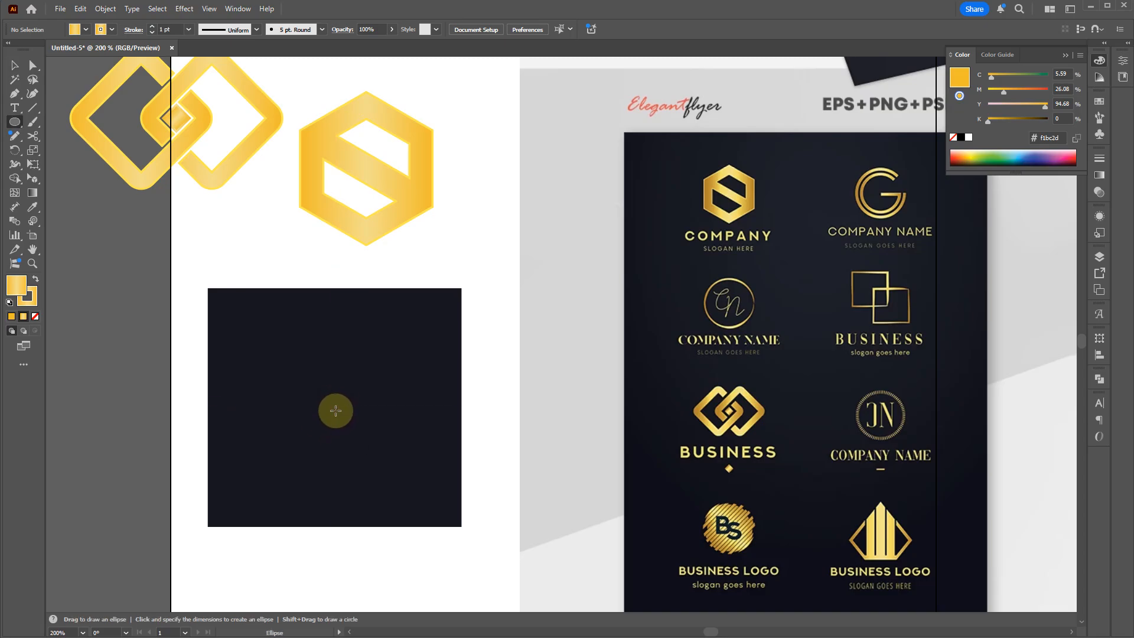
drag(335, 408, 429, 504)
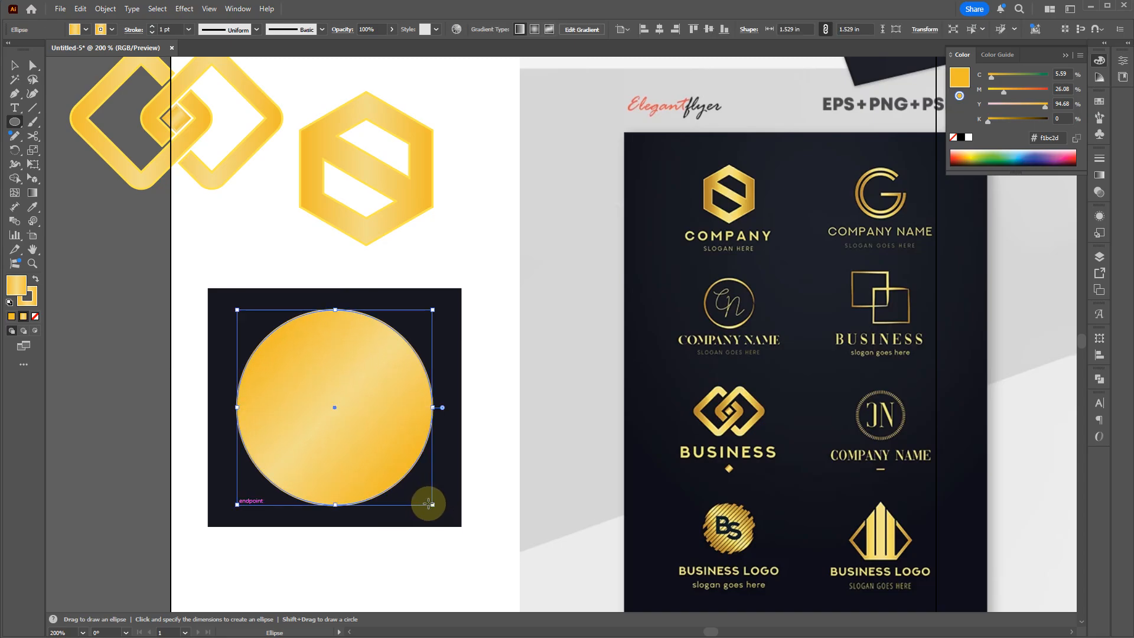
key(slash)
Make the circle's stroke a dashed line with a 1 pt dash
click(1099, 159)
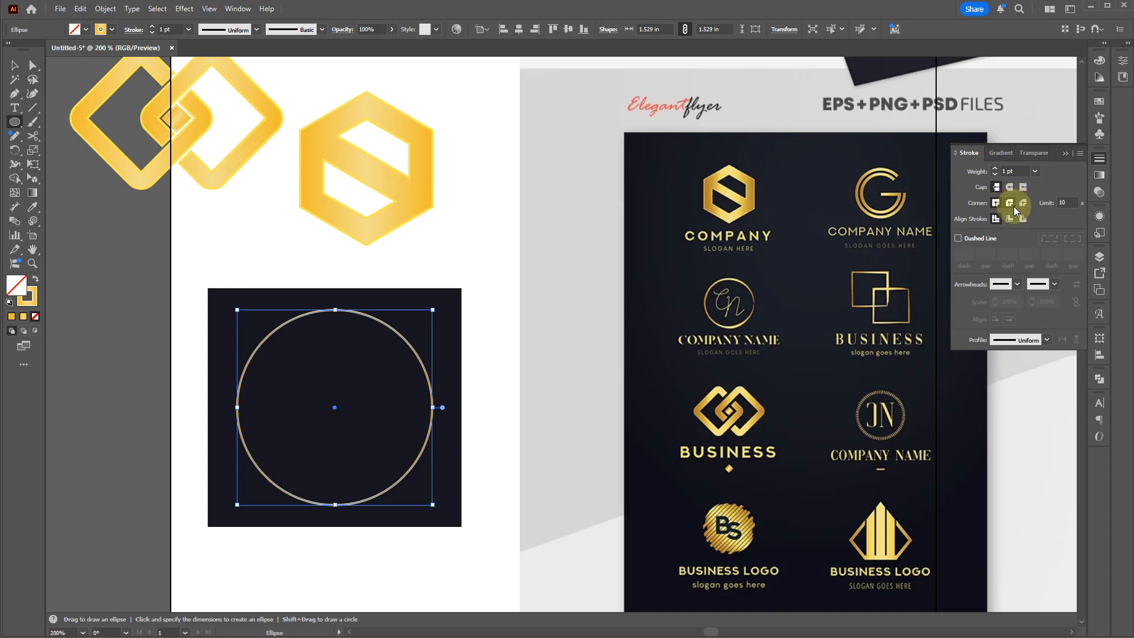
click(958, 238)
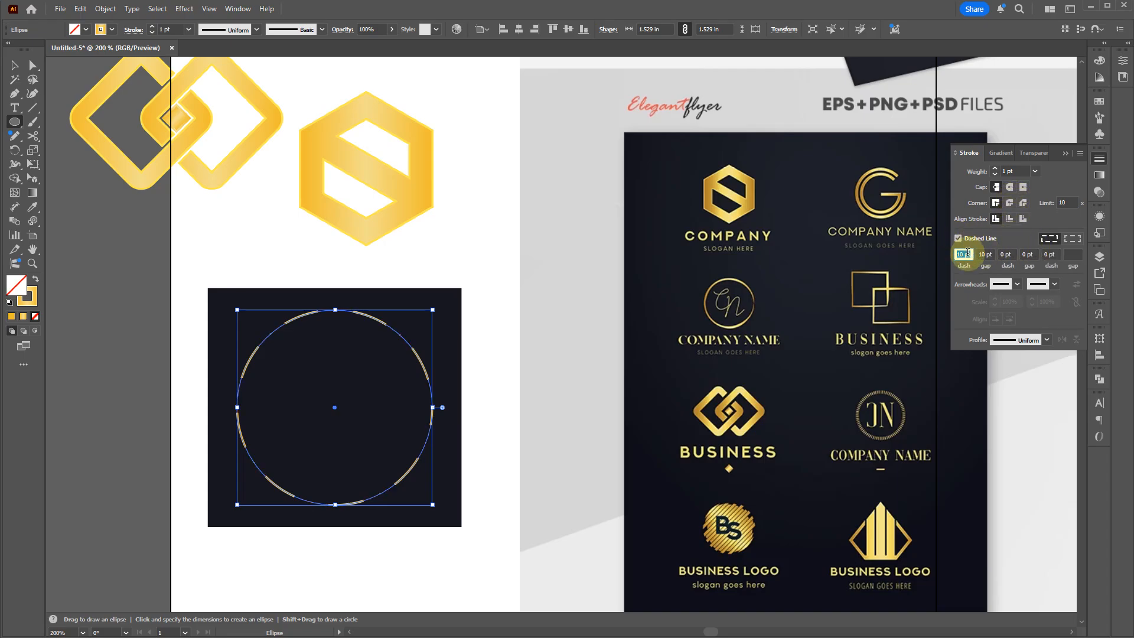
text(1)
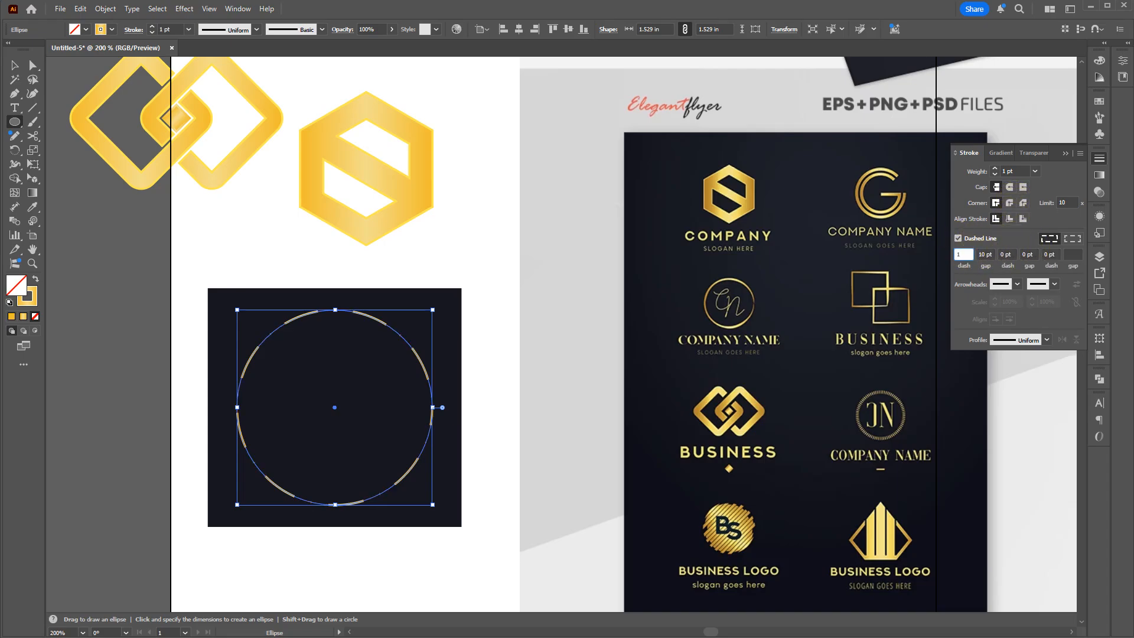
key(Tab)
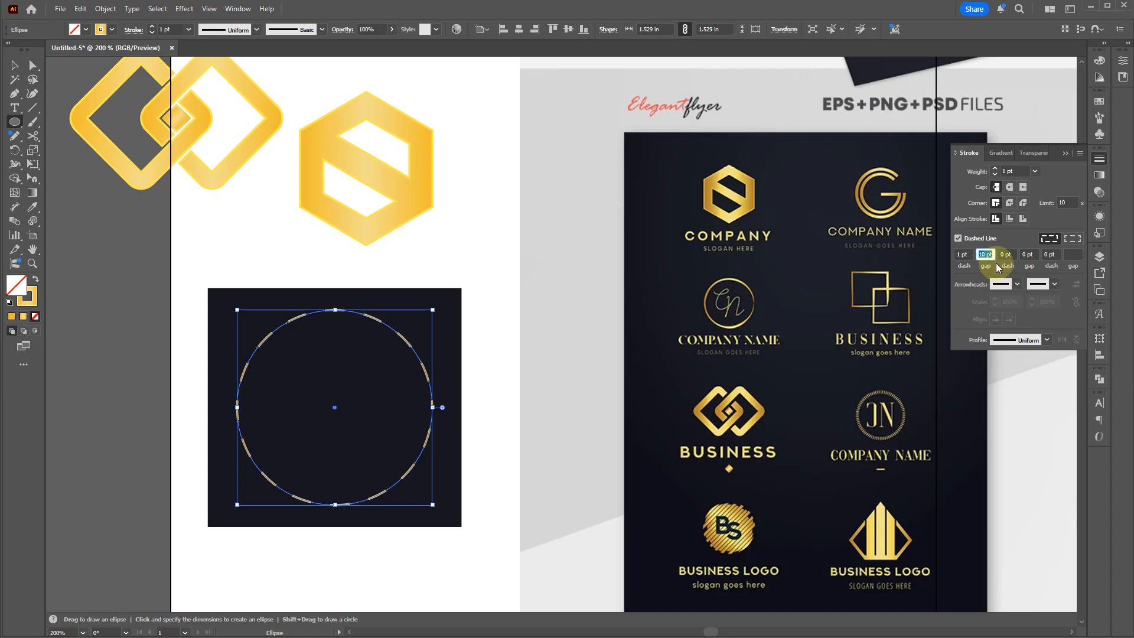
Increase the dashed circle's stroke weight, trying 10 pt and settling on 14 pt
click(1034, 173)
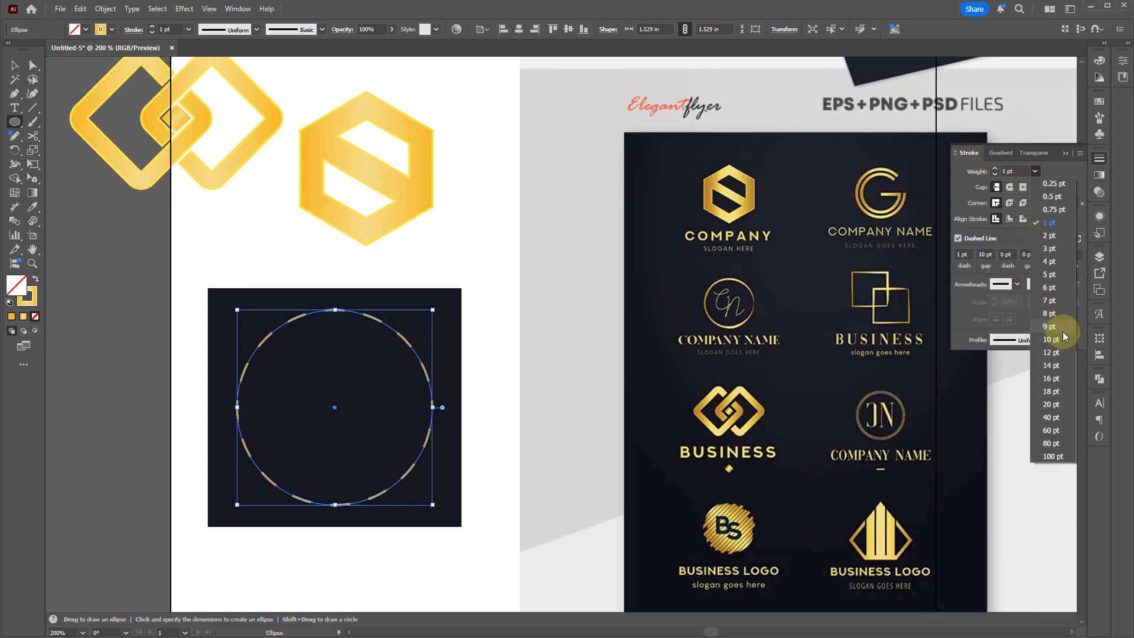
click(1055, 340)
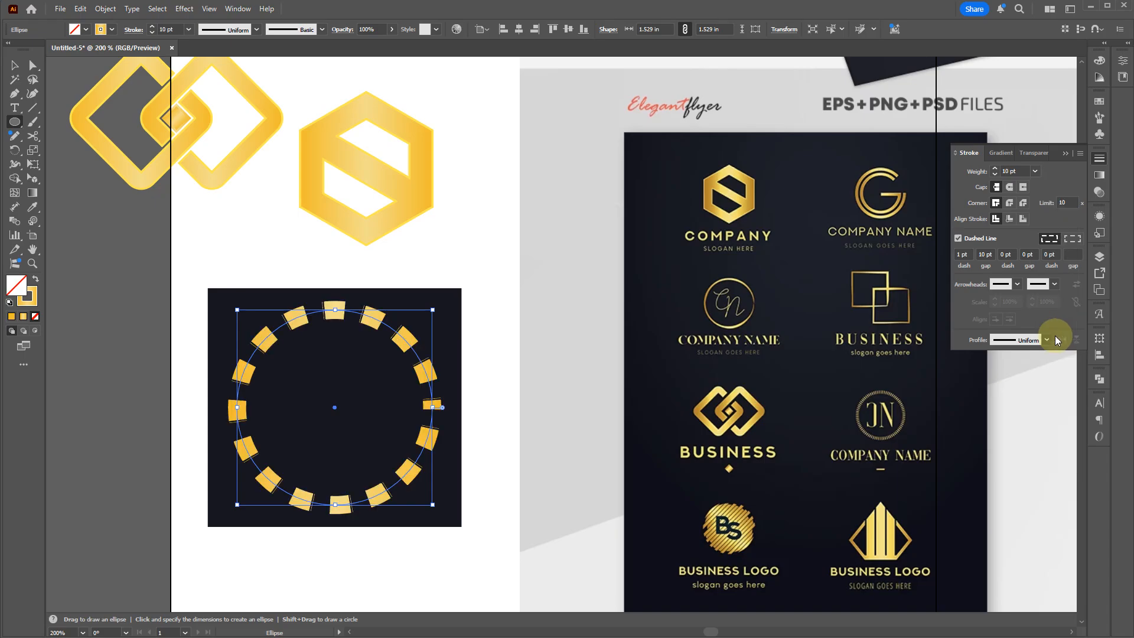
click(1035, 171)
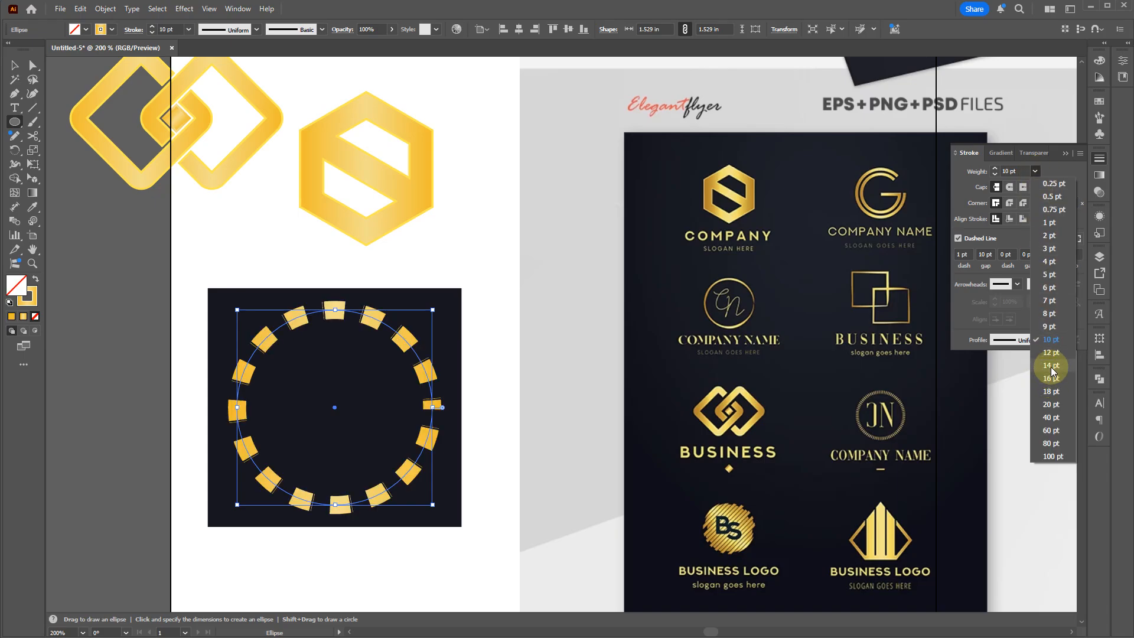
click(1051, 366)
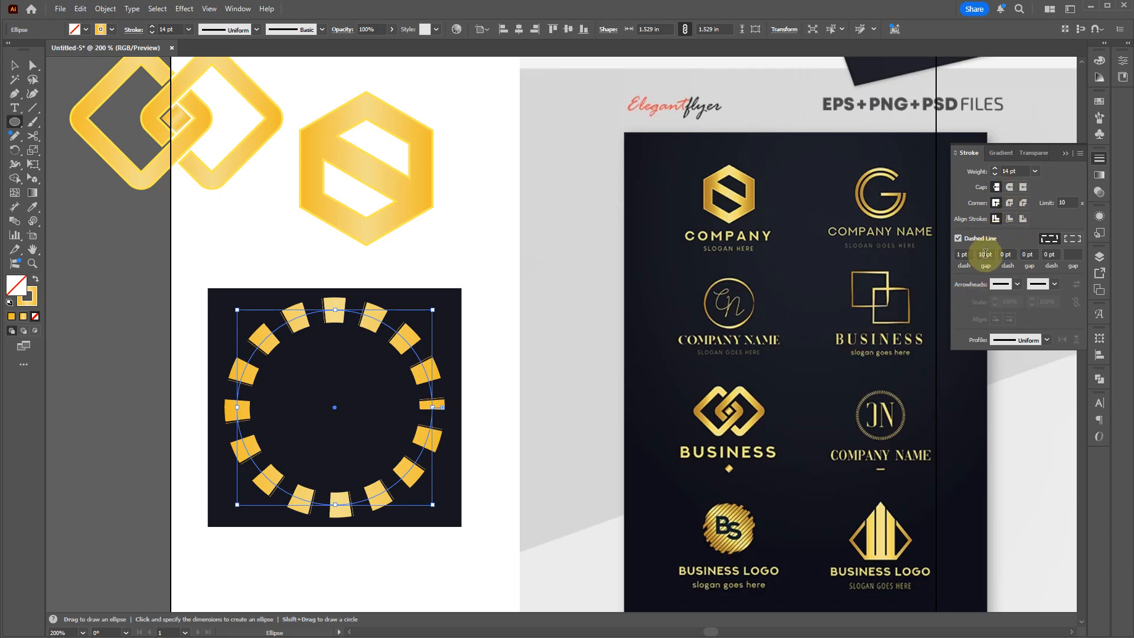
Clear the second and third dash and gap values of the circle's dashed stroke, leaving only the first pair
click(1006, 254)
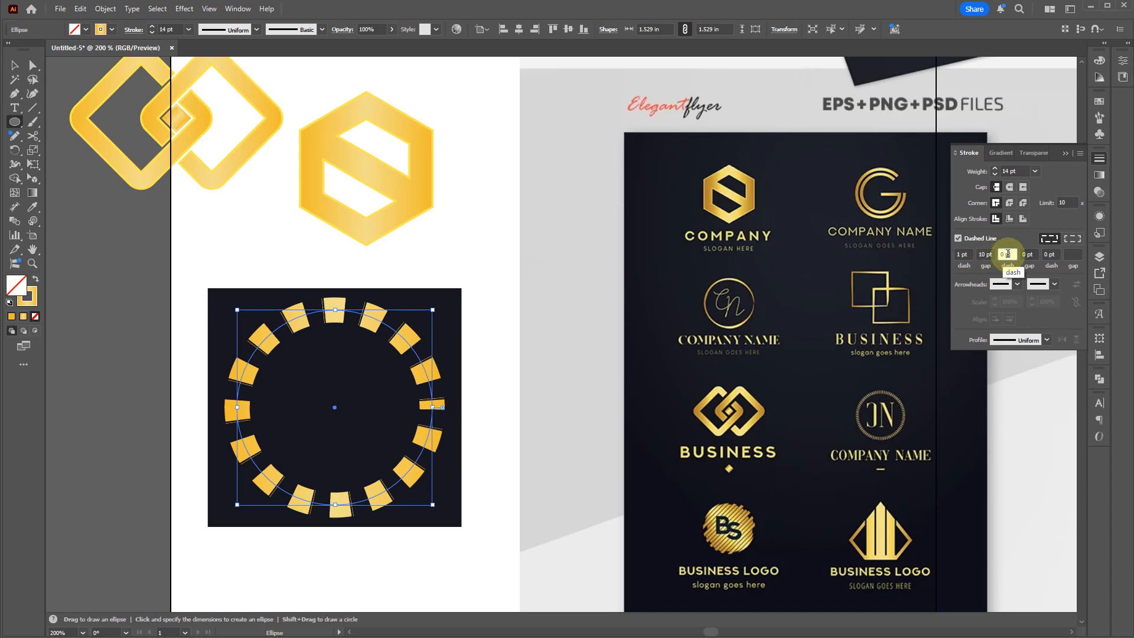
key(ctrl+a)
key(BackSpace)
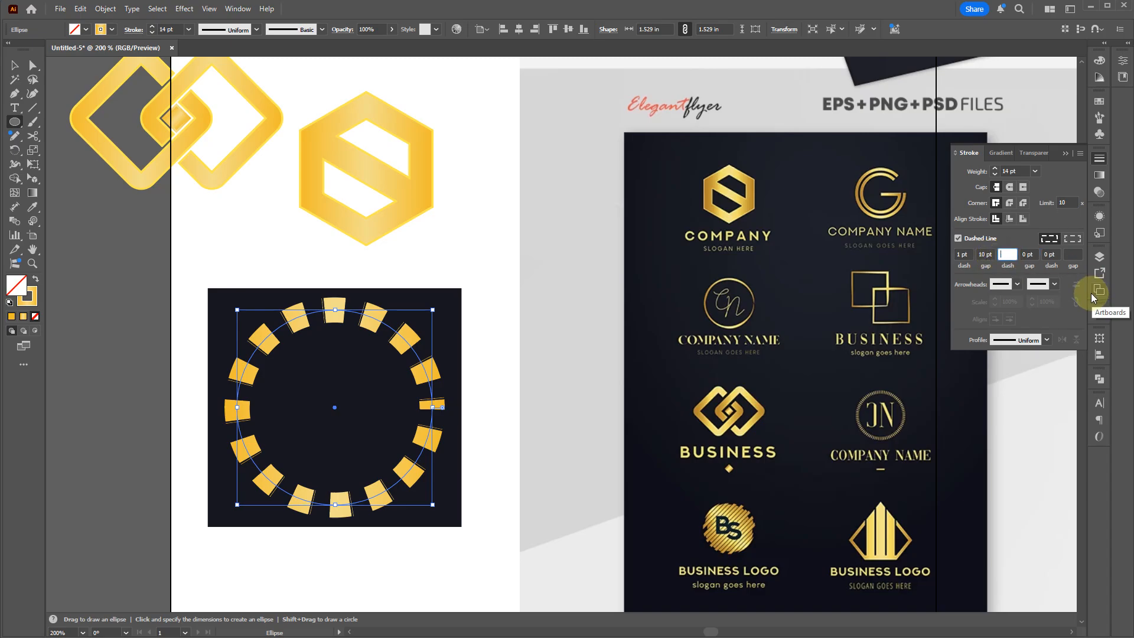
key(Tab)
key(Tab)
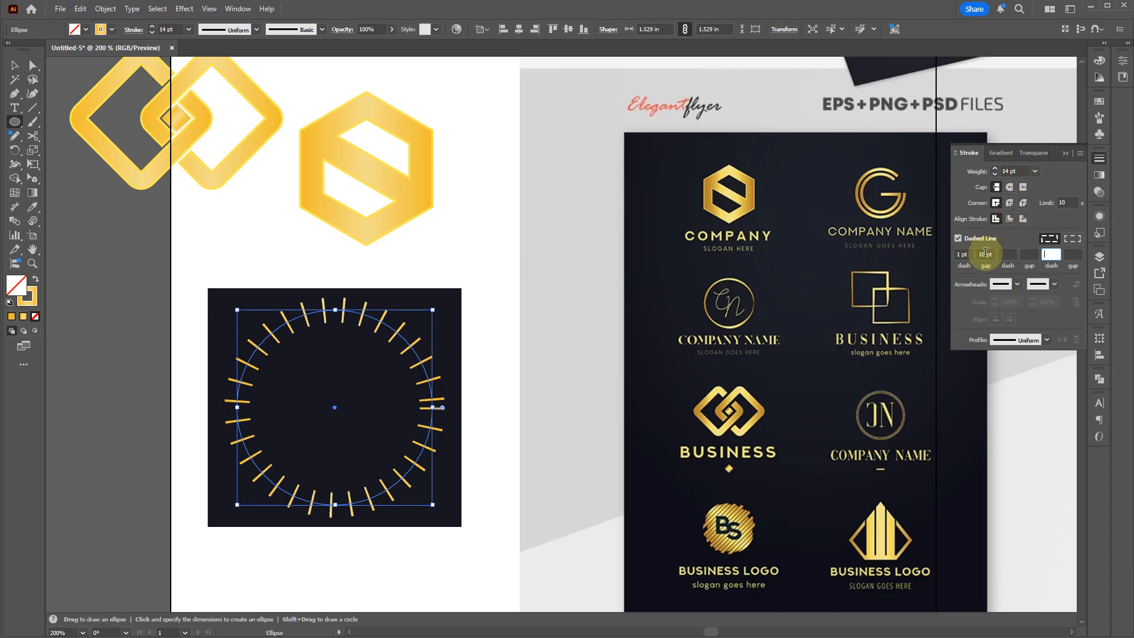
Reduce the dashed circle's gap, trying 1 pt and settling on 2 pt, and deselect the ring
key(Down)
key(Down)
key(Down)
key(Down)
key(Down)
key(Down)
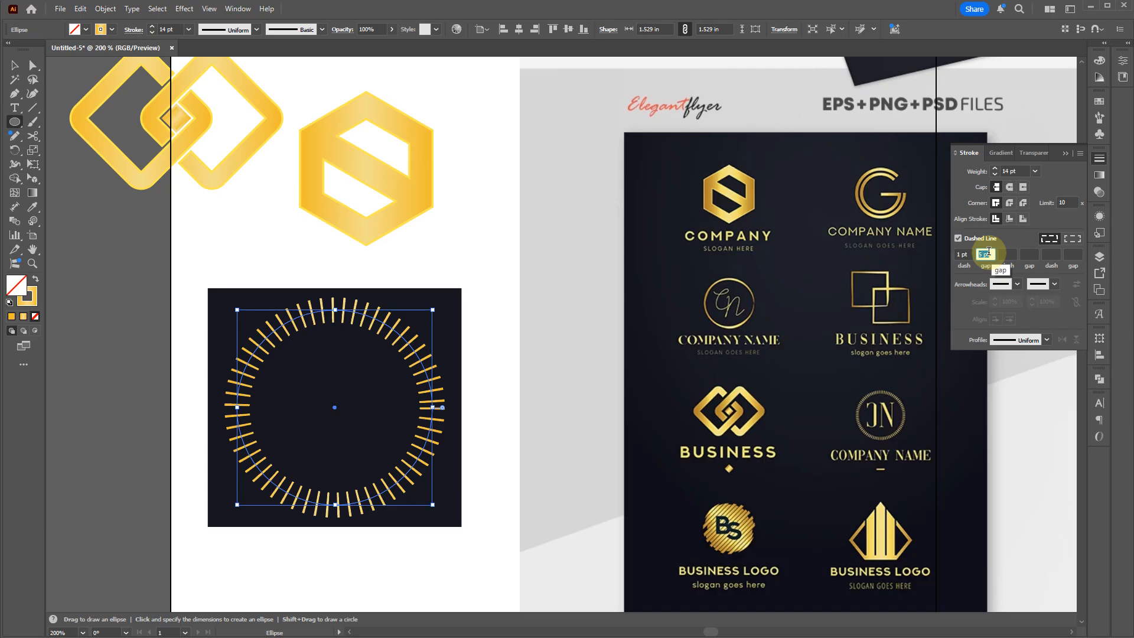
key(Down)
key(Down)
key(Down)
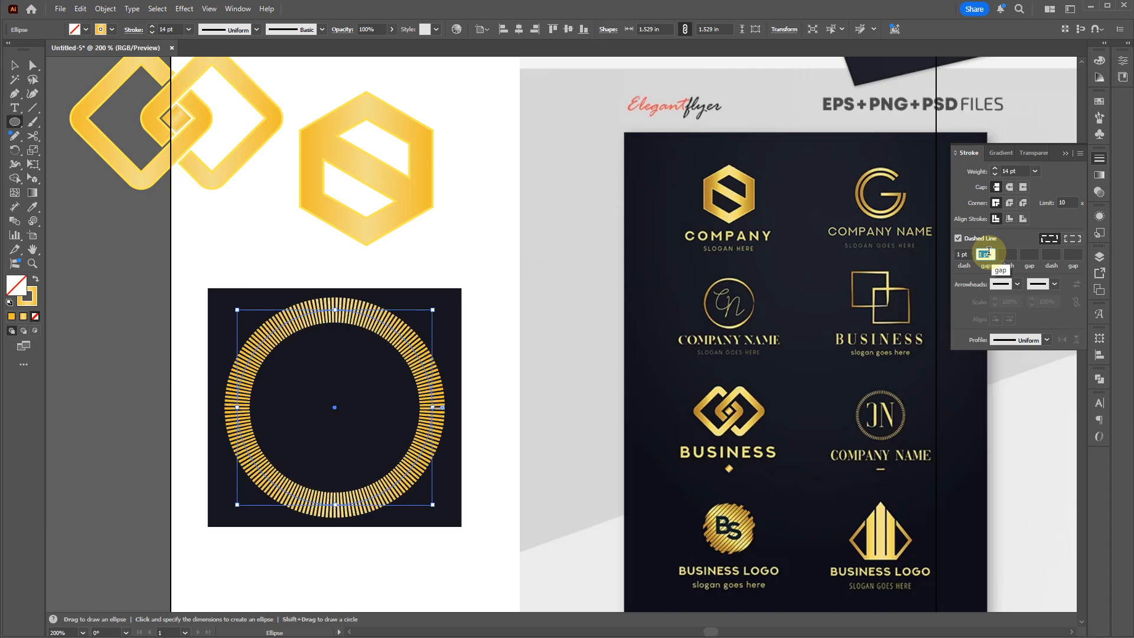
key(Up)
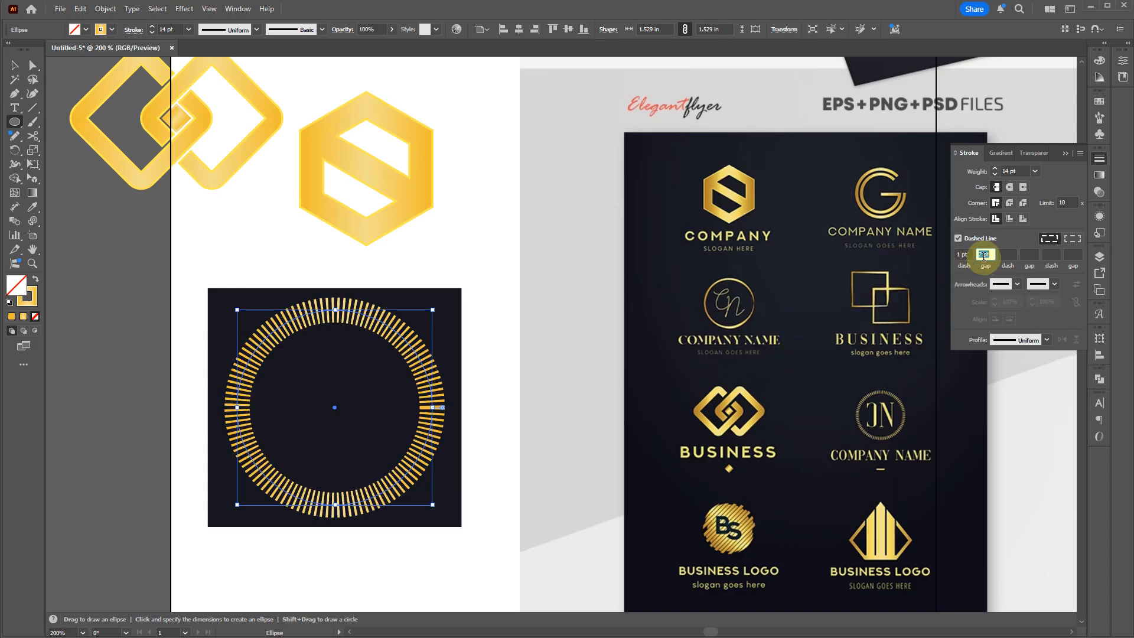
click(402, 544)
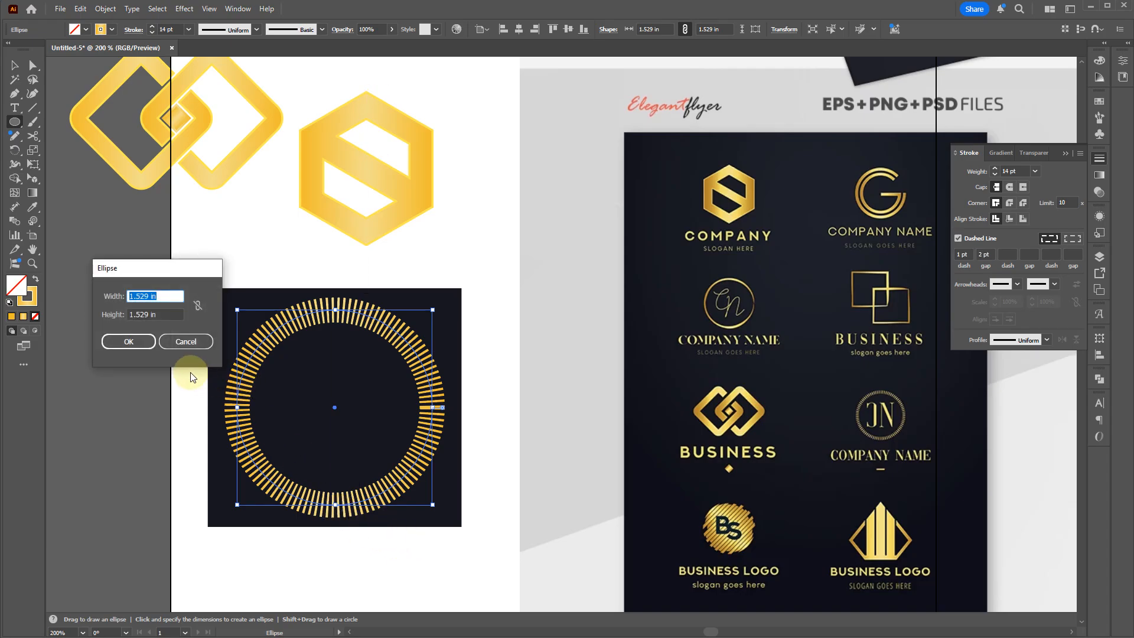
click(178, 342)
key(v)
click(437, 566)
Unlock all locked objects so the dark square can be edited, and clear the selection
drag(522, 518, 339, 415)
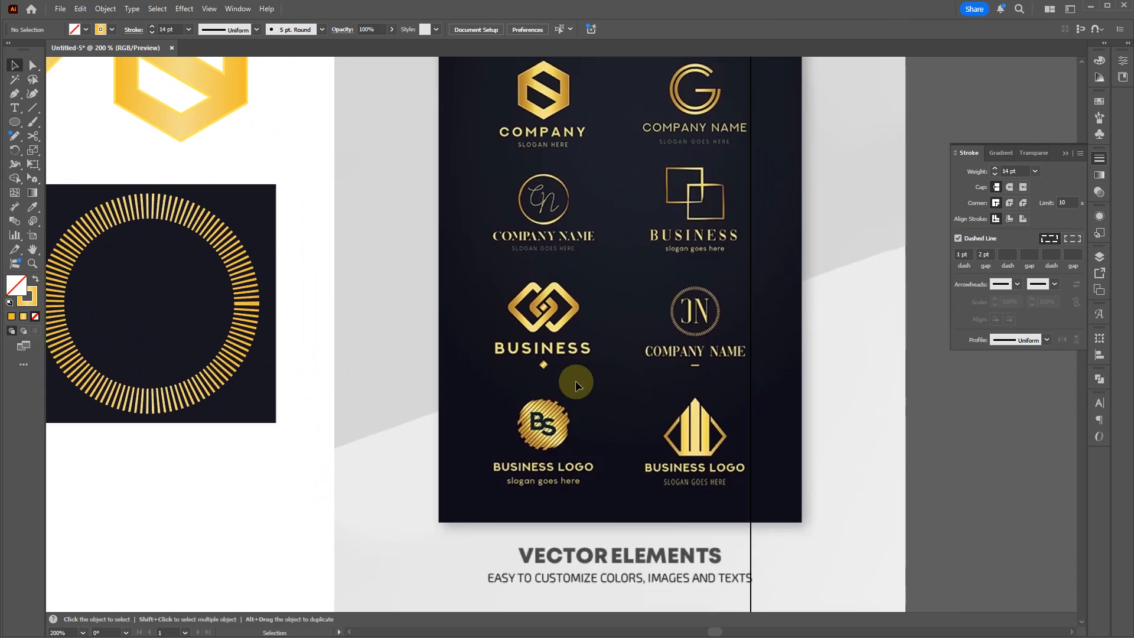
scroll(576, 376, down, 2)
key(ctrl+alt+2)
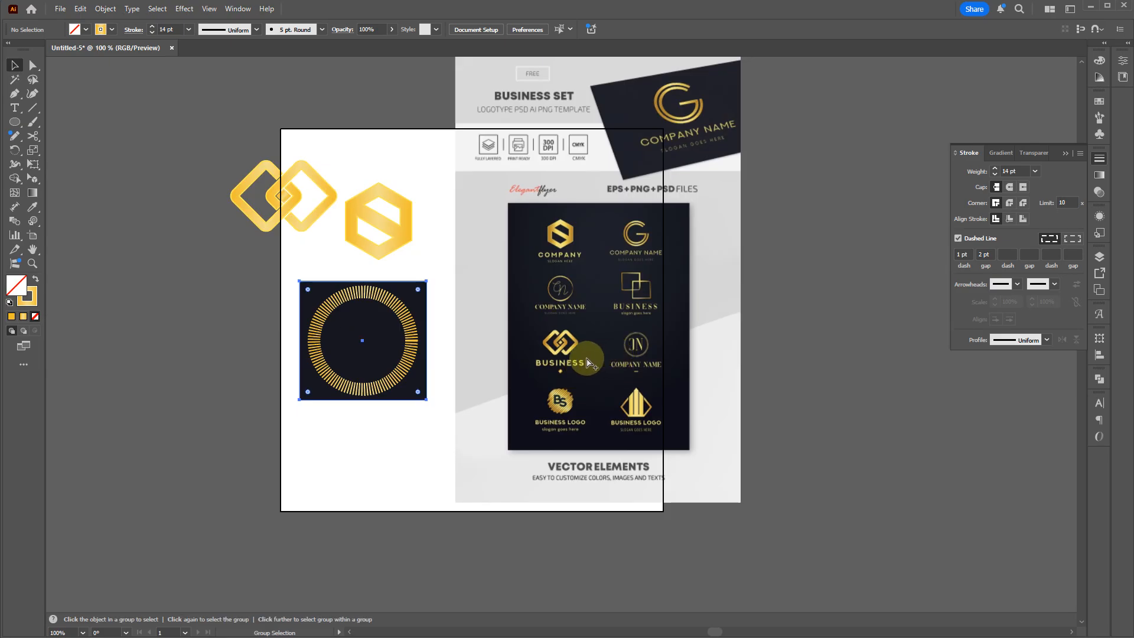
click(438, 402)
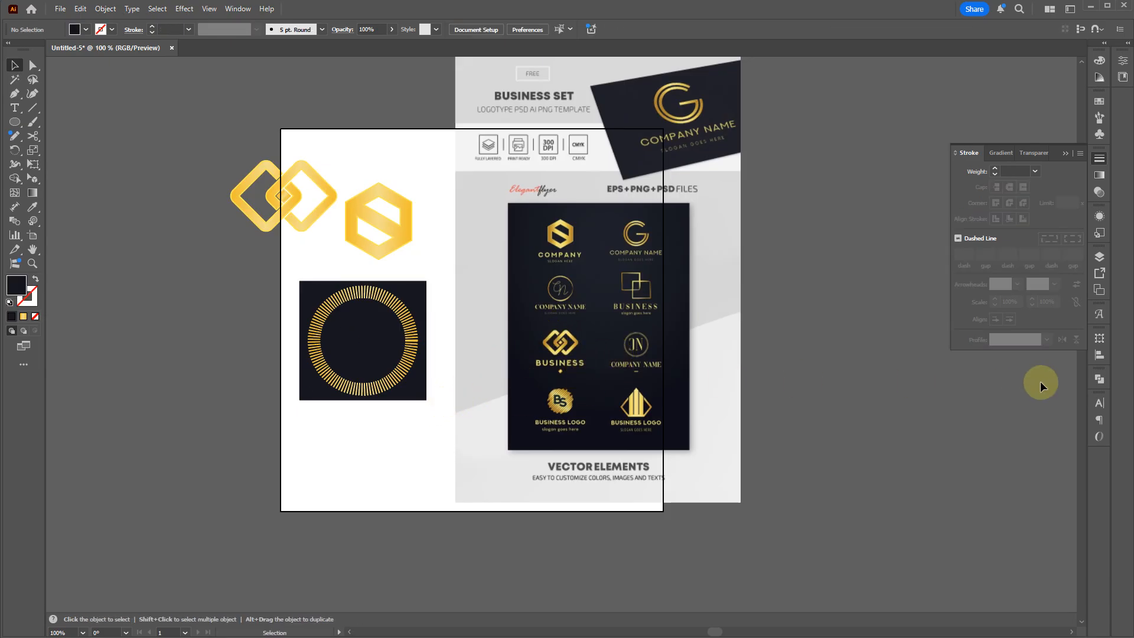
Unlock Layer 2, move the reference sheet left so it frees half of the artboard, and lock the layer again
click(1098, 381)
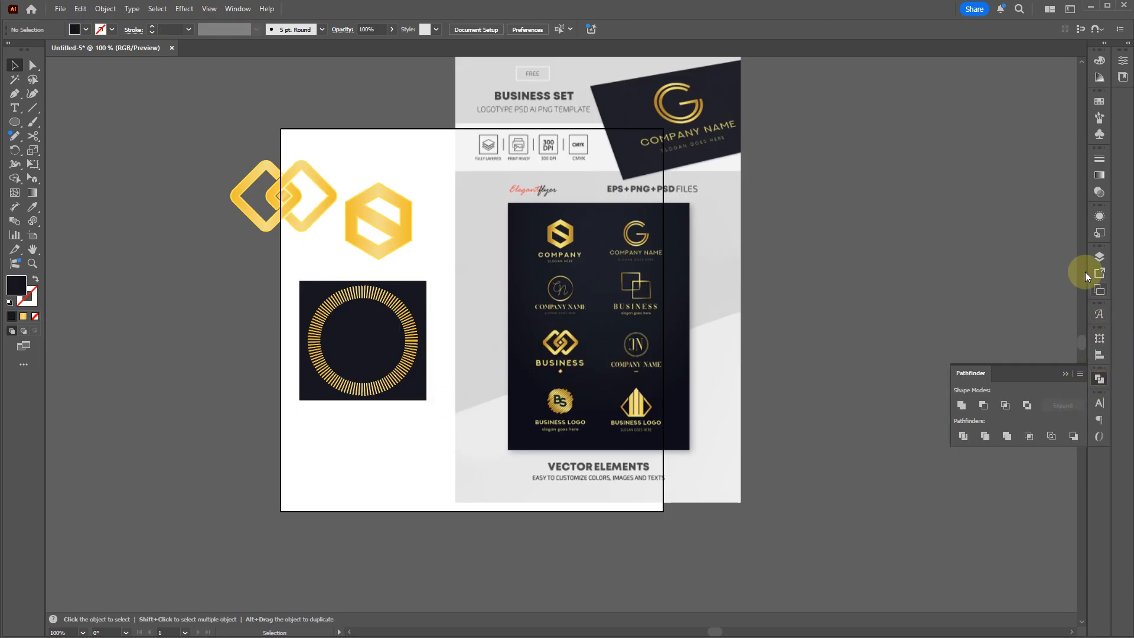
click(1100, 256)
click(944, 303)
drag(583, 387, 313, 393)
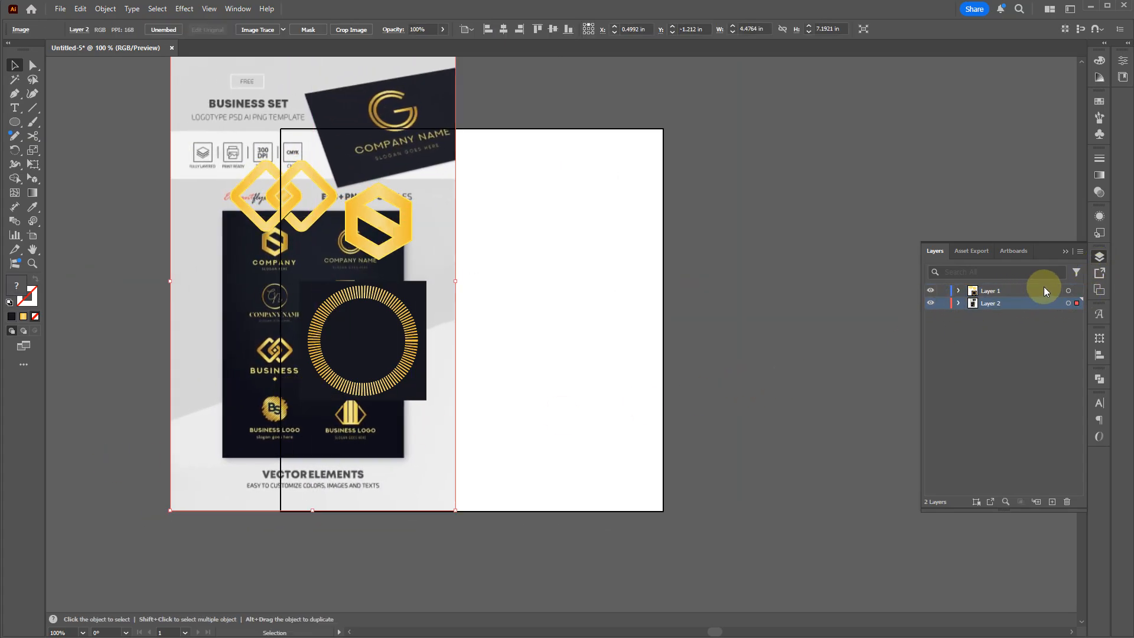
click(943, 303)
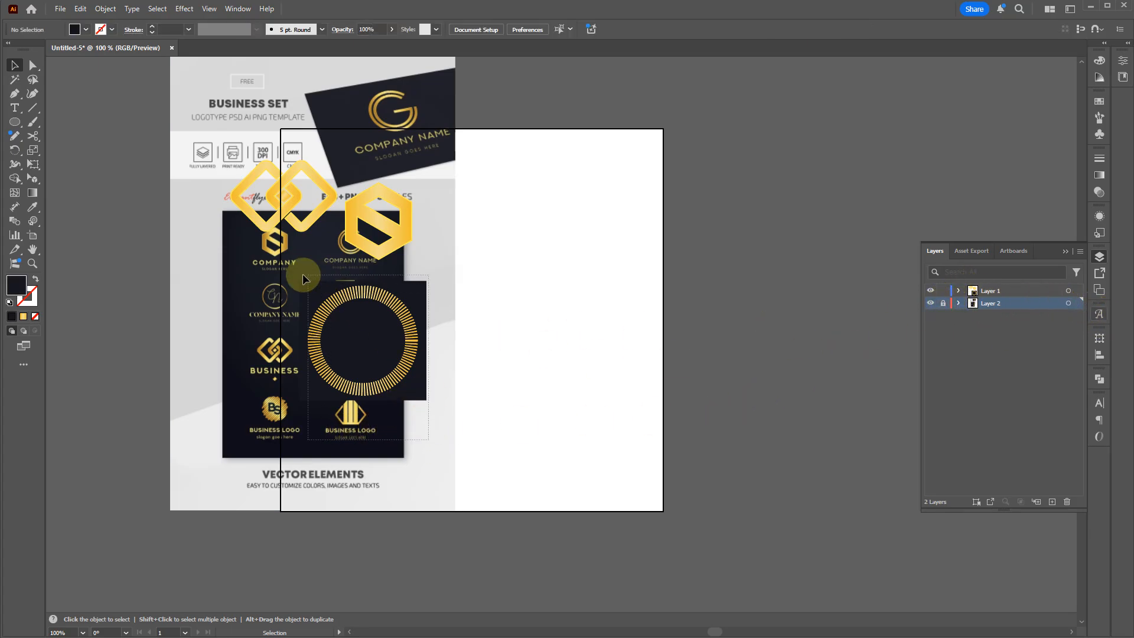
click(355, 339)
drag(393, 512, 414, 449)
click(427, 424)
click(401, 363)
key(ctrl+z)
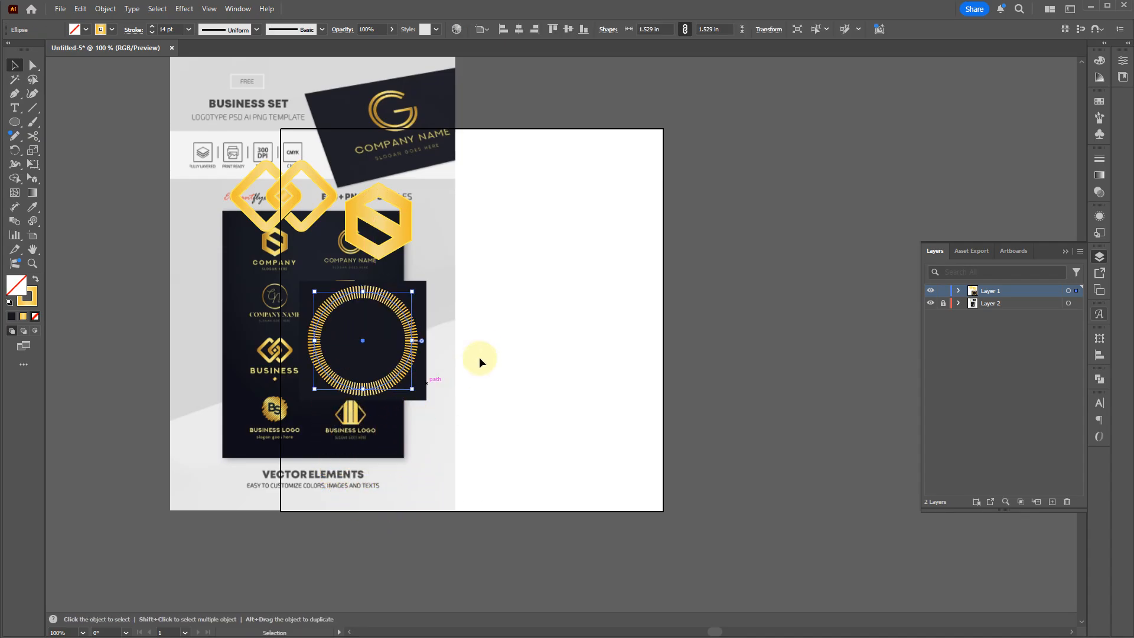
click(457, 387)
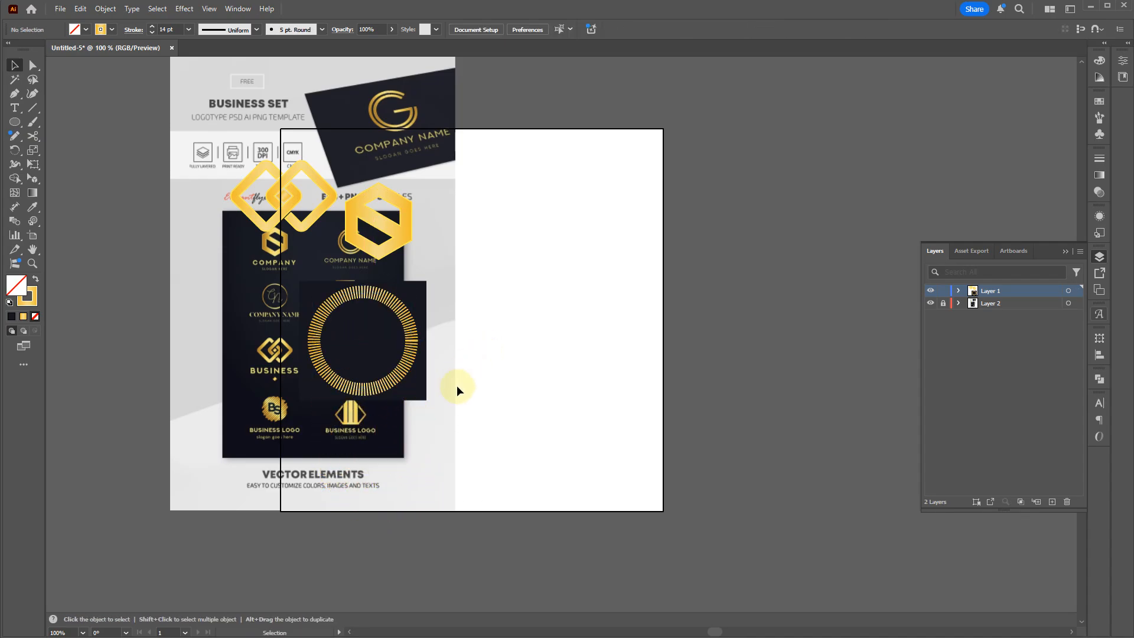
Move the dark square together with its dashed ring onto the empty white area beside the reference sheet
click(83, 12)
mouse_move(107, 12)
click(128, 129)
drag(399, 382, 588, 457)
Examine the fine marks in the reference monogram's ring and compare them with the dashed ring on the dark square
scroll(365, 349, up, 4)
scroll(272, 395, up, 3)
scroll(462, 173, down, 2)
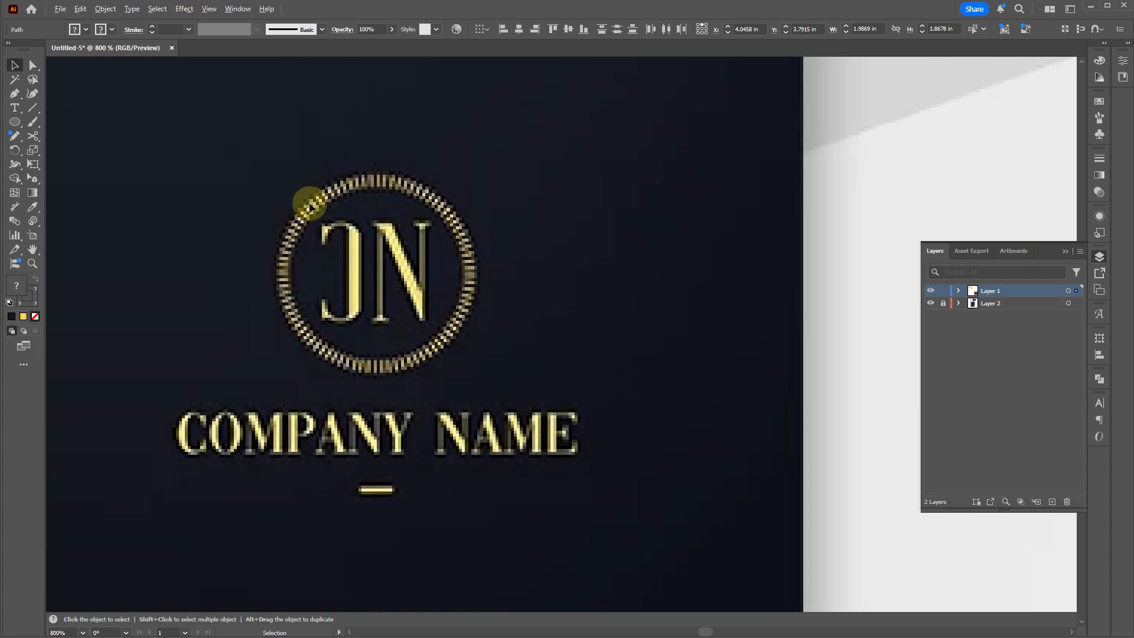
scroll(421, 308, down, 2)
drag(891, 447, 378, 367)
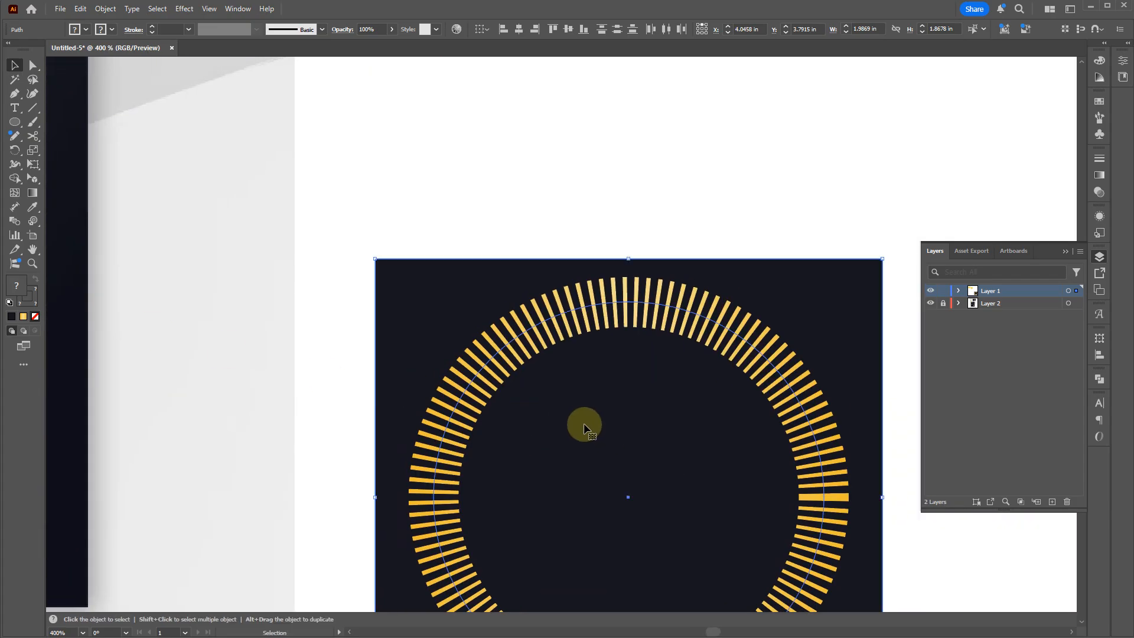
scroll(570, 286, up, 3)
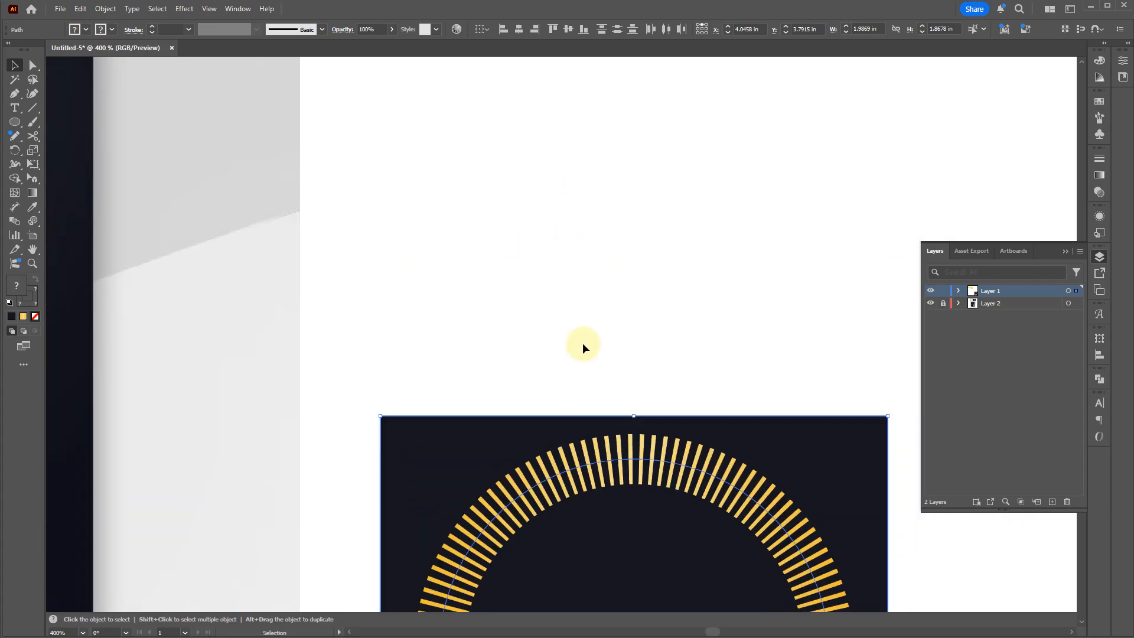
scroll(585, 313, down, 2)
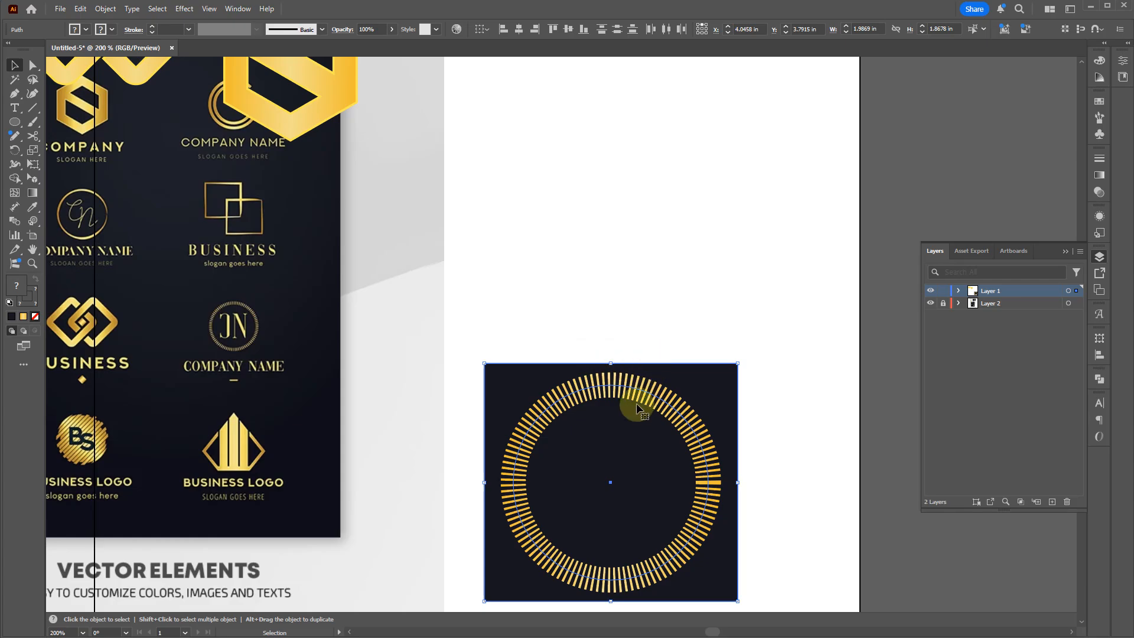
click(621, 302)
Draw a closed thin crescent with the Pen tool over the ring's top dash, about 0.03 in wide and 0.19 in tall
key(shift+c)
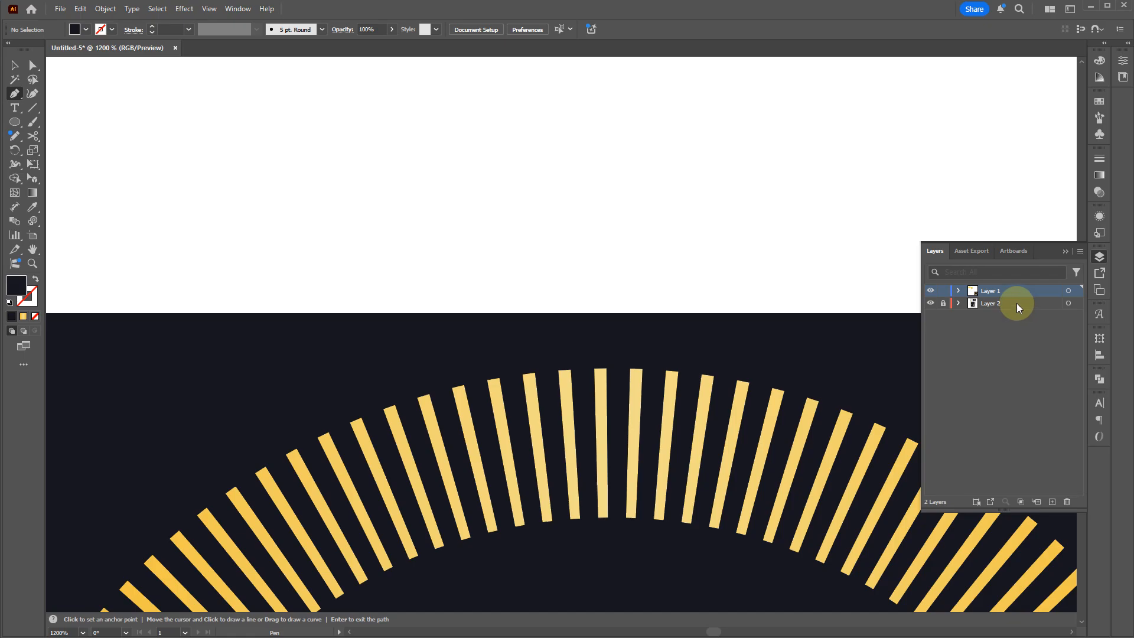
drag(597, 448, 525, 301)
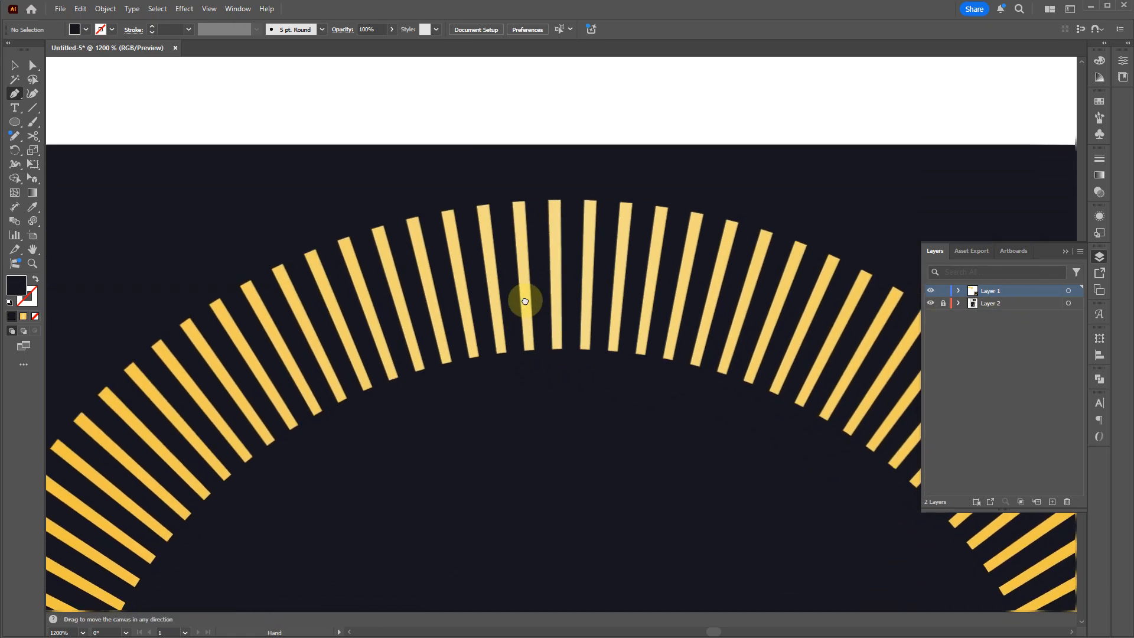
click(550, 199)
click(553, 348)
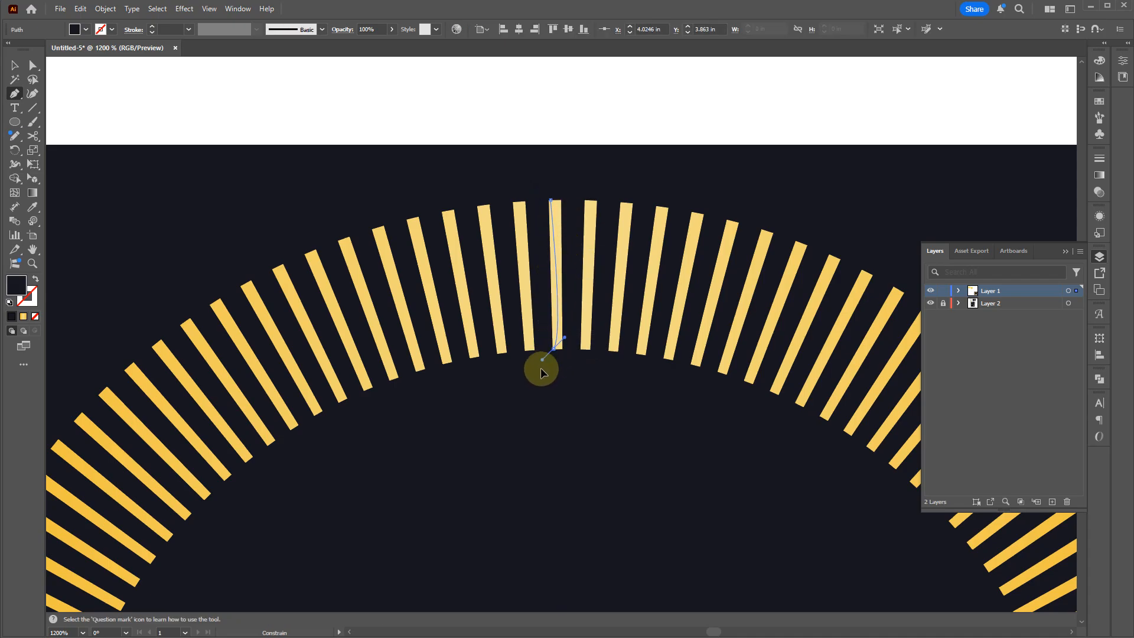
drag(562, 433, 534, 443)
drag(559, 357, 554, 349)
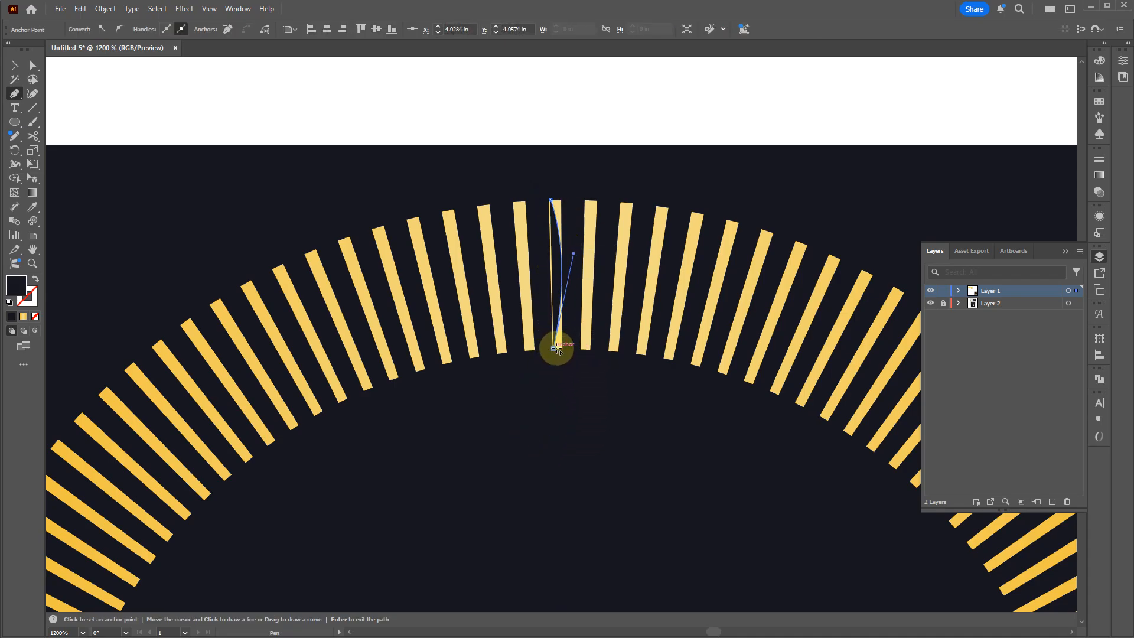
click(551, 201)
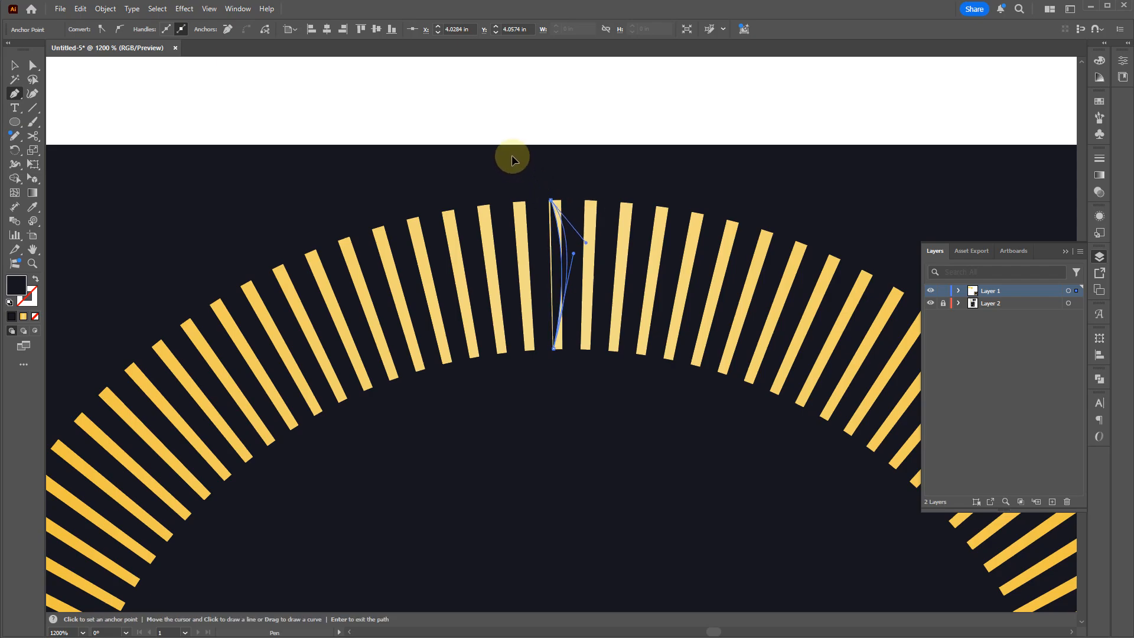
drag(502, 135, 508, 145)
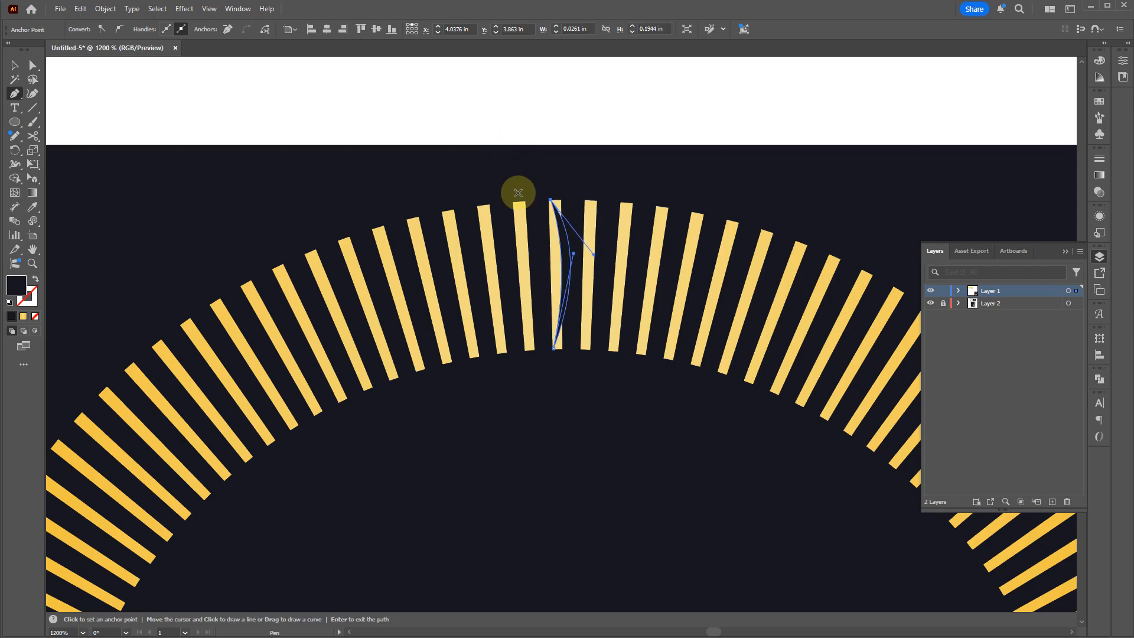
key(i)
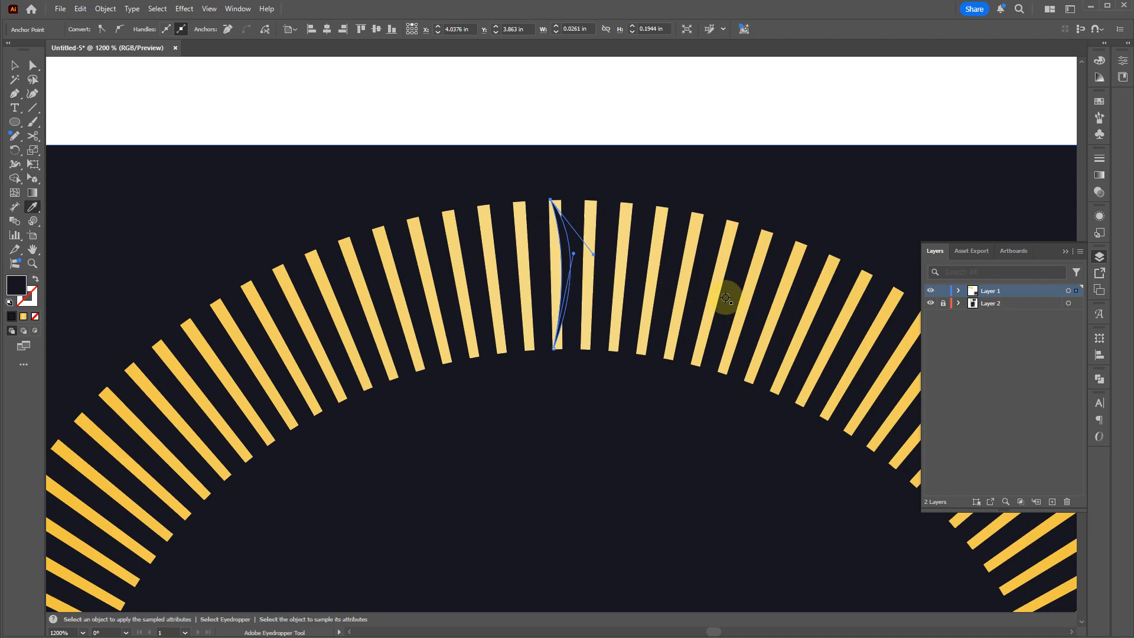
click(655, 279)
key(ctrl+z)
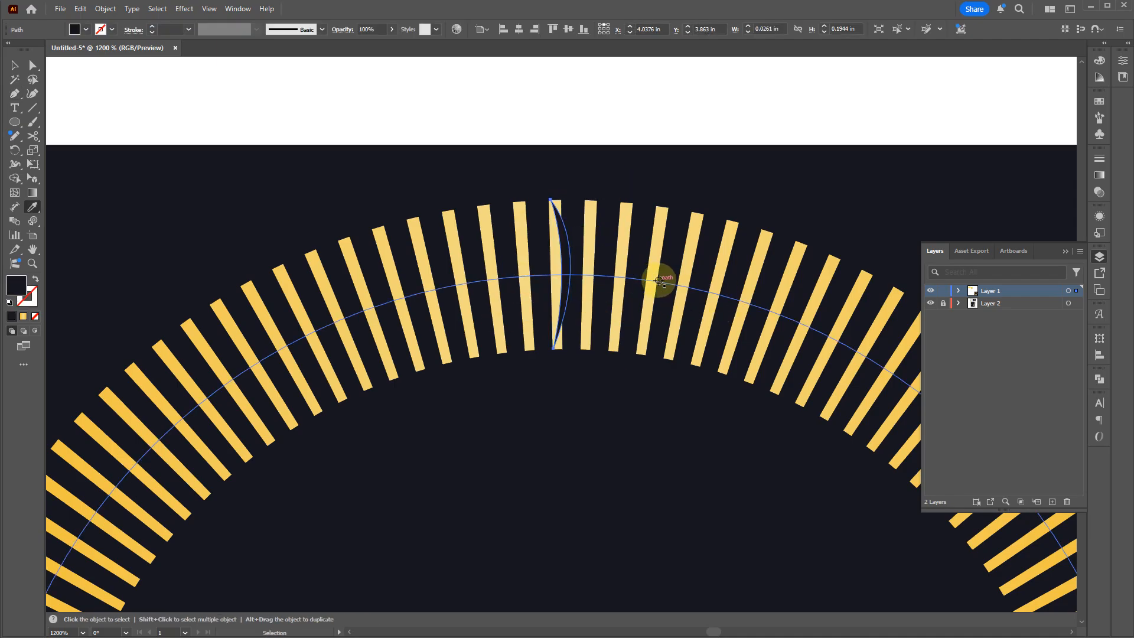
Fill the crescent with the yellow from the recent colour swatches
click(1098, 101)
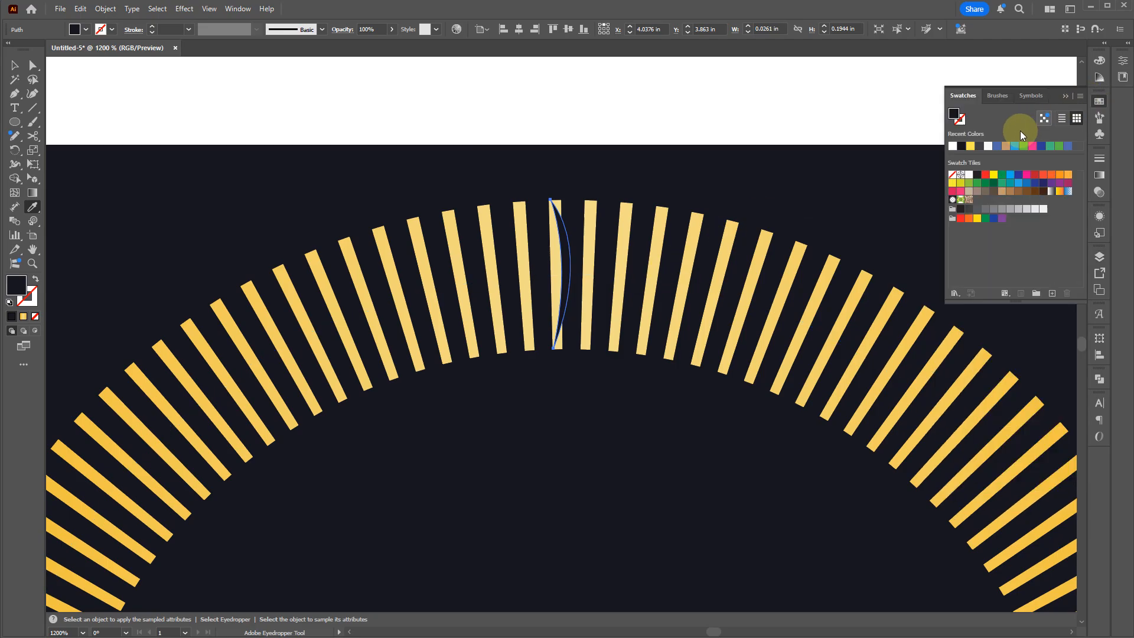
click(952, 145)
key(v)
Move the yellow crescent straight up off the ring to the white area above the dark square
scroll(612, 268, down, 3)
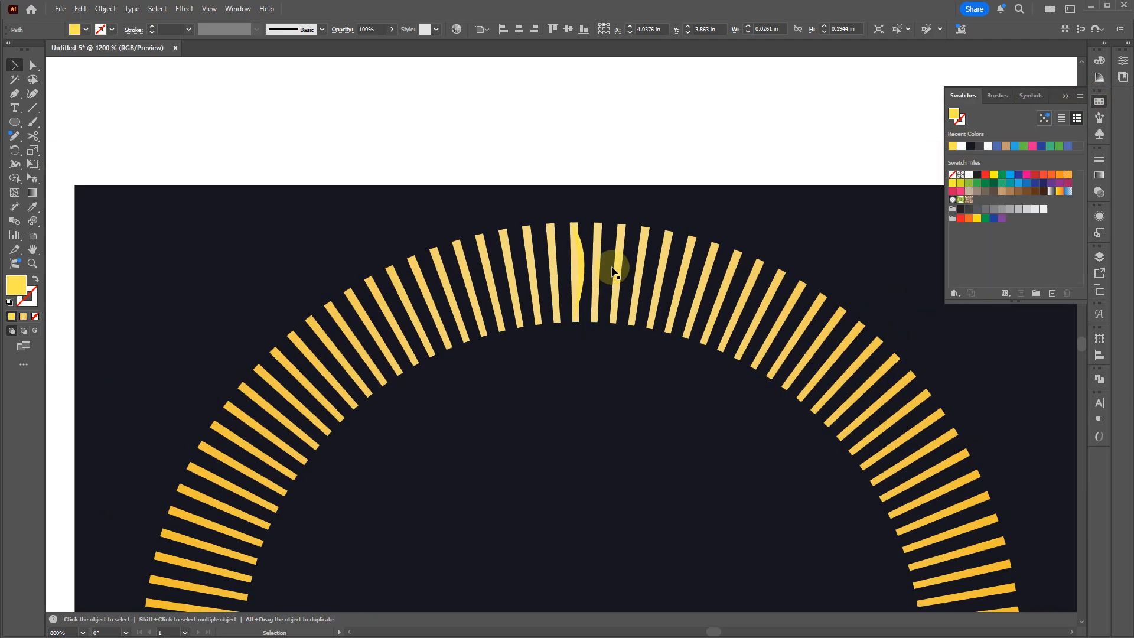
scroll(610, 269, up, 3)
scroll(602, 331, down, 2)
drag(585, 311, 564, 105)
key(space)
drag(750, 110, 736, 405)
scroll(670, 400, down, 3)
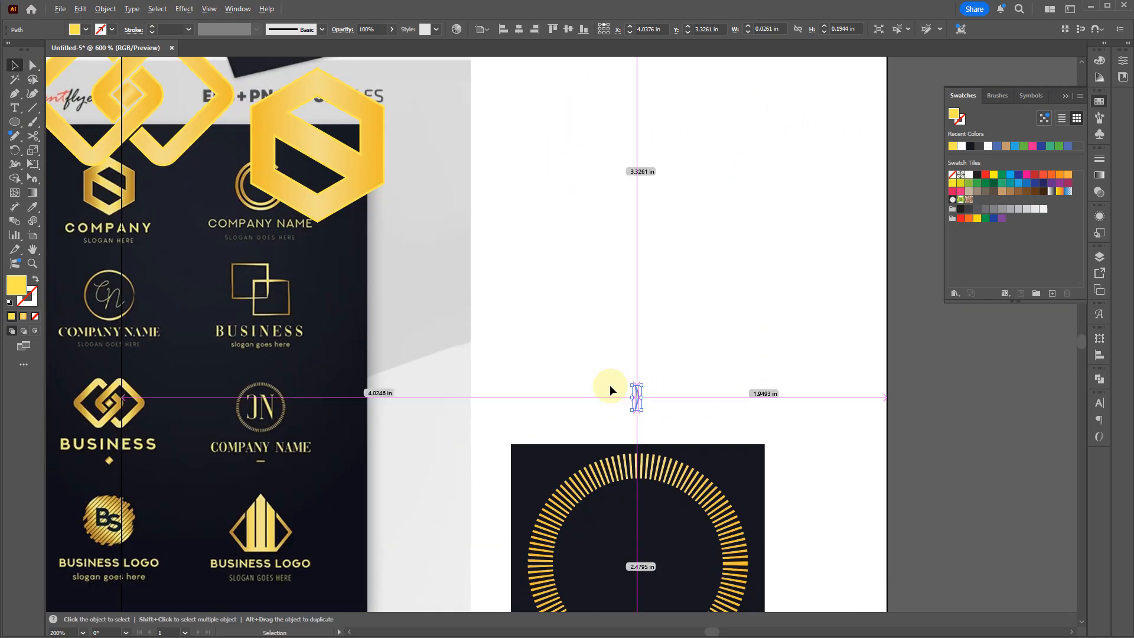
Stretch the dark square upward into a tall rectangle and move the crescent onto its upper part
click(645, 448)
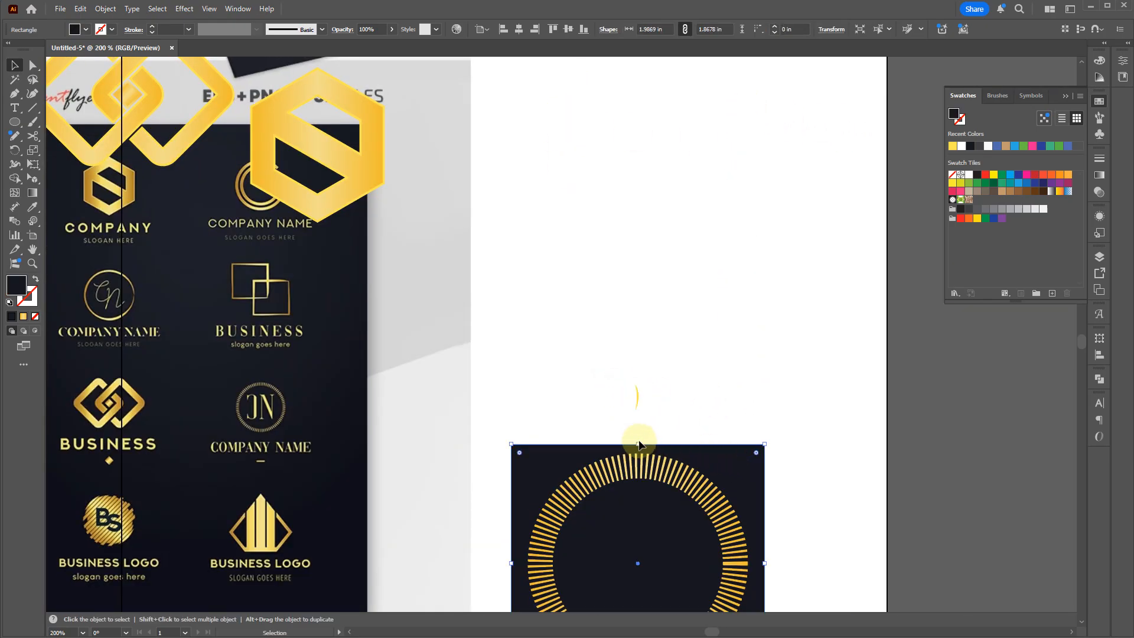
drag(639, 444, 638, 135)
drag(637, 396, 637, 190)
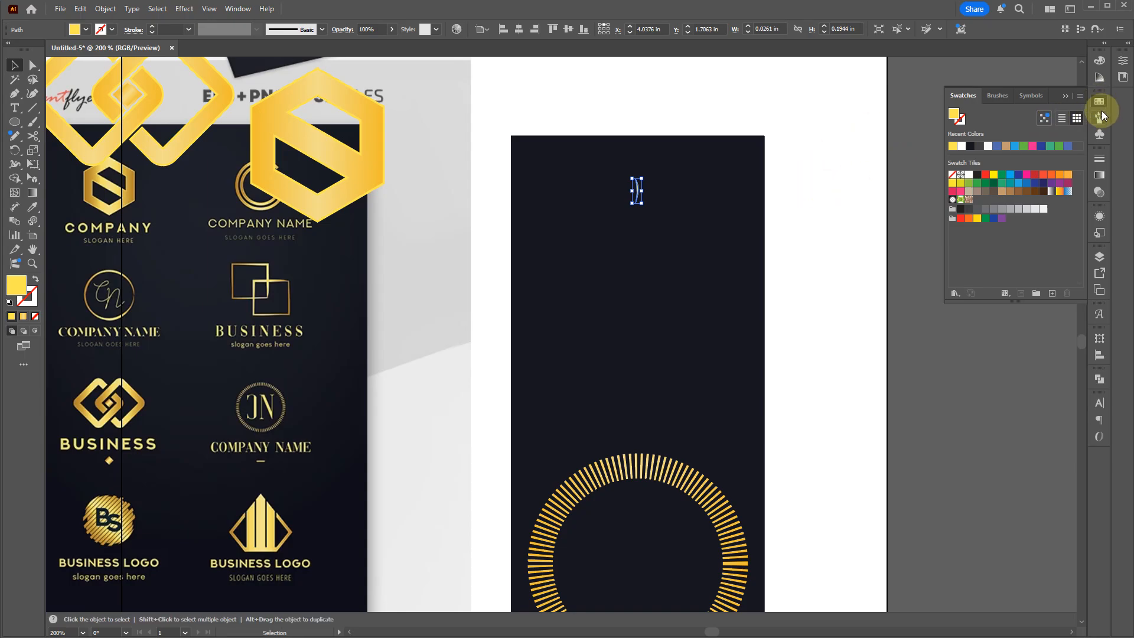
Turn the crescent into a static symbol with export type Graphic, keeping the name New Symbol
click(1100, 134)
drag(638, 201, 998, 187)
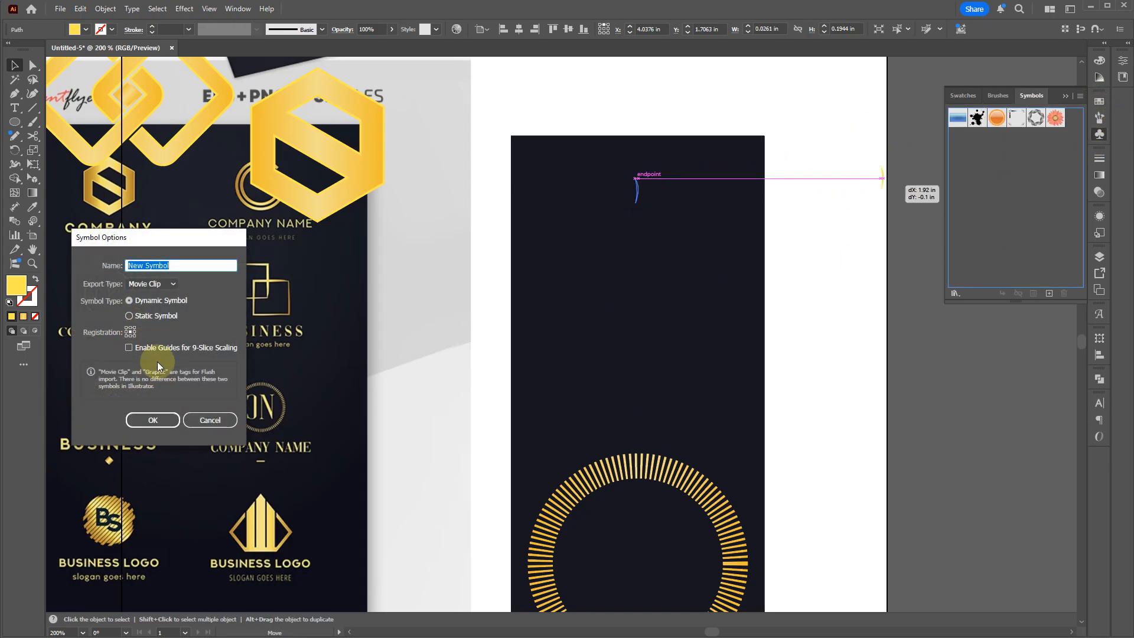
click(151, 284)
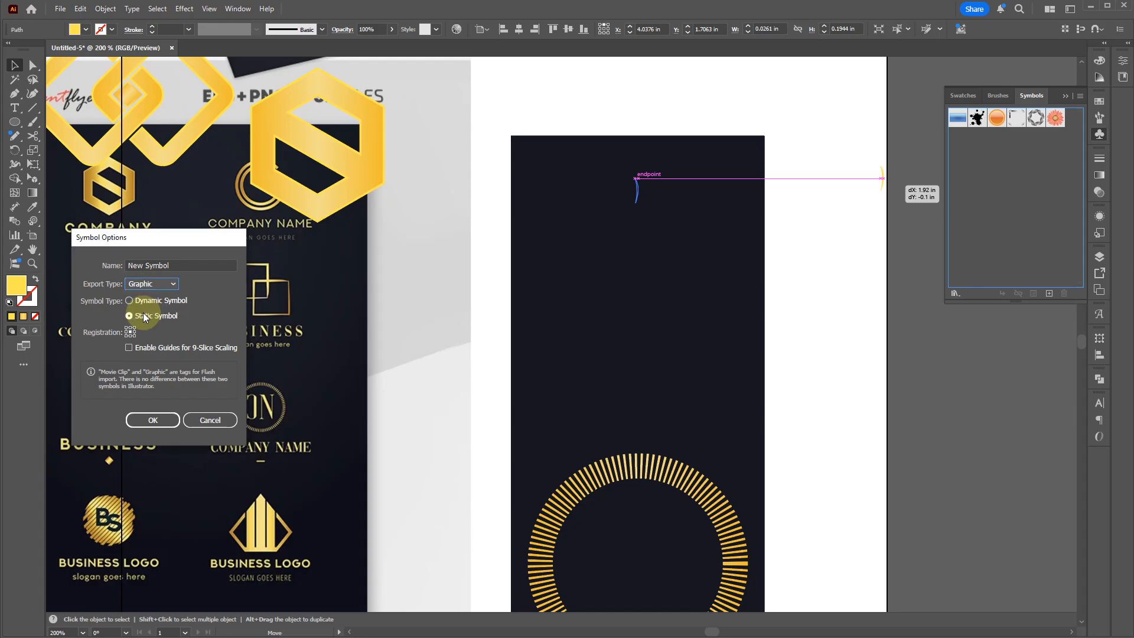
click(148, 419)
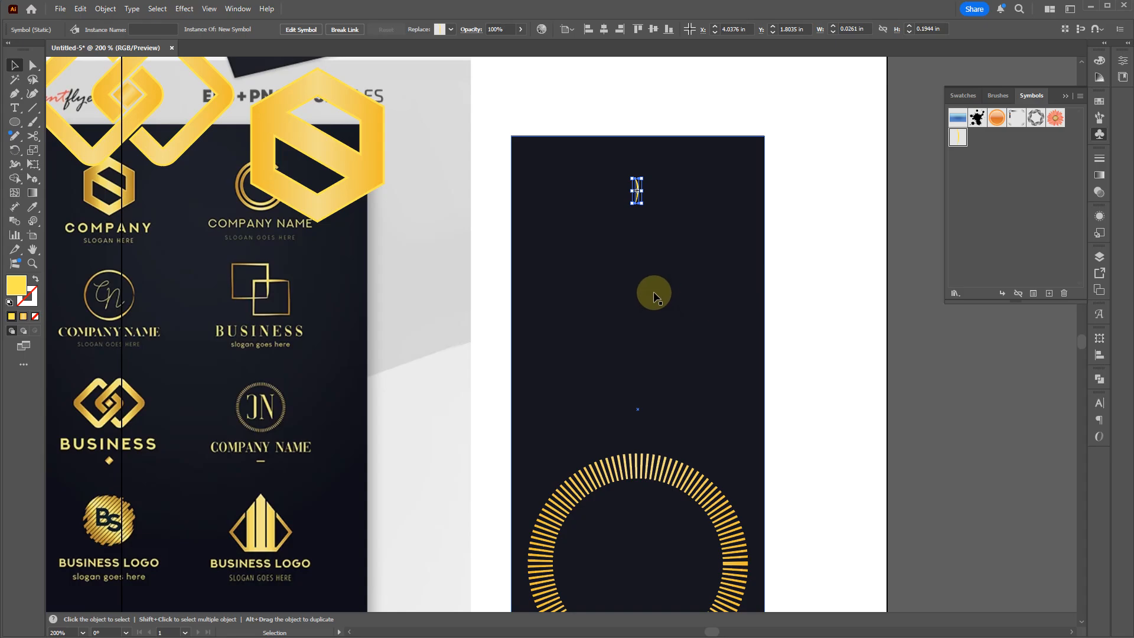
Draw a yellow-outlined, unfilled circle about 1.39 in across and place it just below the crescent on the dark rectangle
key(l)
mouse_move(641, 275)
mouse_down()
mouse_move(689, 362)
mouse_move(687, 346)
mouse_up()
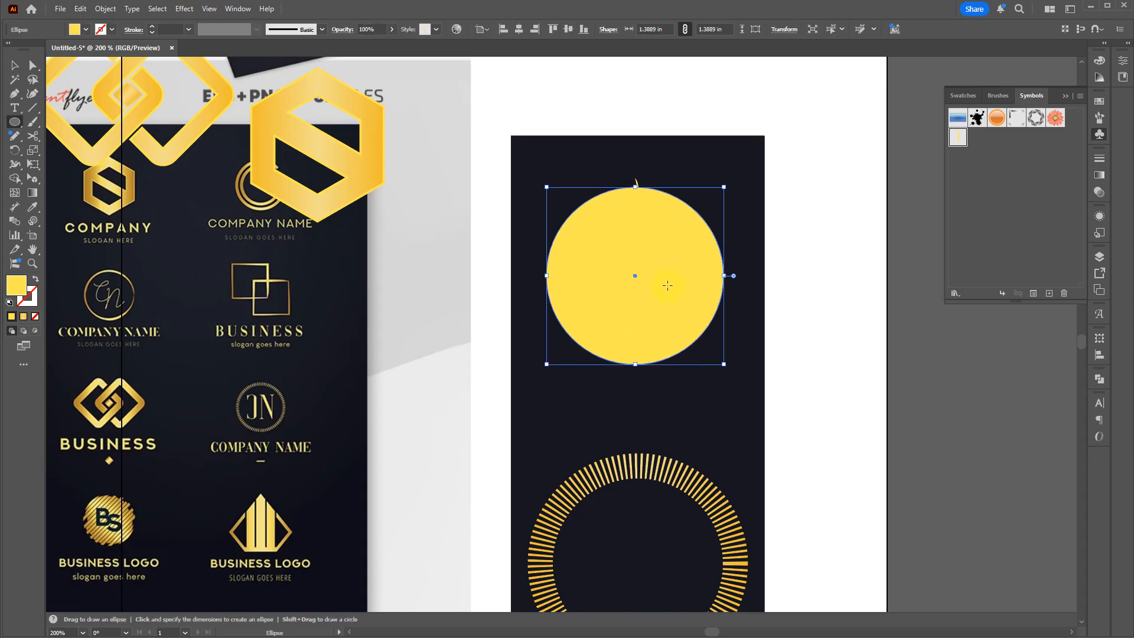
key(shift+x)
key(v)
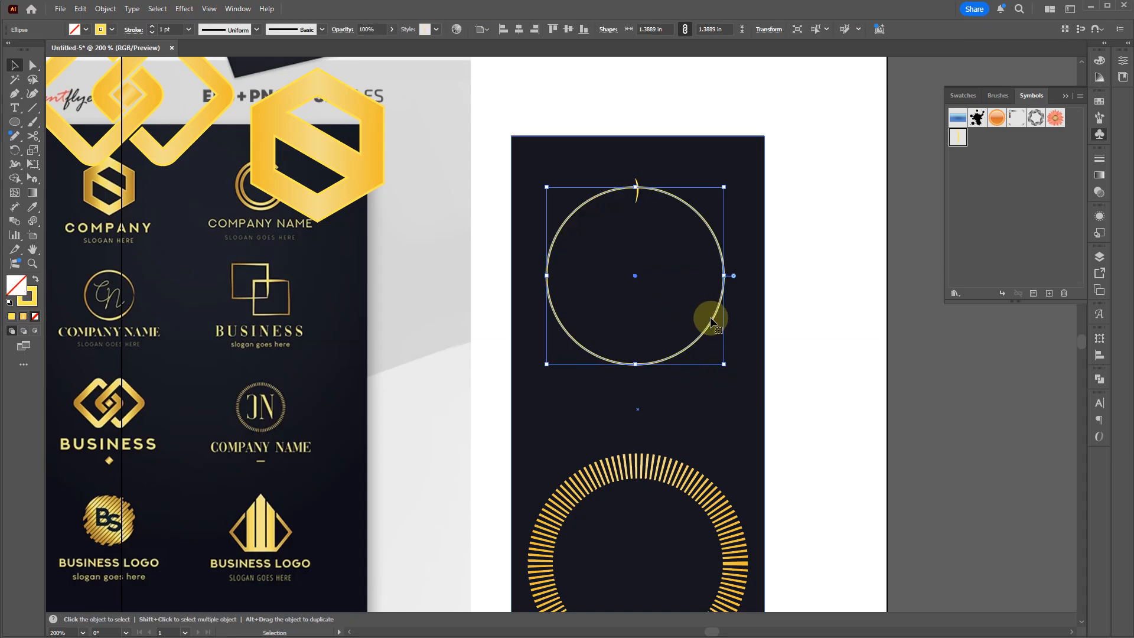
drag(711, 322, 713, 348)
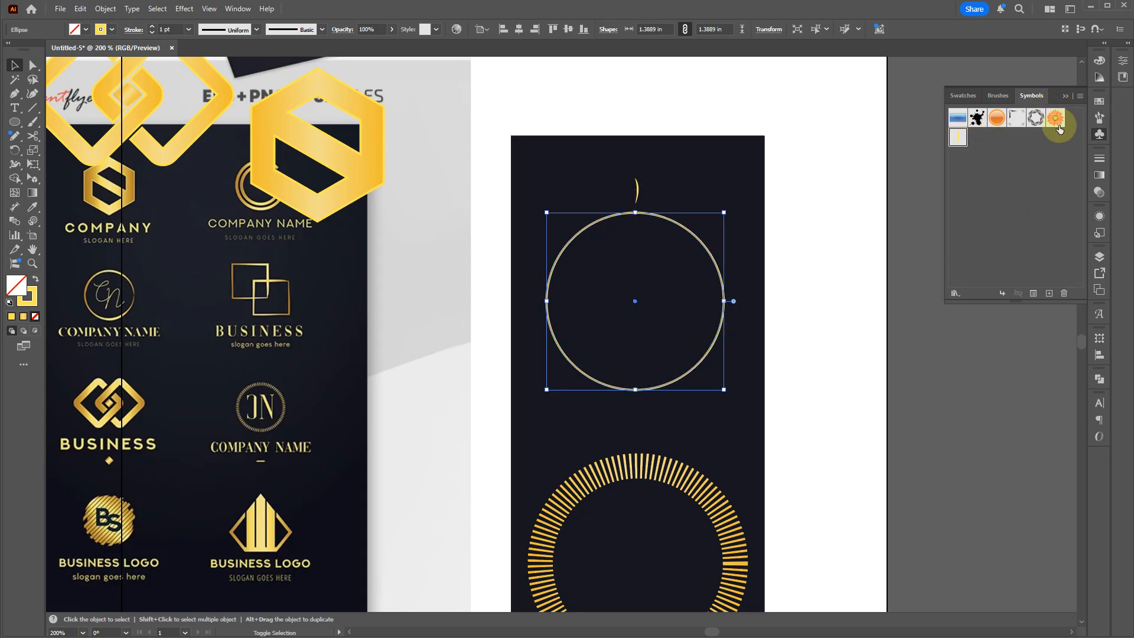
Create a pattern brush from the crescent symbol, keeping the name Pattern Brush 1, Stretch to fit and no colorization
click(1100, 158)
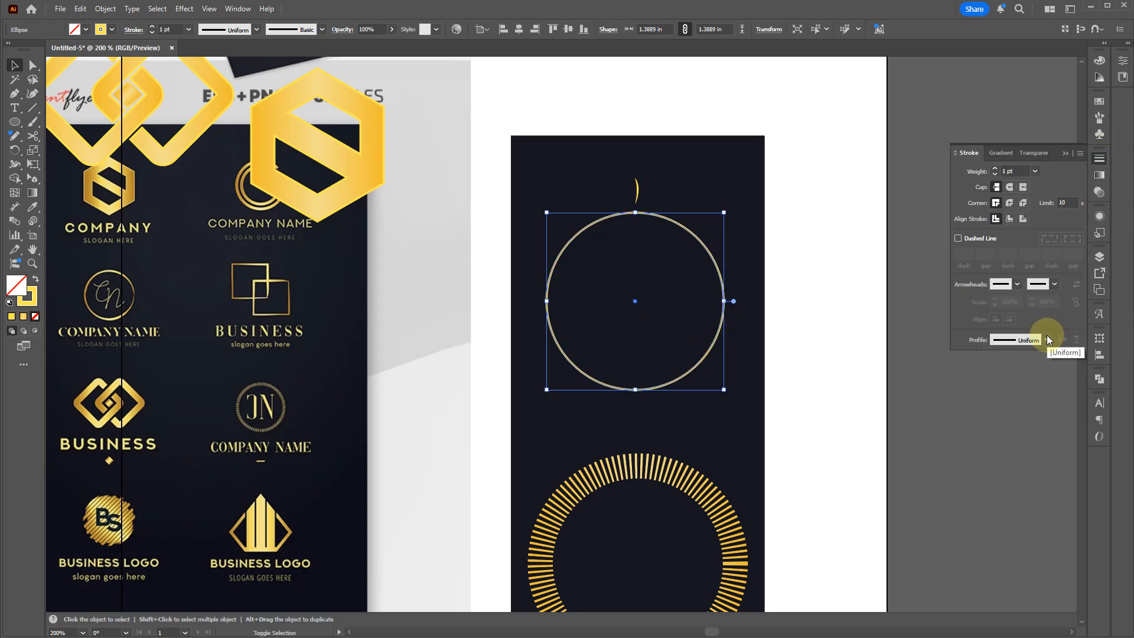
click(1097, 120)
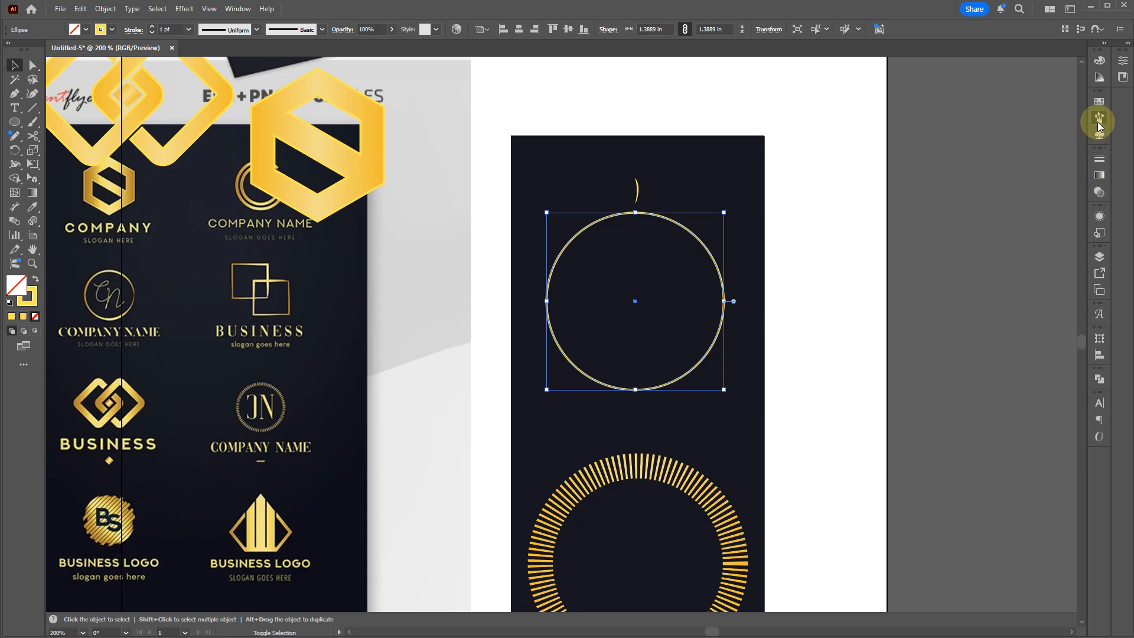
mouse_move(637, 189)
mouse_down()
mouse_move(973, 221)
mouse_move(980, 235)
mouse_up()
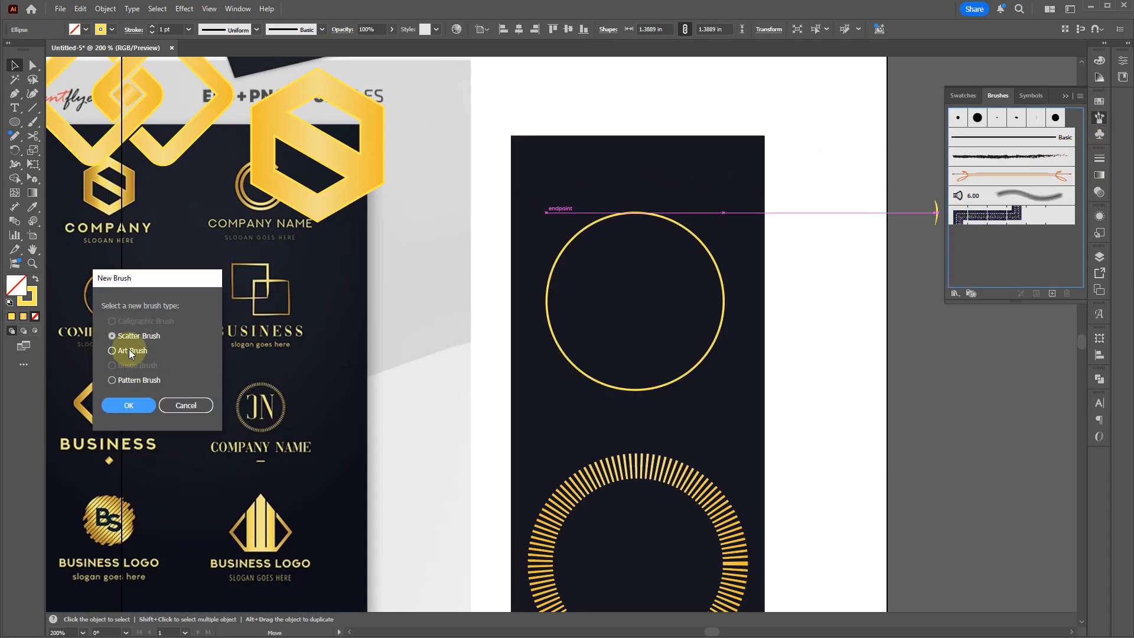
click(132, 381)
click(132, 405)
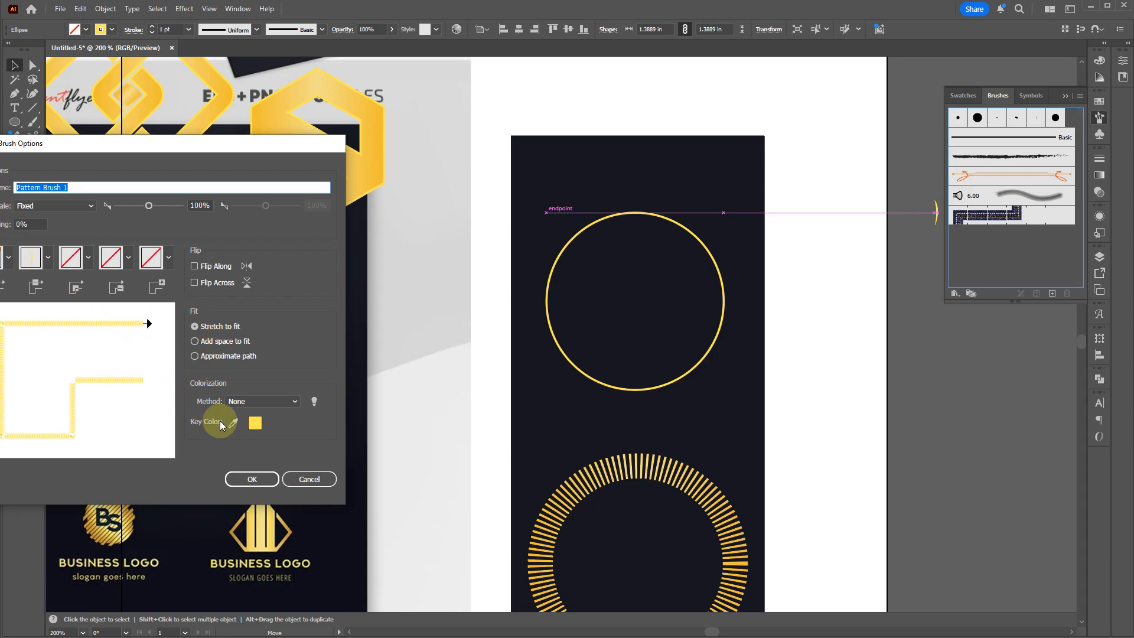
click(251, 479)
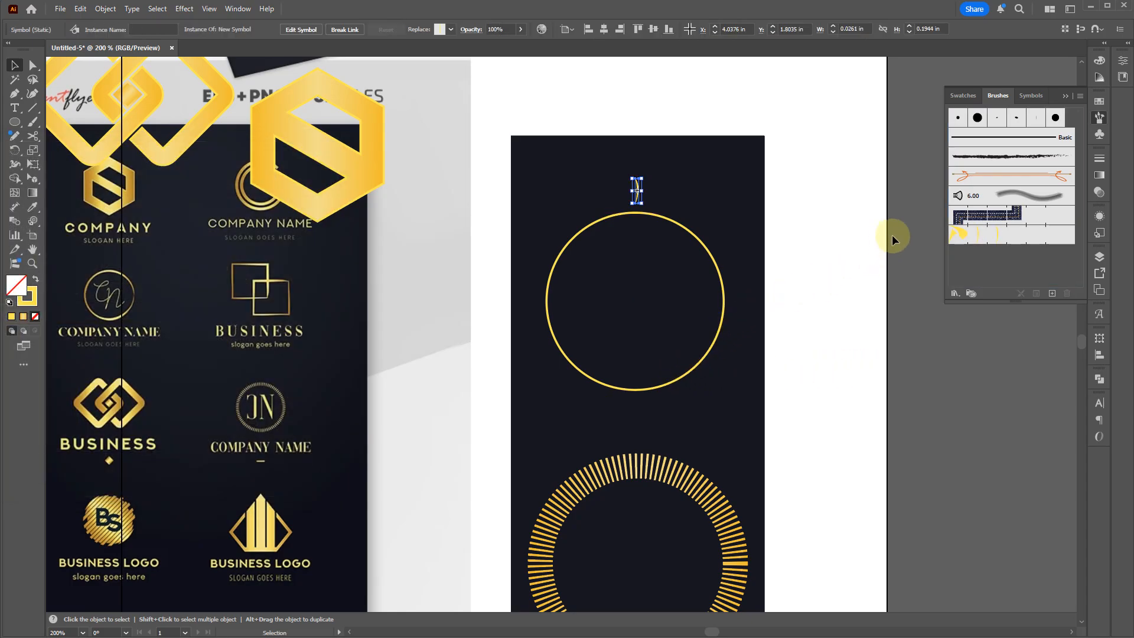
Apply the new crescent pattern brush to the yellow circle's outline
click(721, 260)
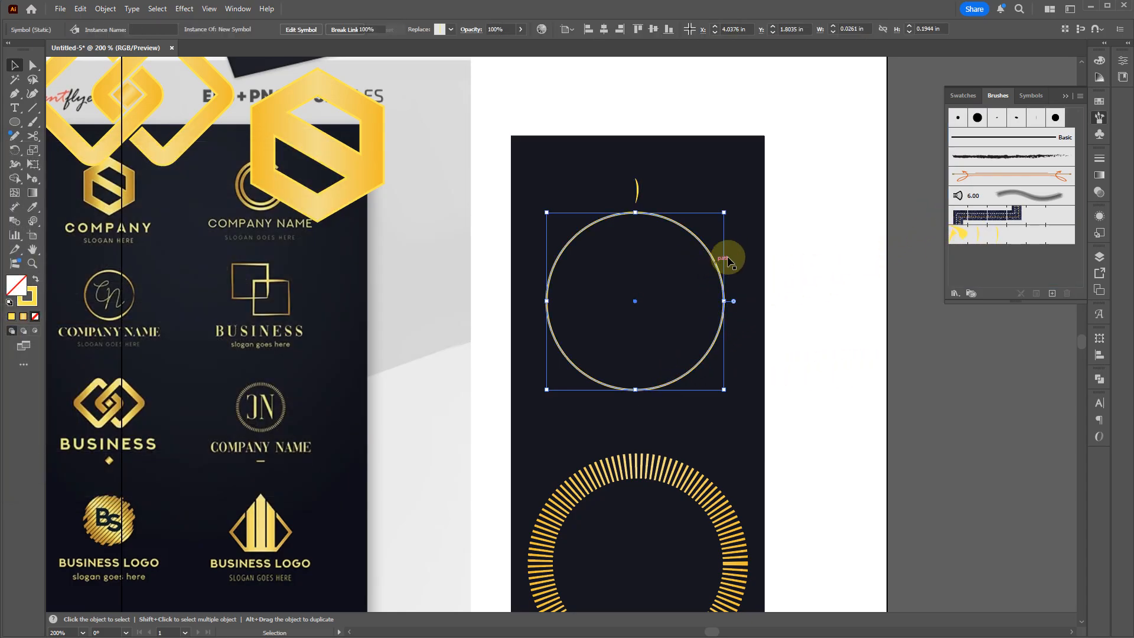
click(1019, 237)
scroll(654, 235, up, 2)
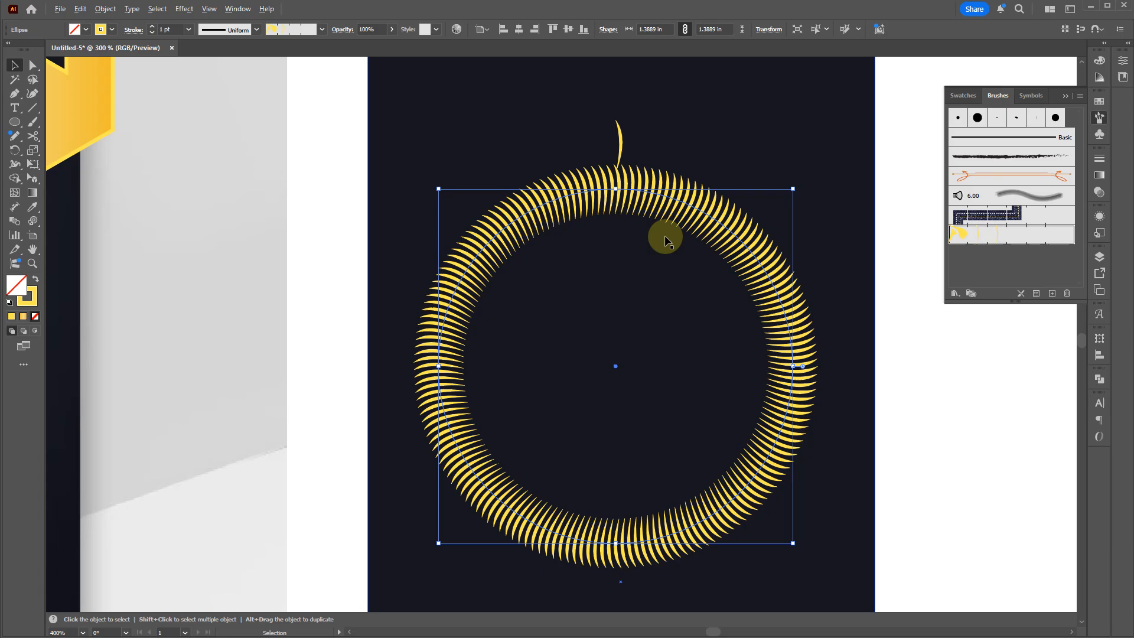
scroll(696, 264, down, 2)
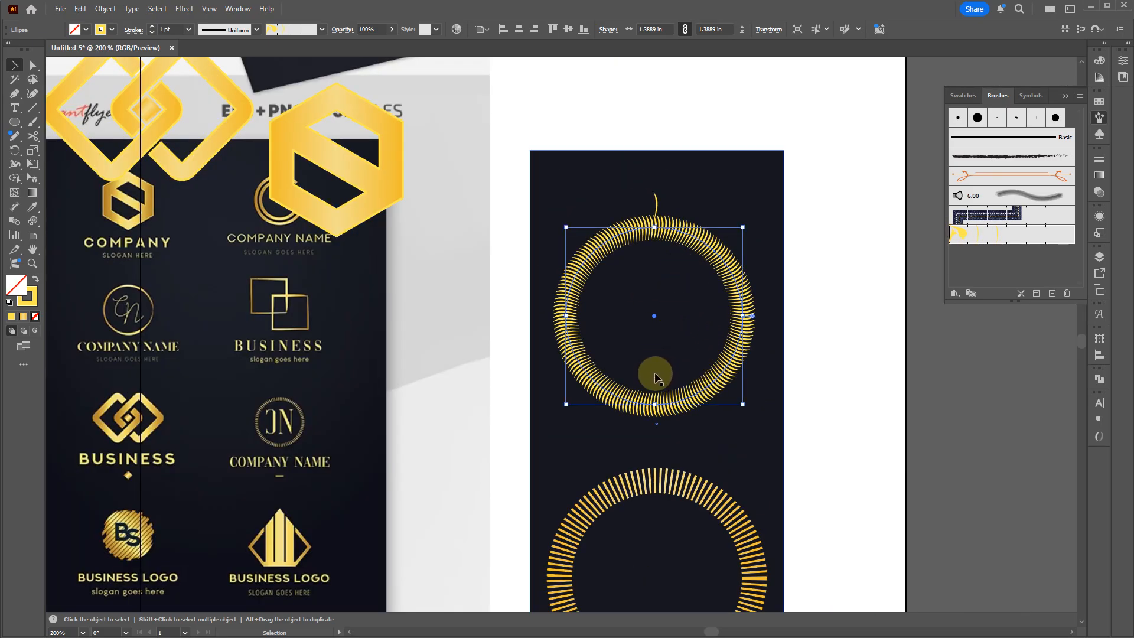
scroll(603, 288, down, 1)
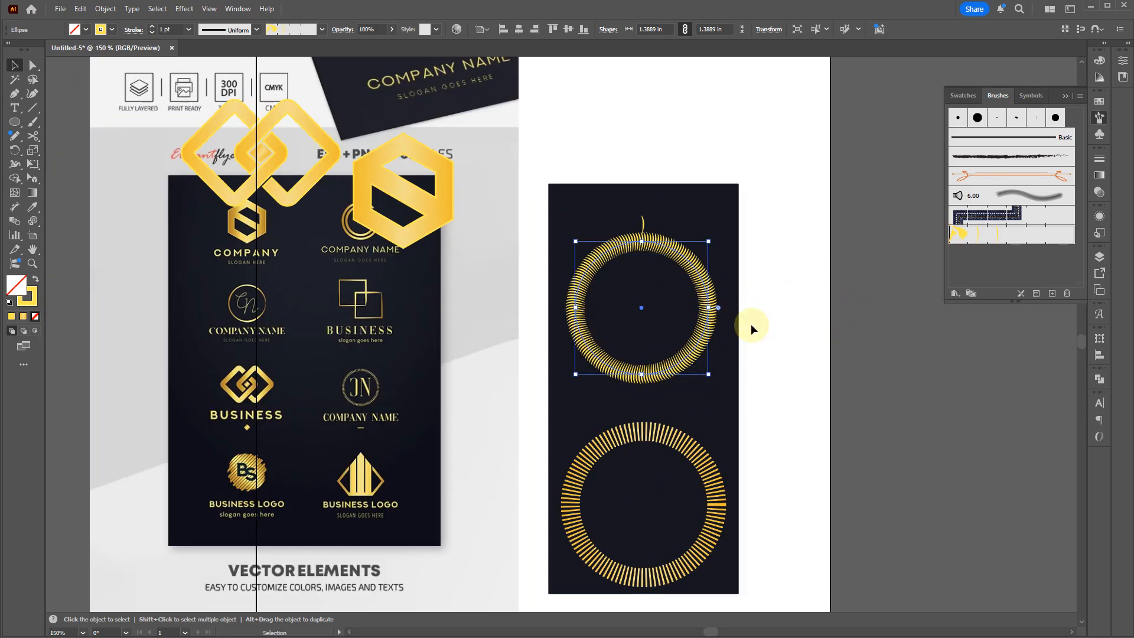
scroll(732, 323, up, 1)
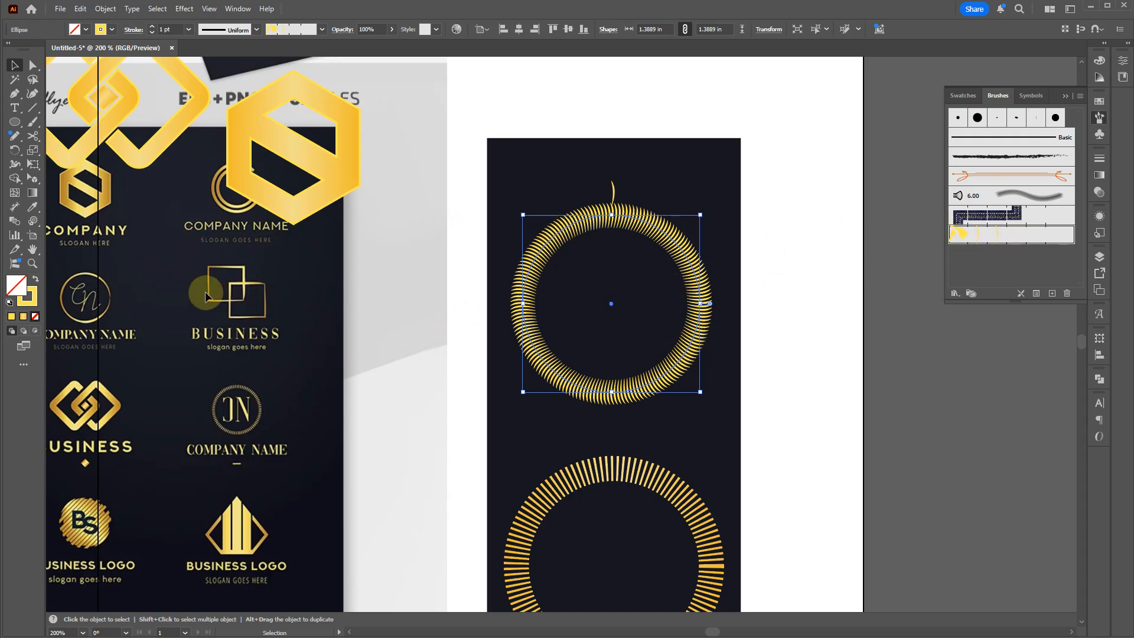
Draw a yellow-outlined square about 0.8 in wide between the reference sheet and the dark rectangle
scroll(140, 345, up, 2)
drag(236, 437, 547, 194)
drag(680, 186, 572, 317)
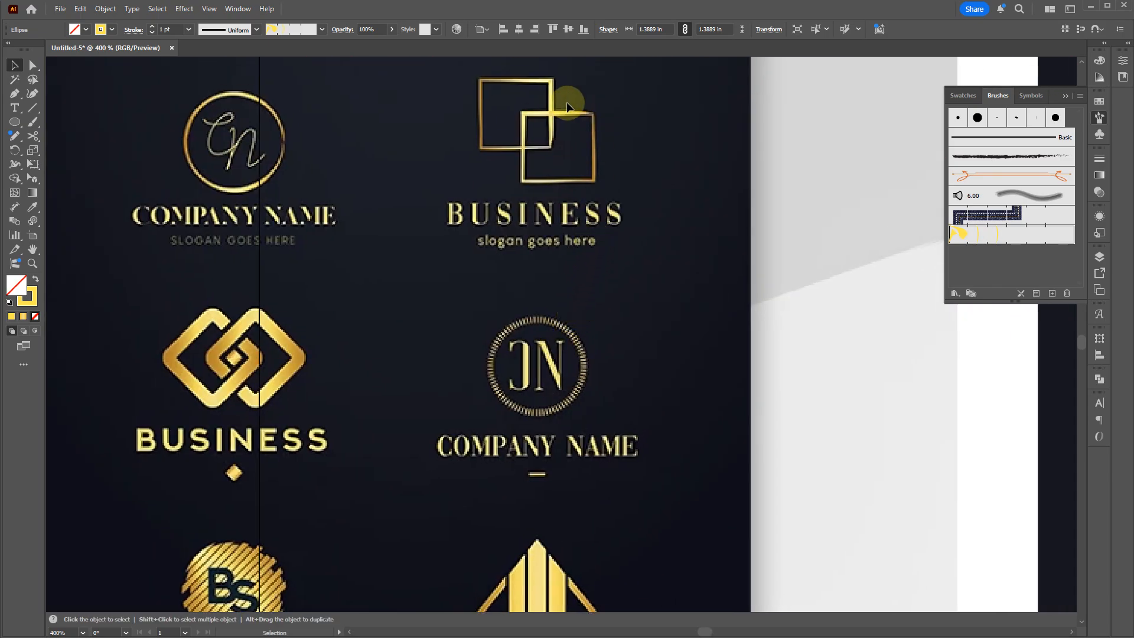
drag(736, 208, 657, 360)
scroll(476, 223, down, 1)
key(m)
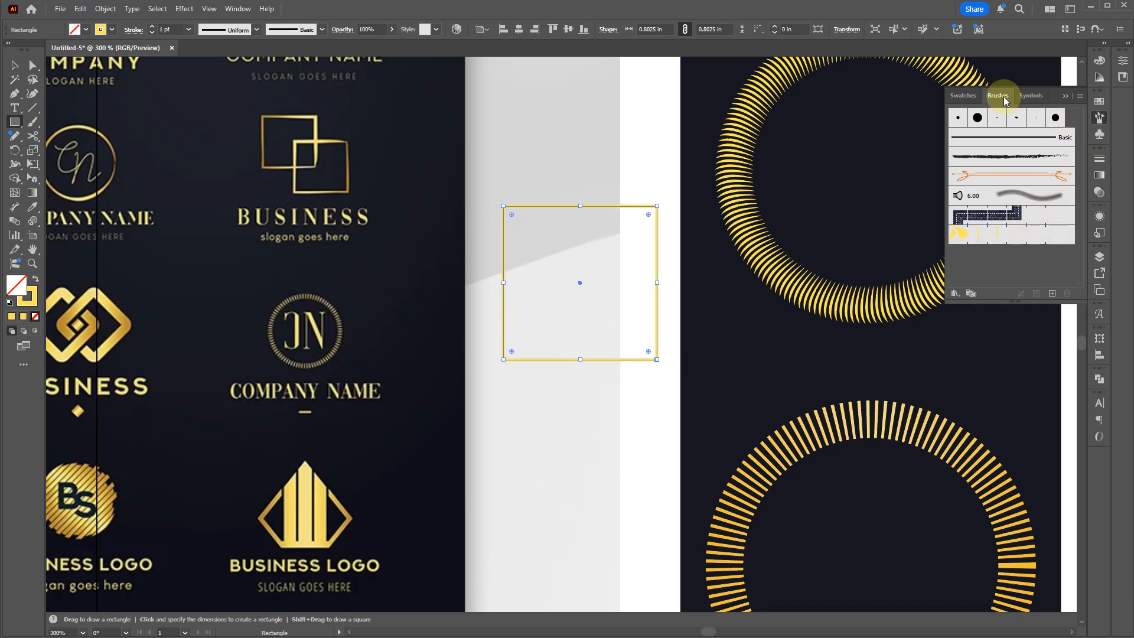
Give the square a 3 pt stroke with the lens-shaped variable width profile that tapers at both ends
click(1099, 159)
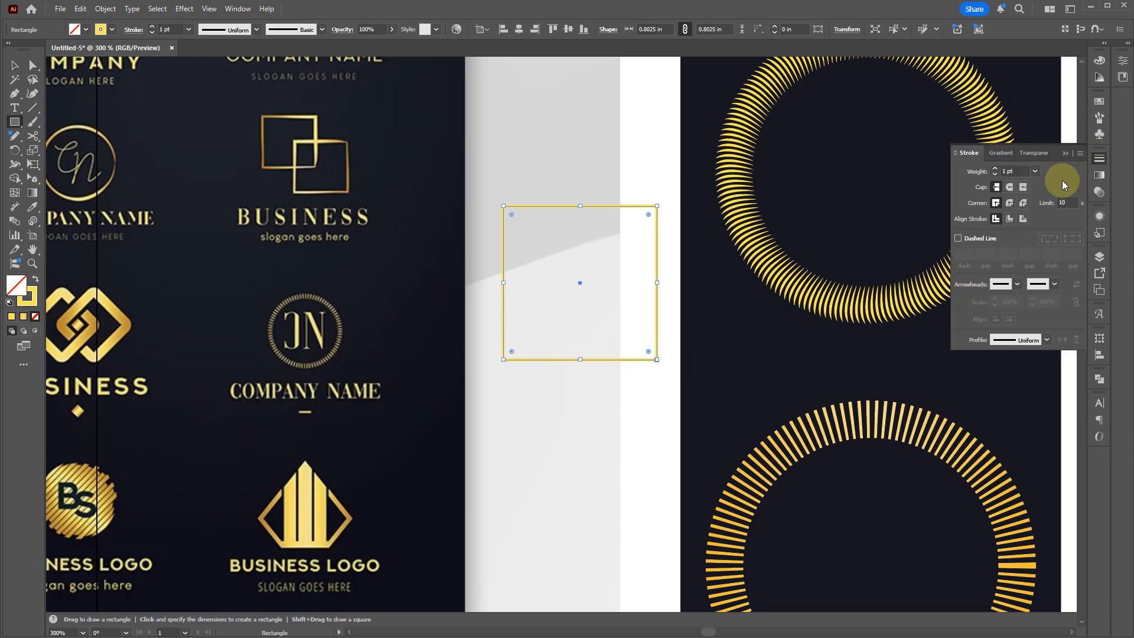
click(995, 169)
click(995, 168)
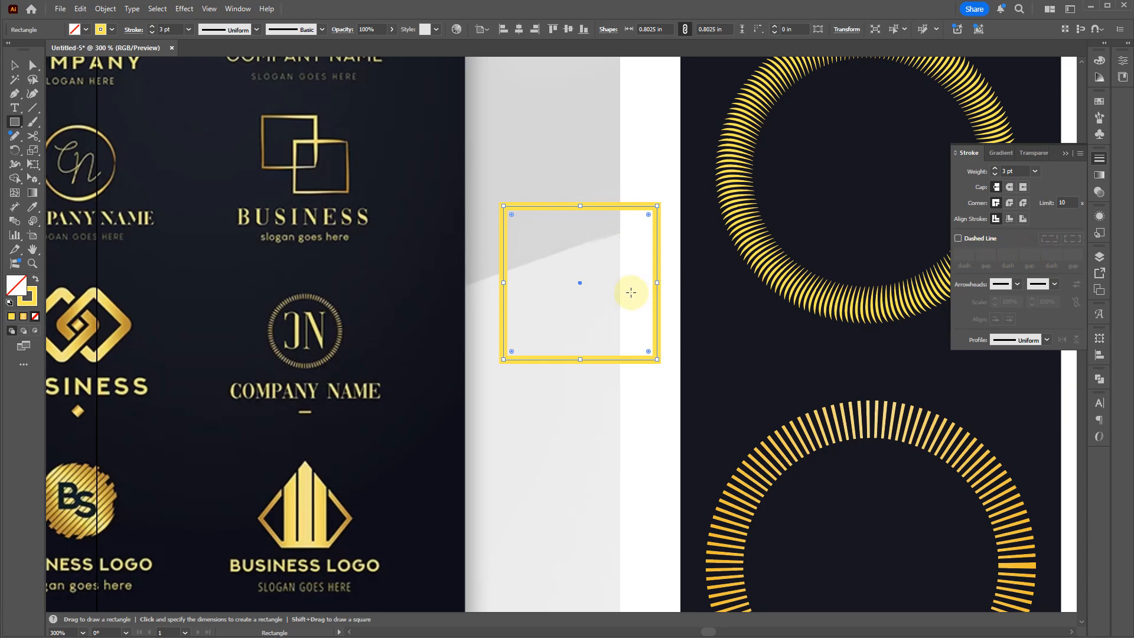
key(g)
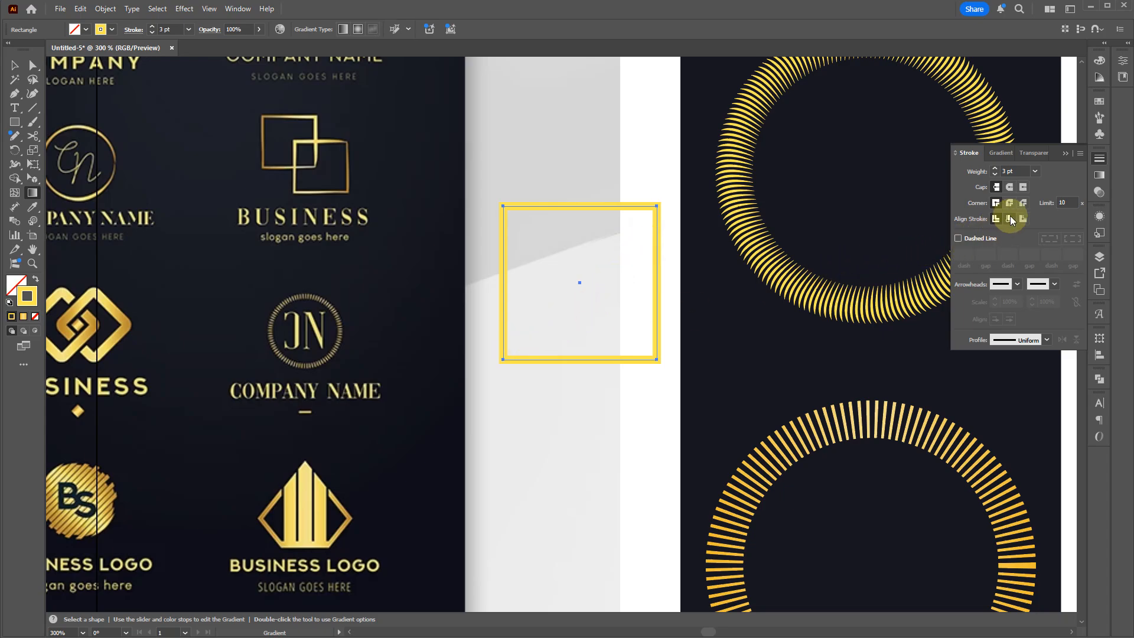
click(1048, 341)
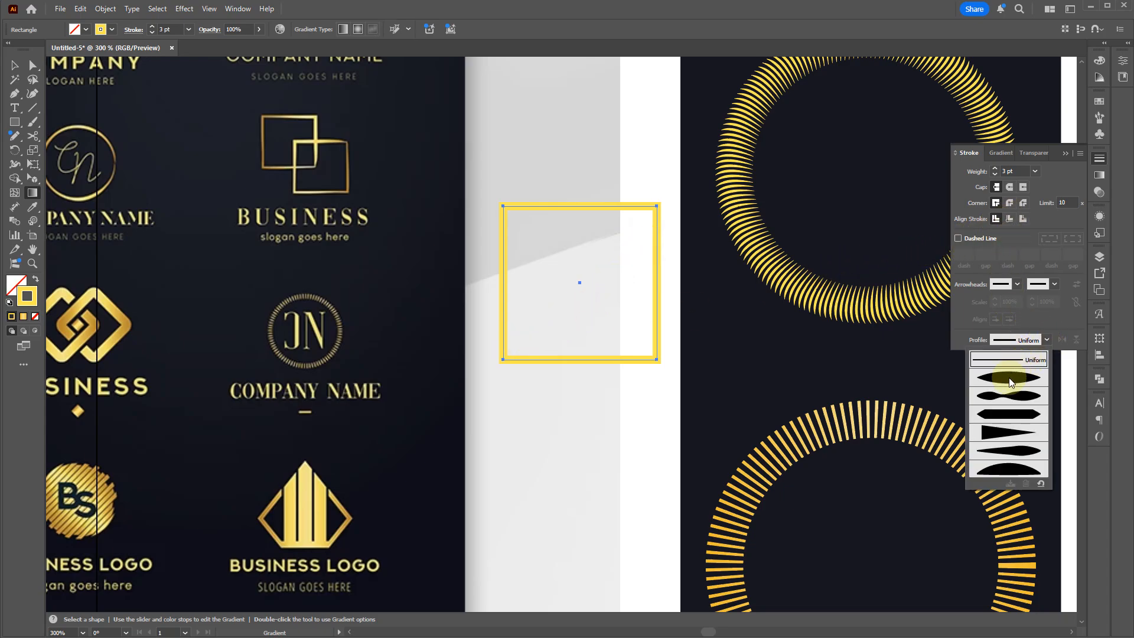
click(1003, 378)
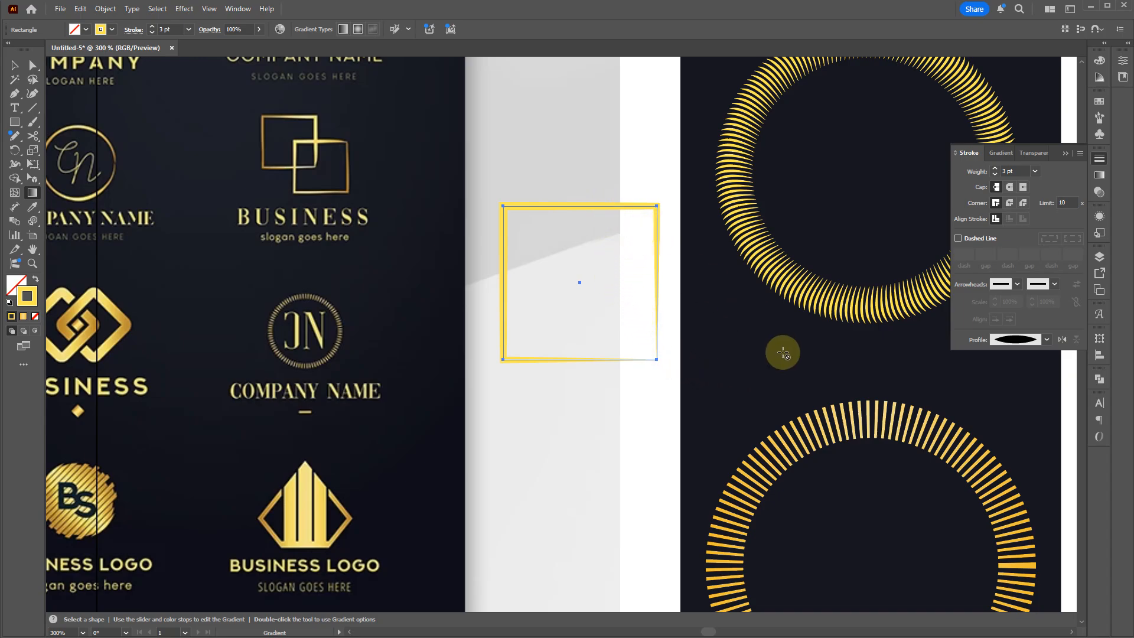
Duplicate the square, turn the copy so its thinnest corner is at upper right, and overlap it from the original's centre
key(v)
drag(654, 204, 765, 315)
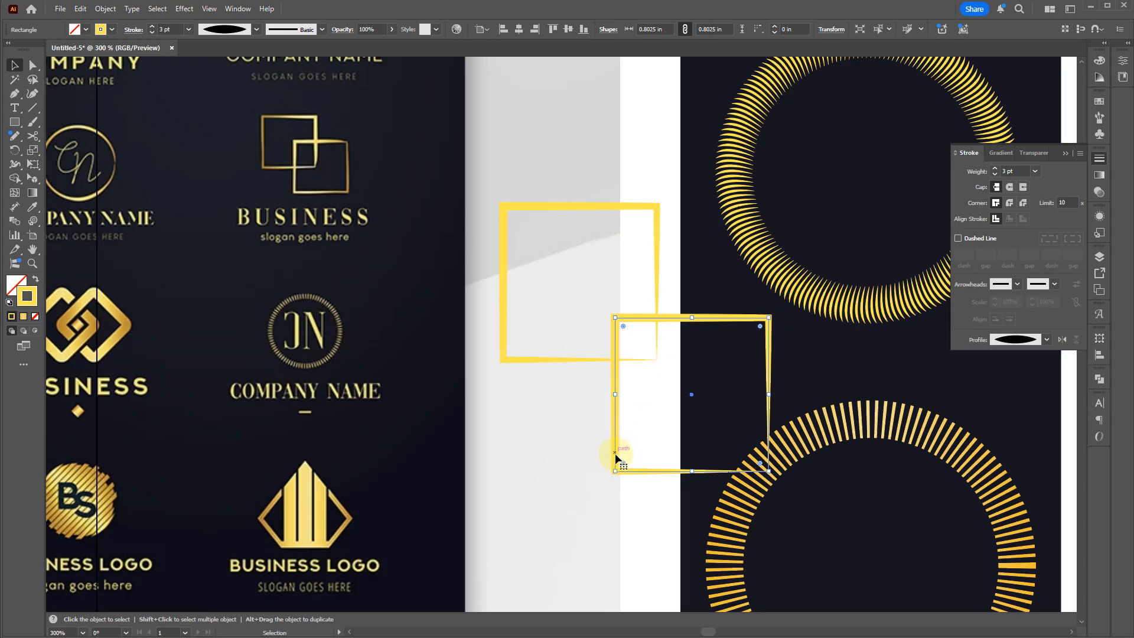
drag(613, 472, 697, 438)
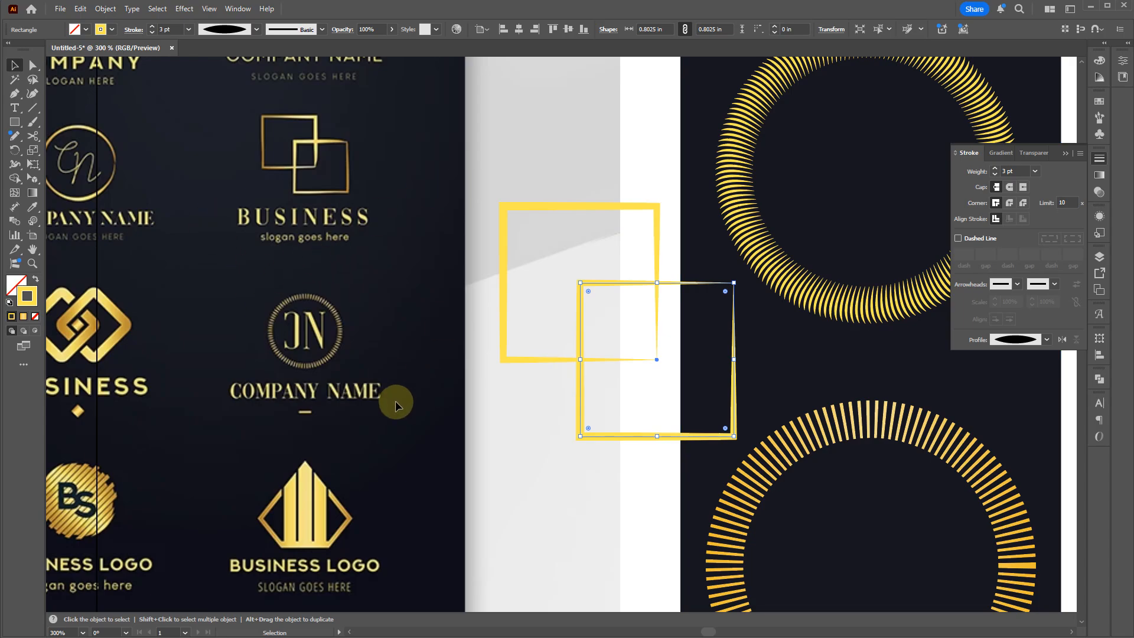
scroll(556, 395, down, 2)
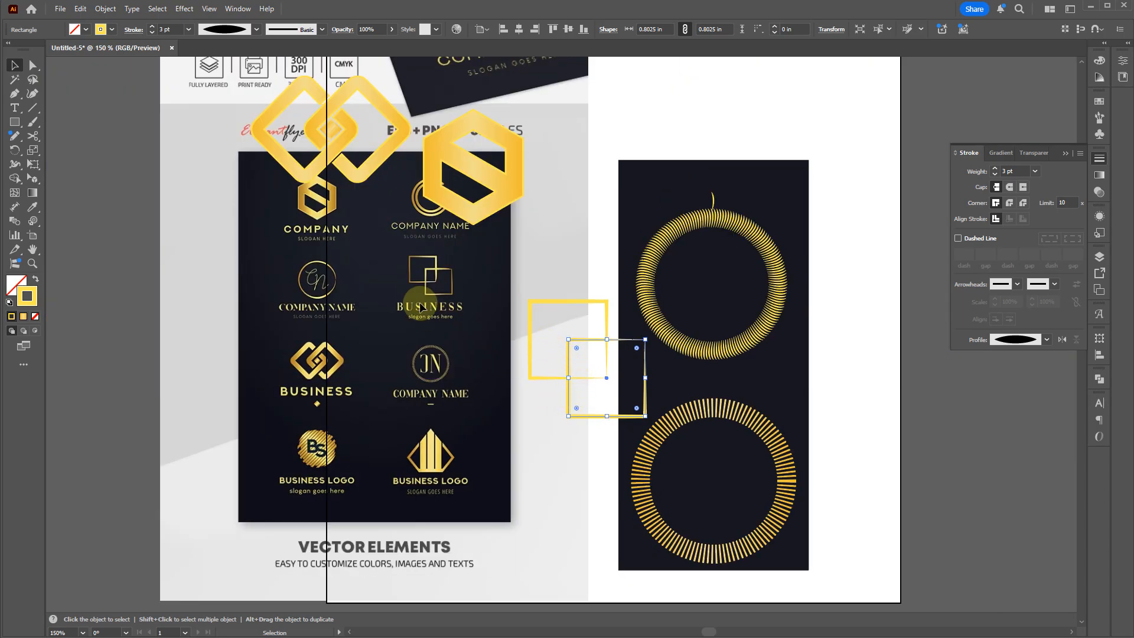
scroll(377, 221, down, 1)
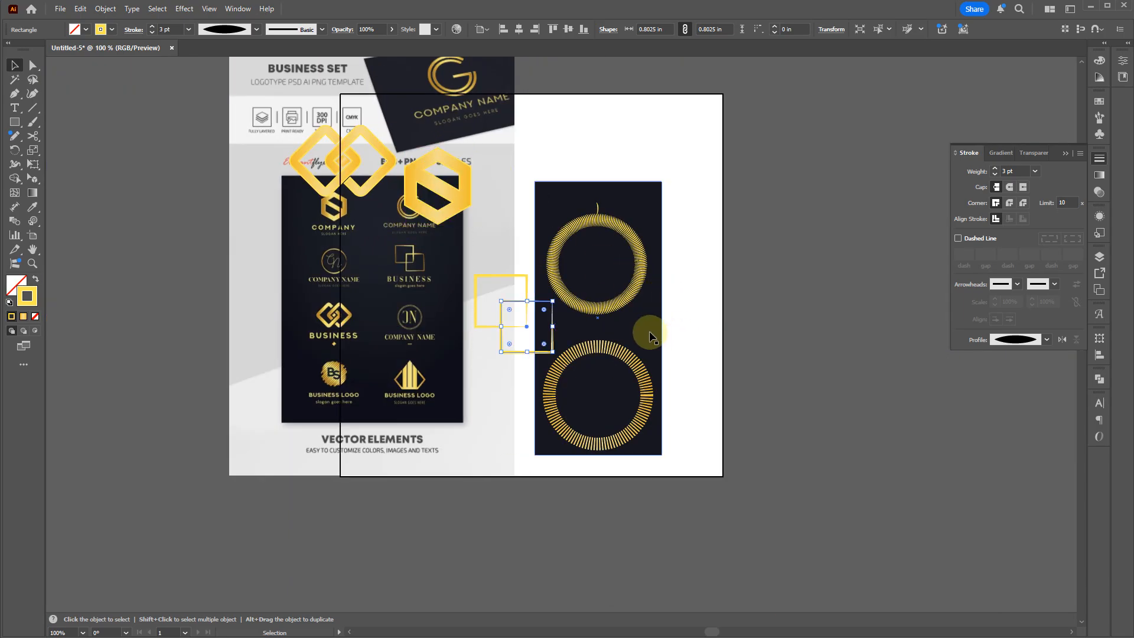
click(707, 456)
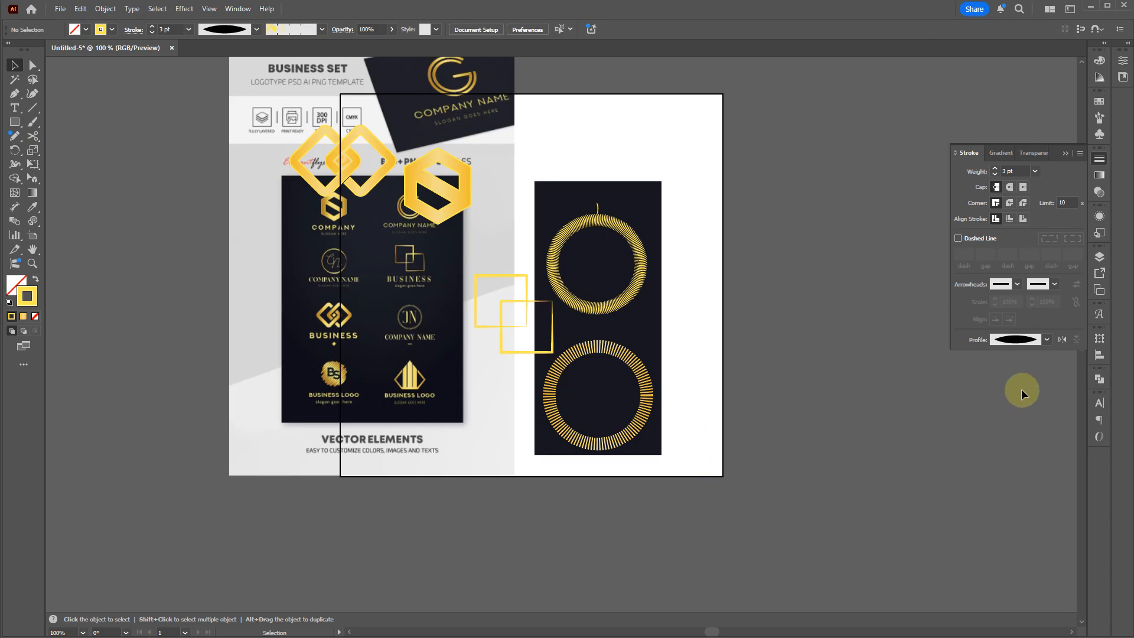
Unlock Layer 2, delete all artwork on both layers and bring in the orange-and-grey logo reference sheet
click(1098, 379)
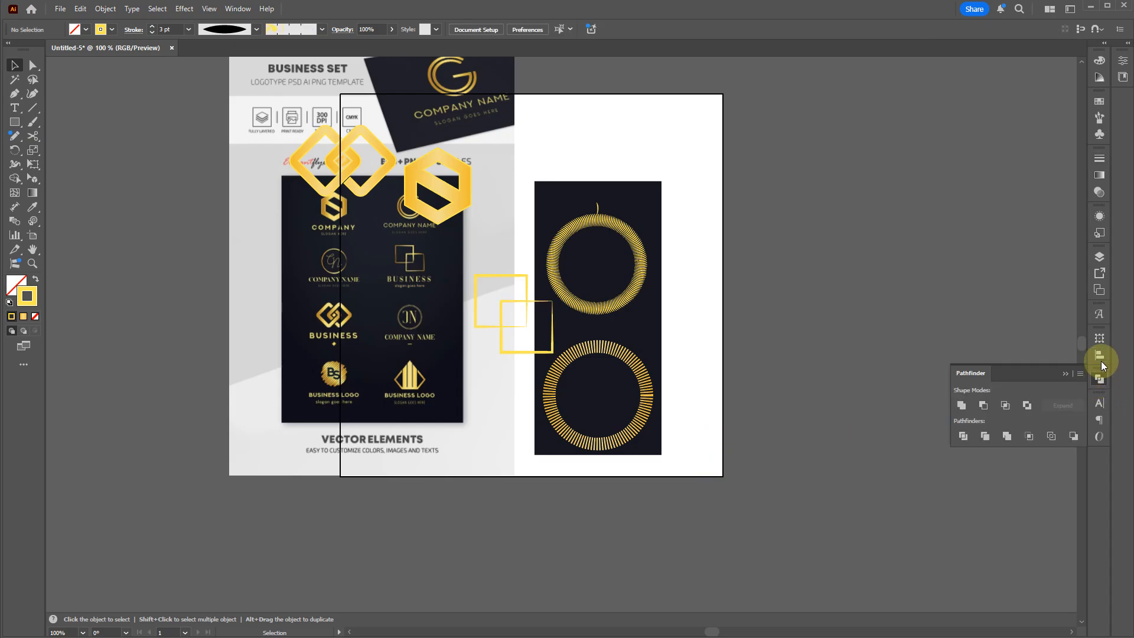
click(1100, 263)
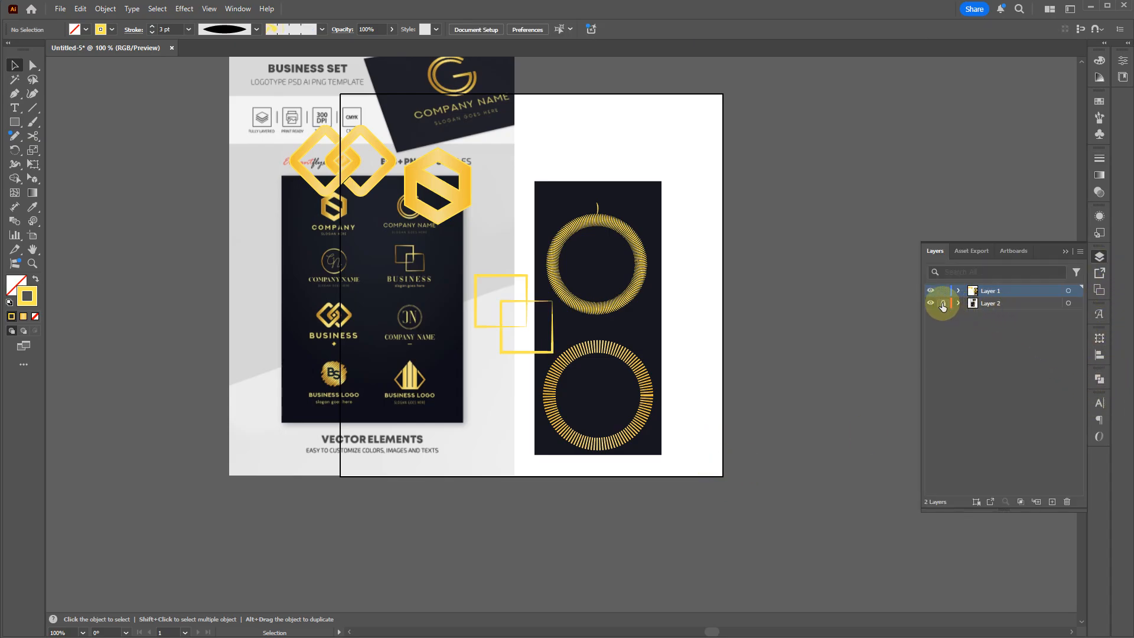
drag(748, 461, 159, 52)
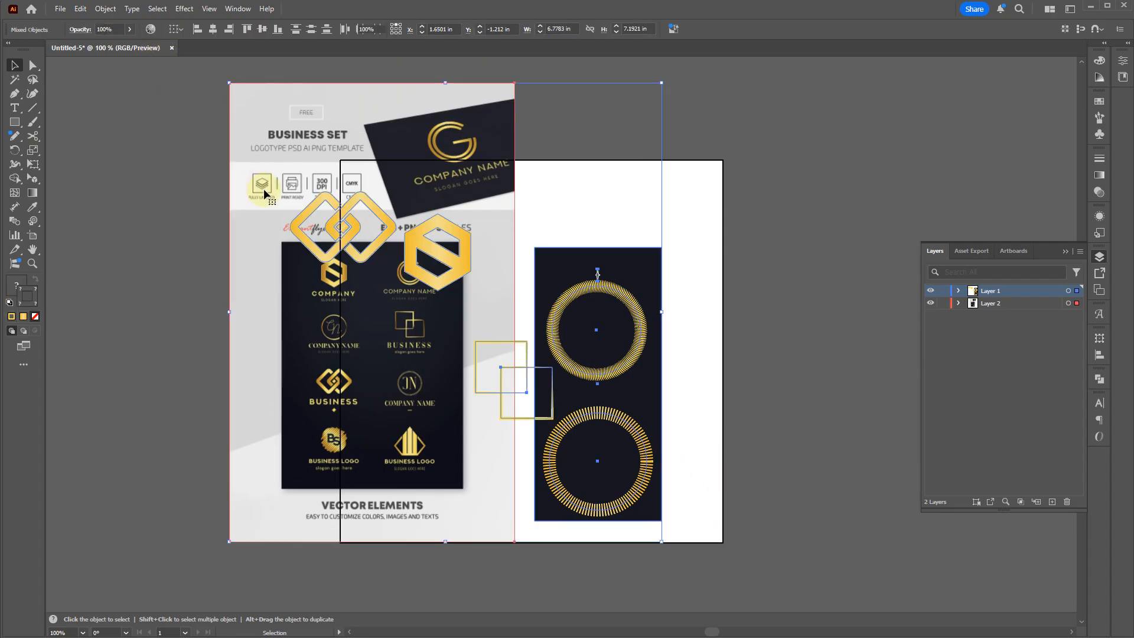
key(Delete)
key(alt+Tab)
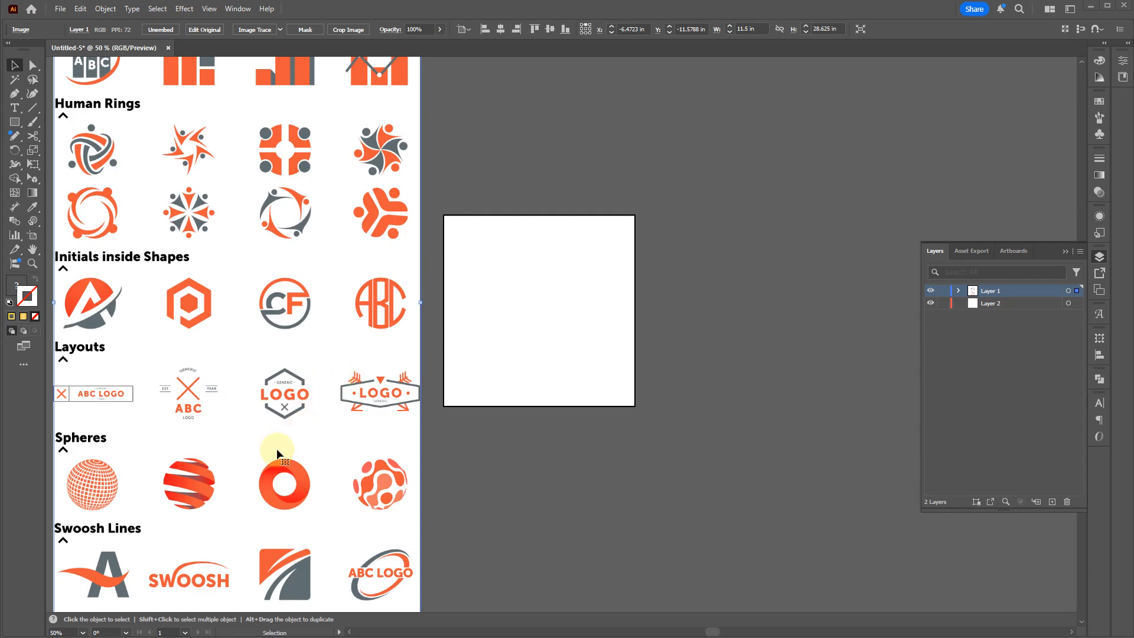
Examine the Human Rings, Initials inside Shapes, Layouts and Spheres logos on the new reference sheet to choose one to recreate
scroll(254, 471, up, 2)
scroll(260, 455, down, 1)
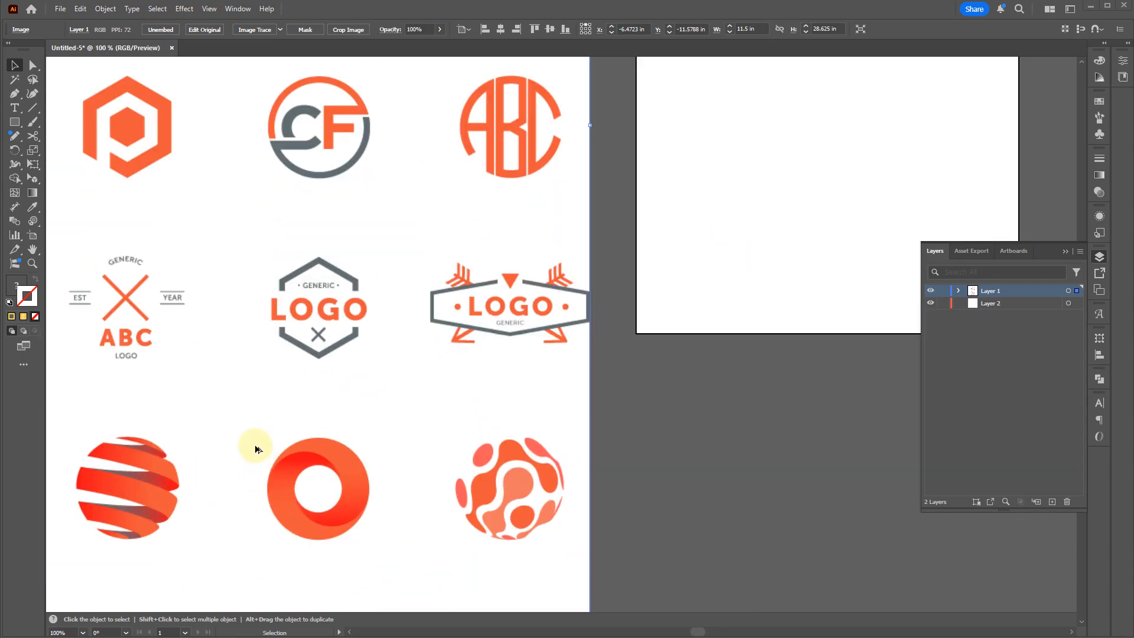
scroll(255, 449, down, 1)
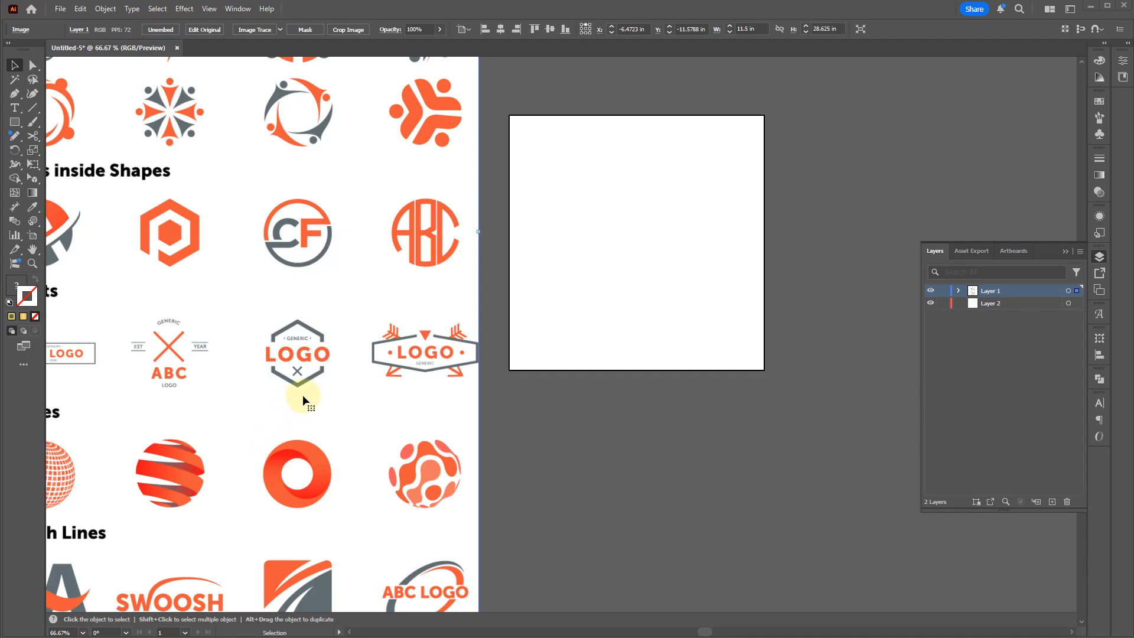
drag(362, 322, 414, 334)
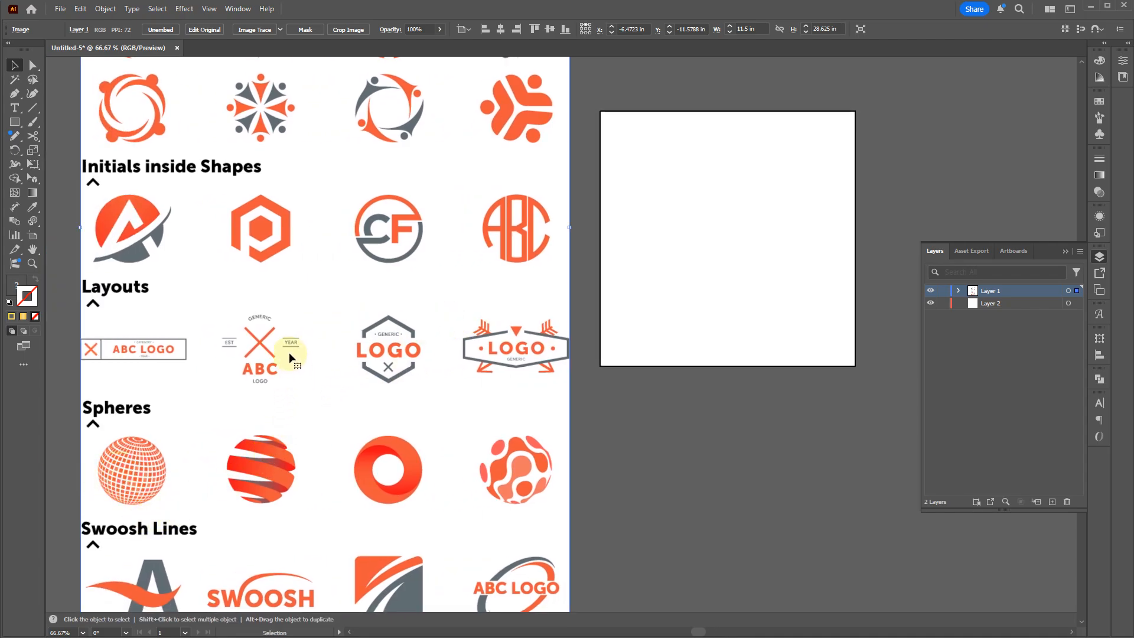
scroll(289, 352, up, 3)
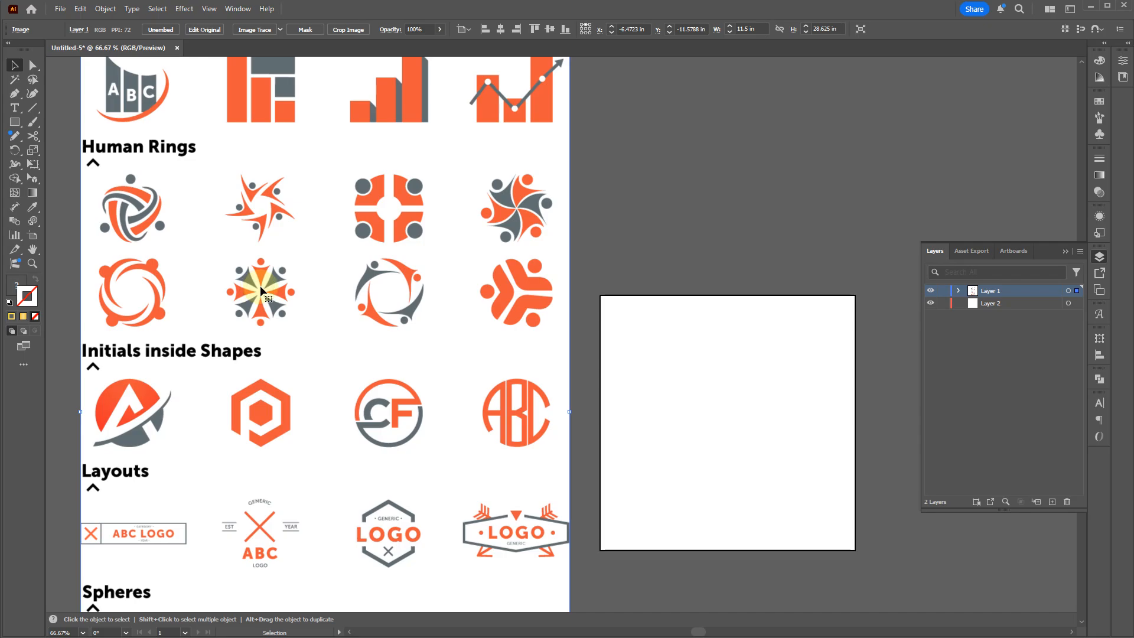
scroll(260, 287, up, 2)
scroll(260, 287, down, 2)
click(716, 439)
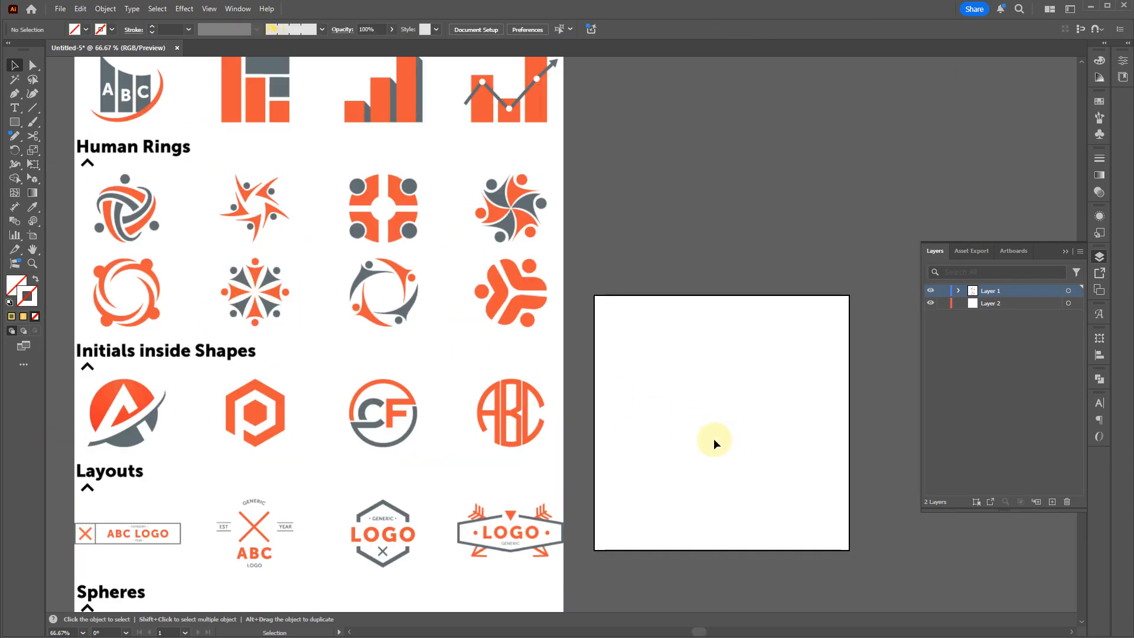
scroll(702, 426, up, 1)
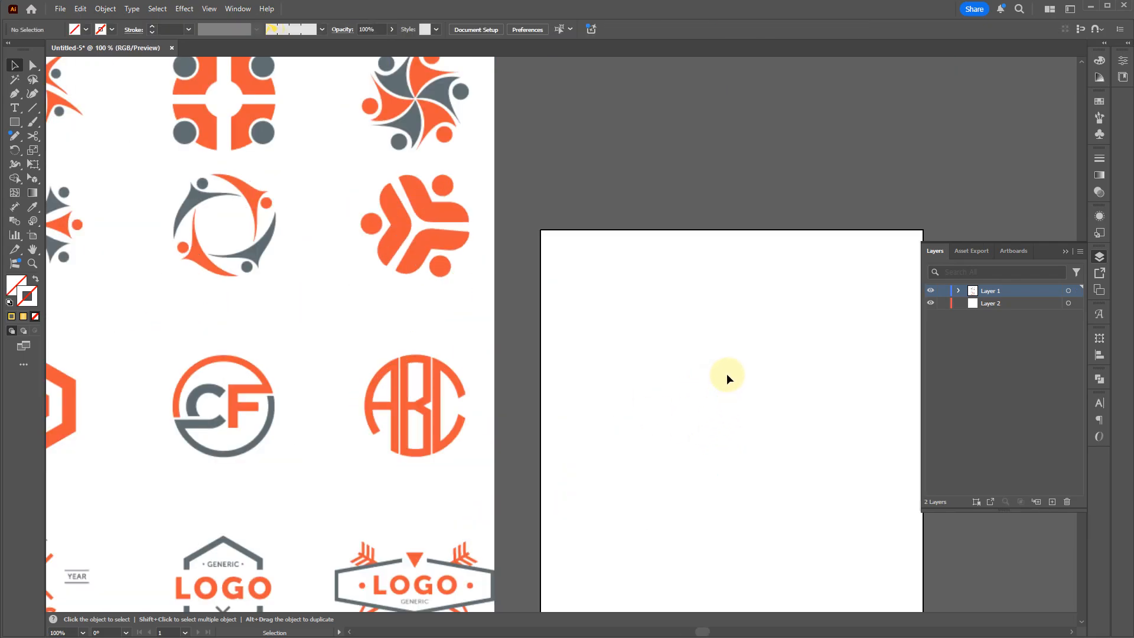
Draw a triangle about 0.93 in wide and 0.81 in tall on the blank artboard with the Polygon tool
drag(15, 122, 60, 171)
drag(742, 340, 736, 376)
key(Down)
key(space)
drag(99, 283, 249, 299)
key(space)
drag(658, 375, 357, 325)
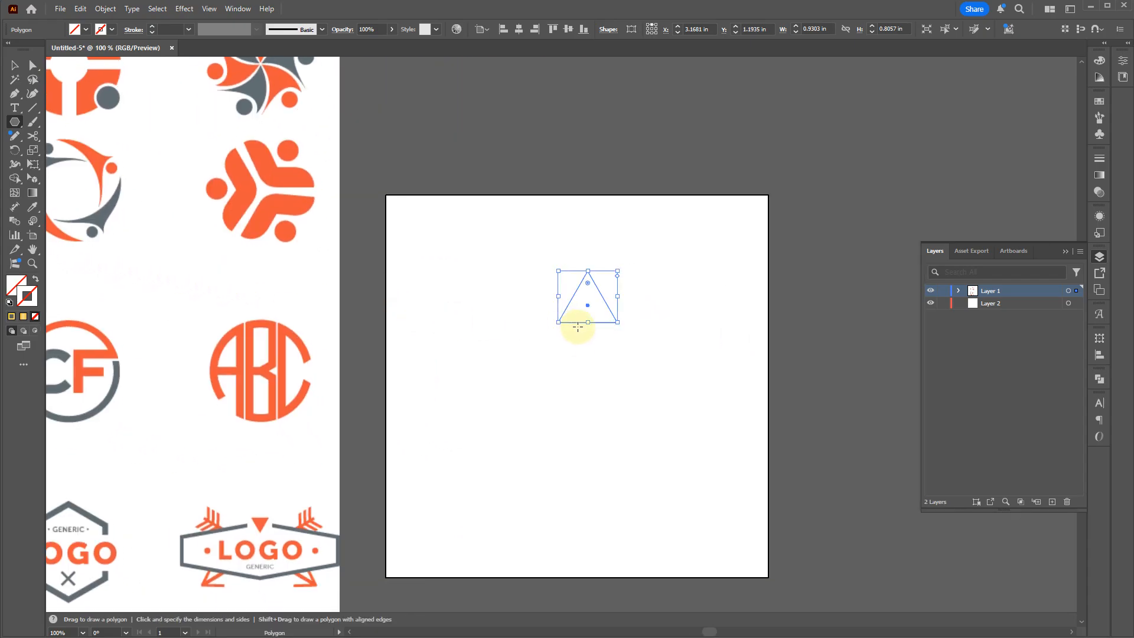
Narrow the triangle to about 0.45 in wide and give it the default white fill and black 1 pt stroke
scroll(579, 328, up, 2)
key(v)
mouse_move(628, 266)
mouse_down()
mouse_move(586, 345)
mouse_move(600, 342)
mouse_move(583, 337)
mouse_up()
key(d)
Add an anchor point at the middle of the triangle's base and delete the lower-left corner point to keep only the right half
key(space)
drag(321, 370, 925, 428)
drag(170, 272, 492, 321)
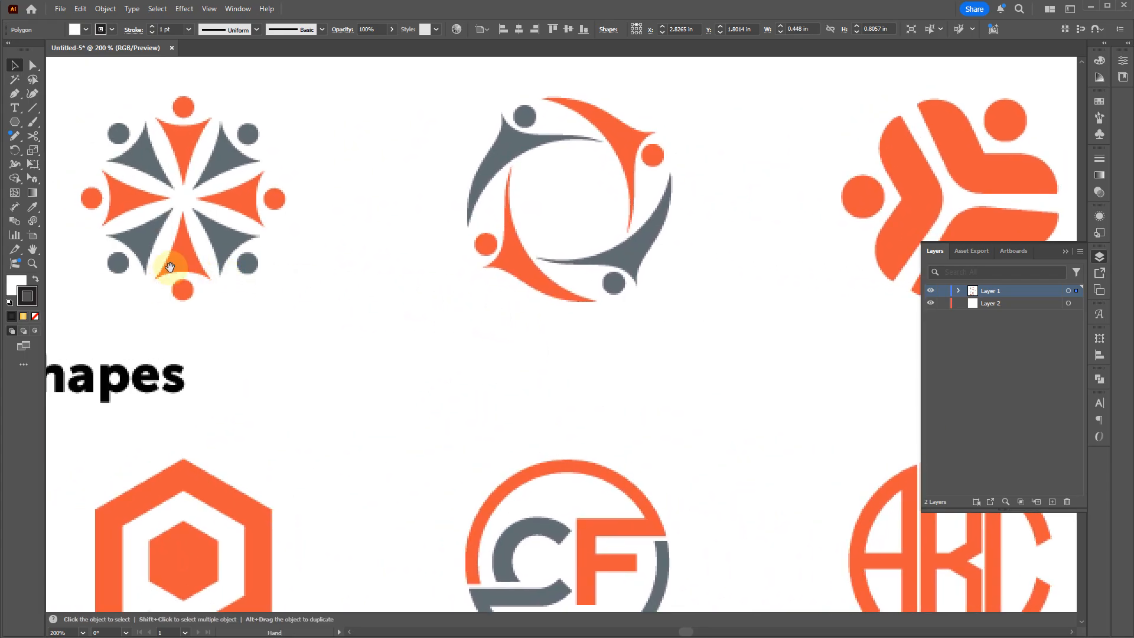
drag(716, 388, 2, 231)
scroll(778, 331, up, 2)
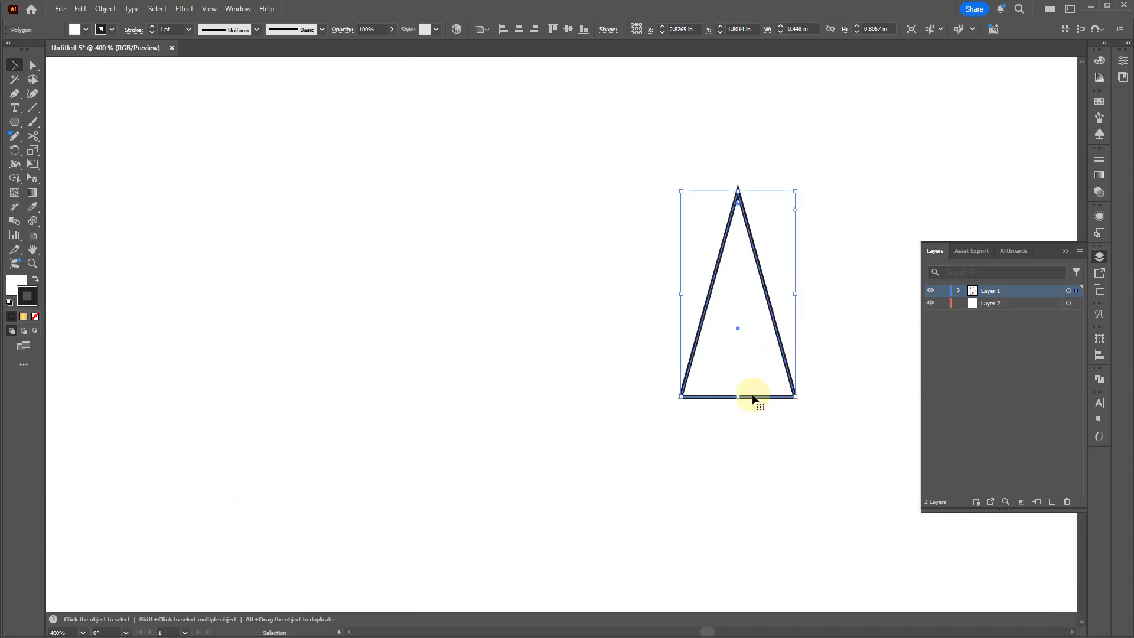
key(a)
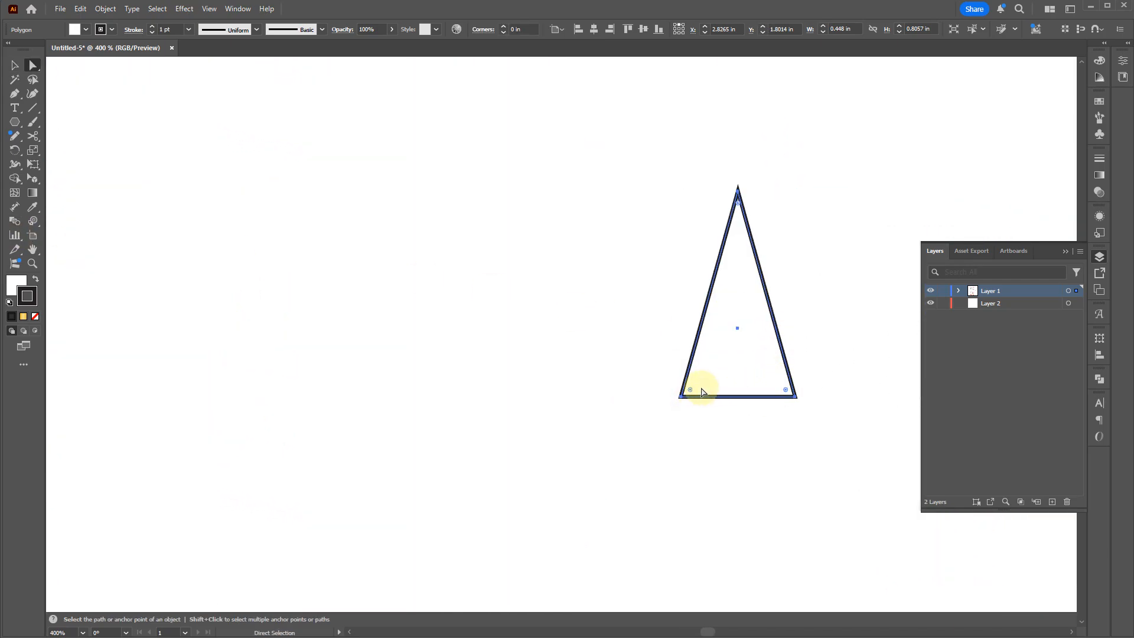
key(plus)
click(739, 397)
key(a)
click(682, 397)
key(Delete)
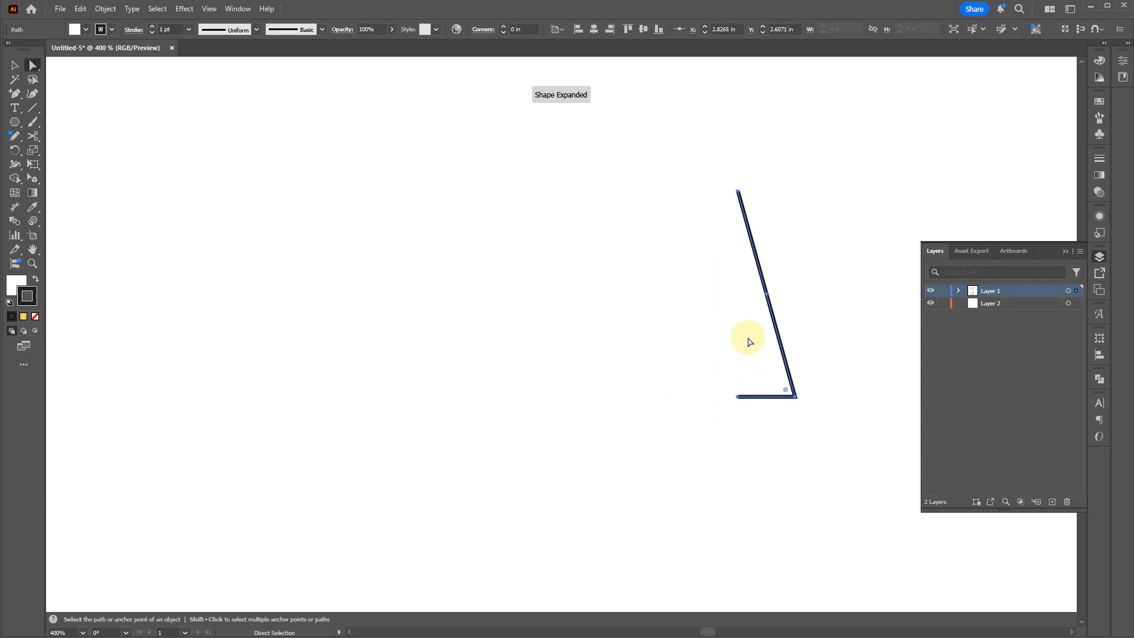
key(minus)
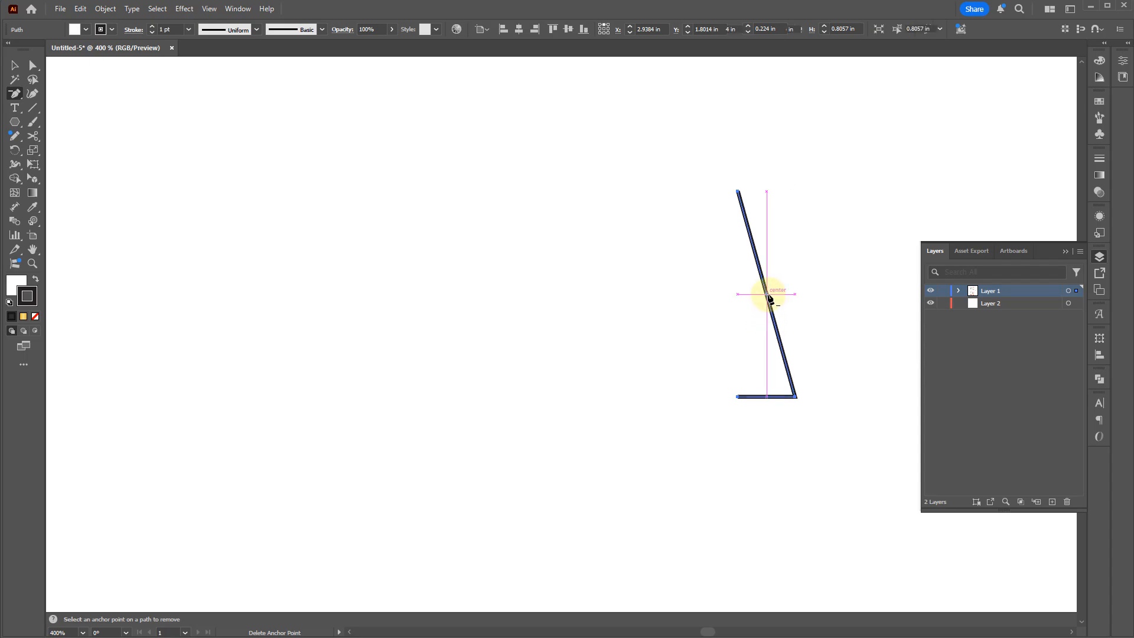
key(a)
key(shift+c)
drag(765, 293, 749, 273)
key(ctrl+z)
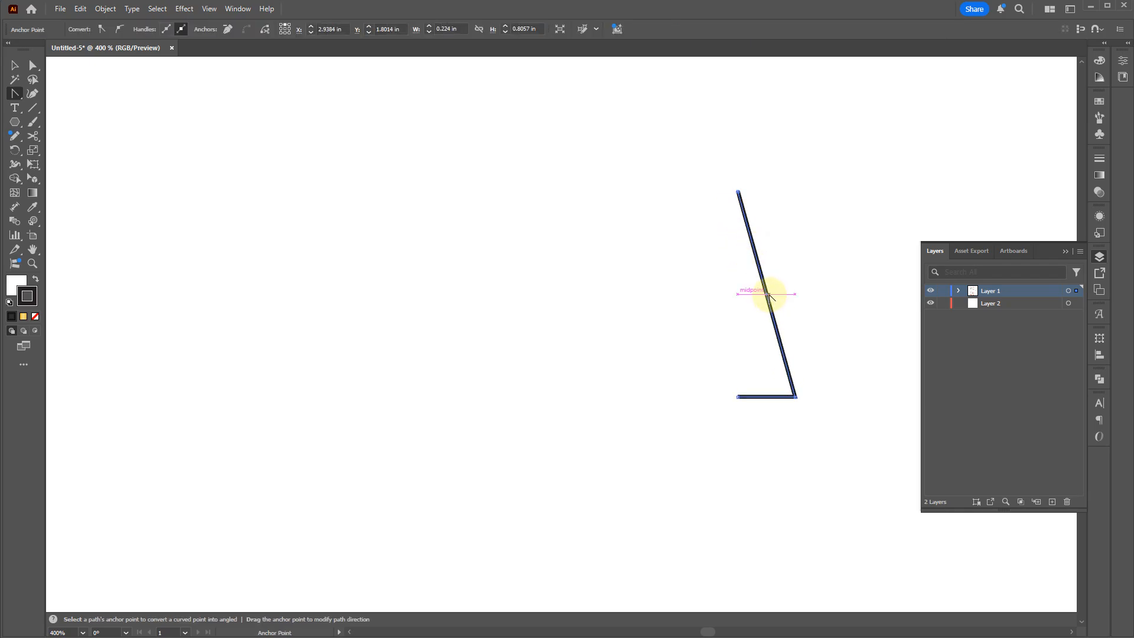
key(a)
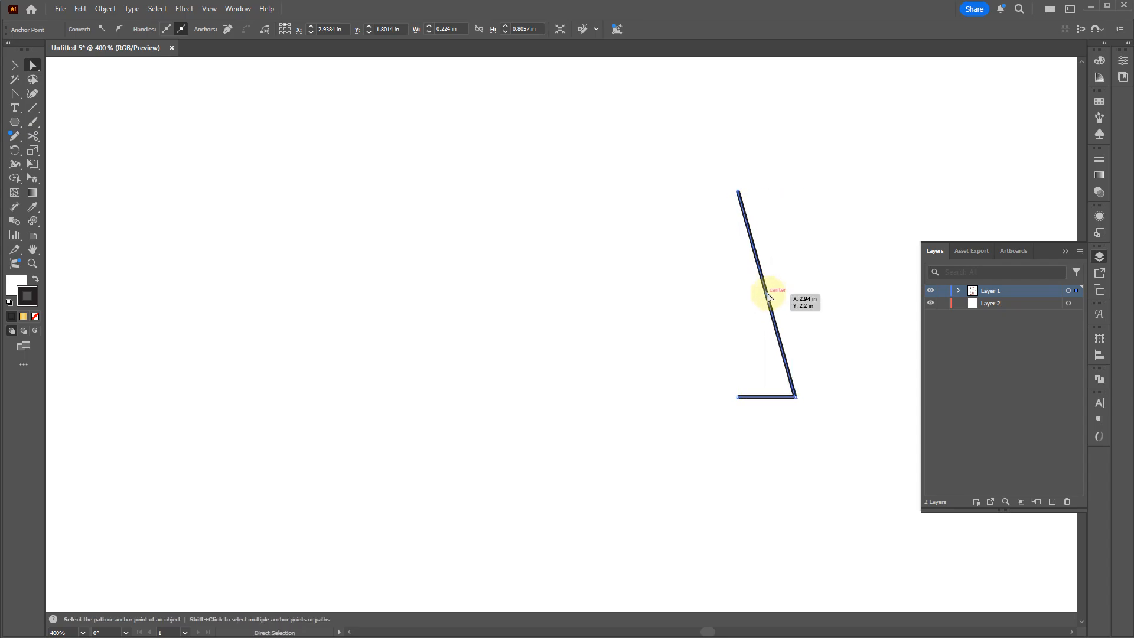
drag(762, 301, 768, 304)
Add an anchor point midway along the slanted side, move it slightly inward and smooth it so the side curves inward
key(plus)
click(768, 296)
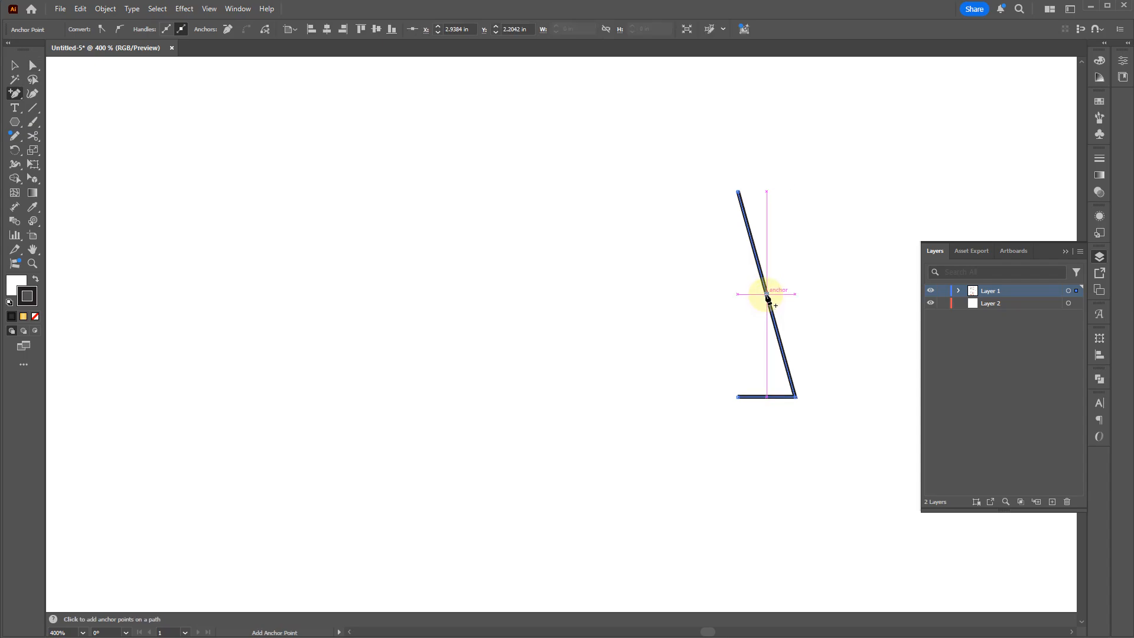
key(a)
mouse_move(767, 296)
mouse_down()
mouse_move(750, 301)
mouse_move(763, 306)
mouse_move(762, 291)
mouse_up()
key(shift+c)
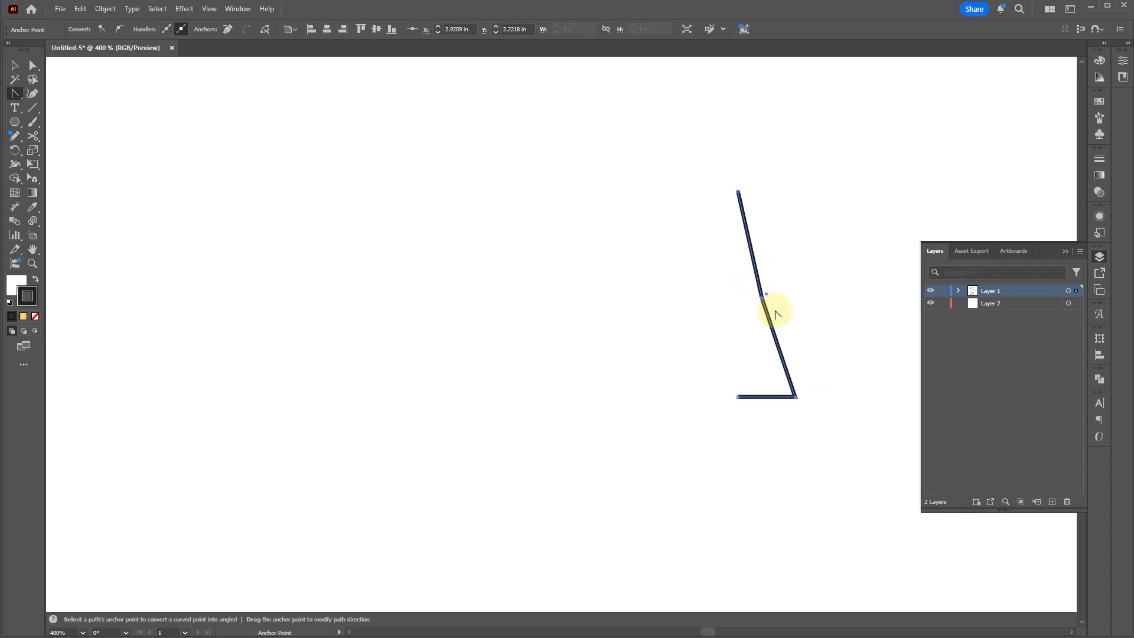
drag(762, 300, 738, 221)
Raise the open end of the half-base slightly and curve the base segment into an inward arc
key(a)
drag(739, 395, 700, 390)
key(shift+c)
Duplicate the curved half, reflect the copy across the vertical axis and butt it against the original to complete the curved triangle
key(v)
click(779, 393)
right_click(700, 348)
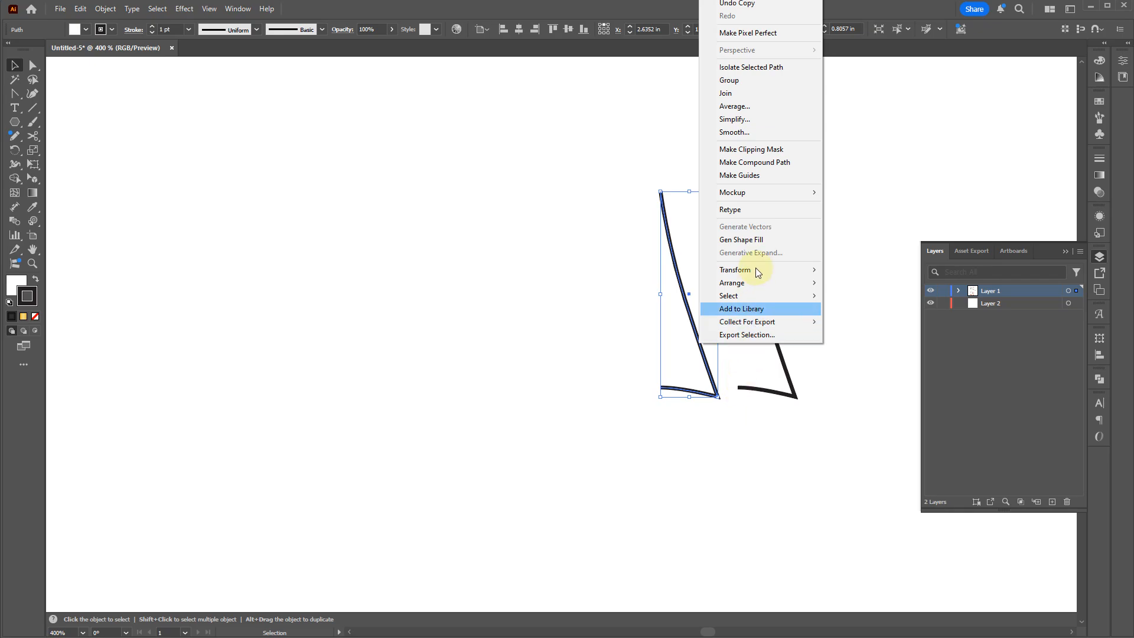
mouse_move(768, 267)
click(861, 316)
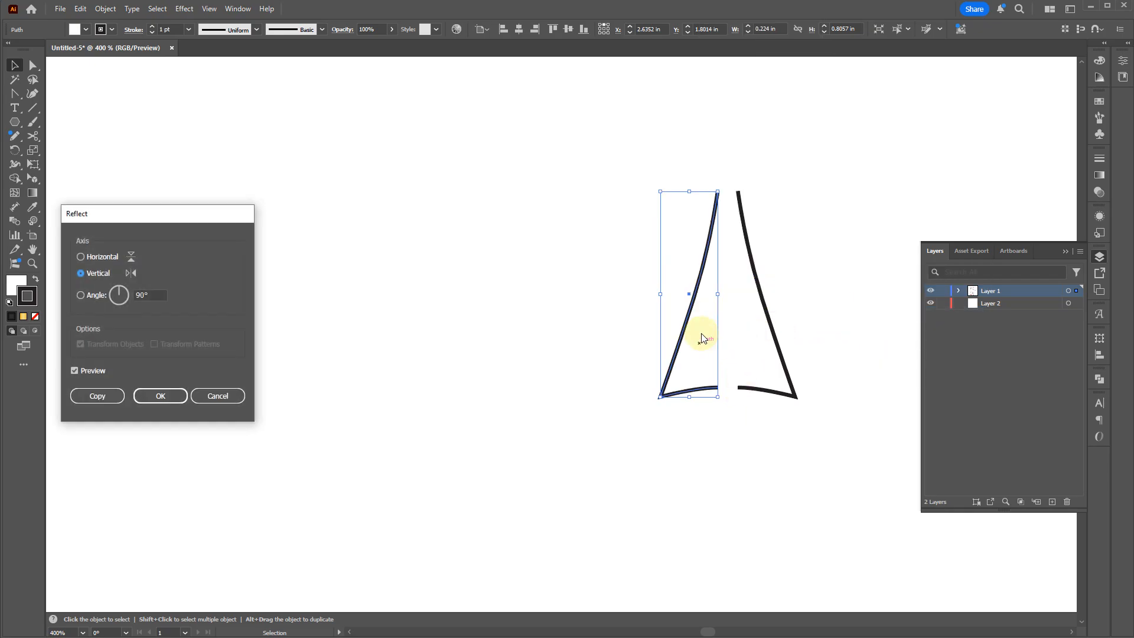
key(Return)
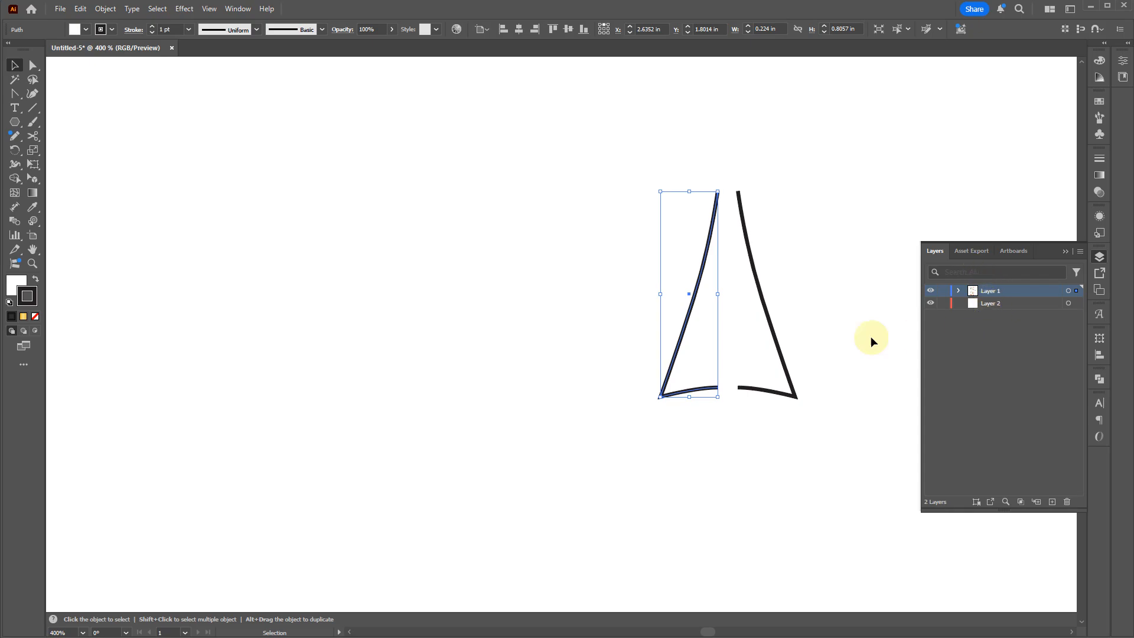
drag(700, 388, 722, 388)
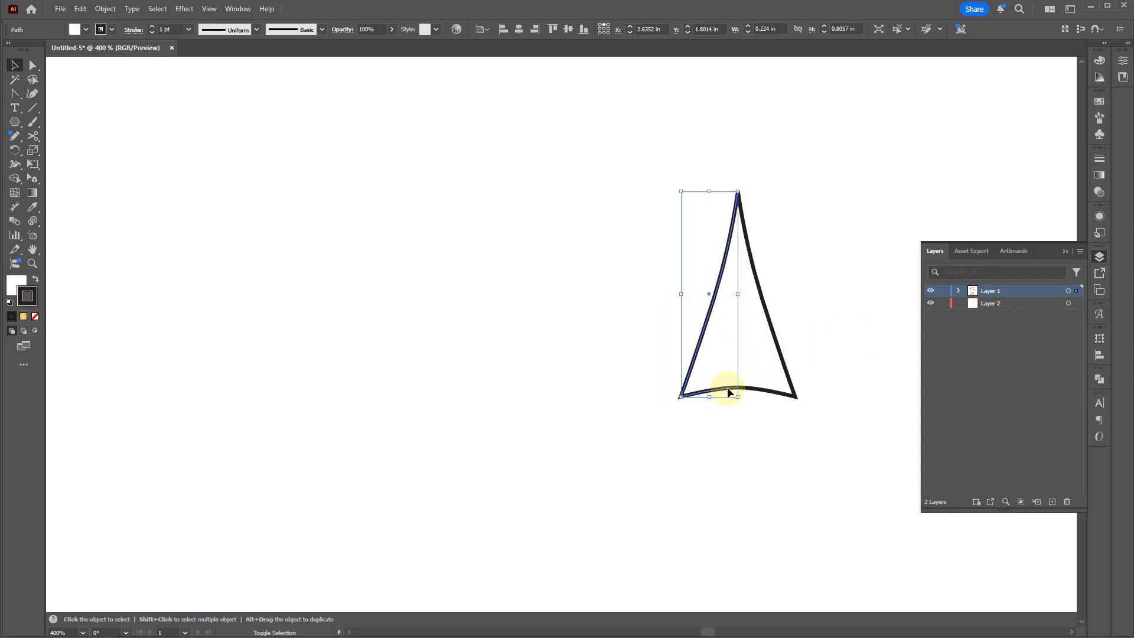
click(750, 423)
Draw a circle about 0.44 in across, centred directly beneath the curved triangle, as the figure's head
scroll(745, 421, down, 2)
scroll(562, 384, down, 3)
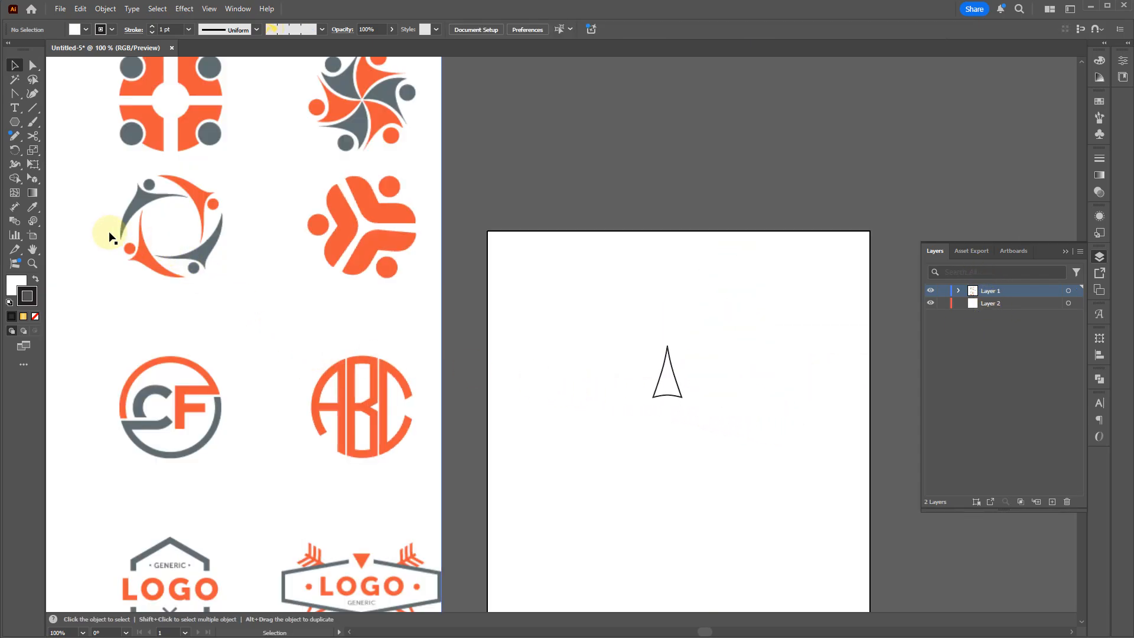
scroll(423, 342, left, 5)
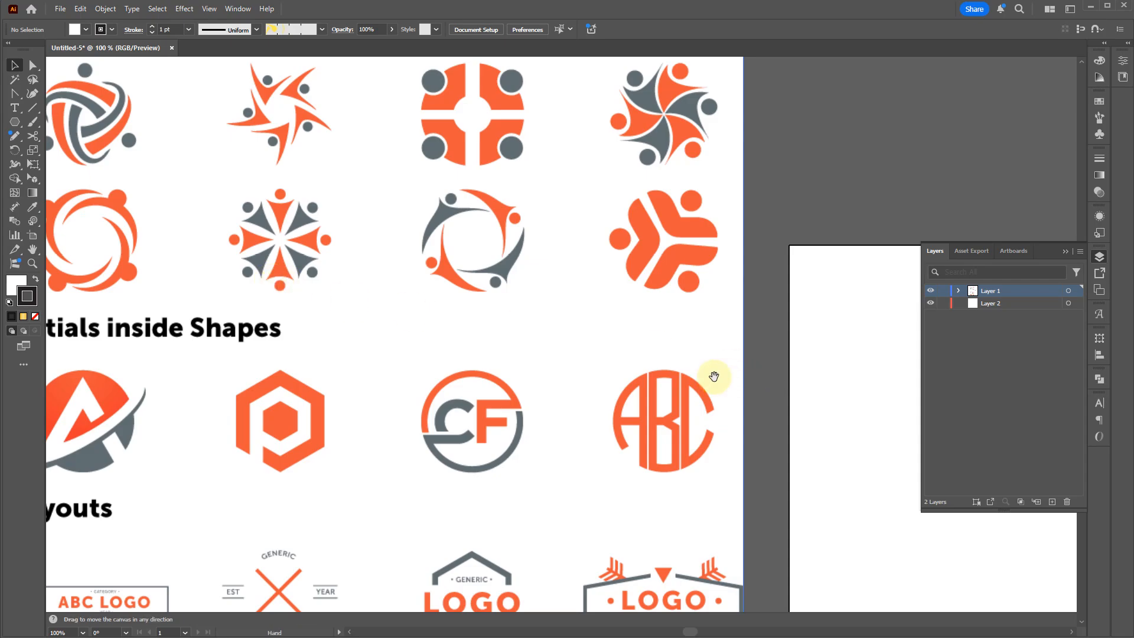
scroll(668, 363, right, 8)
scroll(384, 292, up, 4)
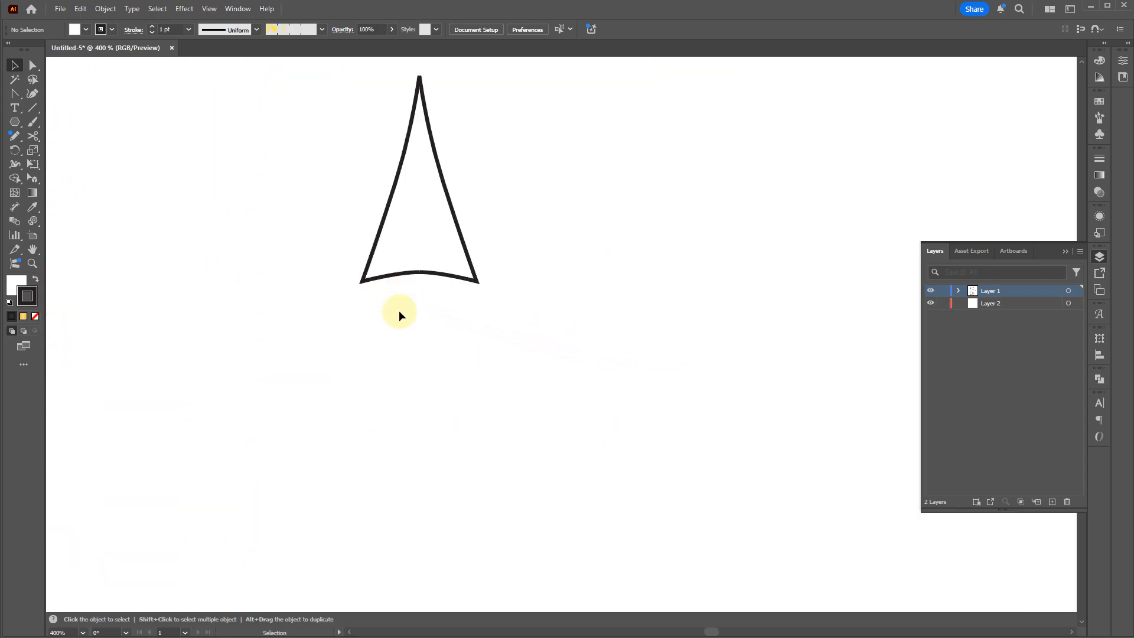
key(l)
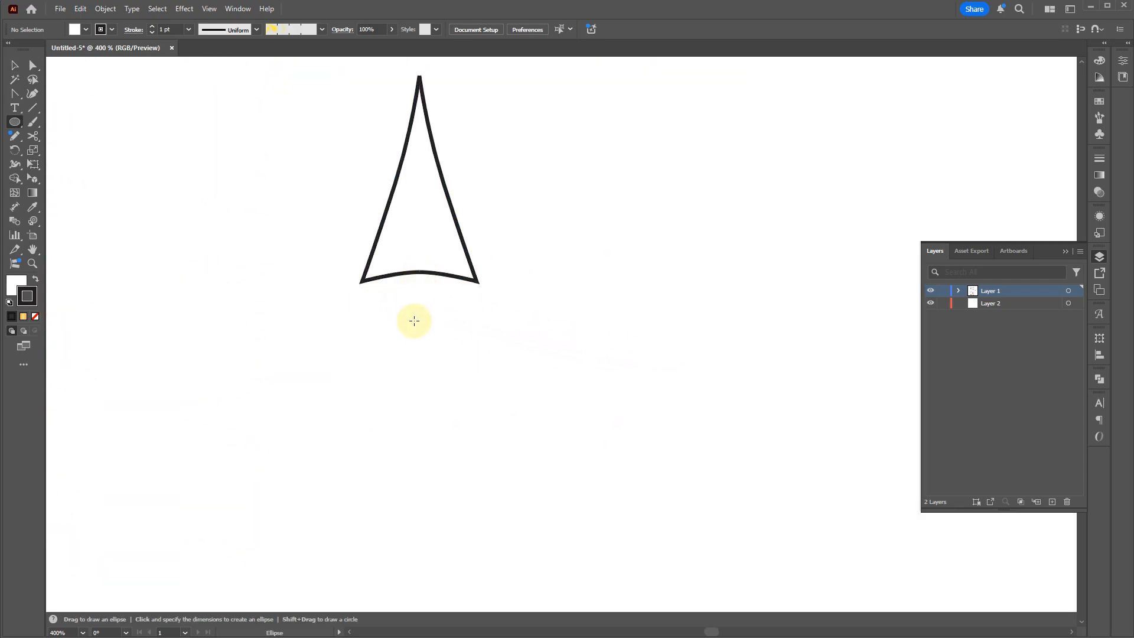
mouse_move(420, 327)
mouse_down()
mouse_move(476, 381)
mouse_move(1050, 388)
mouse_up()
key(v)
Shrink the circle to about 0.31 in across and leave a small gap between it and the triangle's base, matching the reference
scroll(480, 380, down, 2)
drag(423, 355, 955, 496)
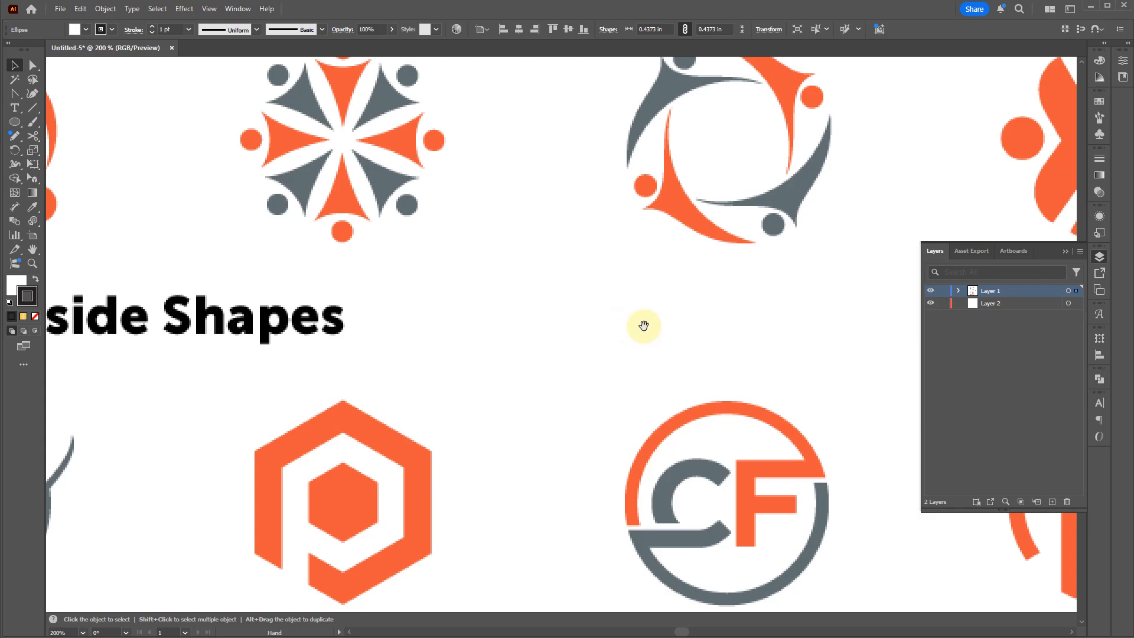
drag(723, 336, 20, 271)
drag(795, 391, 176, 238)
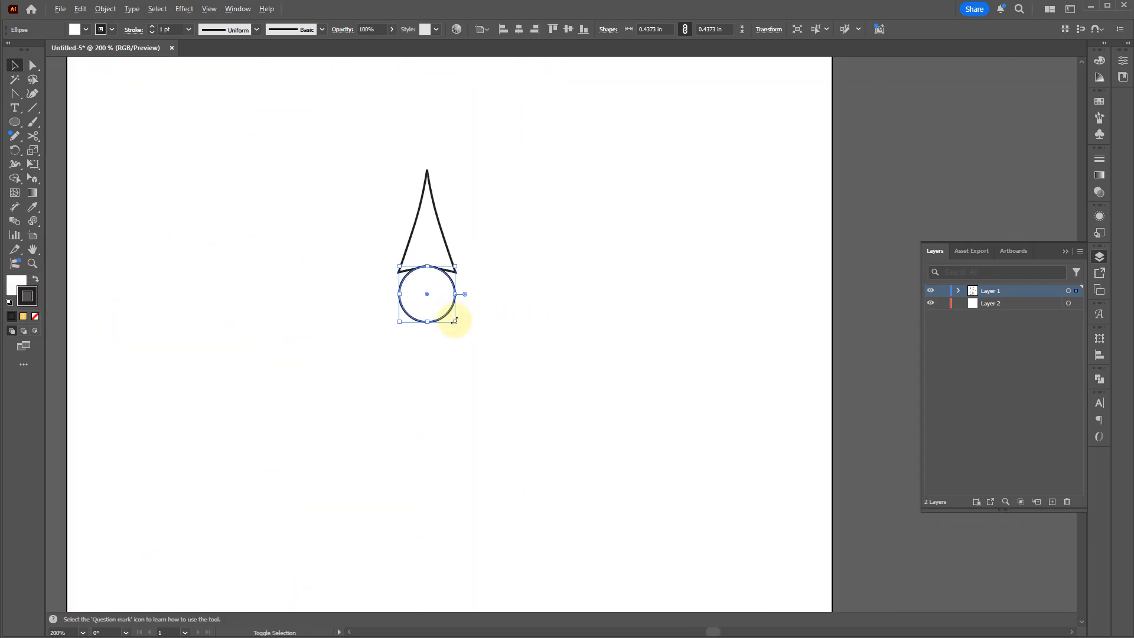
mouse_move(456, 322)
mouse_down()
mouse_move(441, 308)
mouse_move(451, 423)
mouse_move(451, 311)
mouse_up()
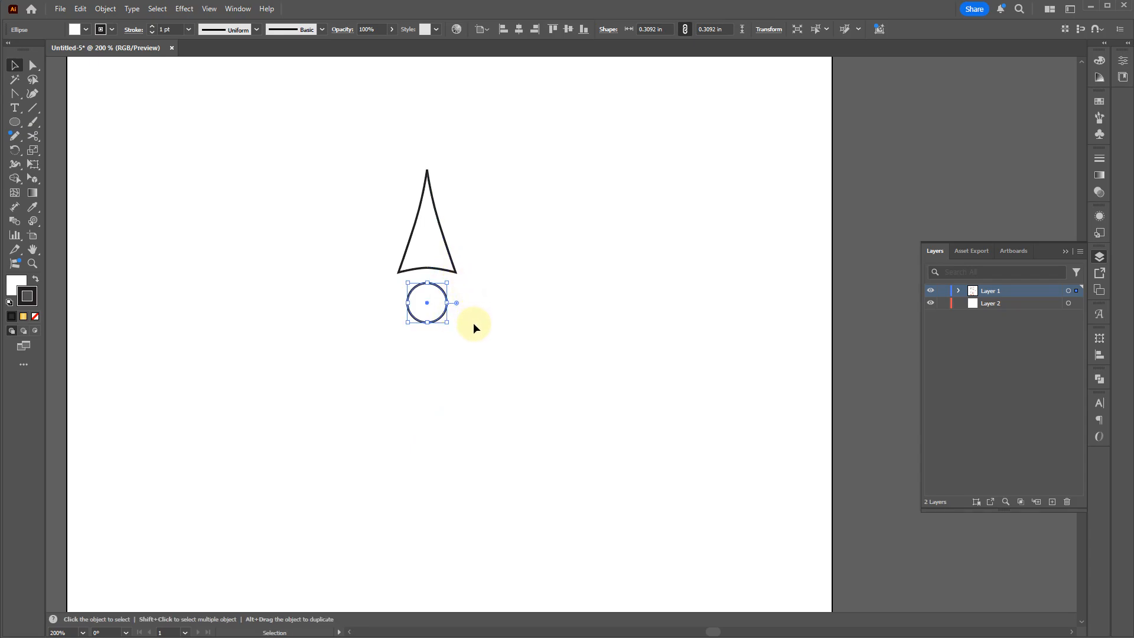
Fill the triangle and circle with the orange sampled from the eight-figure ring logo on the reference sheet, without a stroke
scroll(520, 352, down, 2)
drag(542, 357, 484, 307)
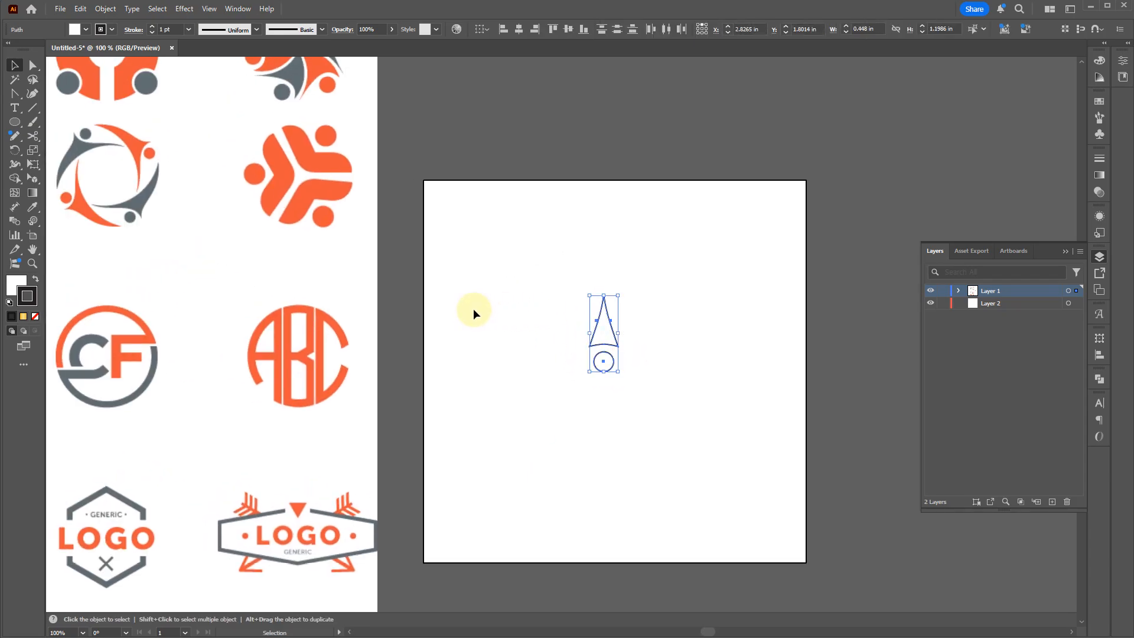
key(i)
drag(197, 258, 332, 256)
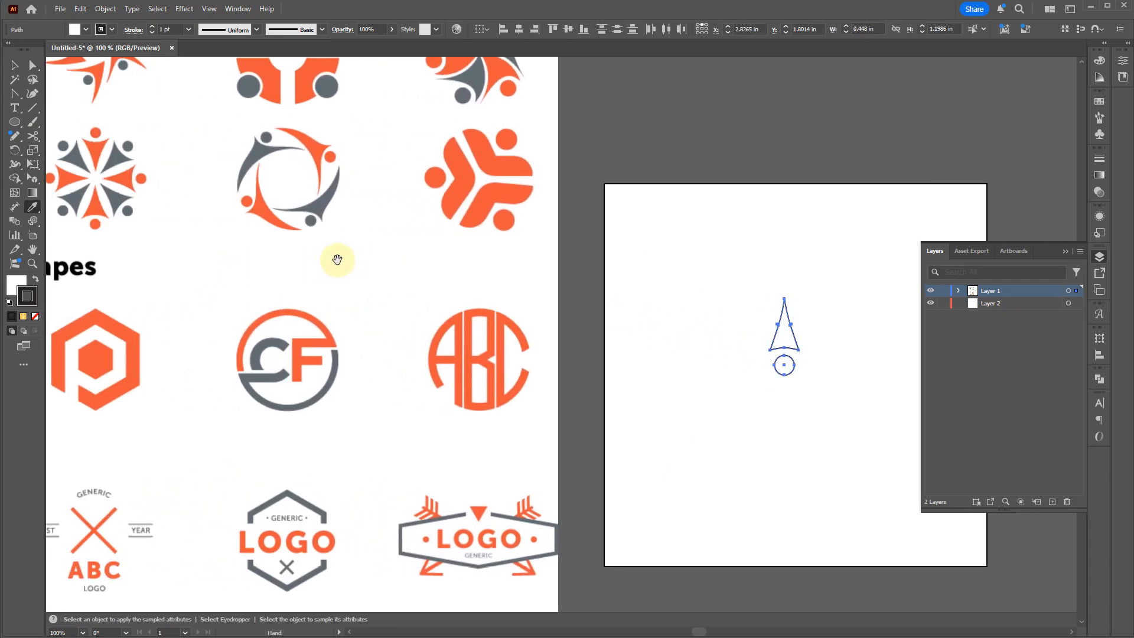
click(105, 200)
drag(780, 354, 598, 397)
key(v)
Draw a spacer rectangle about 0.1 by 0.27 in, rising from the triangle's tip with its lower-right corner on the tip
scroll(601, 347, up, 1)
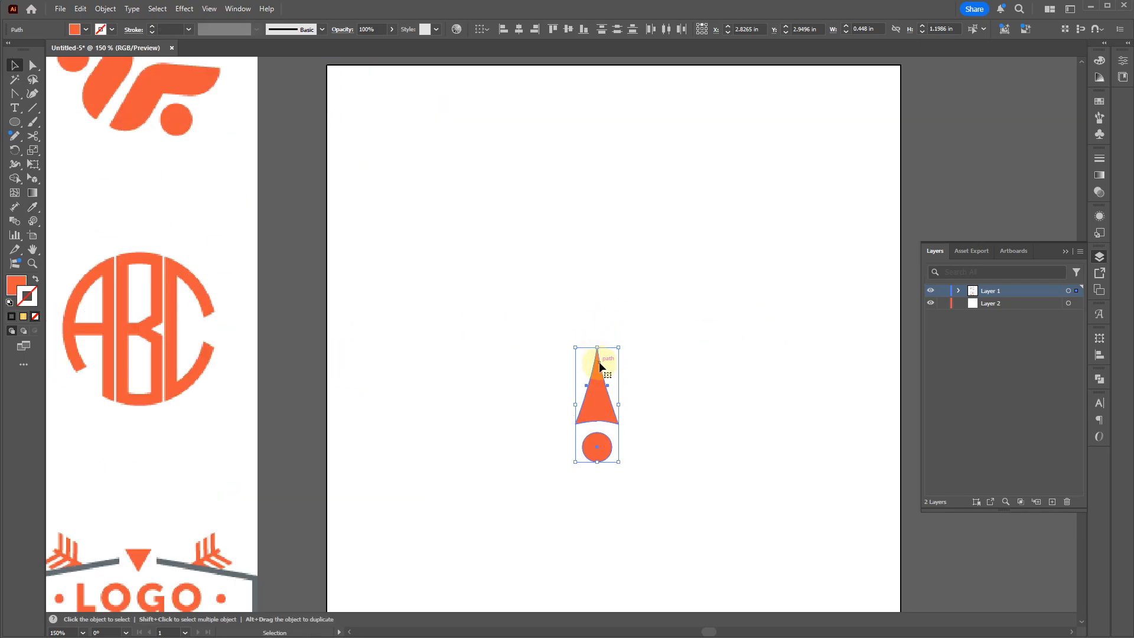
scroll(599, 348, up, 1)
key(m)
scroll(598, 372, up, 1)
scroll(615, 431, up, 2)
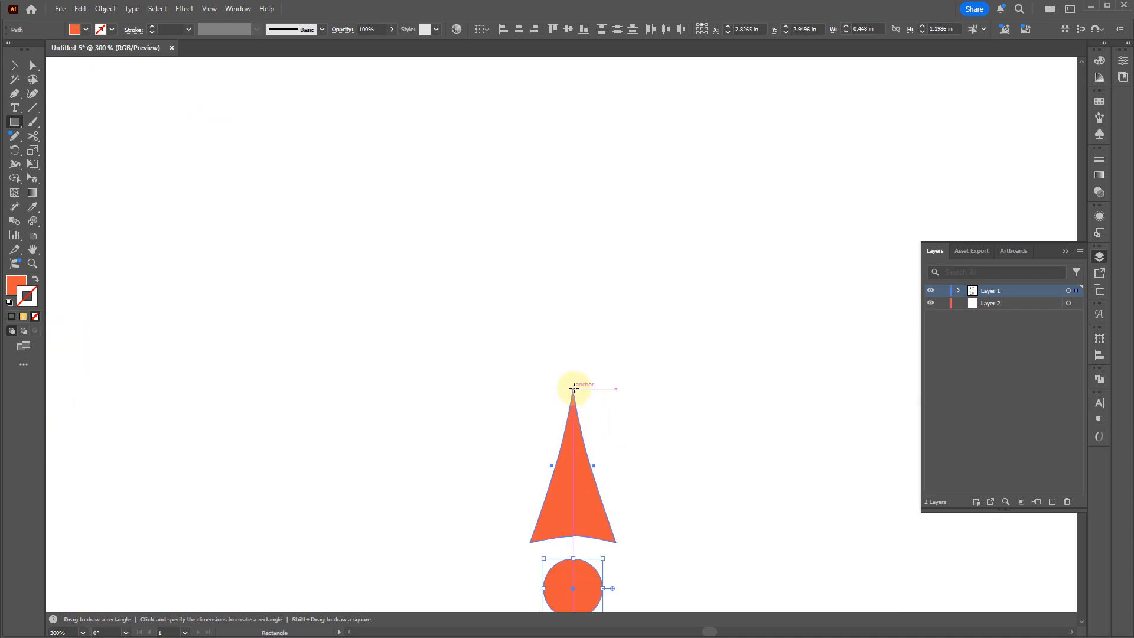
drag(573, 388, 554, 336)
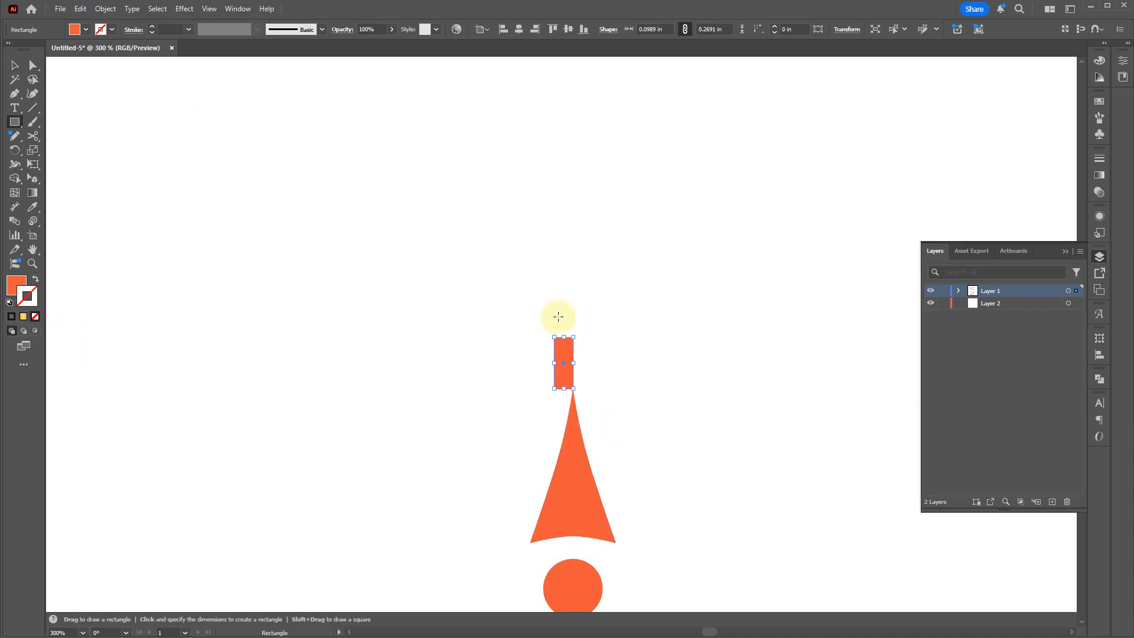
Rotate copies of the rectangle, triangle and circle in 45° increments about the rectangle's upper-right corner to make four figures
key(v)
scroll(618, 273, down, 2)
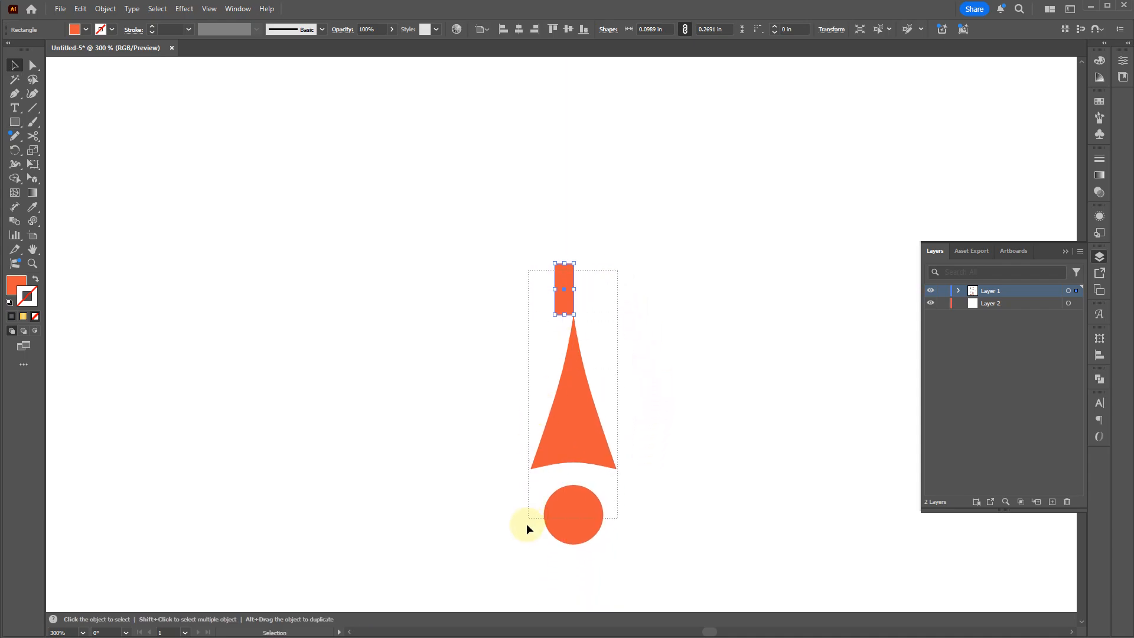
key(ctrl+a)
key(r)
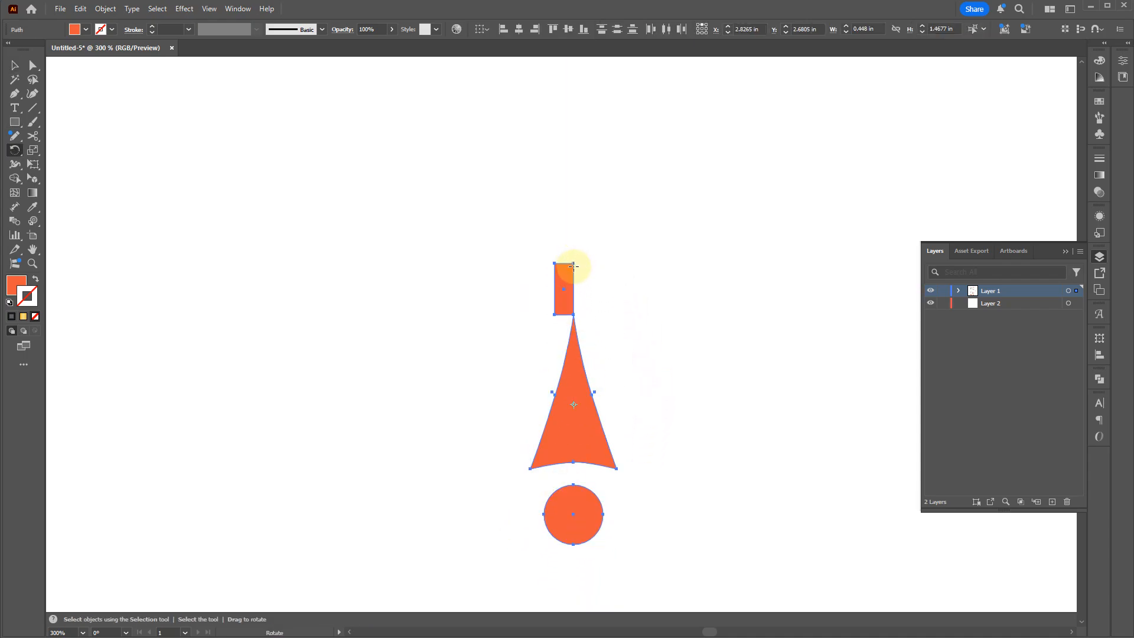
click(574, 264)
drag(593, 423, 709, 362)
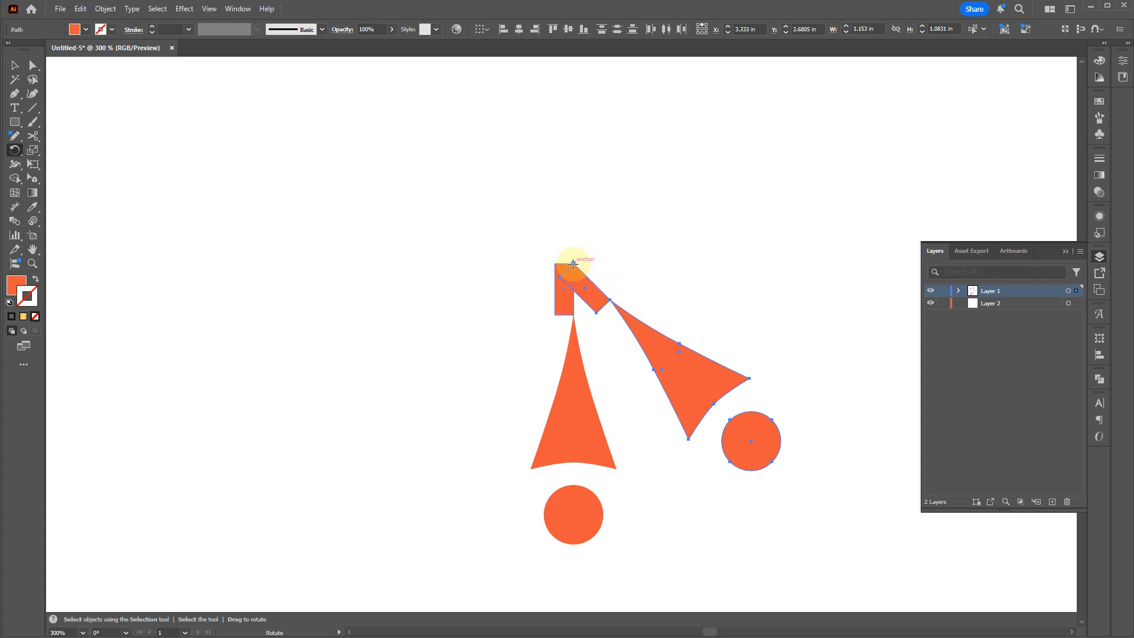
key(ctrl+d)
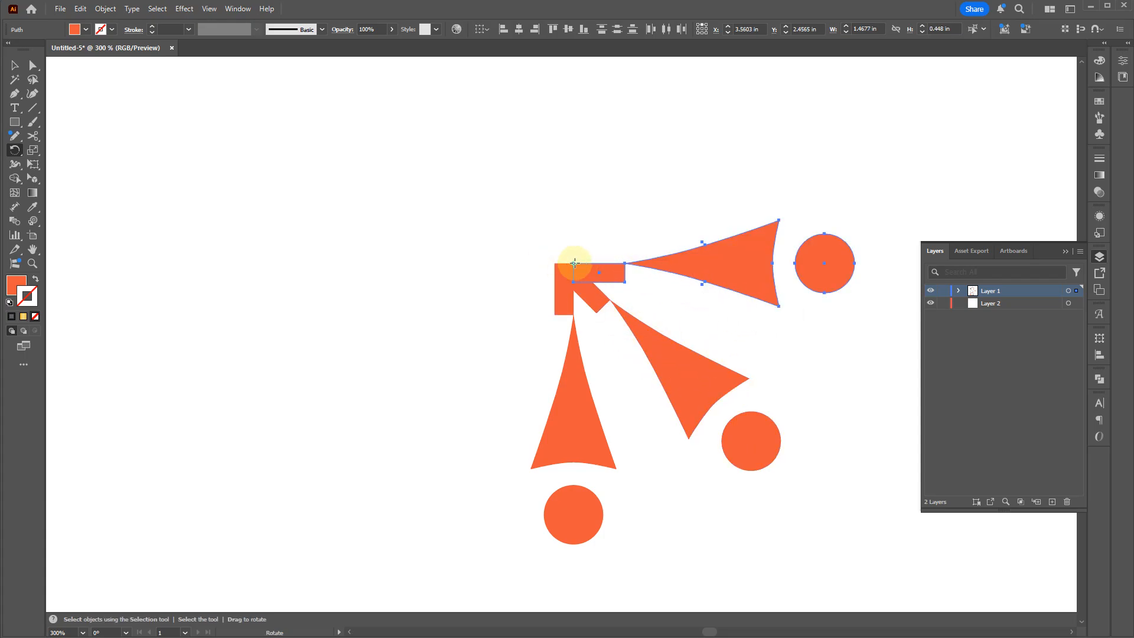
drag(694, 266, 666, 209)
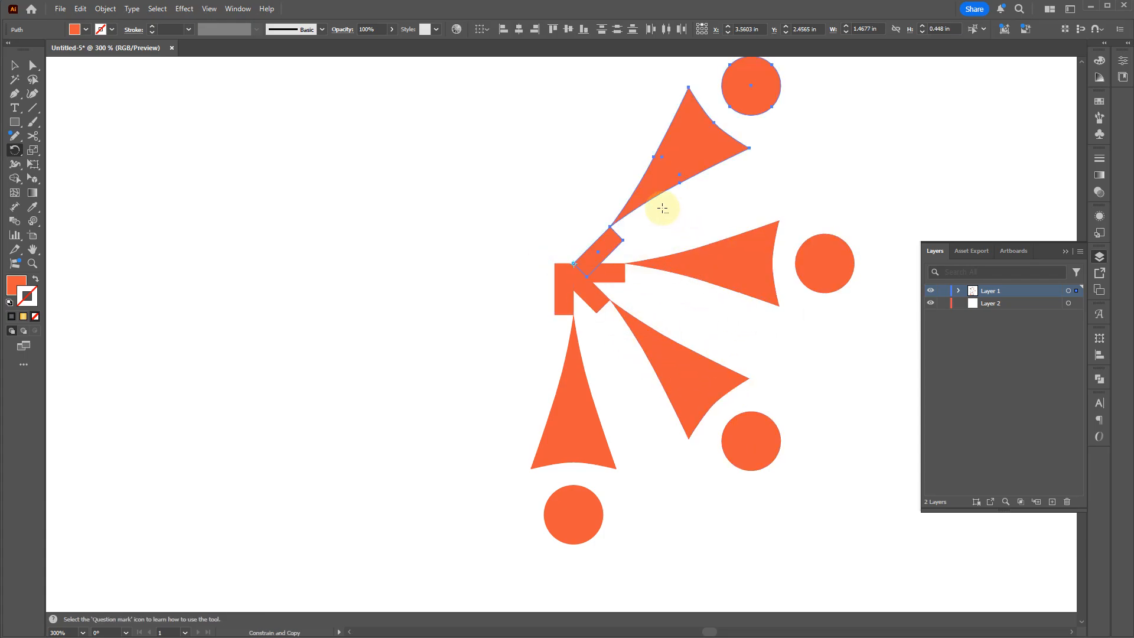
Select all four figures and rotate a copy 180° about their common centre to complete a ring of eight, and deselect everything
key(v)
drag(480, 150, 910, 605)
key(ctrl+minus)
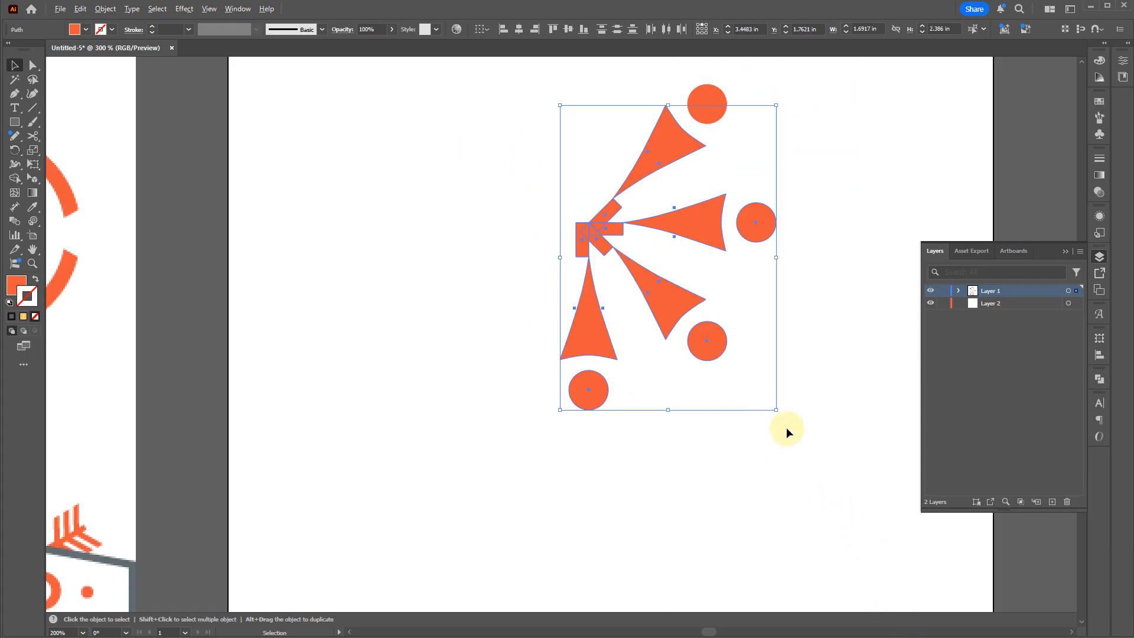
key(r)
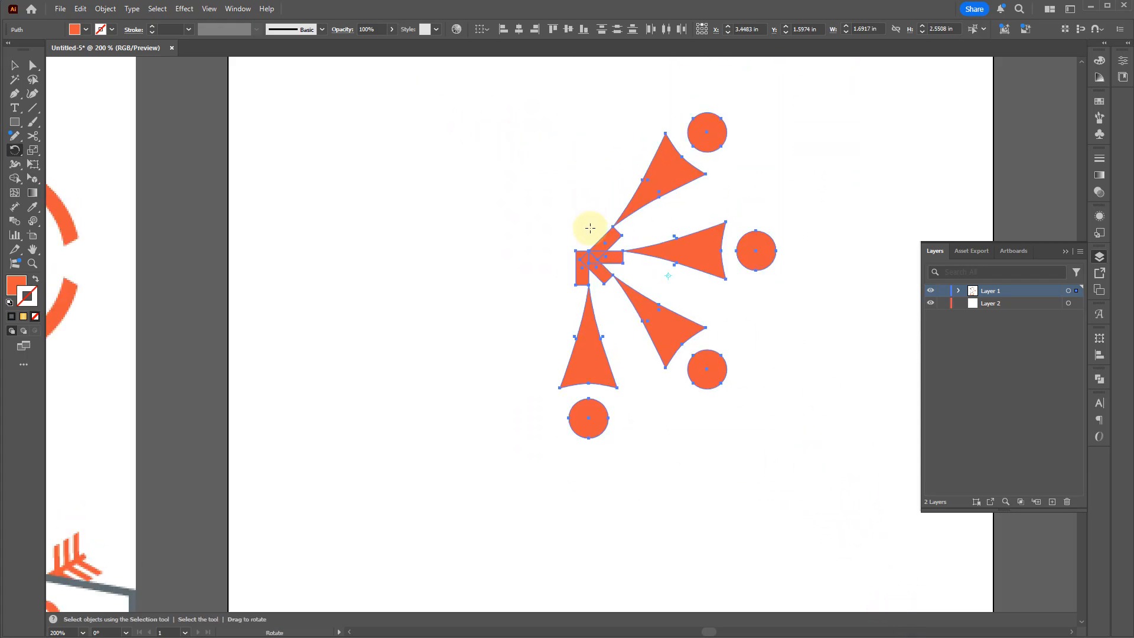
key(ctrl+plus)
key(ctrl+plus)
drag(609, 273, 470, 299)
key(ctrl+minus)
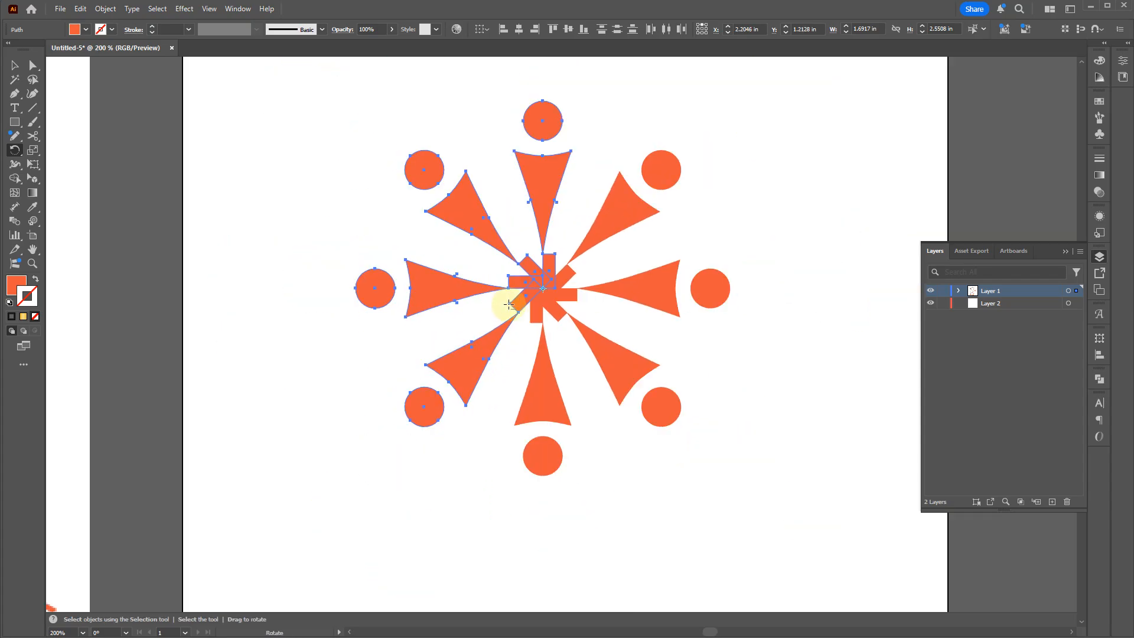
key(v)
key(ctrl+shift+a)
scroll(547, 295, up, 3)
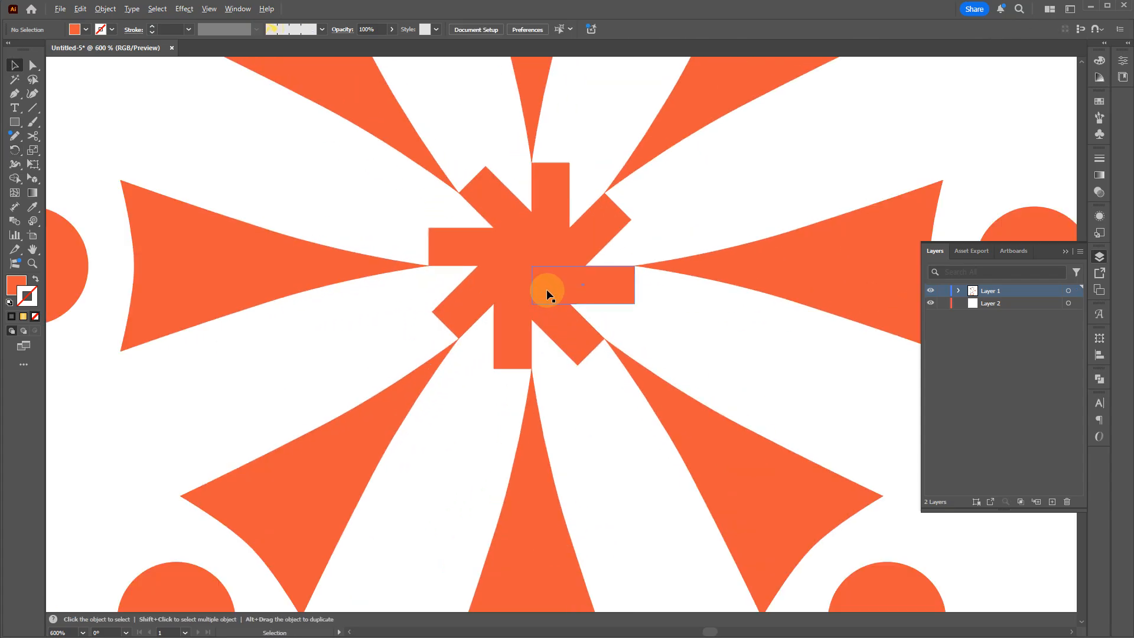
Delete the spacer rectangles at the centre of the eight-figure ring
click(488, 324)
key(Delete)
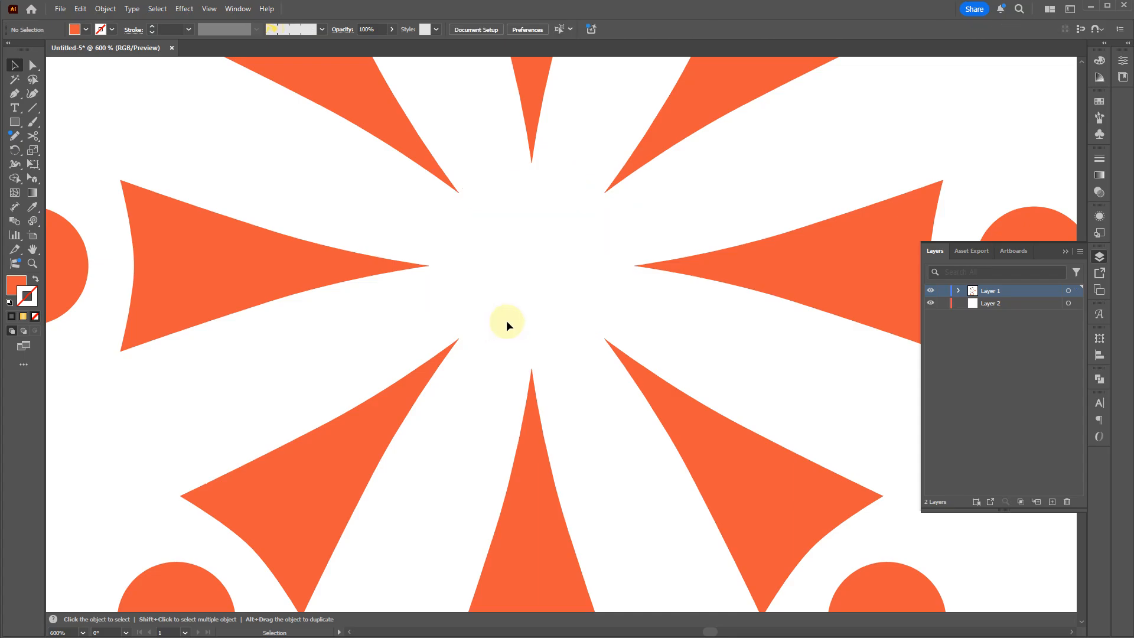
scroll(503, 316, down, 3)
scroll(503, 315, down, 5)
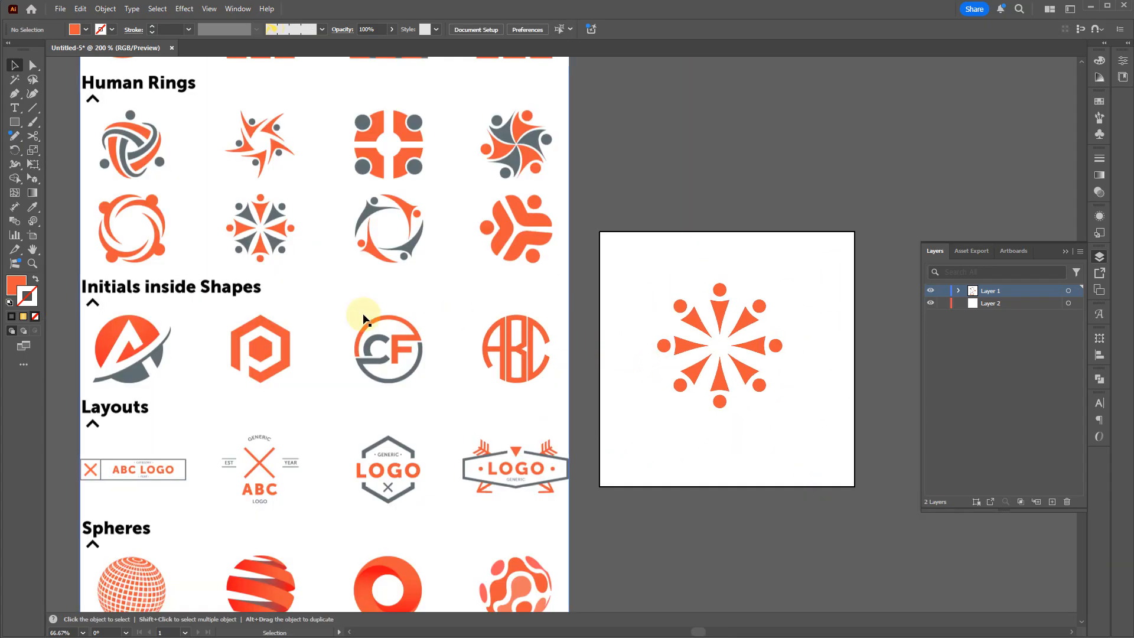
Fill the four diagonal figures with the grey sampled from the reference sheet and deselect them
drag(185, 374, 212, 415)
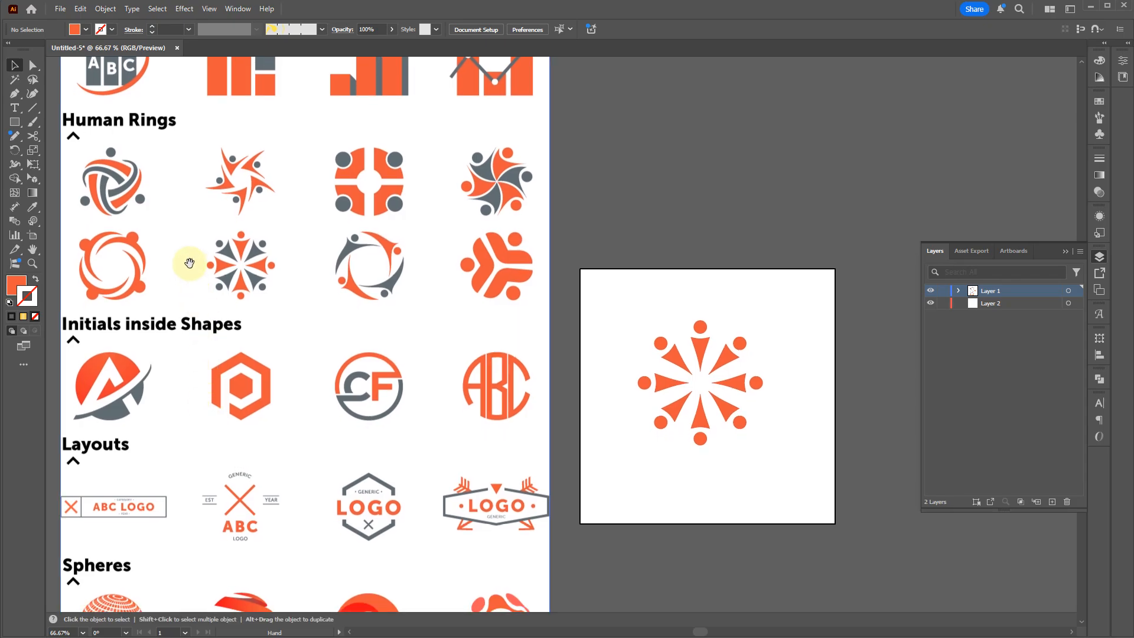
drag(647, 409, 537, 348)
scroll(591, 366, up, 1)
scroll(679, 417, up, 1)
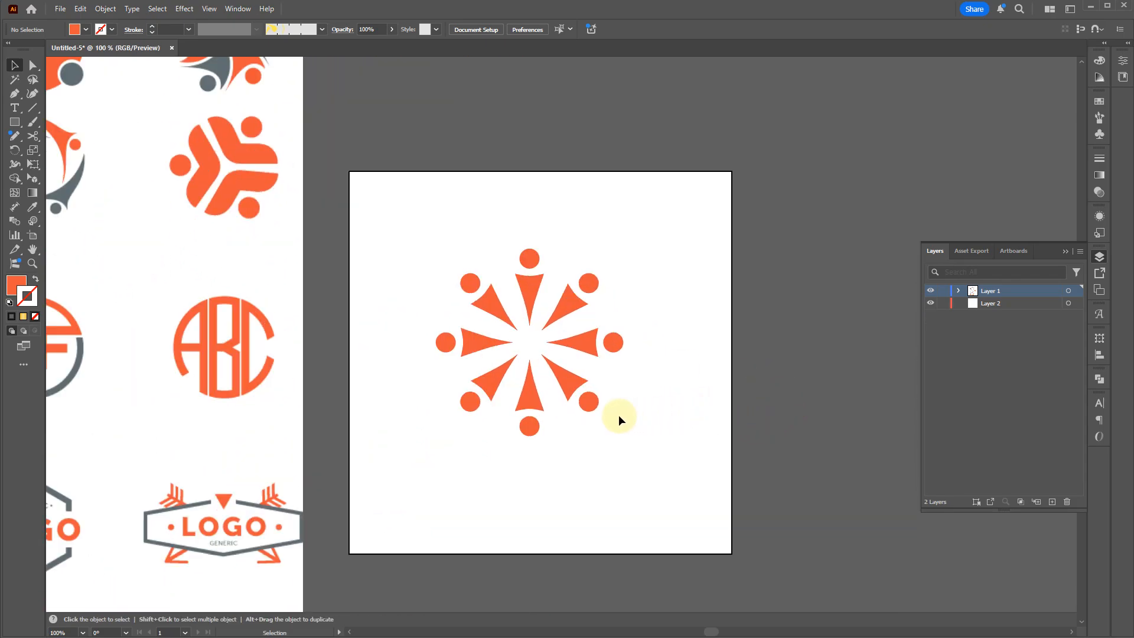
click(564, 366)
shift+click(585, 285)
shift+click(489, 319)
shift+click(486, 392)
key(i)
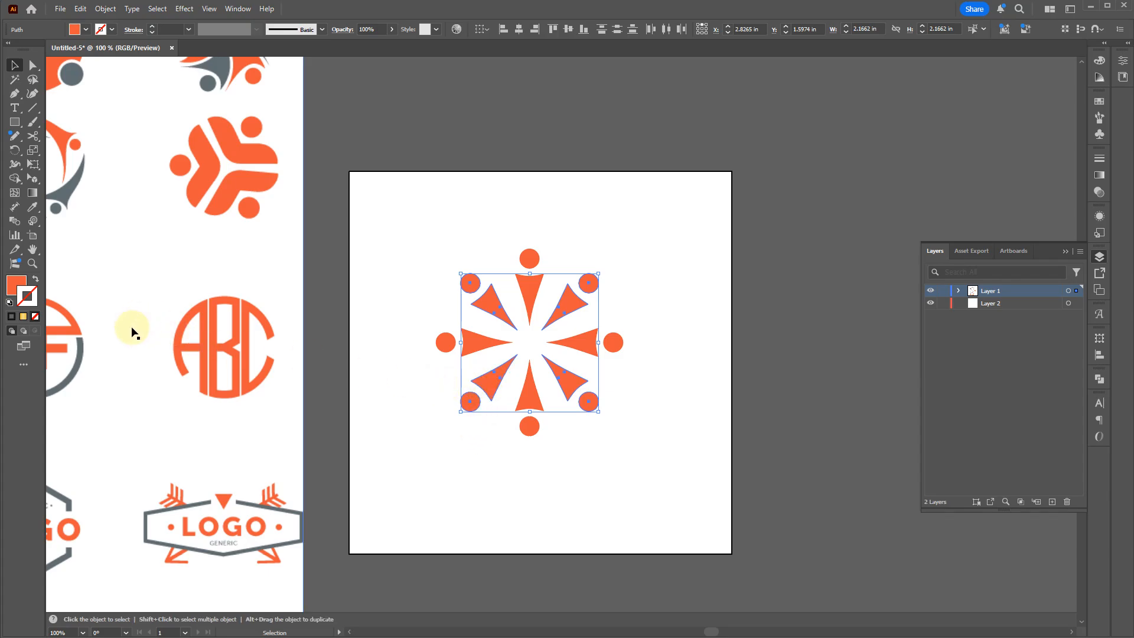
click(72, 190)
key(v)
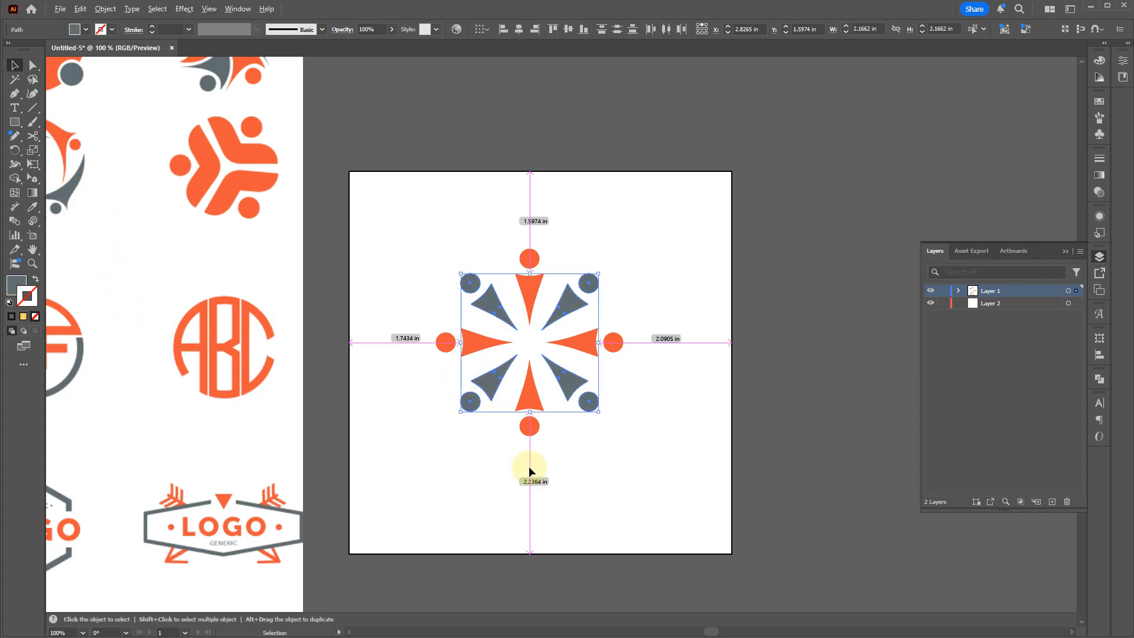
click(468, 429)
Shrink the whole eight-figure ring to a thumbnail in the artboard's upper-right corner and deselect it
drag(461, 434, 860, 455)
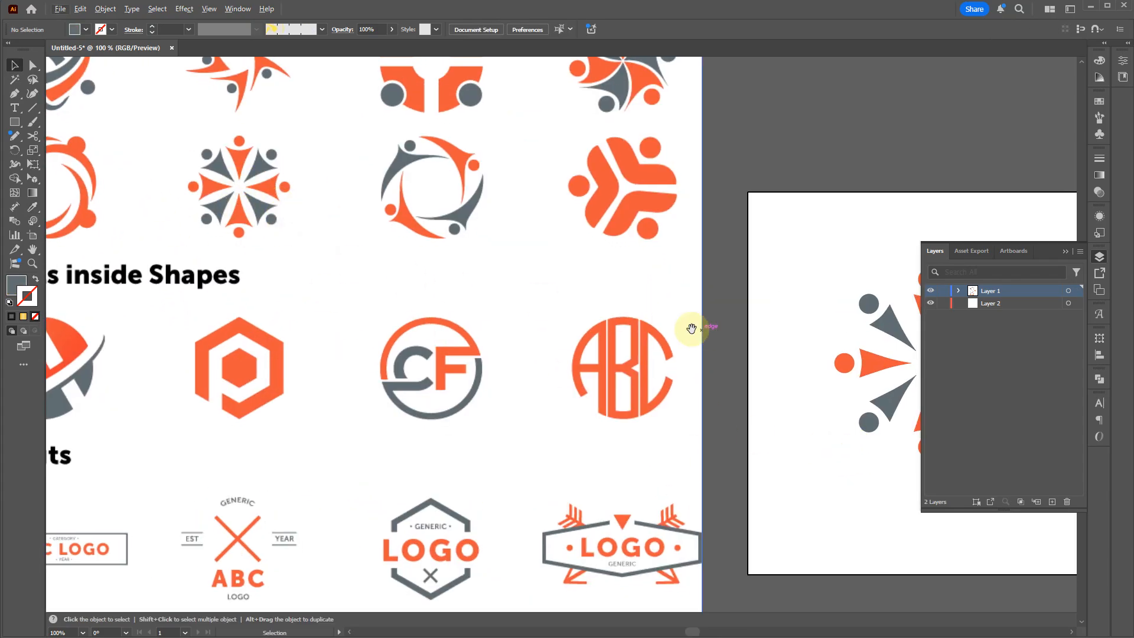
drag(702, 327, 564, 431)
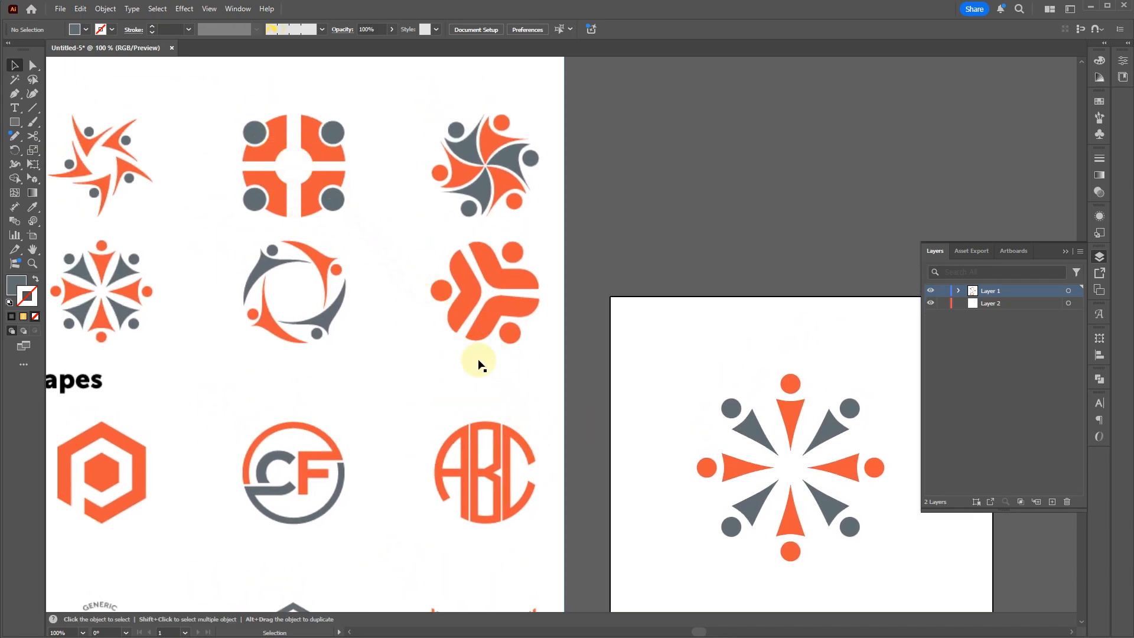
drag(545, 384, 429, 320)
drag(850, 526, 552, 294)
drag(644, 413, 648, 312)
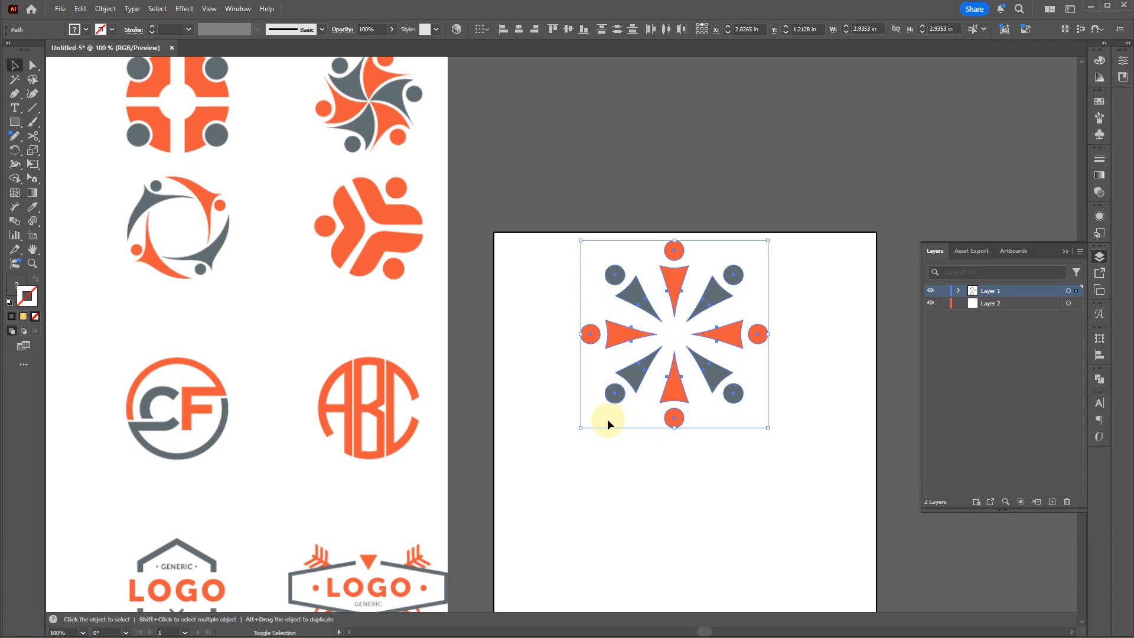
drag(582, 427, 842, 266)
click(775, 325)
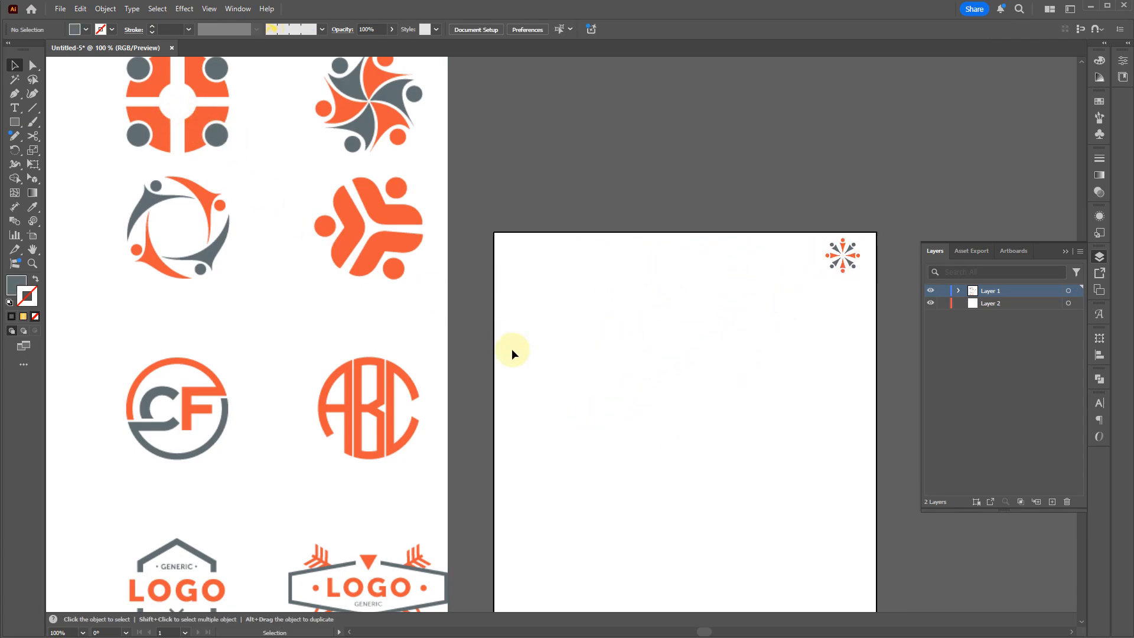
Draw a grey circle about 1.74 in across near the middle of the artboard
key(l)
mouse_move(673, 392)
mouse_down()
mouse_move(714, 448)
mouse_move(728, 447)
mouse_up()
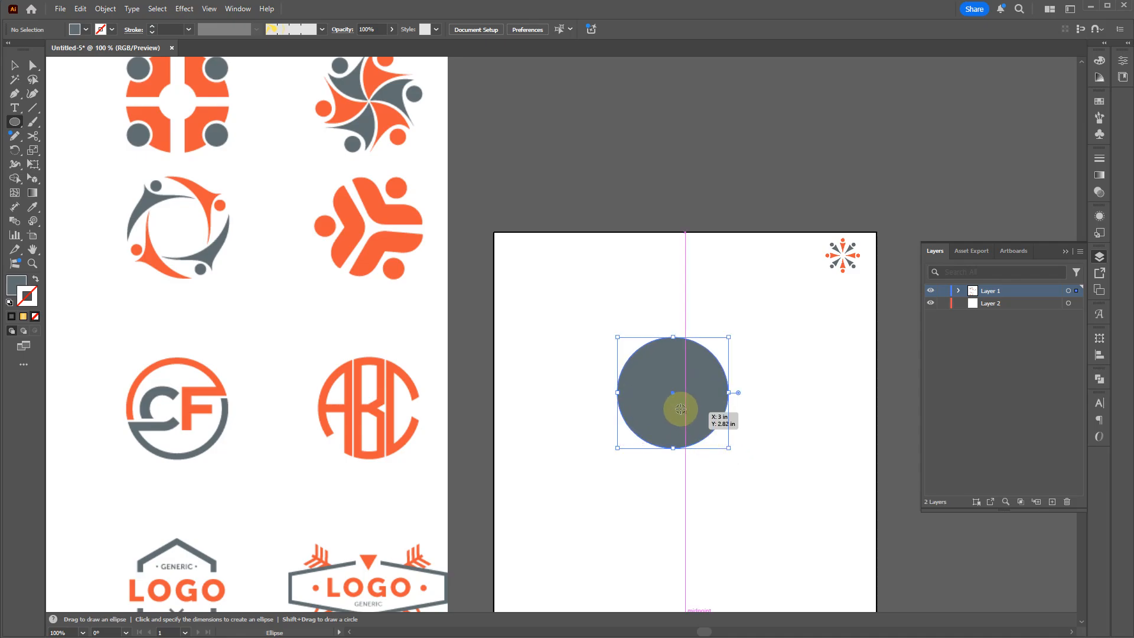
key(v)
click(723, 489)
click(682, 397)
click(753, 505)
Draw a concentric circle inside the large one, reduce it to about 0.69 in across, and deselect it
key(l)
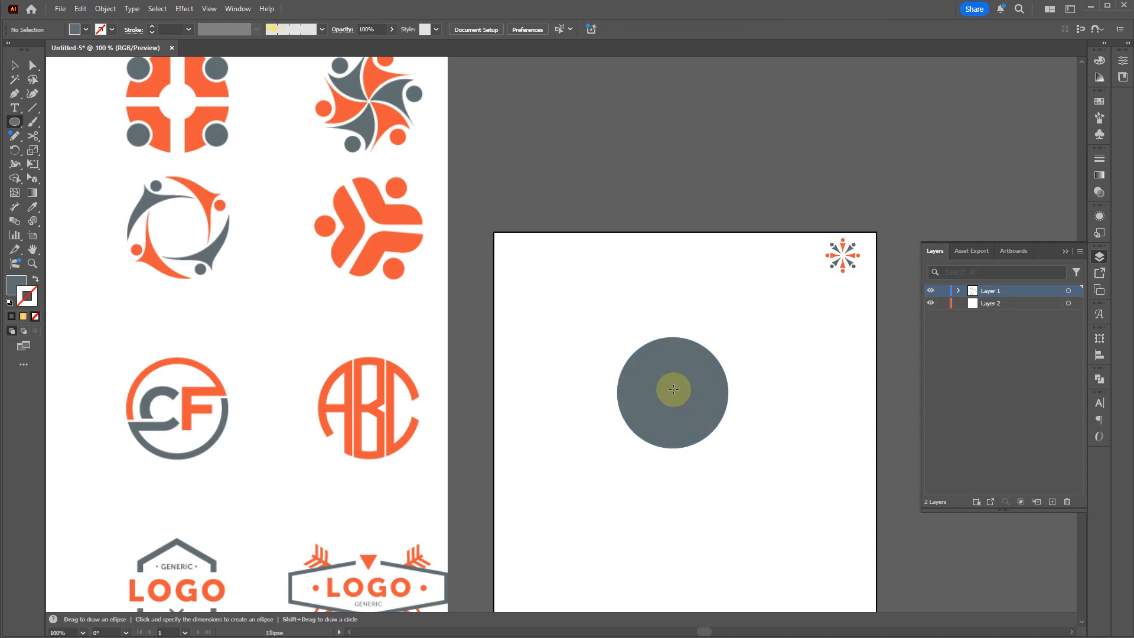
mouse_move(675, 394)
mouse_down()
mouse_move(708, 426)
mouse_move(698, 413)
mouse_up()
scroll(690, 387, up, 1)
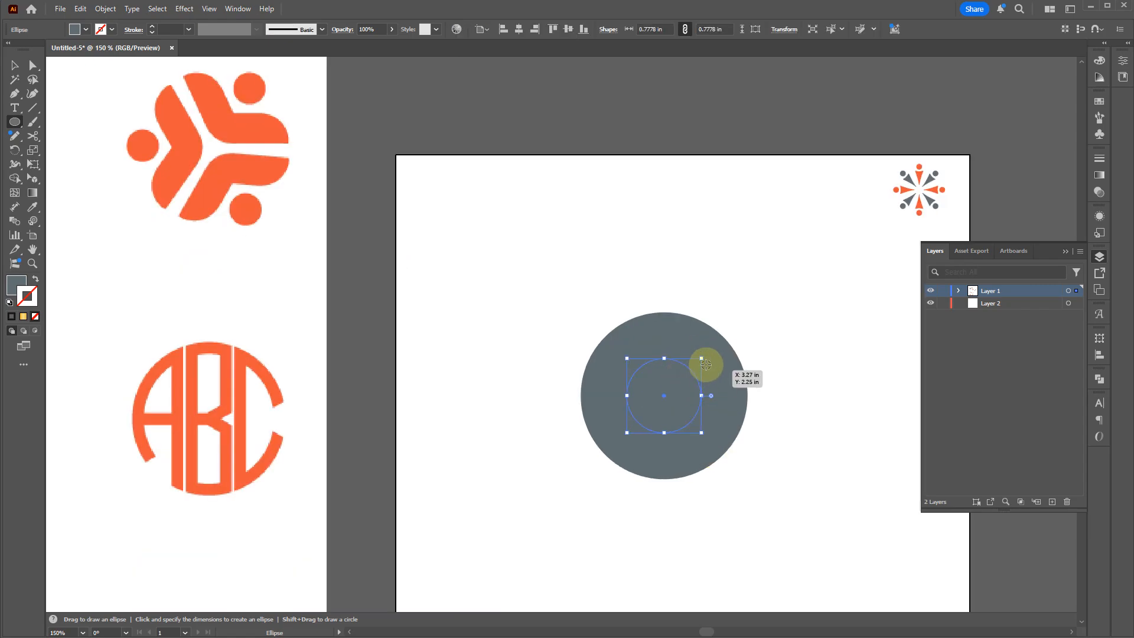
drag(701, 359, 698, 362)
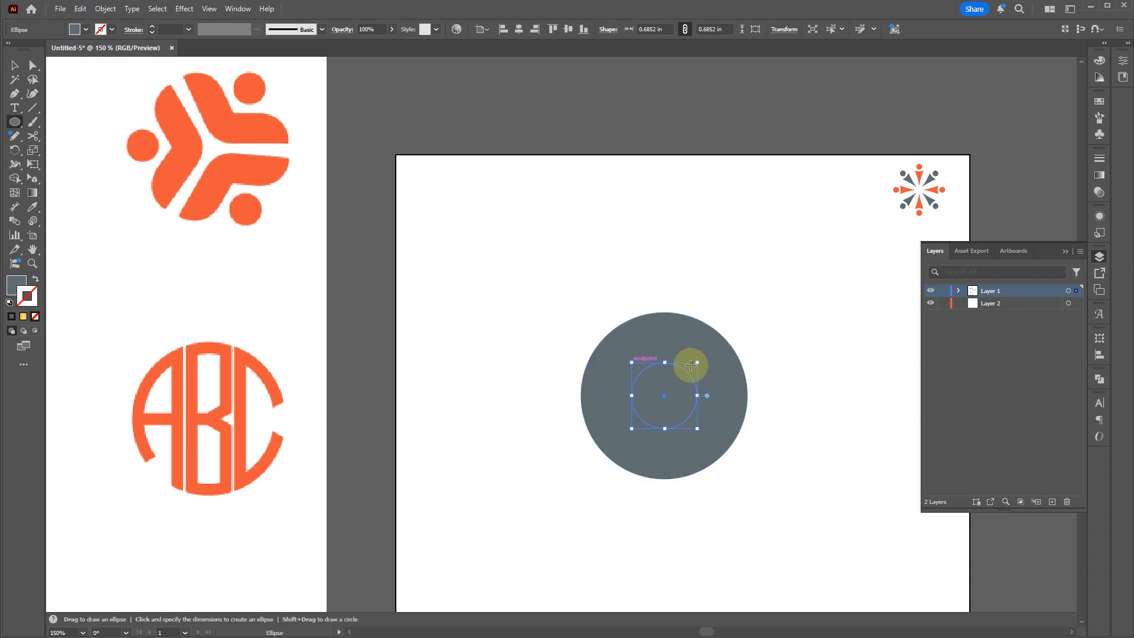
key(m)
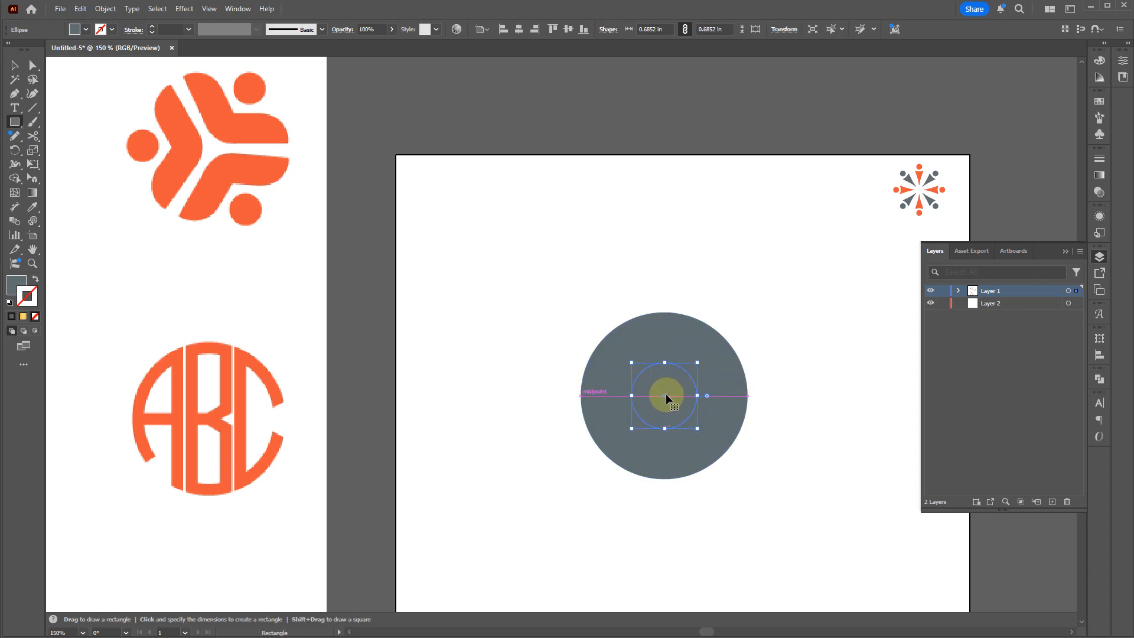
key(v)
click(761, 475)
Switch to outline display and draw a horizontal rectangle about 2.36 by 0.26 in centred on the two circles
drag(665, 396, 683, 425)
key(m)
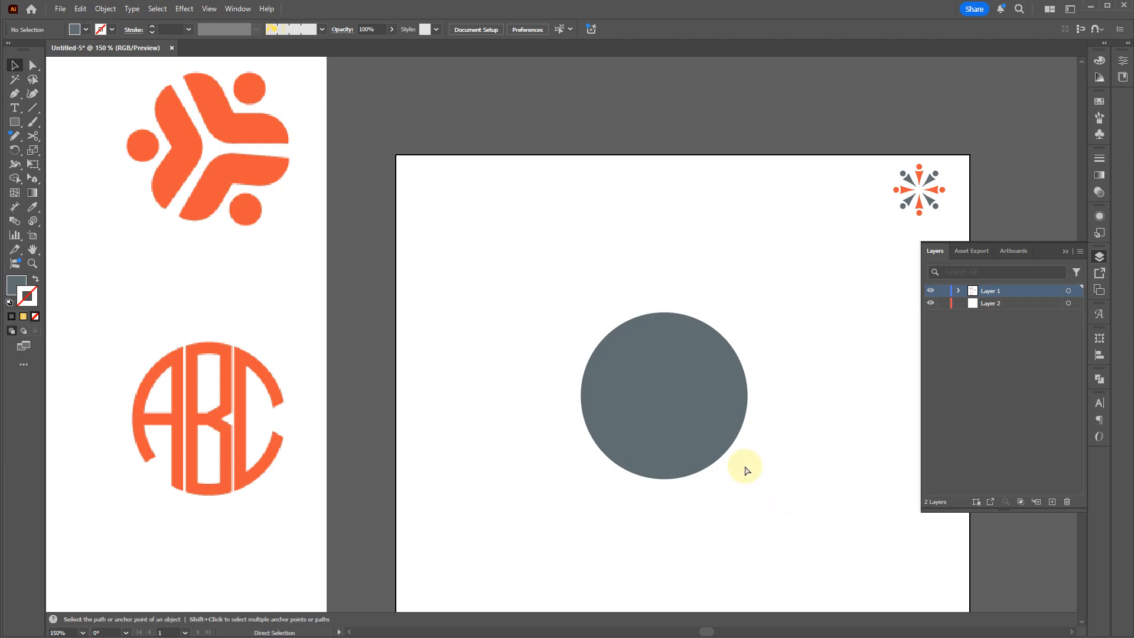
key(ctrl+y)
mouse_move(665, 394)
mouse_down()
mouse_move(749, 395)
mouse_move(746, 379)
mouse_up()
key(ctrl+z)
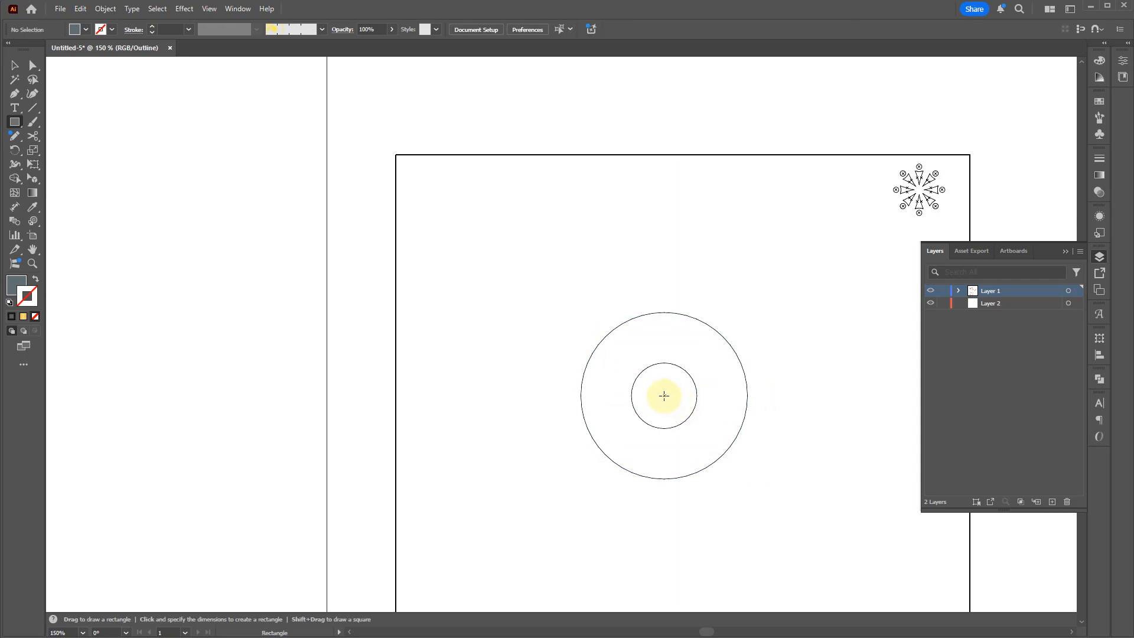
drag(664, 396, 777, 383)
key(r)
key(v)
key(r)
alt+click(625, 294)
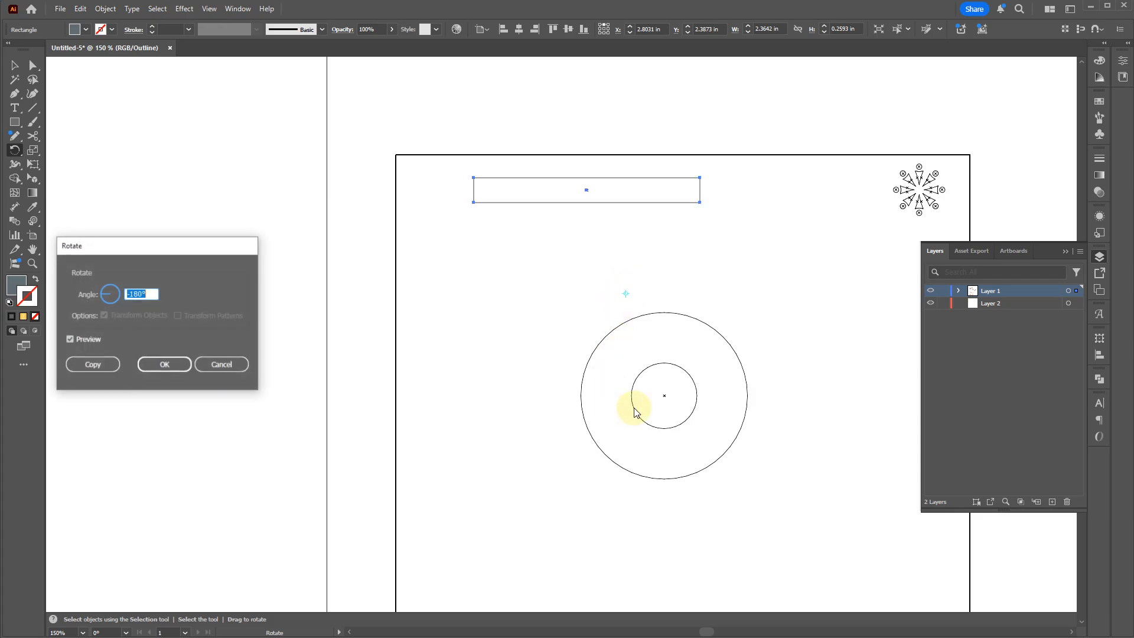
key(Escape)
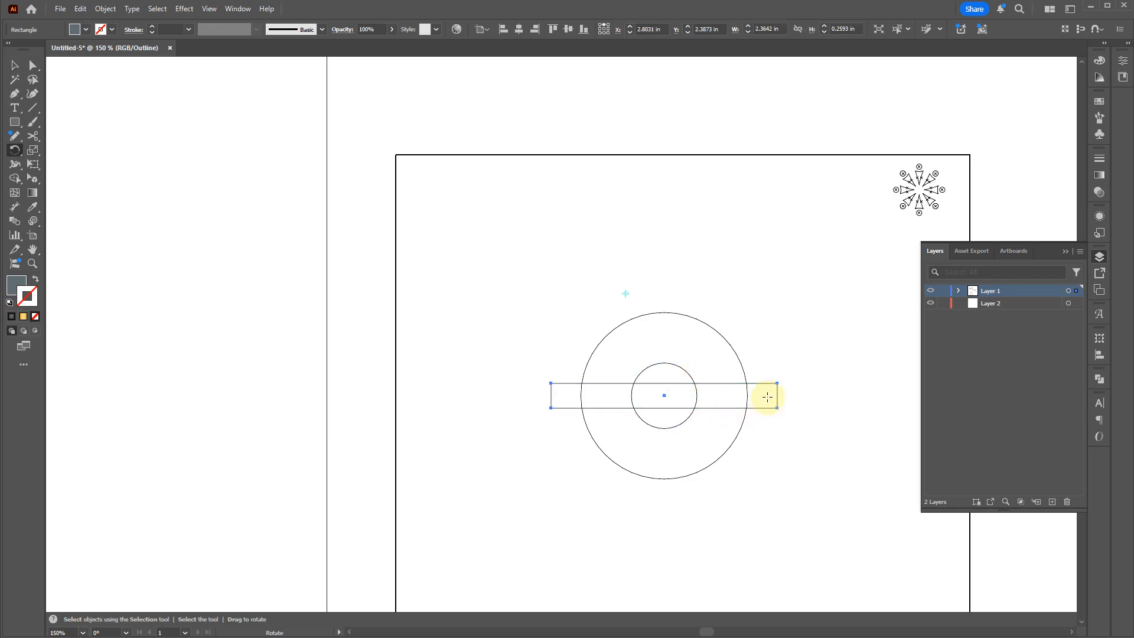
Return to preview display and rotate a copy of the rectangle 90° about its centre to form a cross
key(ctrl+y)
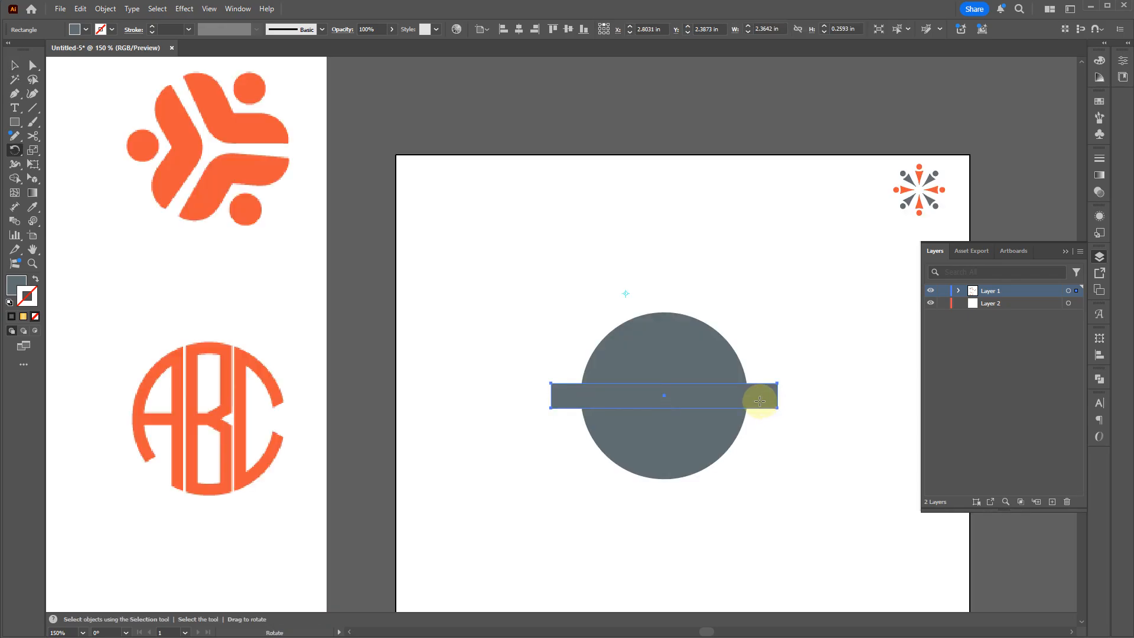
drag(759, 391, 550, 262)
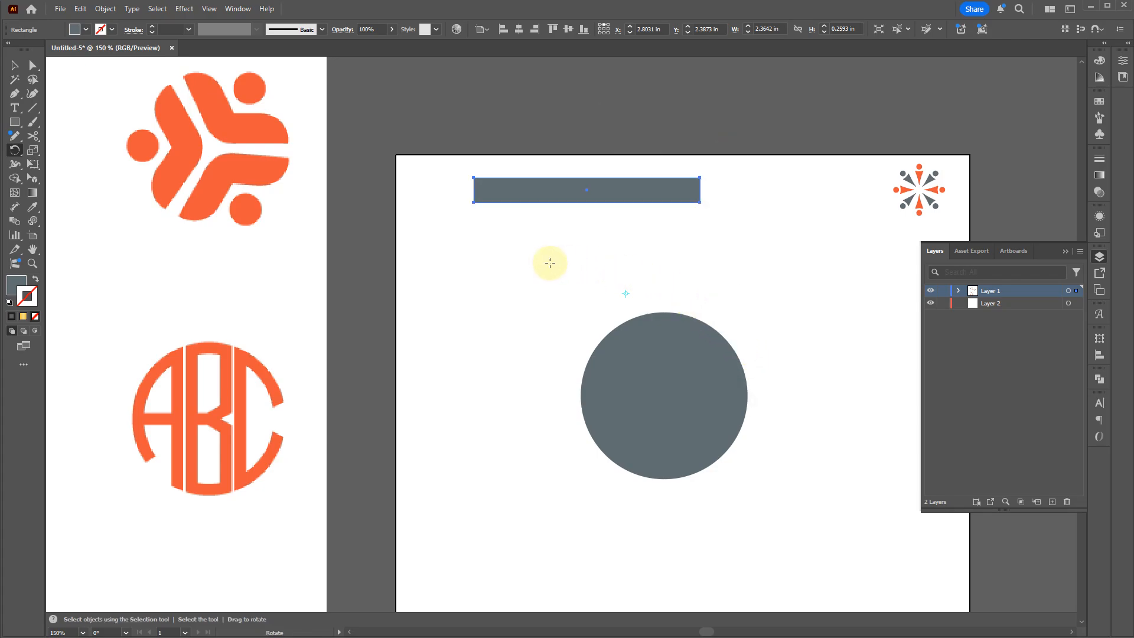
key(ctrl+z)
key(v)
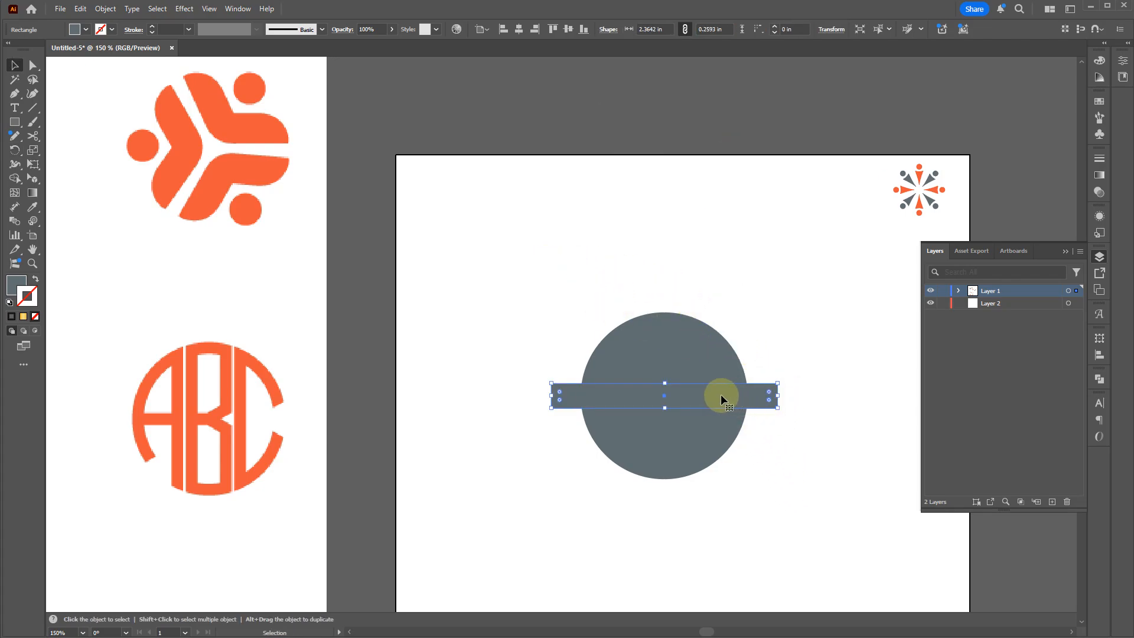
key(r)
key(v)
click(792, 482)
click(721, 404)
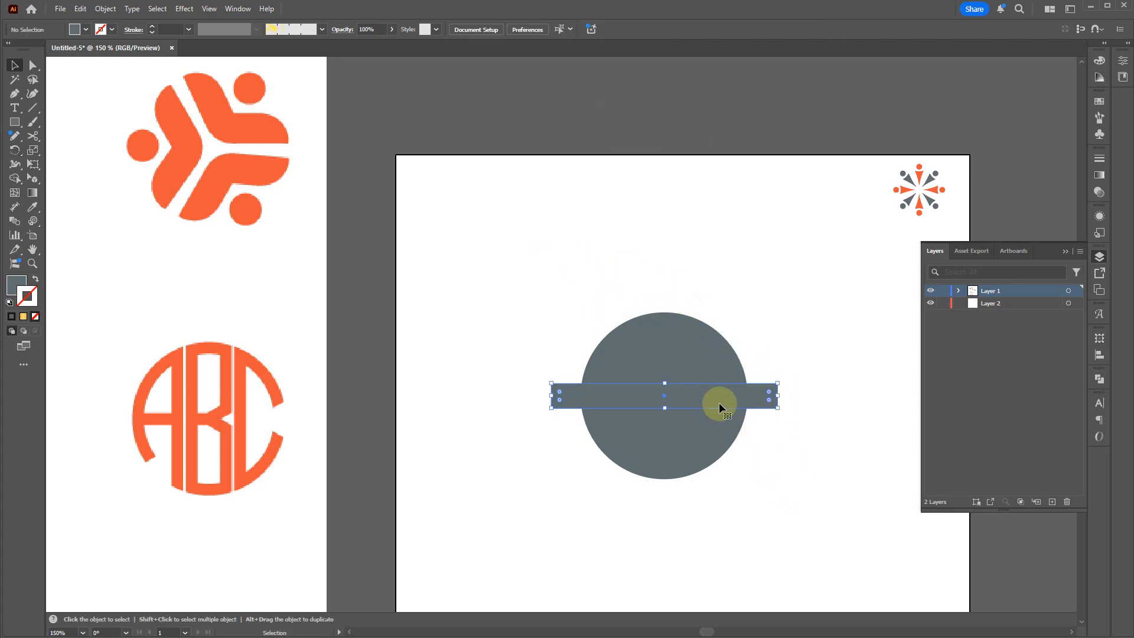
key(r)
drag(725, 402, 655, 296)
key(v)
click(722, 499)
Subtract the small circle from the large one with Pathfinder Minus Front to make a ring
scroll(716, 498, down, 2)
key(space)
drag(376, 411, 366, 374)
scroll(664, 397, up, 1)
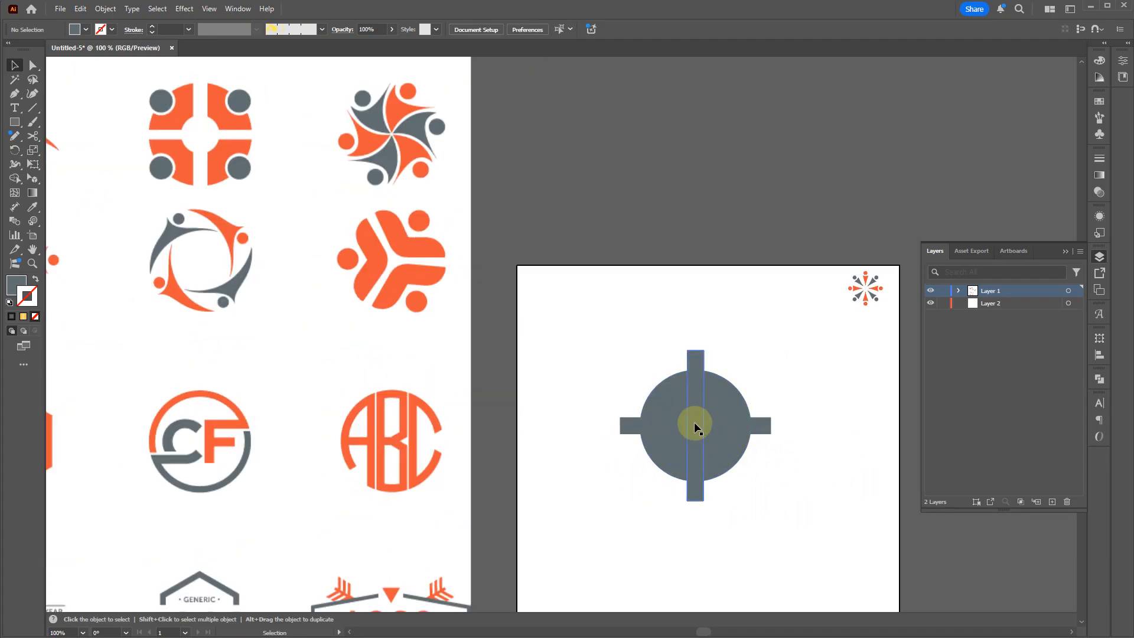
click(710, 444)
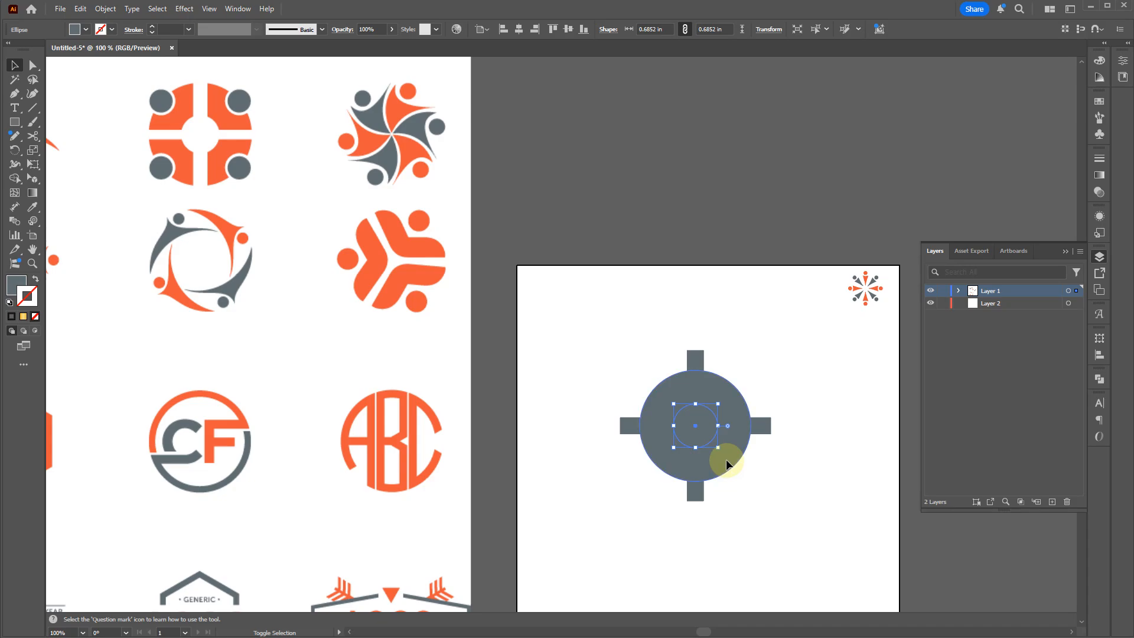
click(1100, 381)
click(983, 407)
click(749, 510)
Unite the two crossed rectangles and subtract them from the ring to split it into four segments
click(760, 431)
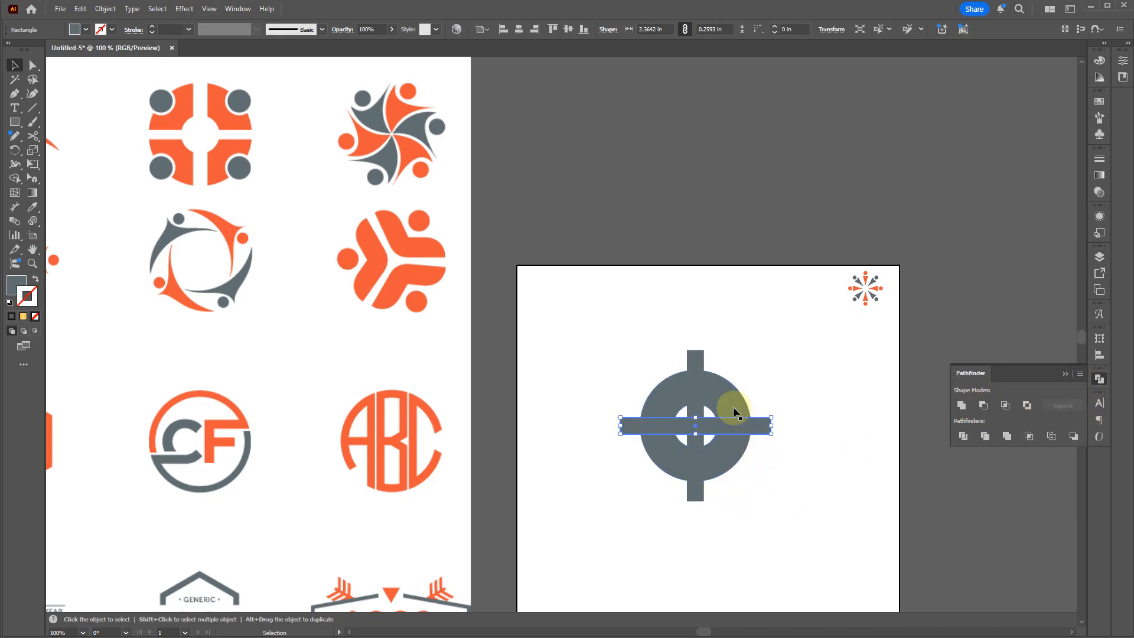
shift+click(695, 357)
click(962, 407)
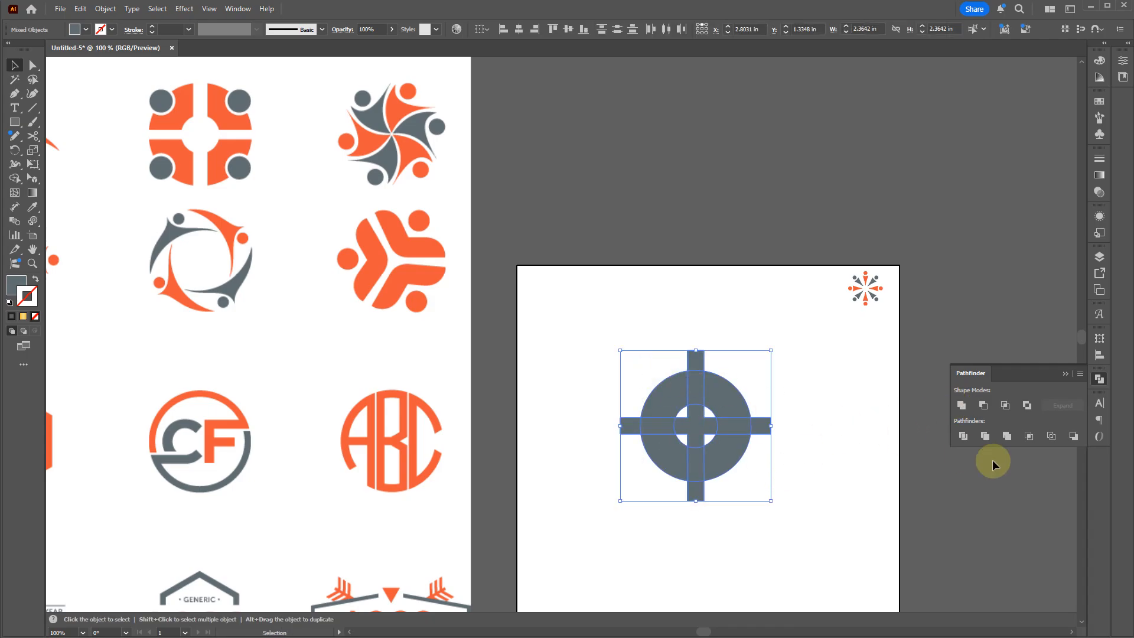
click(985, 404)
click(777, 455)
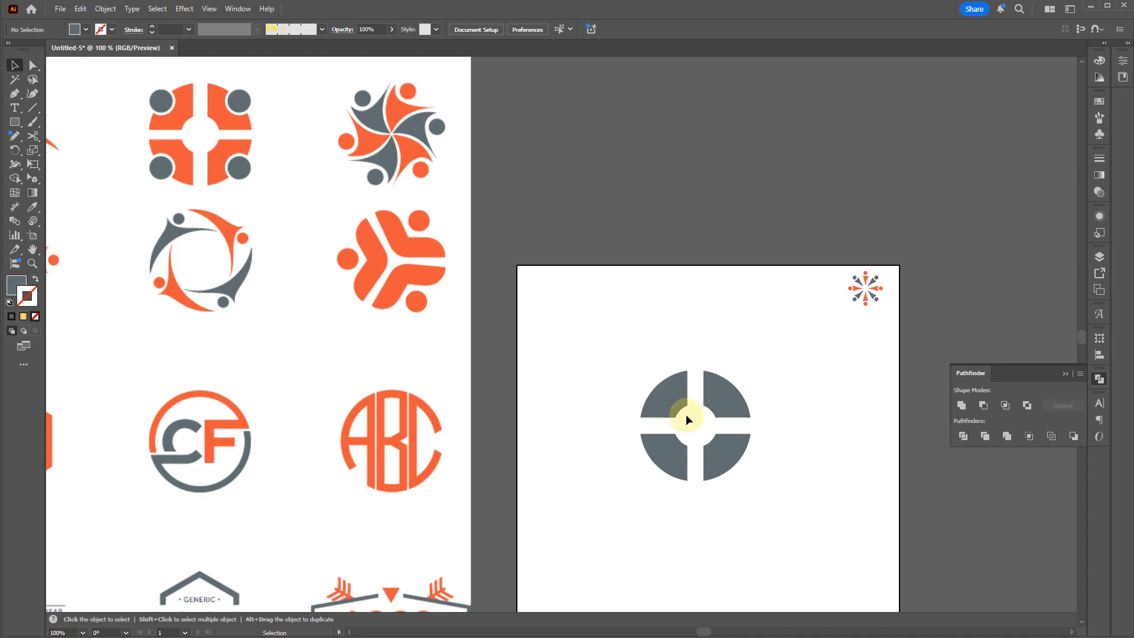
Rotate the segmented ring 45° clockwise and draw a circle about 0.29 in across centred on the lowest segment's outer-edge midpoint
drag(775, 498, 638, 359)
drag(753, 365, 789, 412)
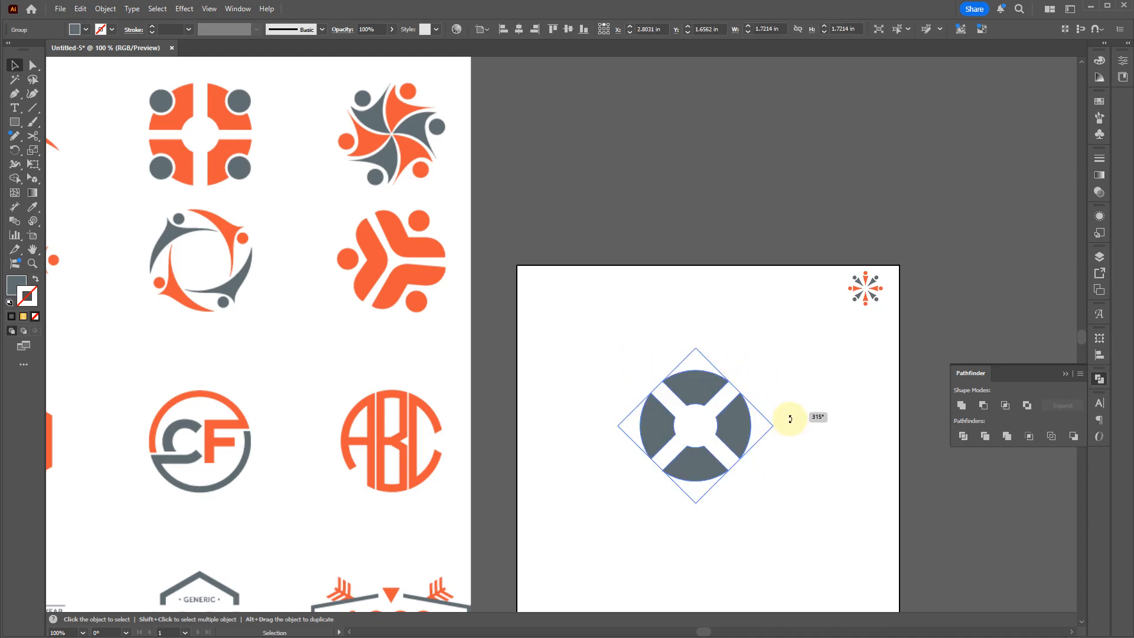
key(l)
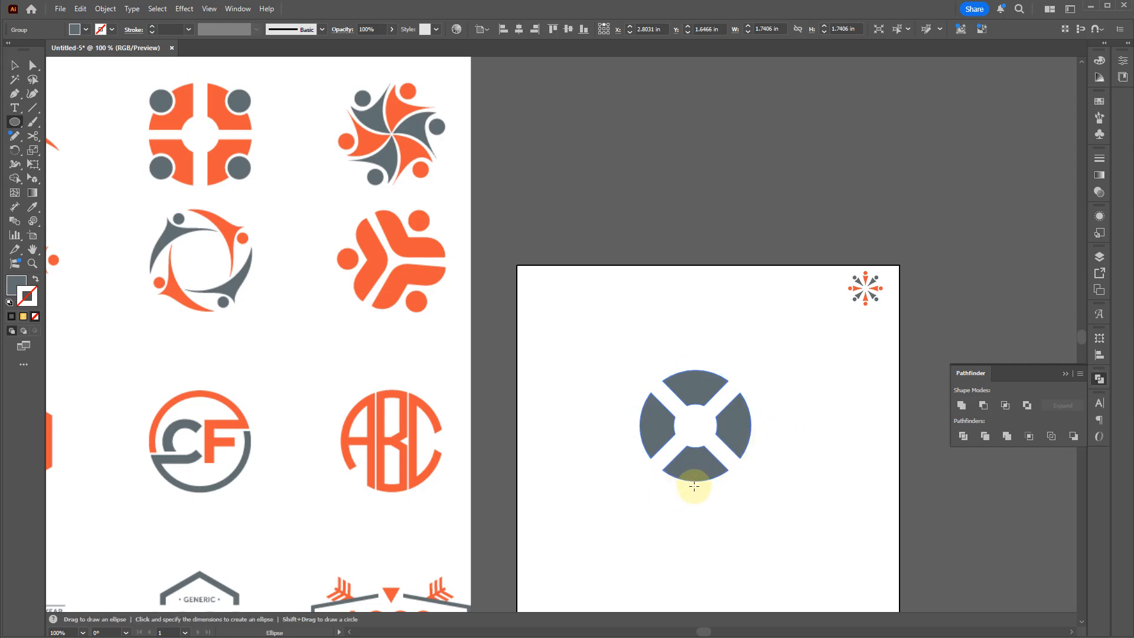
scroll(694, 478, up, 4)
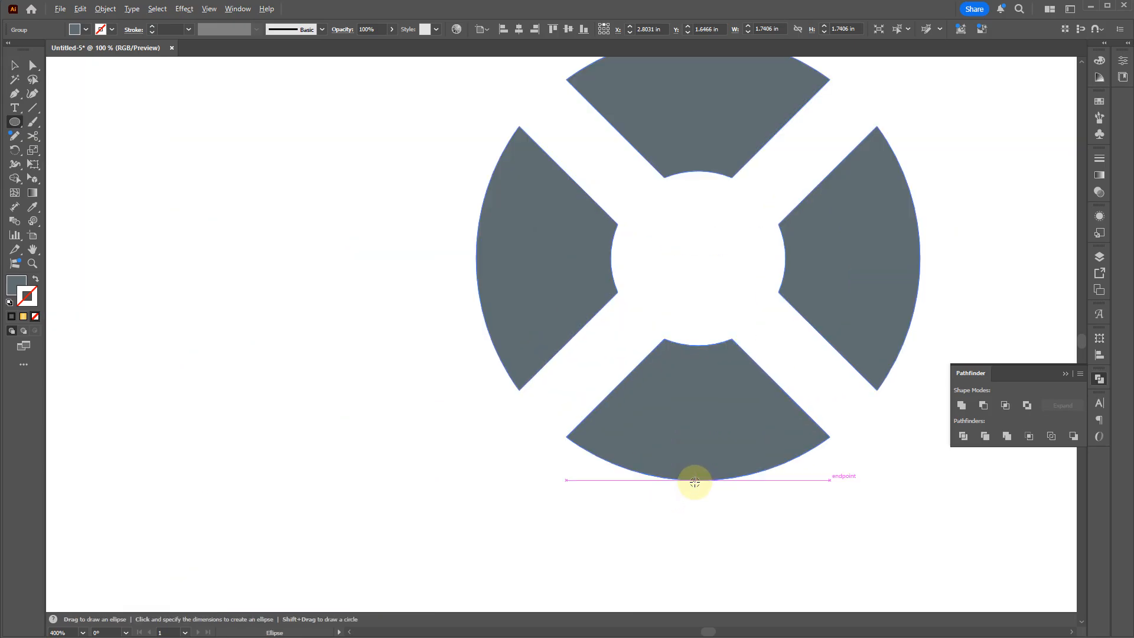
drag(698, 481, 736, 518)
Offset the small circle's path outward by 0.12 in to create a larger concentric circle
click(98, 12)
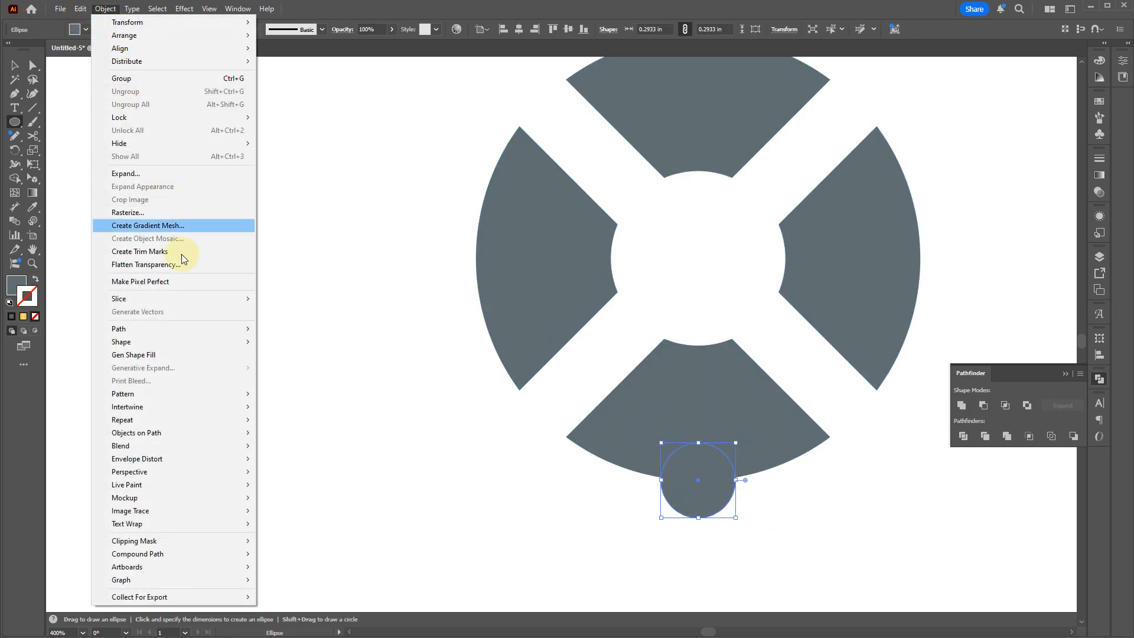
mouse_move(248, 329)
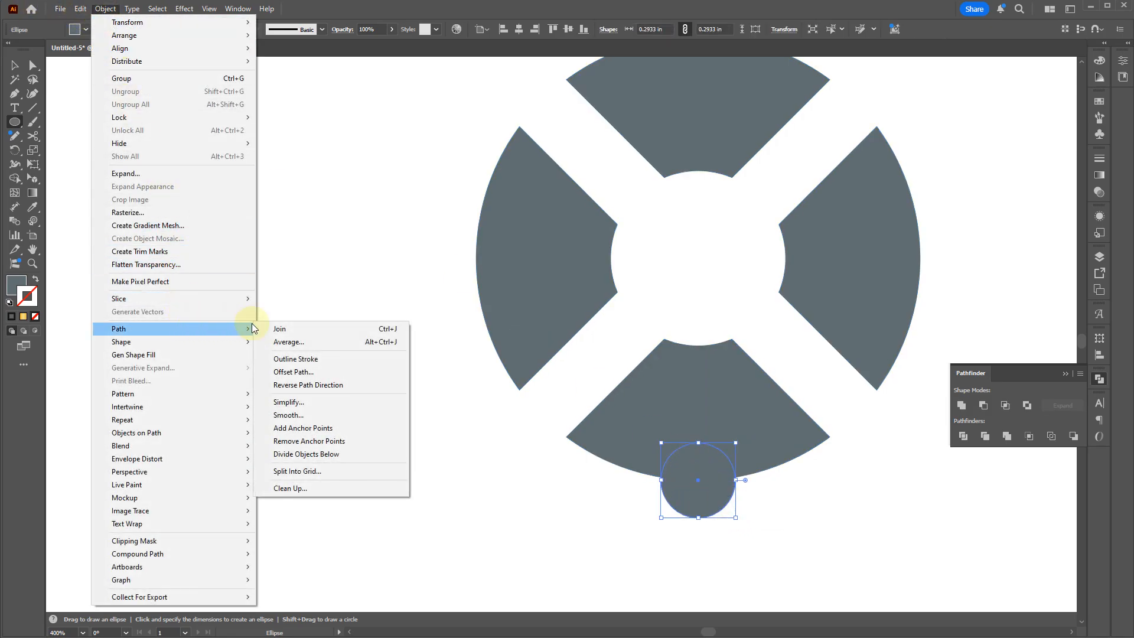
click(304, 373)
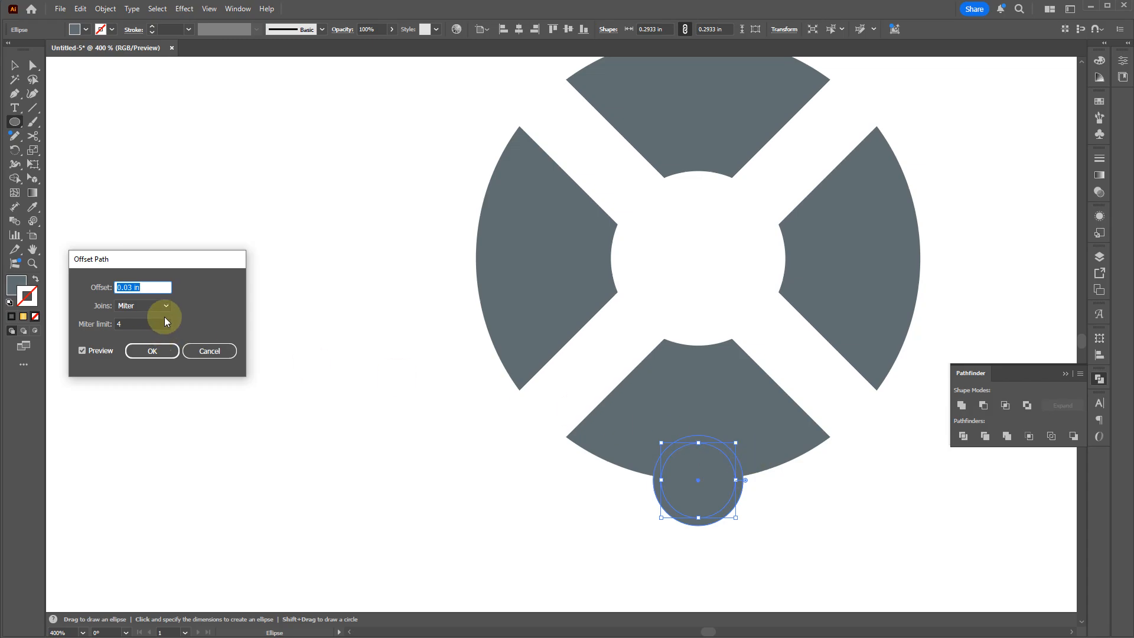
text(.2)
key(Tab)
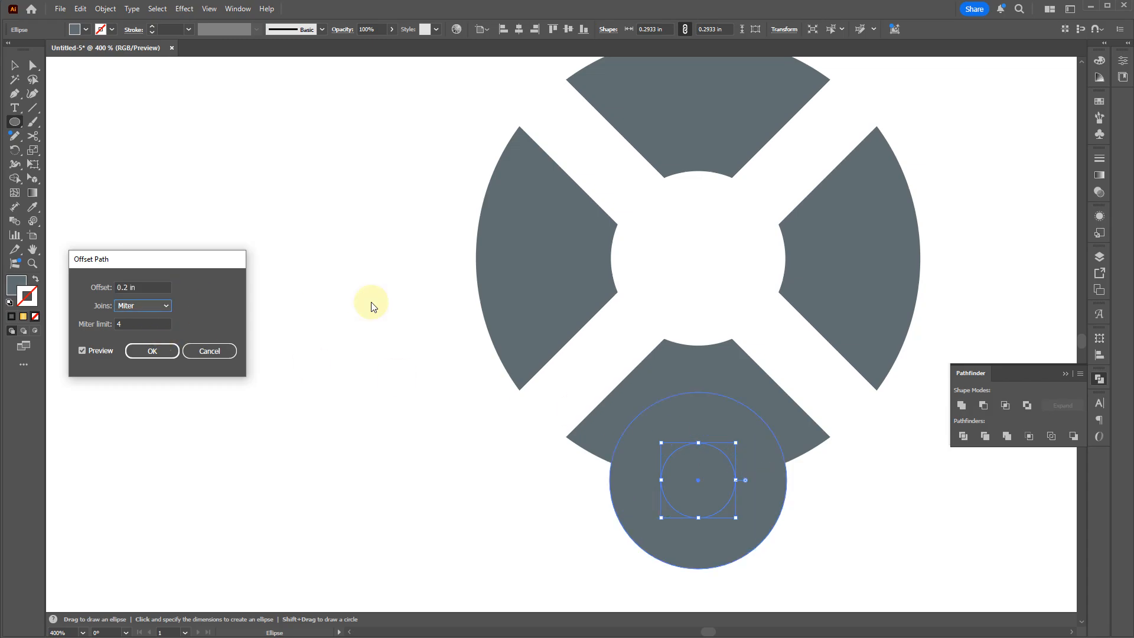
key(shift+Tab)
text(.1)
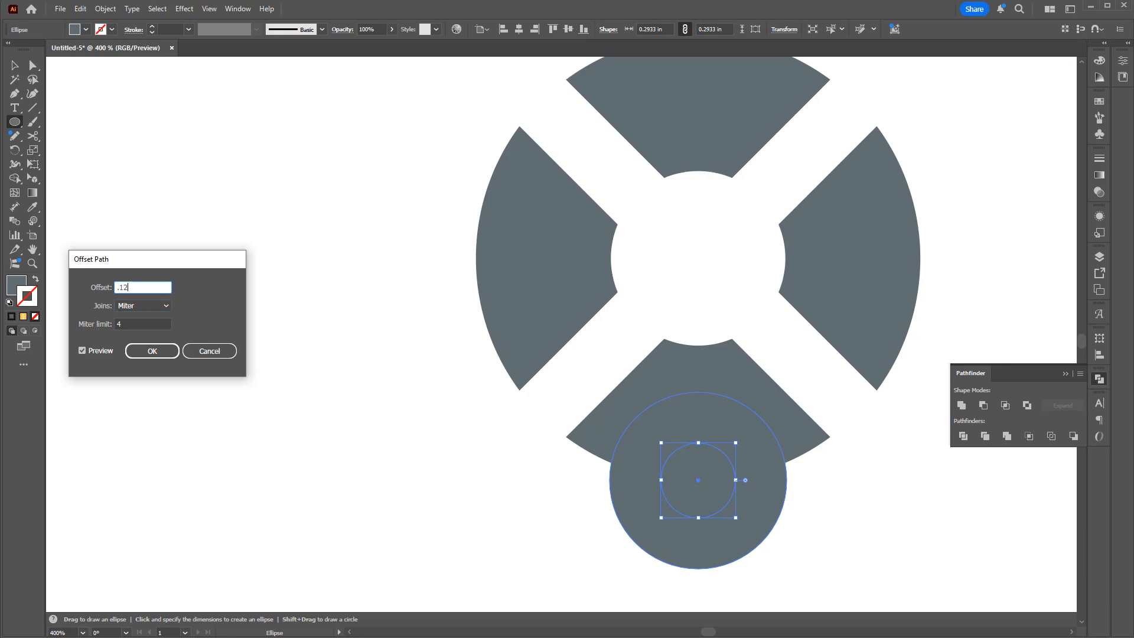
key(Return)
key(v)
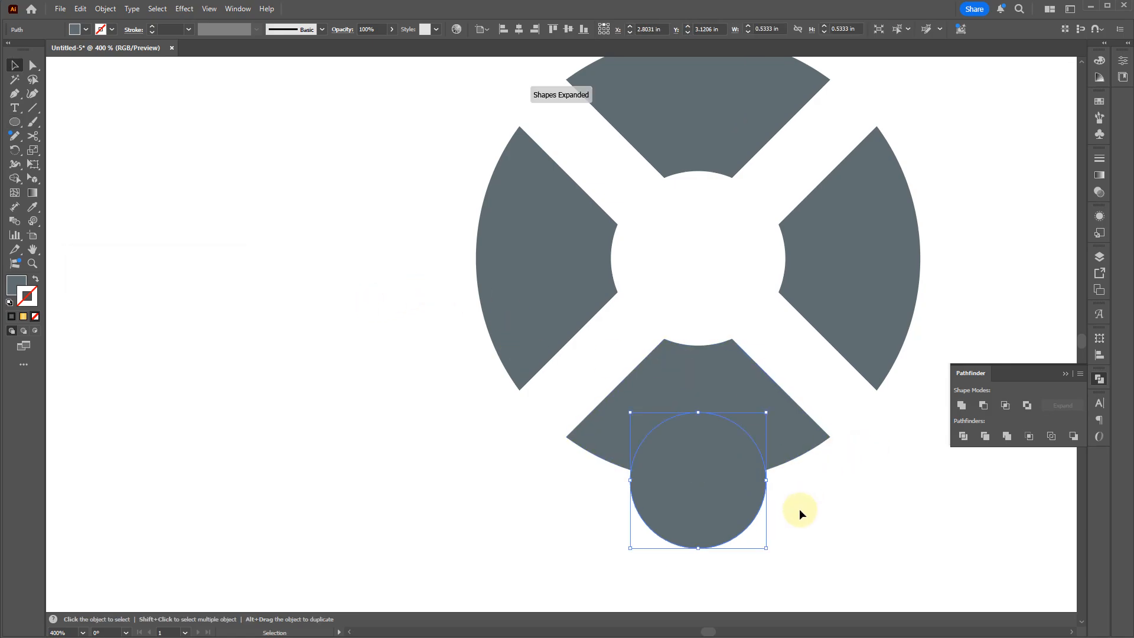
Select the small circle and its offset circle together and copy them
click(768, 492)
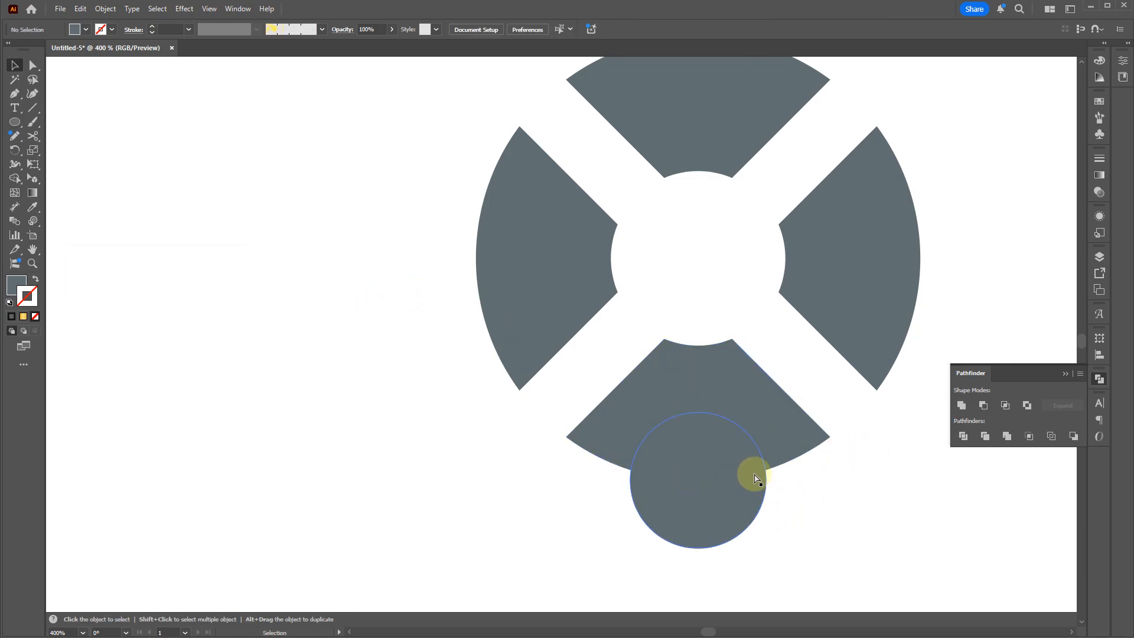
click(754, 476)
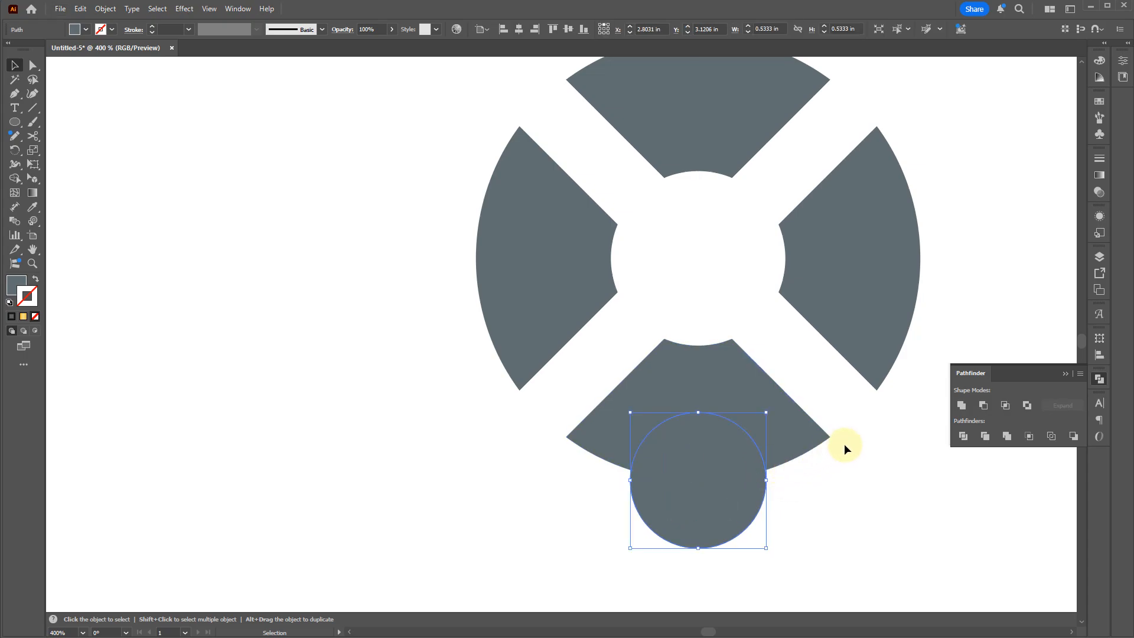
shift+click(685, 495)
key(r)
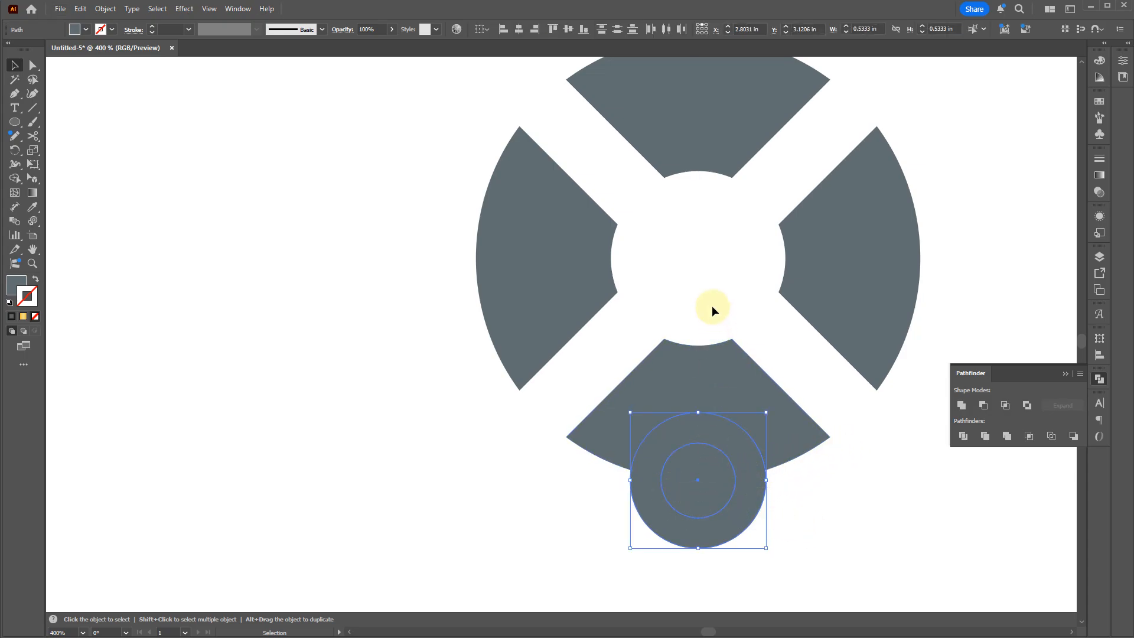
key(v)
key(a)
Undo back to the ring with its two separate crossed rectangles and paste the two concentric circles
key(ctrl+z)
key(ctrl+z)
key(ctrl+z)
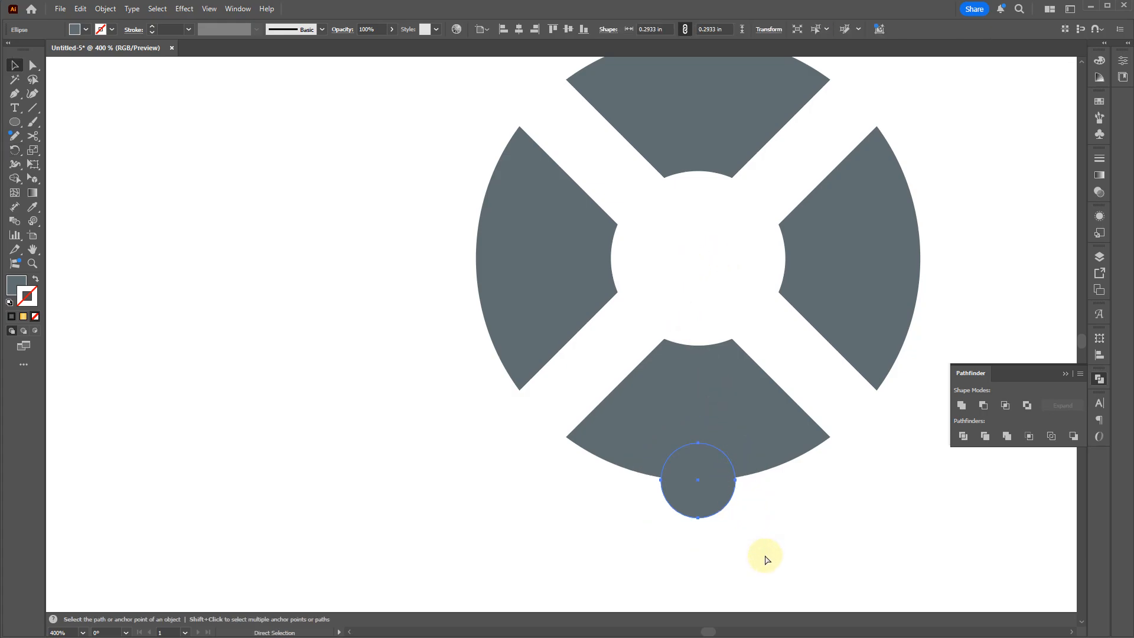
key(ctrl+z)
key(ctrl+z)
key(ctrl+z)
key(ctrl+shift+z)
key(ctrl+shift+z)
key(ctrl+shift+z)
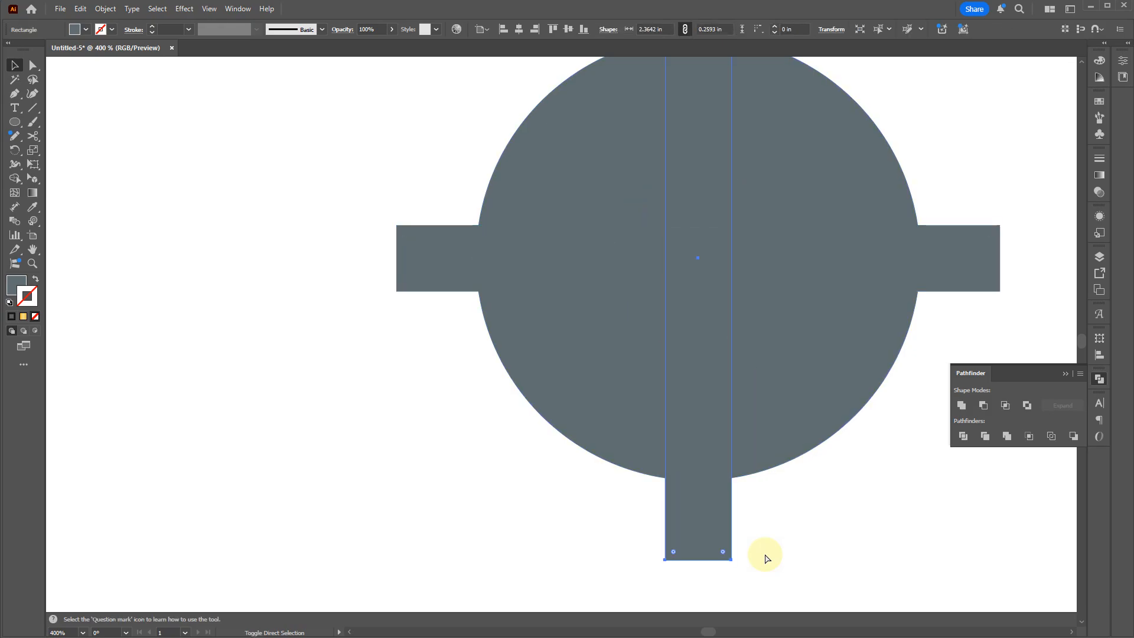
key(ctrl+shift+z)
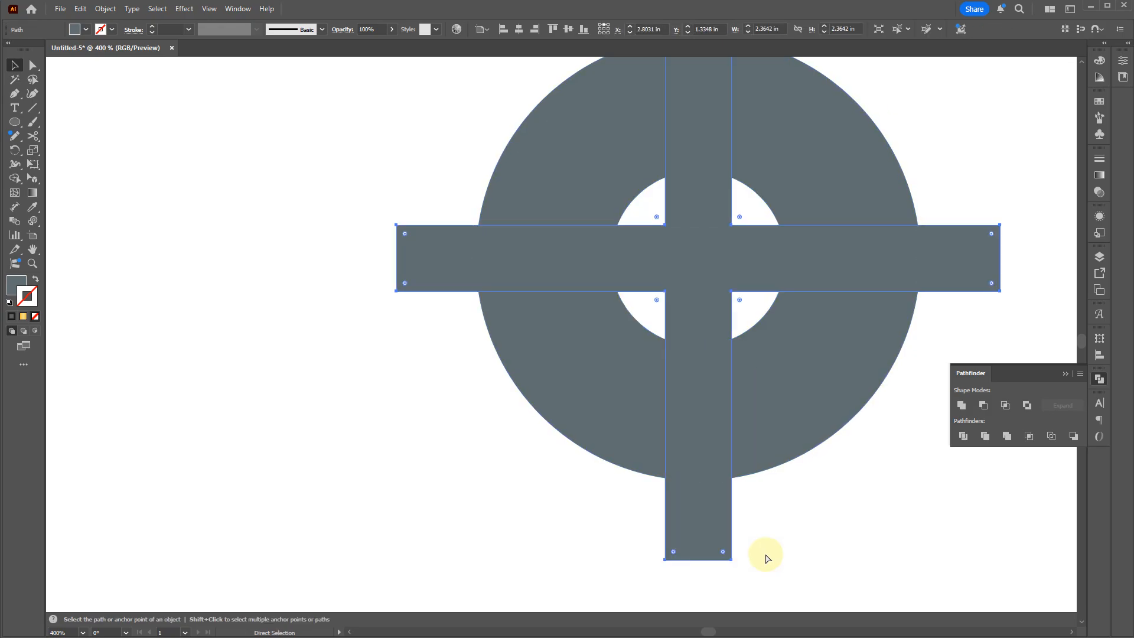
key(ctrl+z)
key(ctrl+z)
key(ctrl+z)
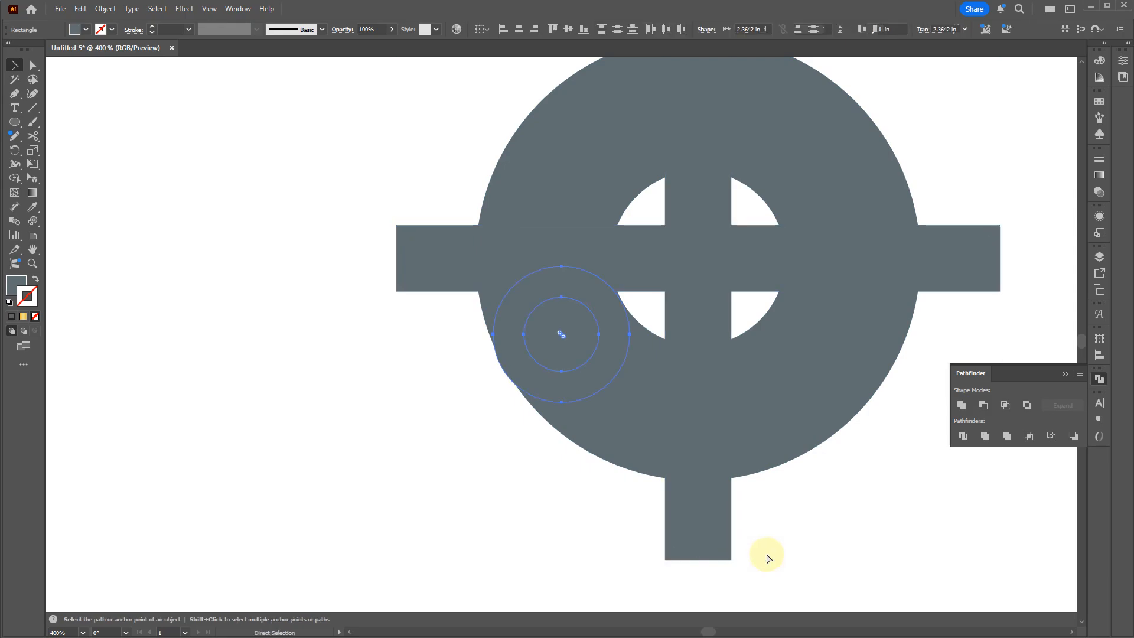
Move the concentric circles in outline view so their centre sits on the ring's lower-left outer edge, midway between two rectangle arms
drag(563, 332, 537, 419)
key(ctrl+y)
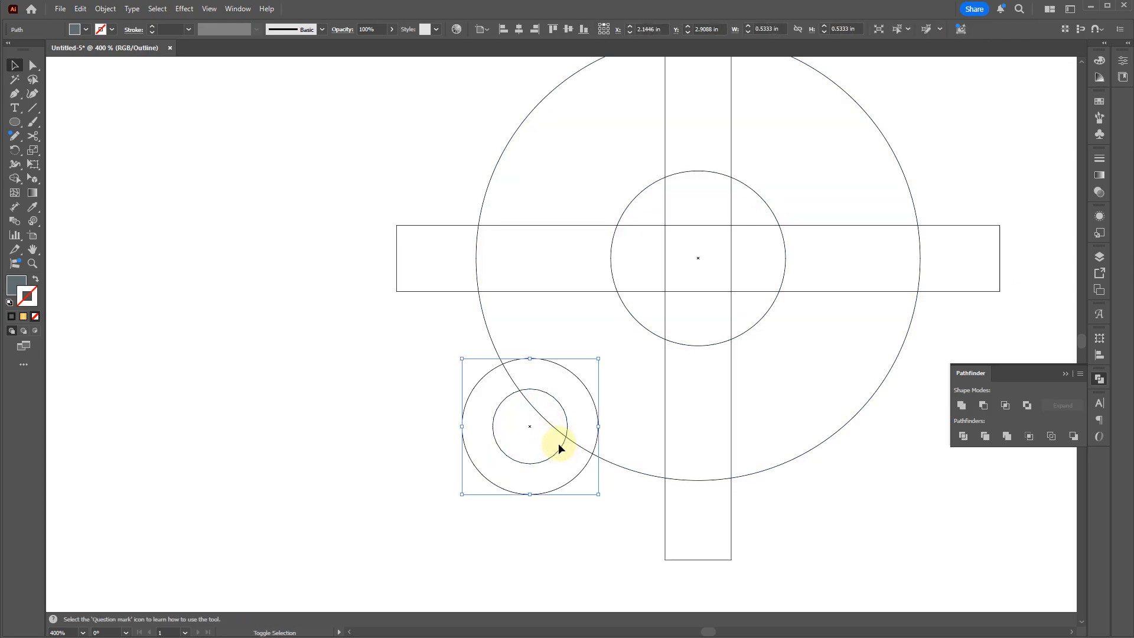
drag(523, 458, 558, 445)
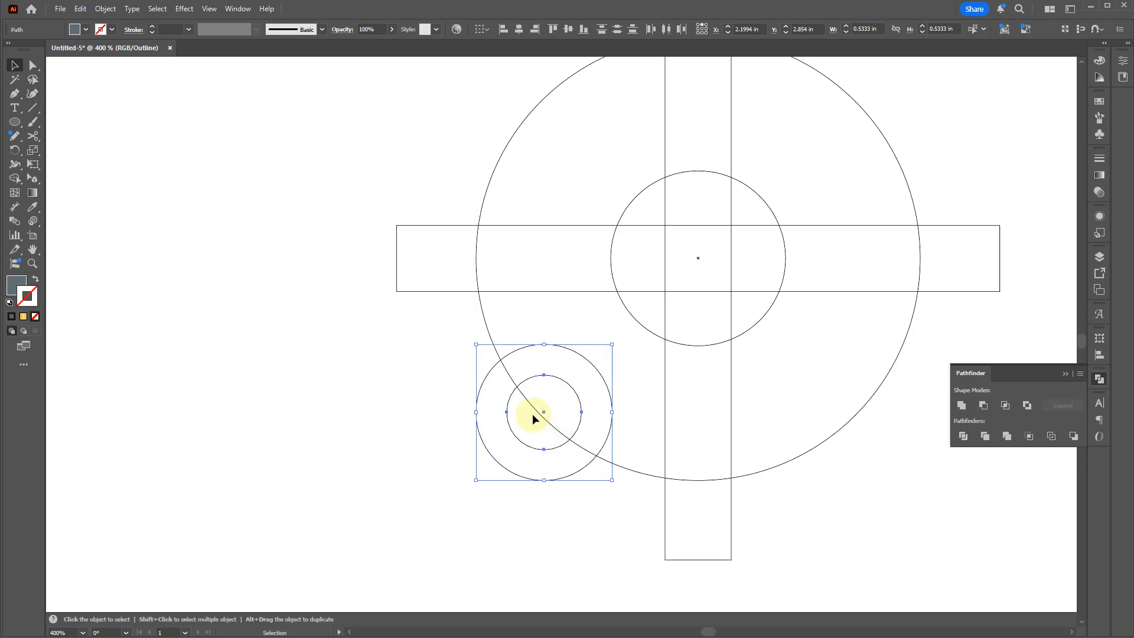
scroll(533, 413, up, 2)
shift+click(549, 409)
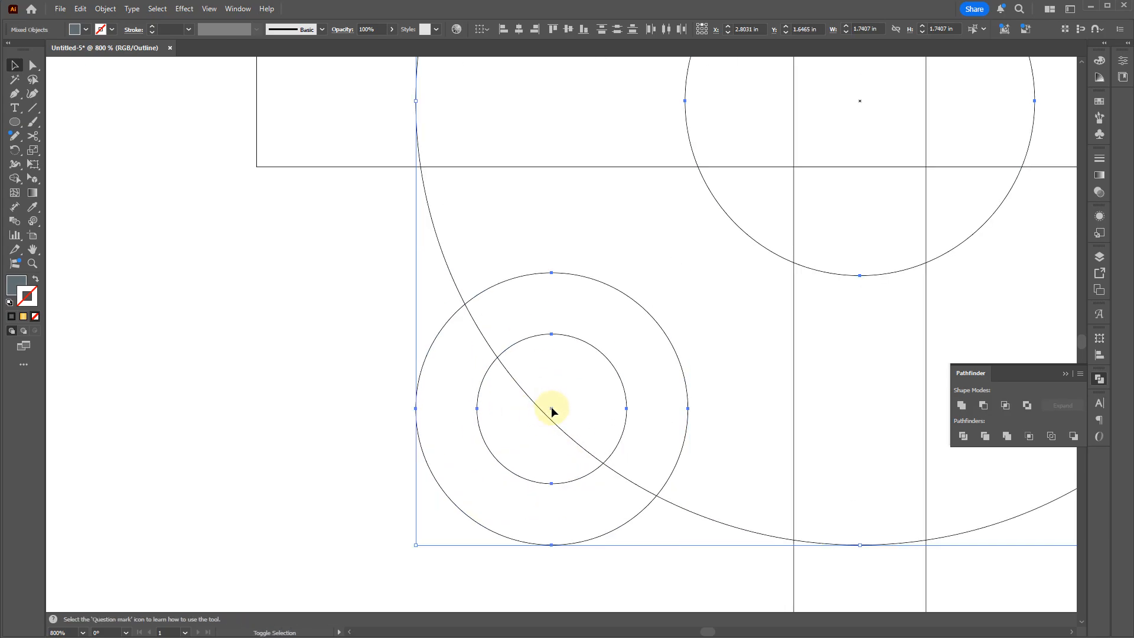
click(527, 417)
drag(447, 476, 393, 505)
mouse_move(551, 409)
mouse_down()
mouse_move(576, 393)
mouse_move(472, 479)
mouse_move(541, 409)
mouse_move(533, 417)
mouse_up()
key(ctrl+0)
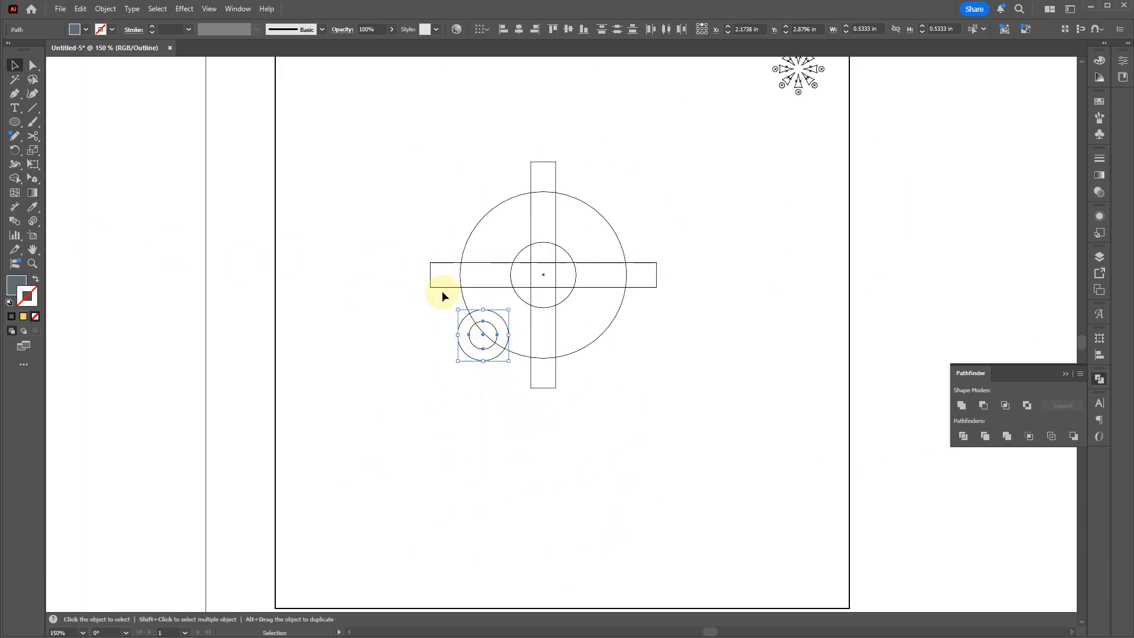
Return to preview display and rotate copies of the circle pair in 90° increments about the ring's centre for four pairs
key(ctrl+y)
scroll(483, 373, up, 1)
key(r)
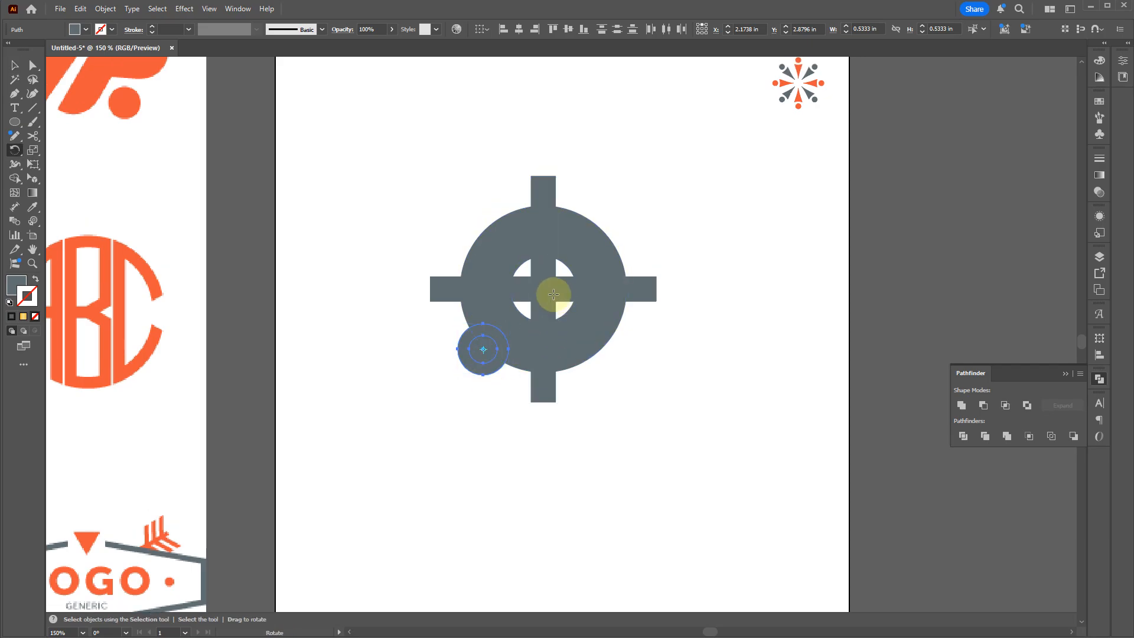
scroll(557, 297, up, 1)
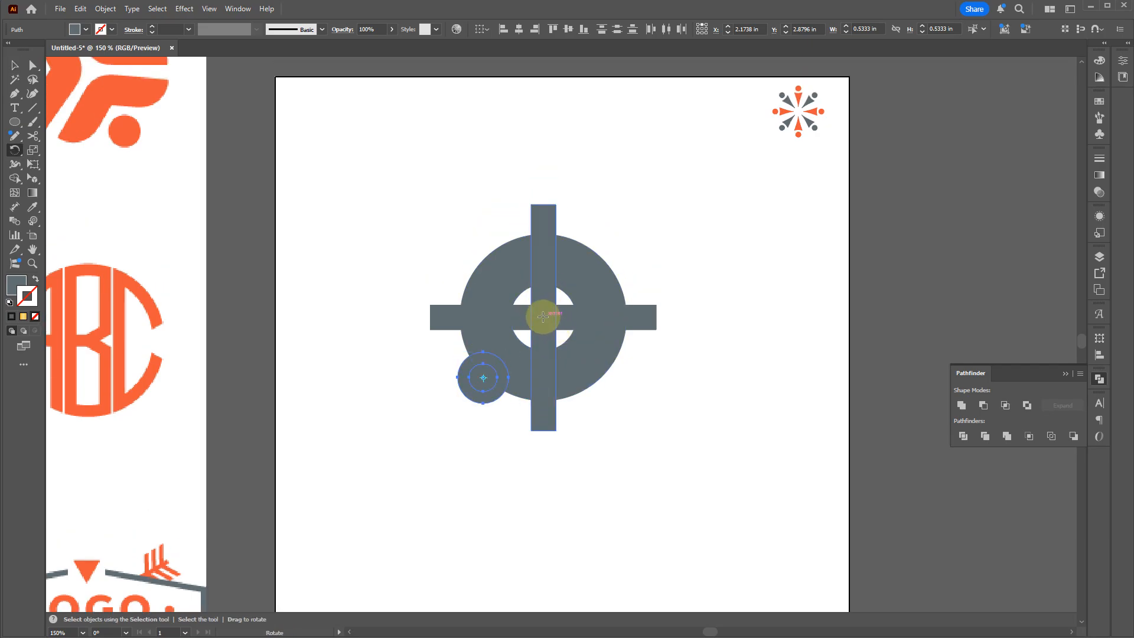
click(543, 317)
drag(494, 370, 474, 222)
click(543, 318)
key(ctrl+y)
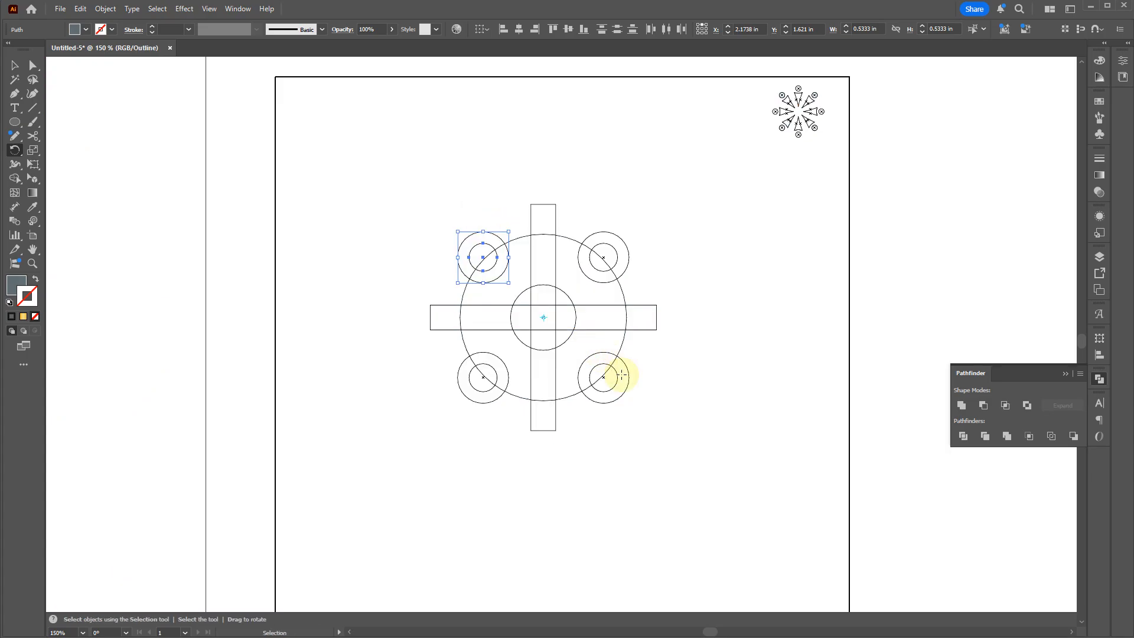
key(v)
click(711, 451)
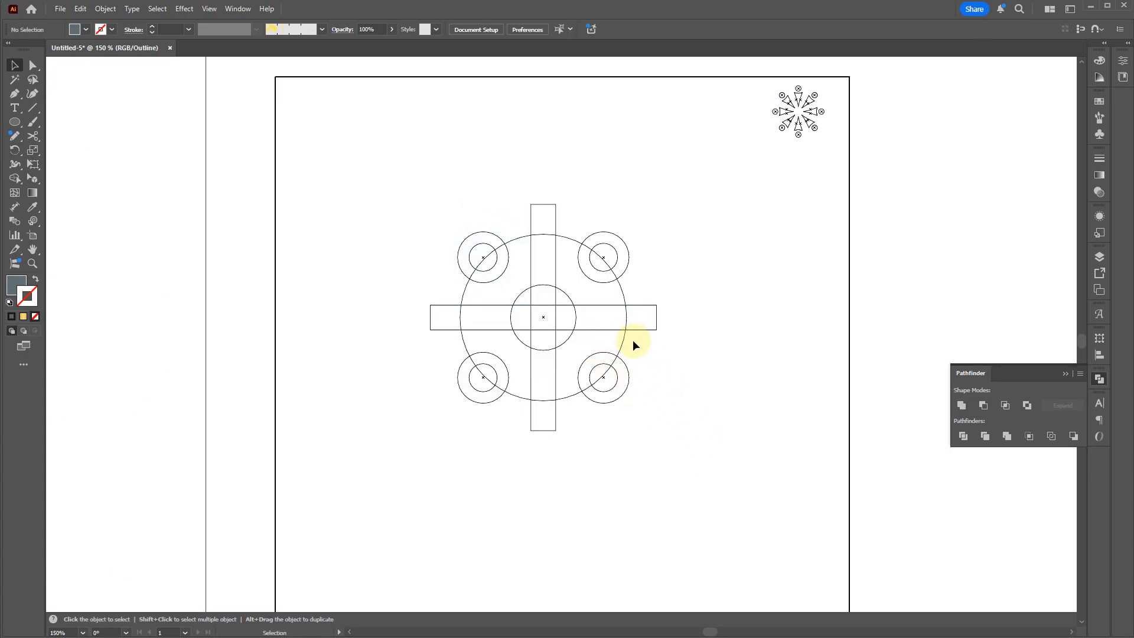
key(ctrl+y)
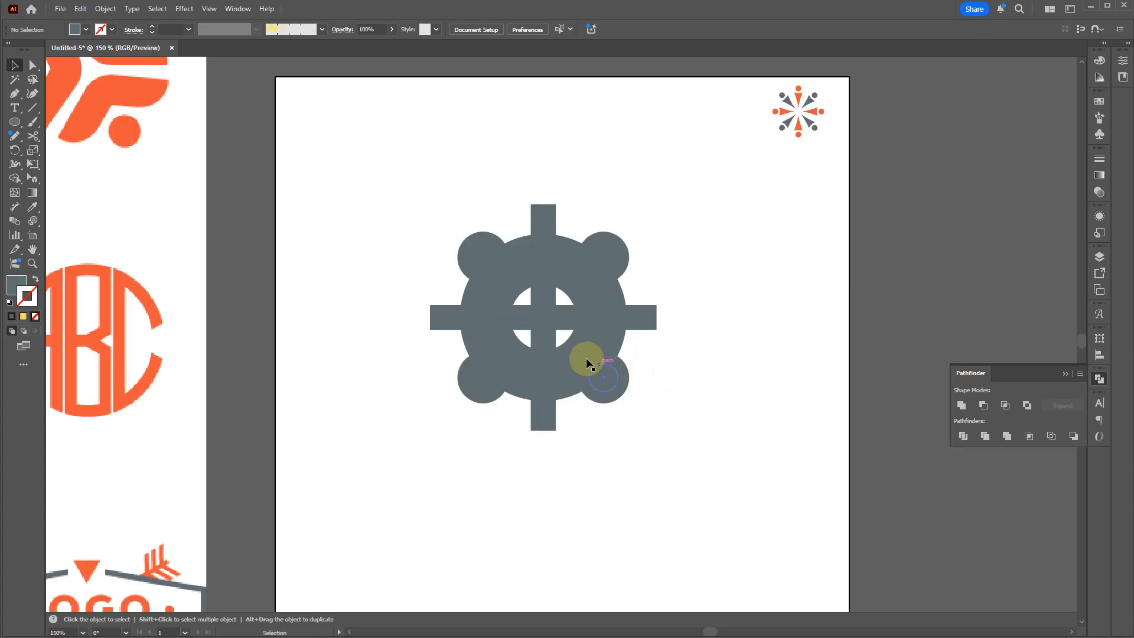
Unite the two crossed rectangles and subtract them from the ring with Minus Front to form four segments
click(633, 328)
shift+click(537, 218)
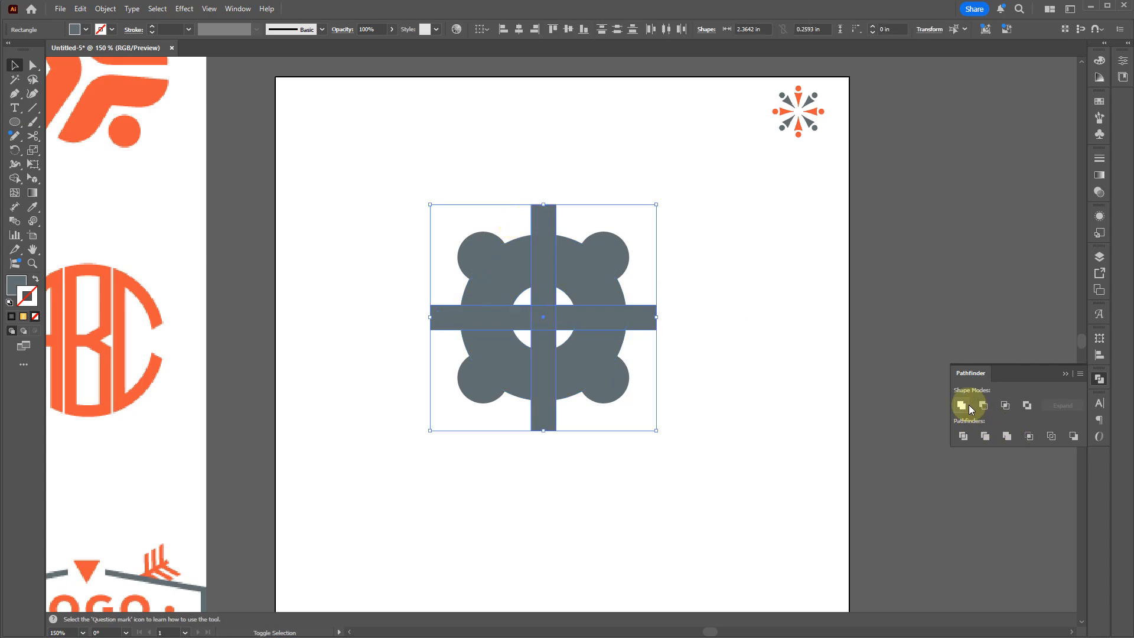
shift+click(594, 293)
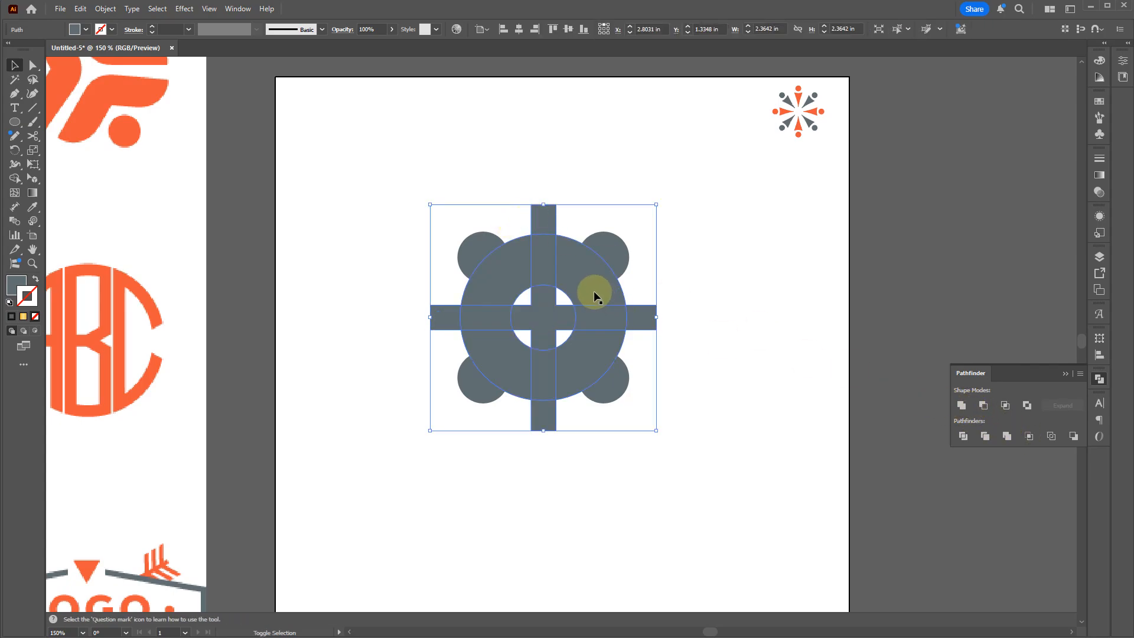
click(984, 405)
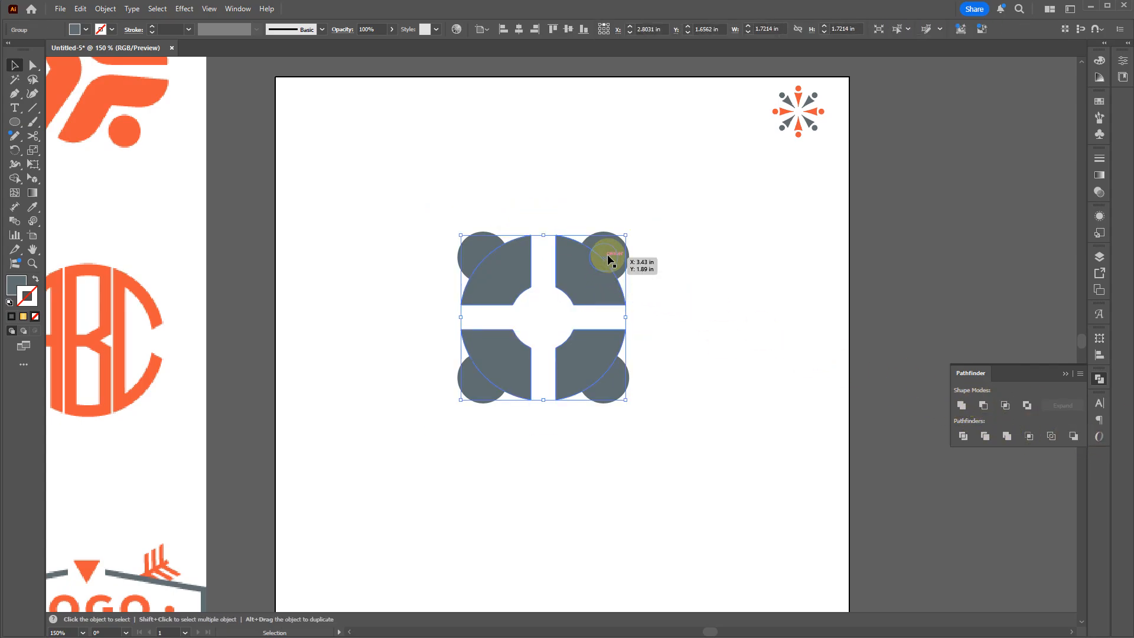
Select the four larger outer circles and combine them with Pathfinder Unite
scroll(293, 281, down, 2)
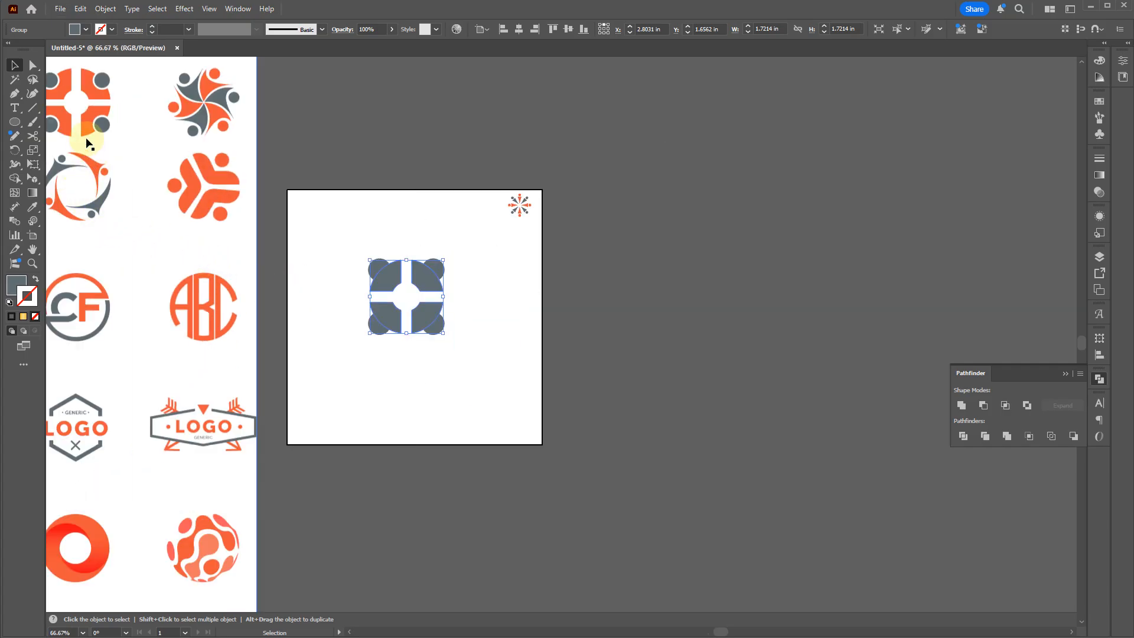
scroll(496, 263, up, 4)
click(549, 269)
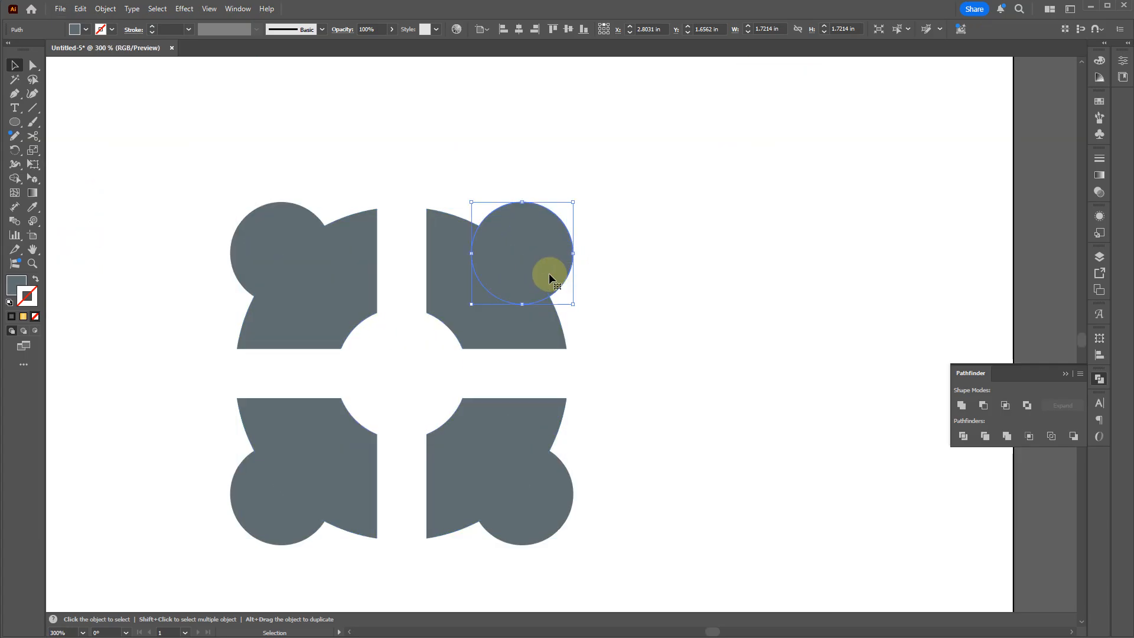
shift+click(555, 464)
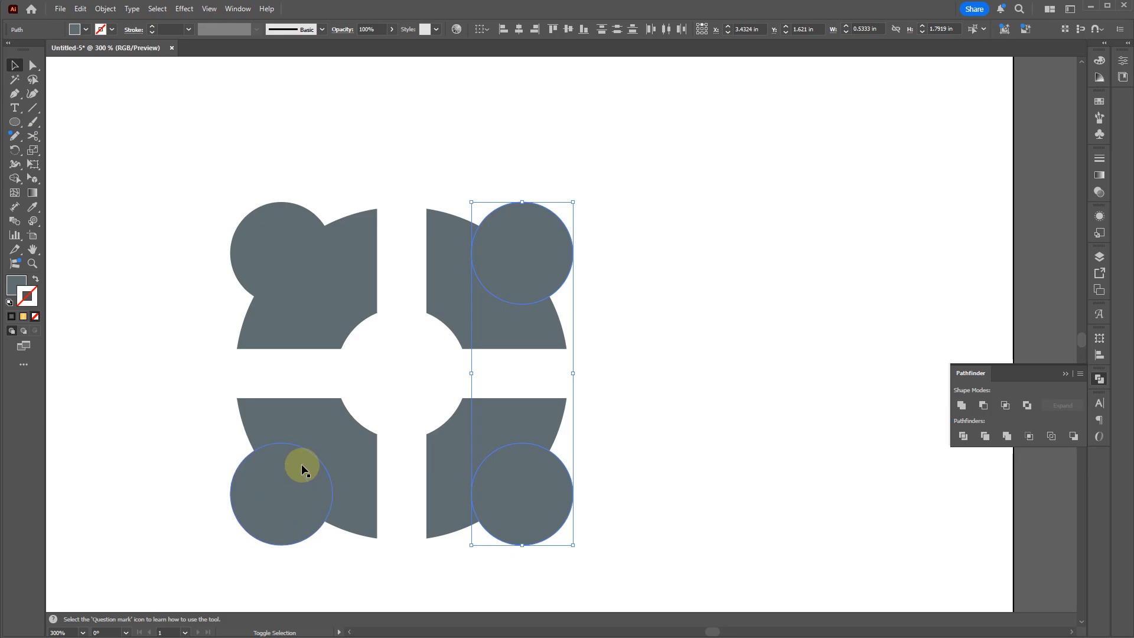
shift+click(302, 463)
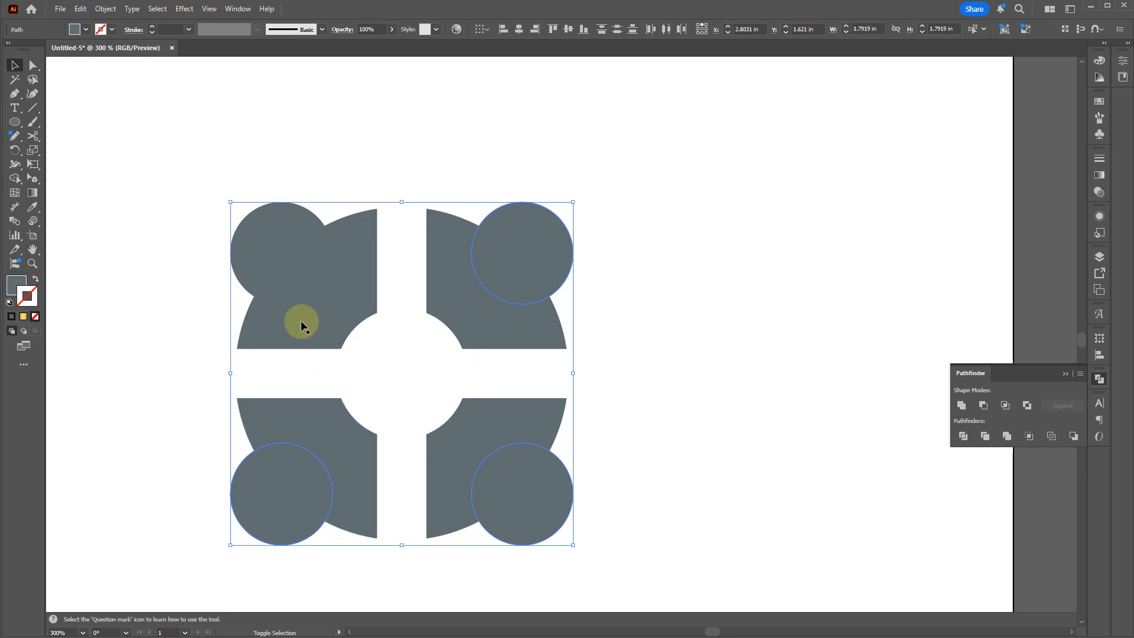
click(962, 405)
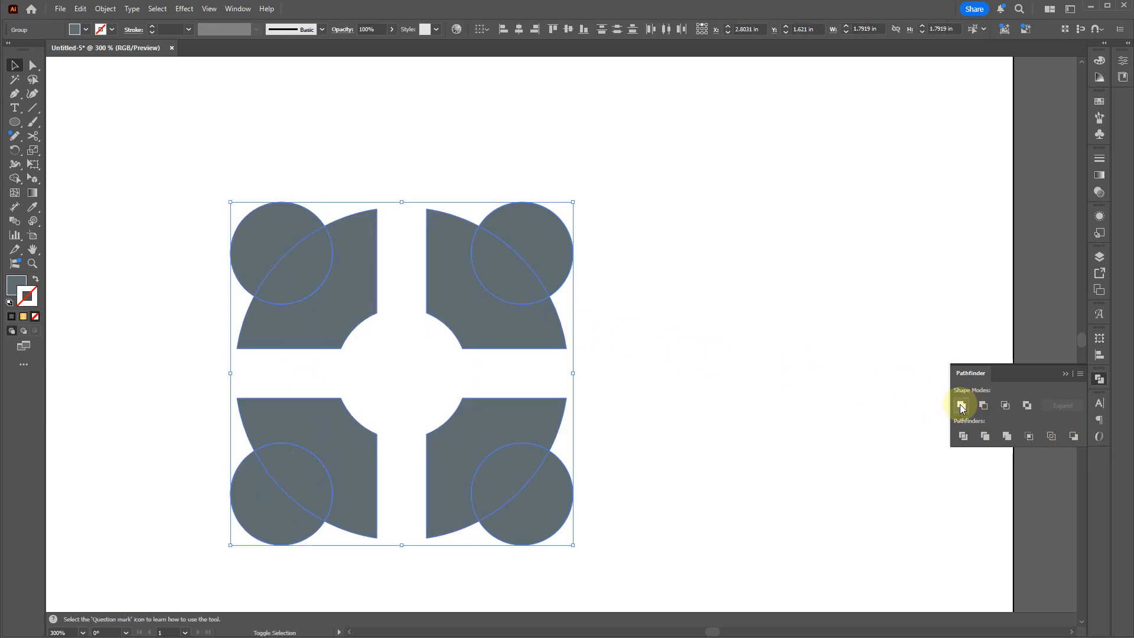
Try to subtract the united outer circles from the four ring segments with Pathfinder Minus Front
click(983, 405)
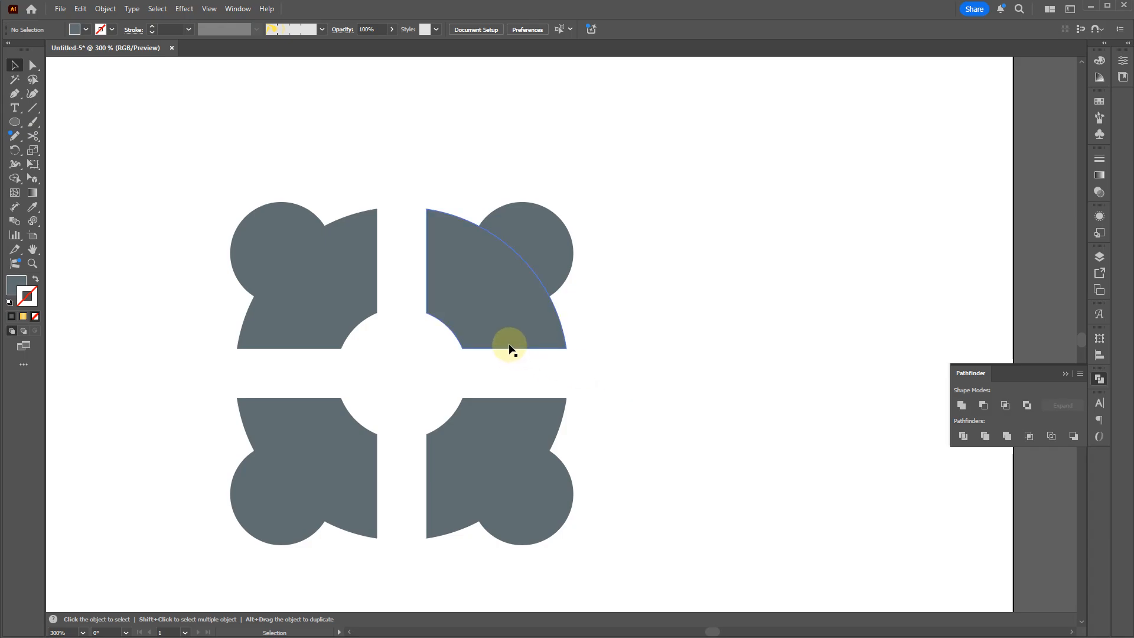
click(567, 272)
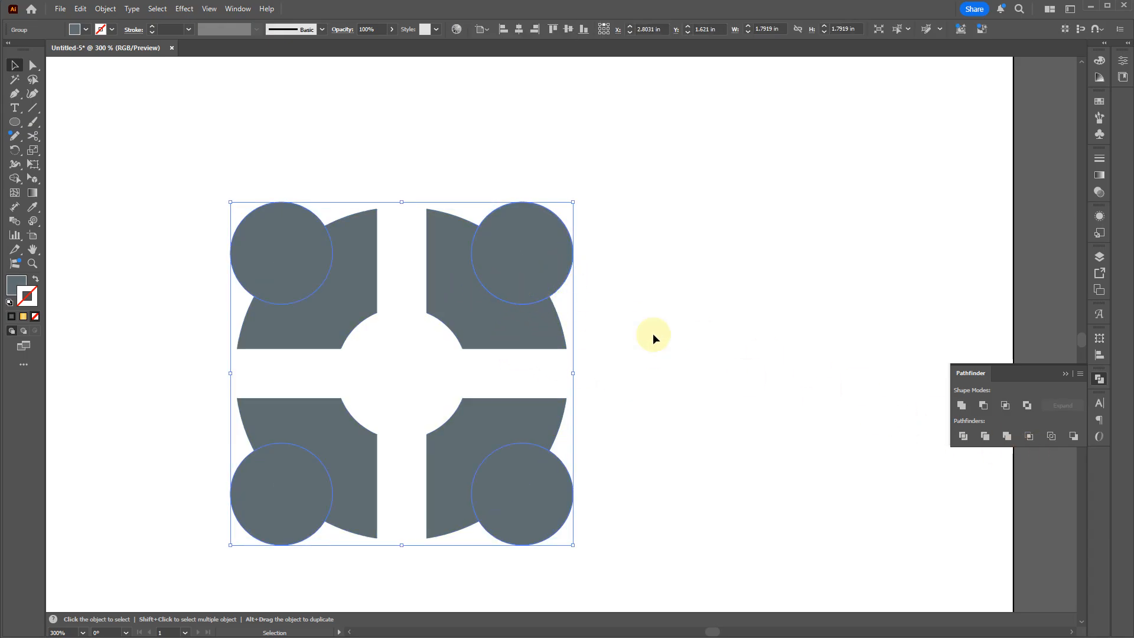
shift+click(477, 426)
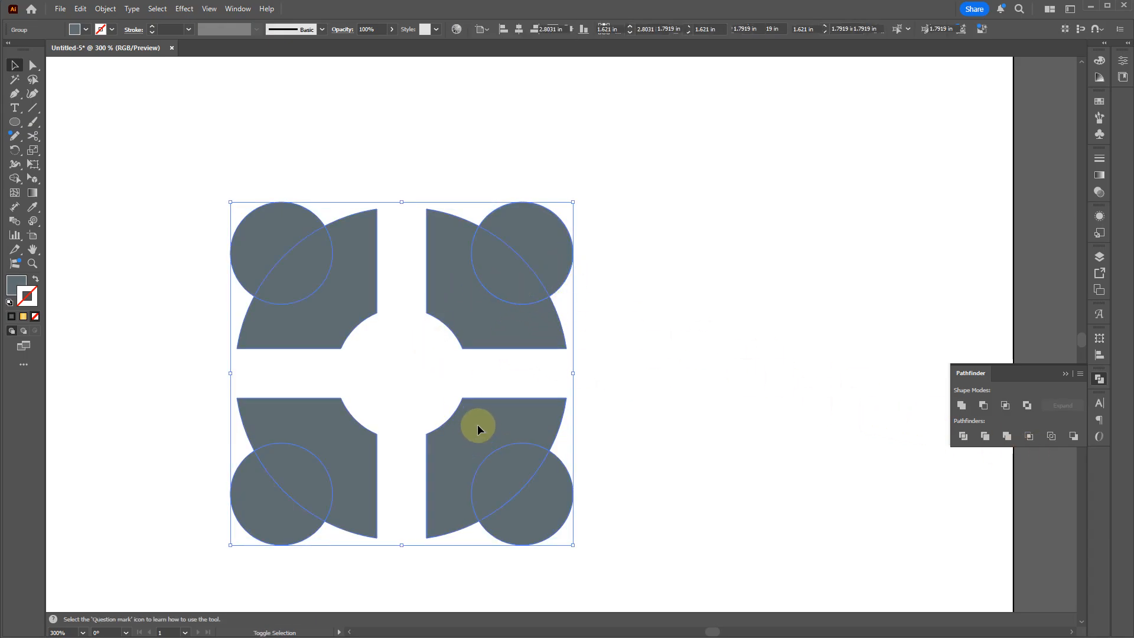
click(984, 405)
key(ctrl+z)
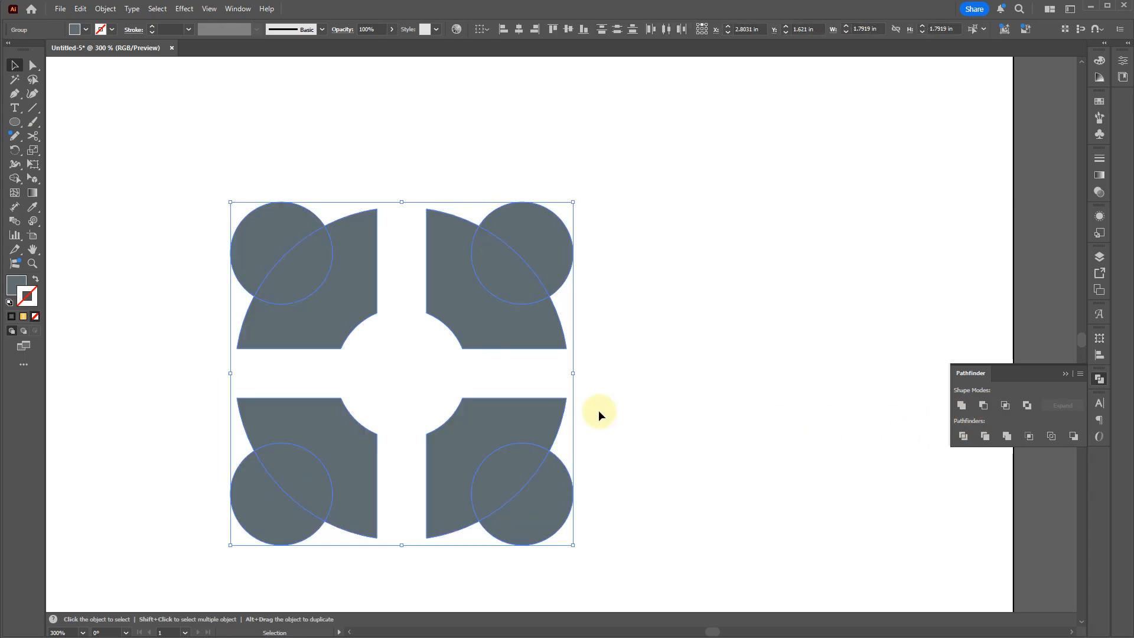
Split the overlapping ring segments and circles with Pathfinder Divide and ungroup the resulting pieces
click(717, 438)
drag(540, 285, 539, 284)
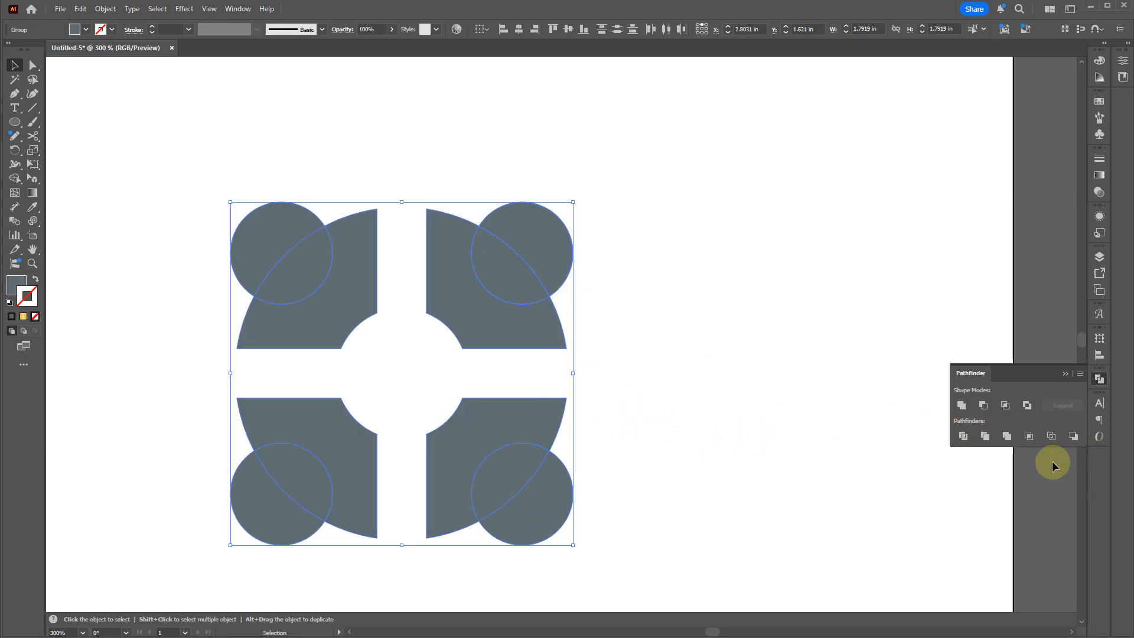
click(962, 436)
click(674, 408)
right_click(463, 314)
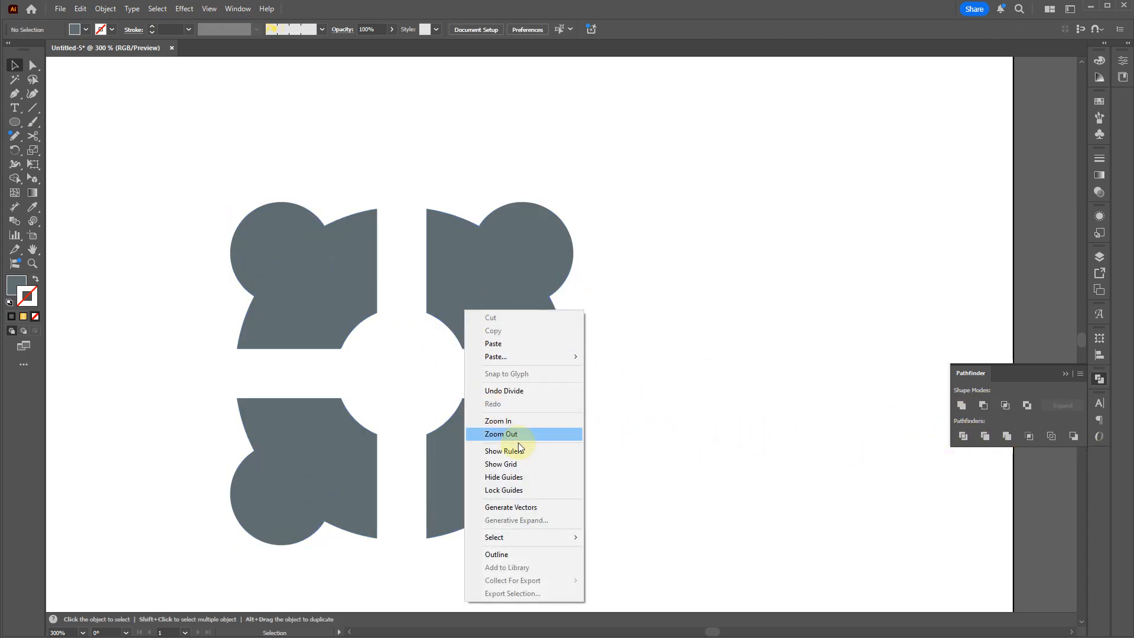
click(512, 405)
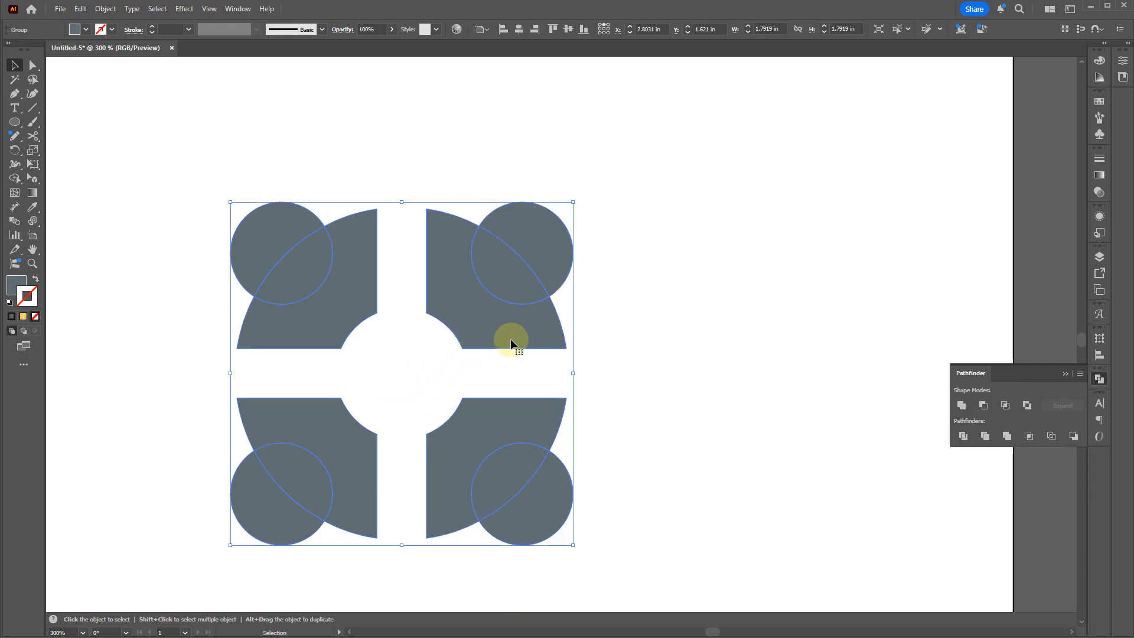
right_click(512, 320)
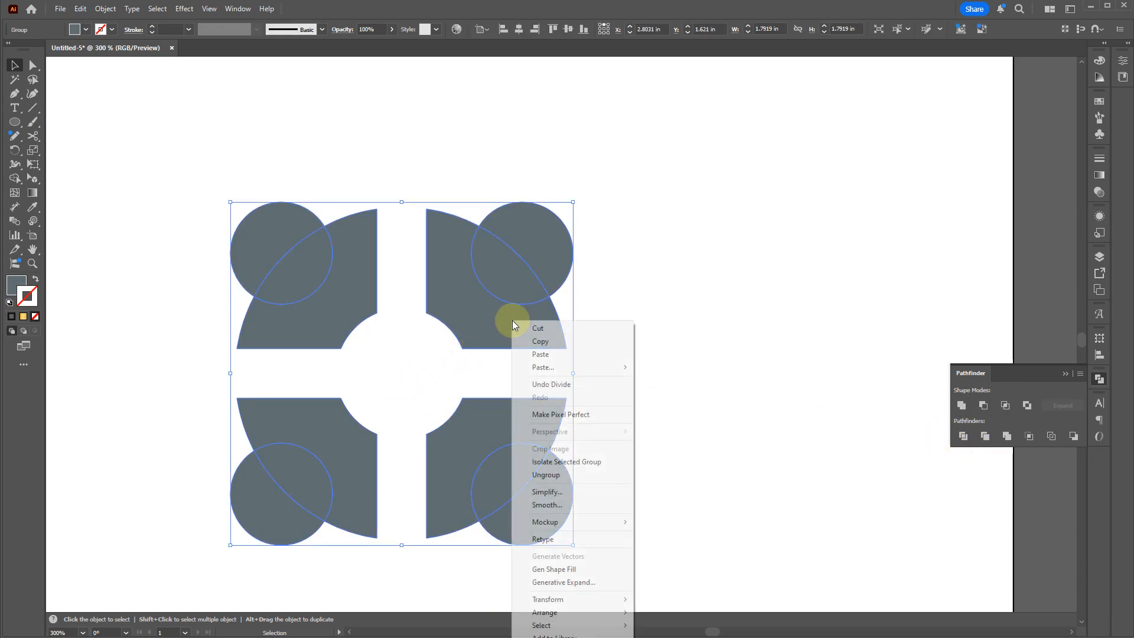
click(562, 474)
click(612, 418)
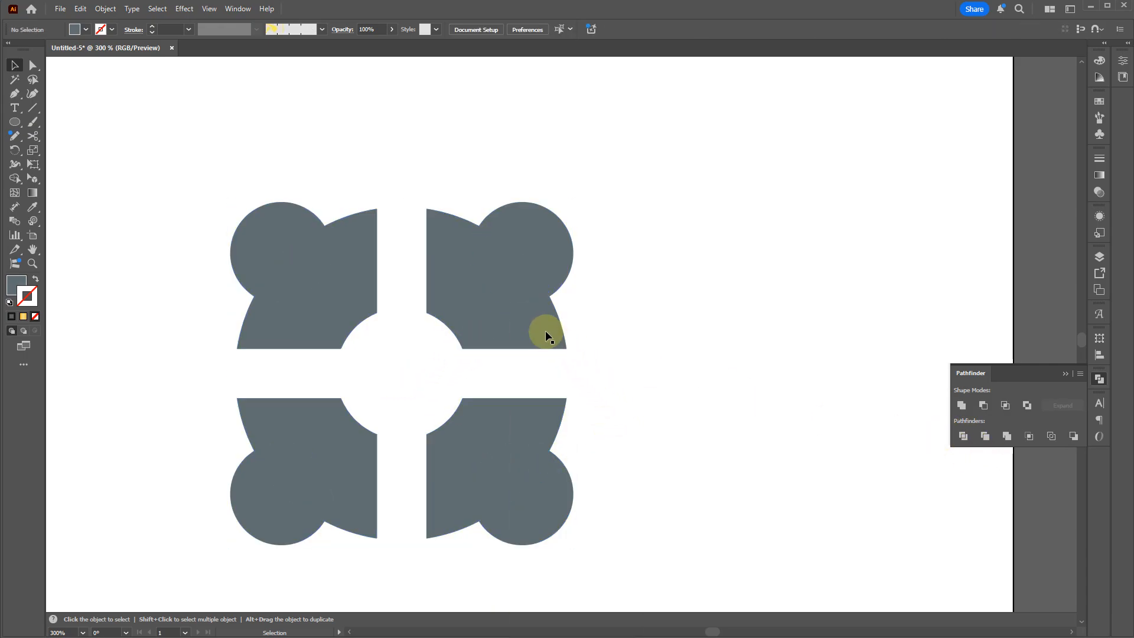
Delete the divided outer-circle pieces around the two upper heads, leaving curved gaps between heads and segments
click(539, 296)
key(Delete)
click(540, 283)
key(Delete)
click(310, 227)
key(Delete)
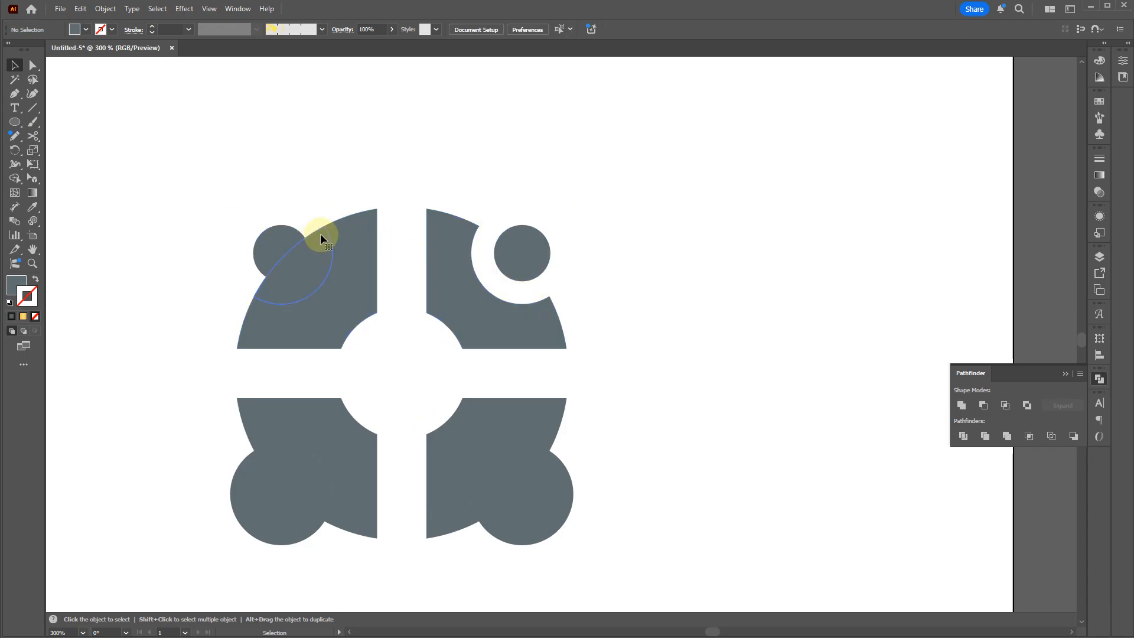
click(320, 232)
key(Delete)
Delete the divided outer-circle pieces around the two lower heads, leaving the same curved gaps
click(253, 477)
key(Delete)
click(234, 477)
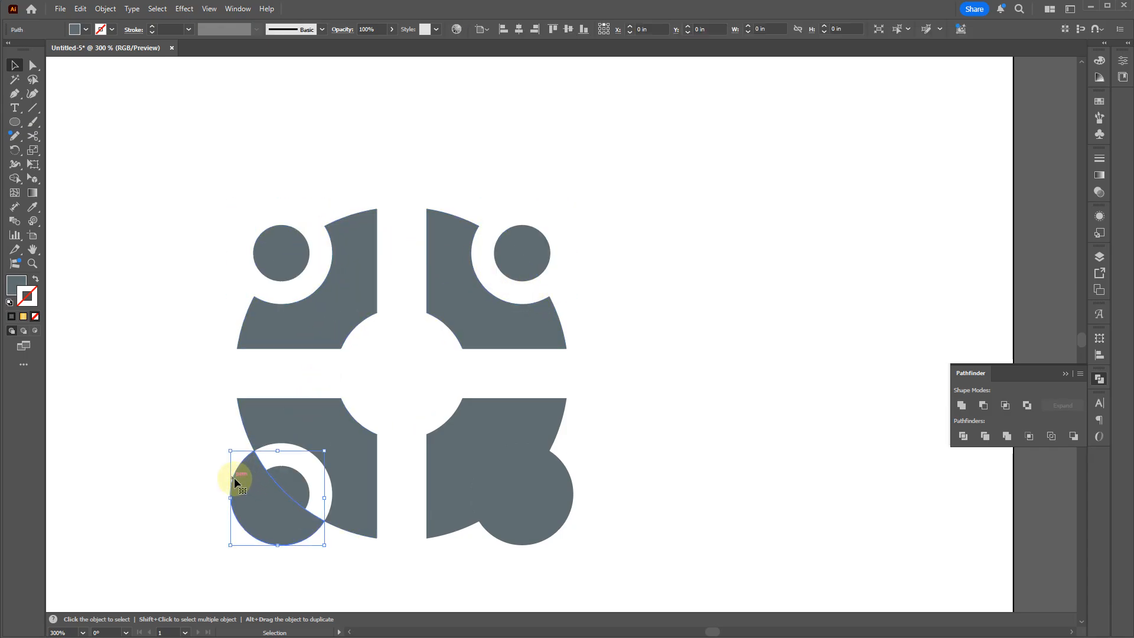
key(Delete)
click(498, 535)
key(Delete)
click(486, 508)
key(Delete)
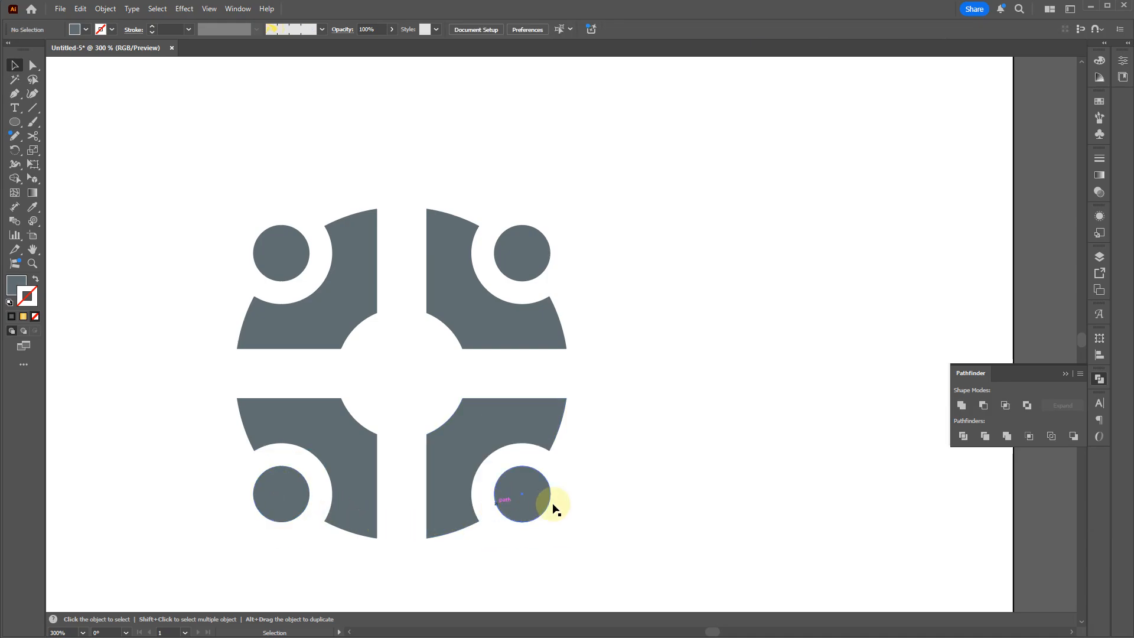
Select the four ring segments and fill them with the orange sampled from the reference logos
key(ctrl+1)
drag(508, 433, 545, 425)
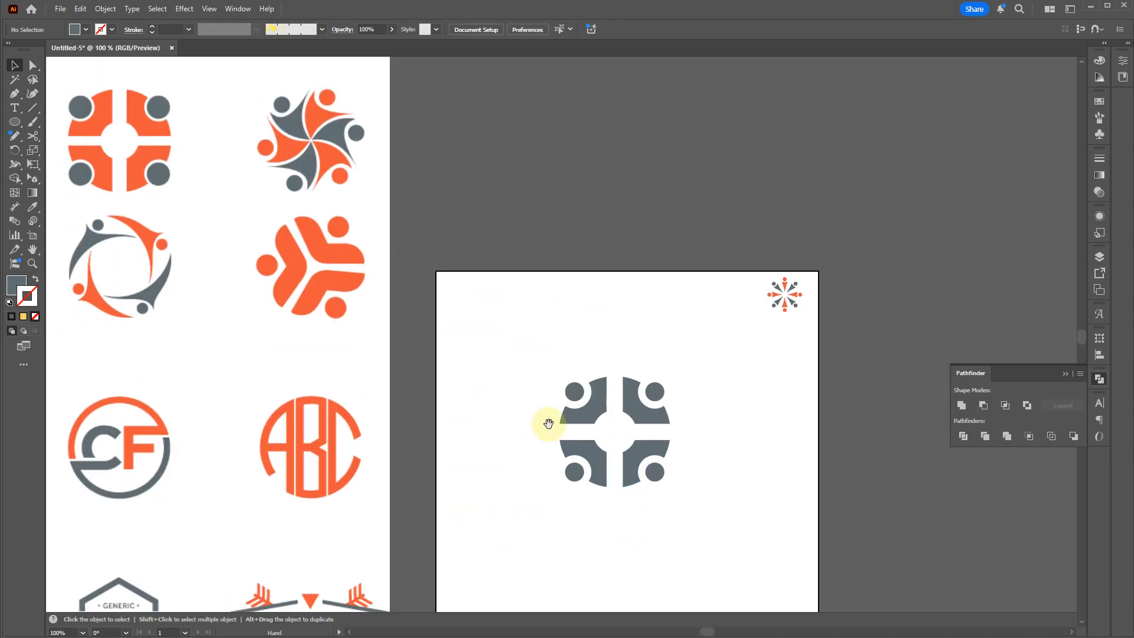
click(599, 394)
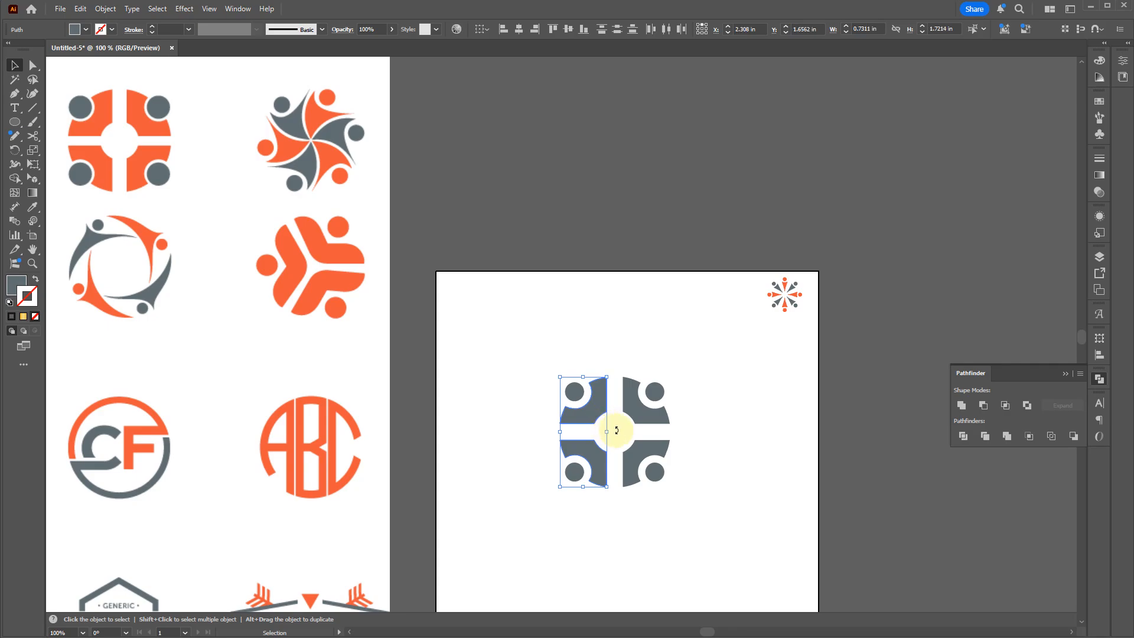
key(i)
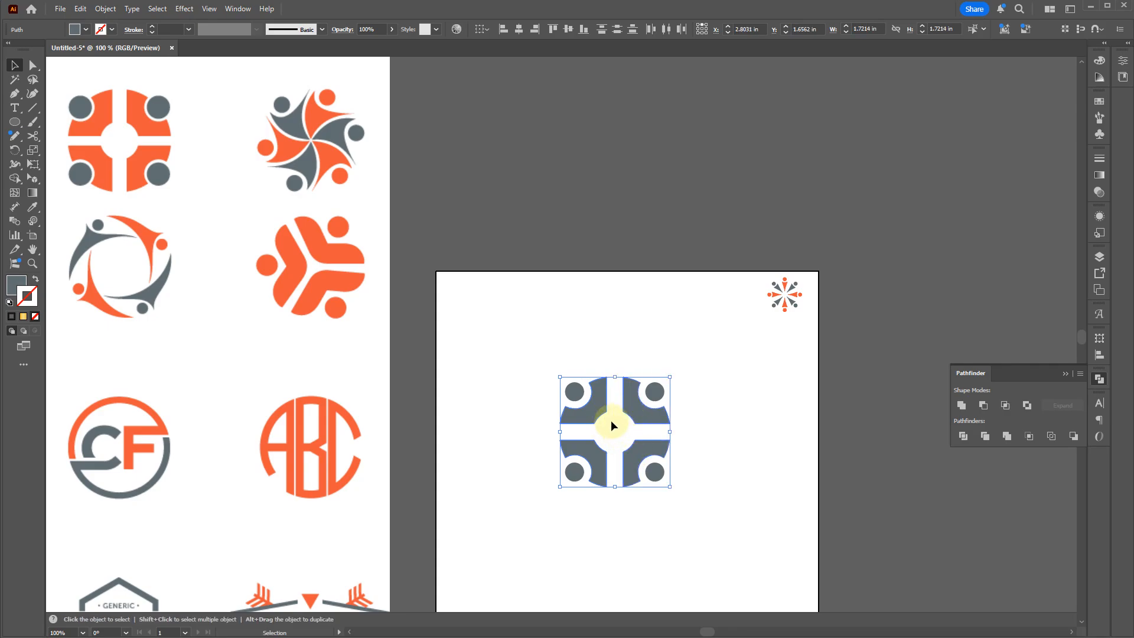
click(357, 255)
Scale the complete ring logo down to about half size and place it beside the small starburst logo in the artboard's upper corner
drag(689, 509, 674, 324)
drag(653, 397, 680, 354)
click(697, 387)
drag(660, 394, 792, 461)
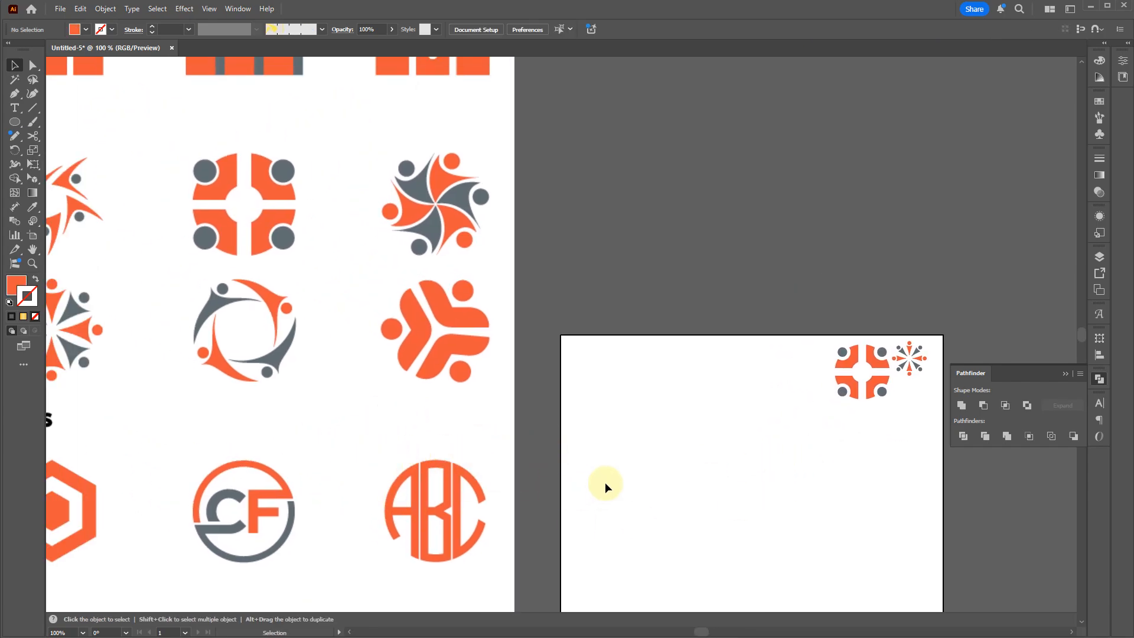
Examine the reference sheet's logo categories, from Abstract Figures down to Swoosh Lines, for another logo to recreate
scroll(673, 532, up, 2)
scroll(679, 530, down, 1)
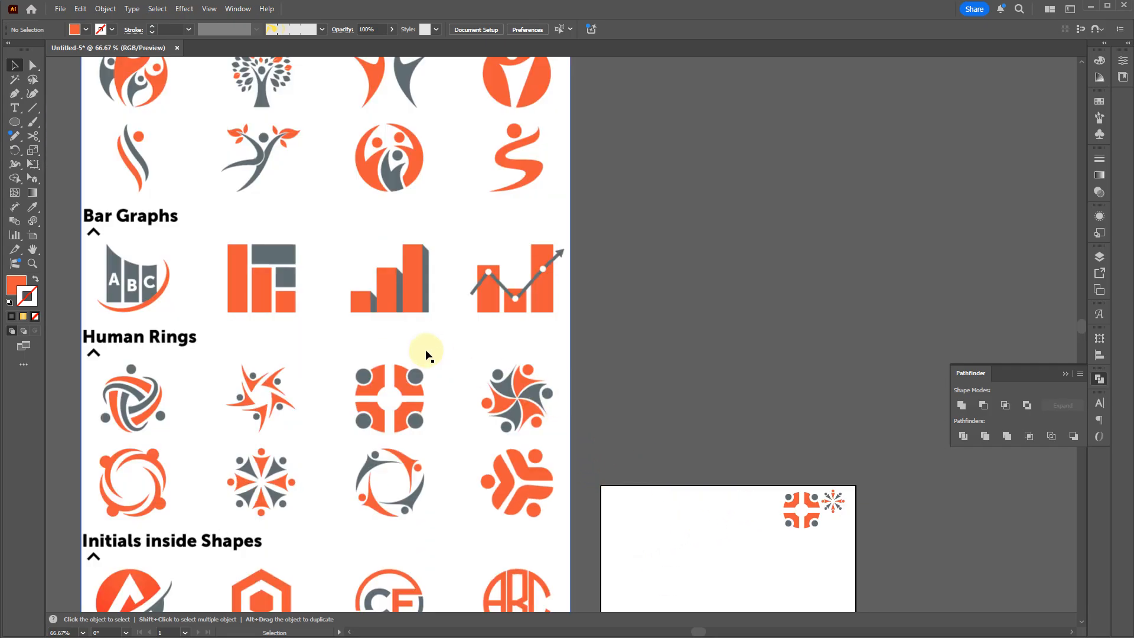
scroll(534, 460, up, 2)
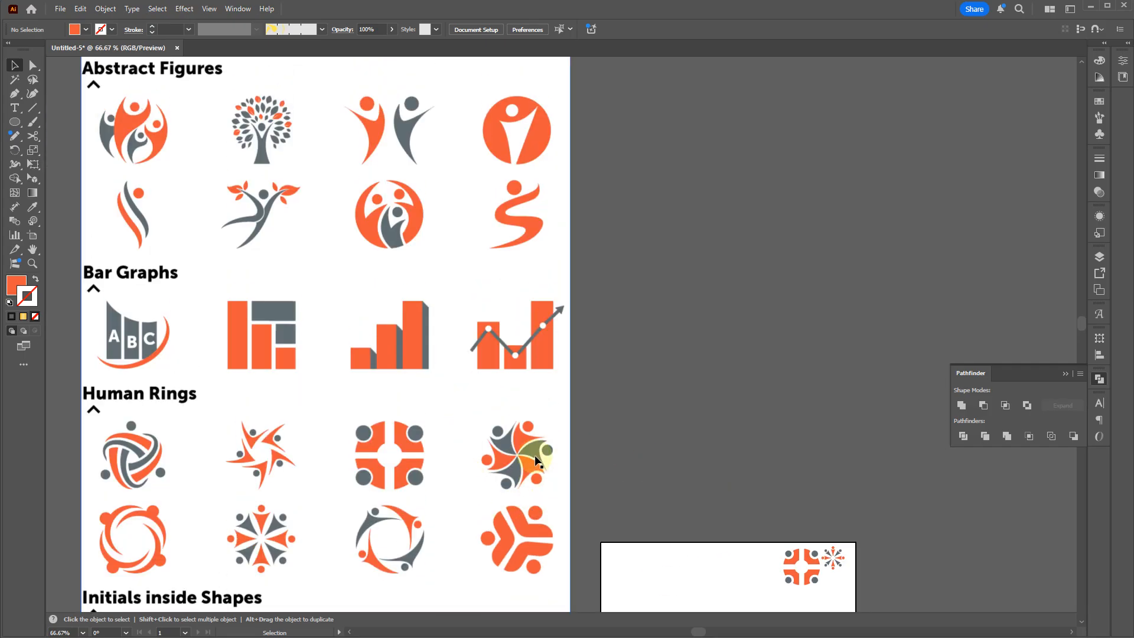
scroll(506, 467, down, 3)
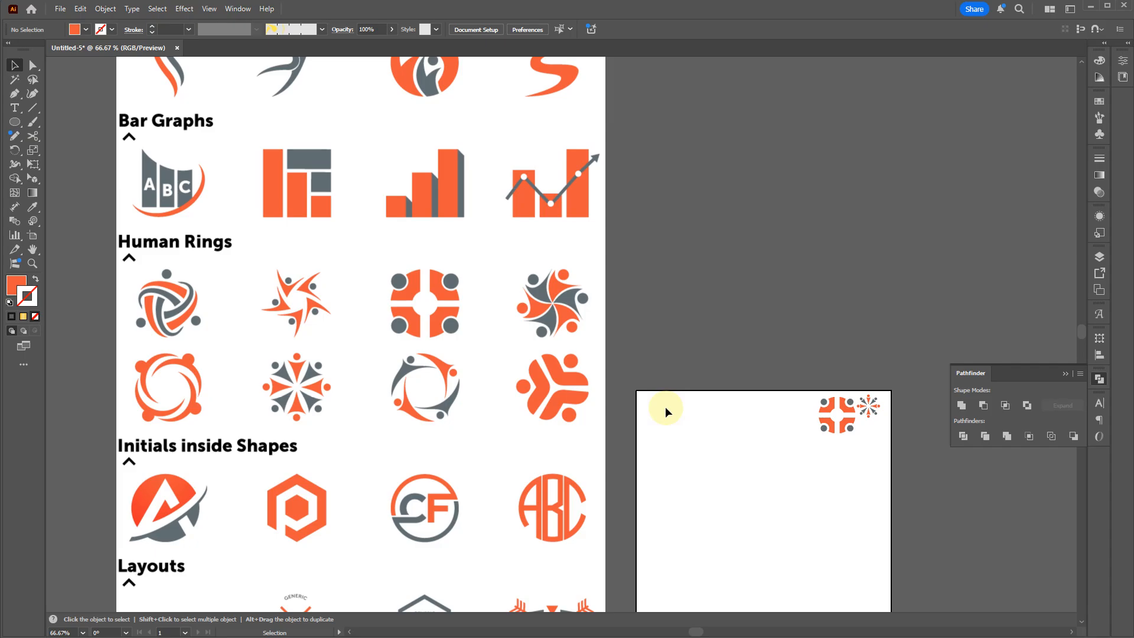
scroll(324, 431, down, 4)
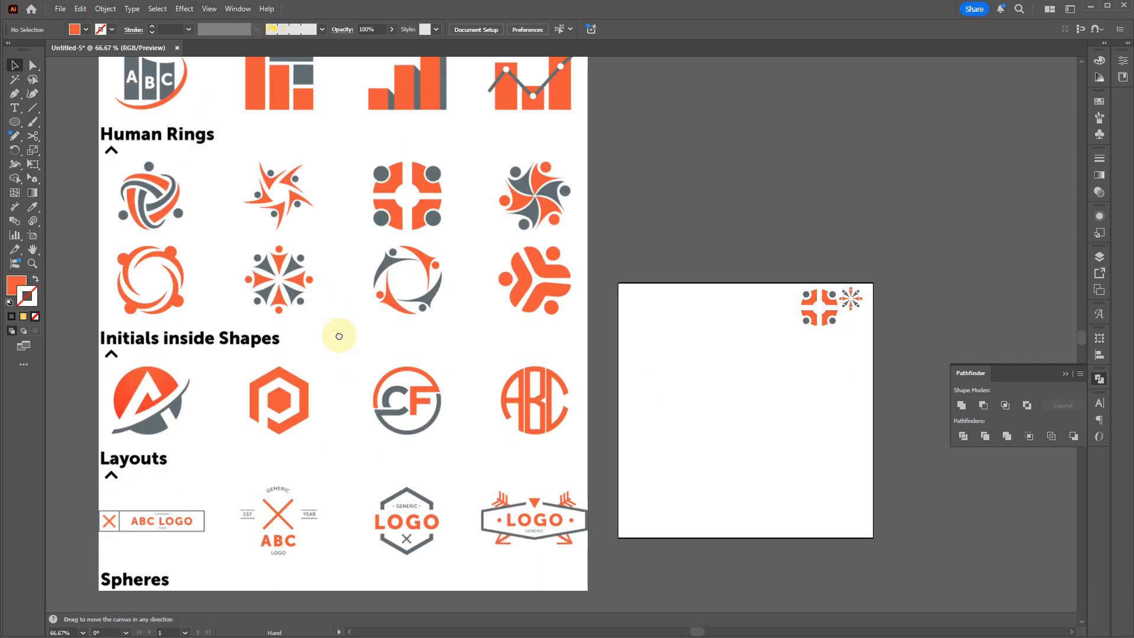
scroll(375, 453, up, 5)
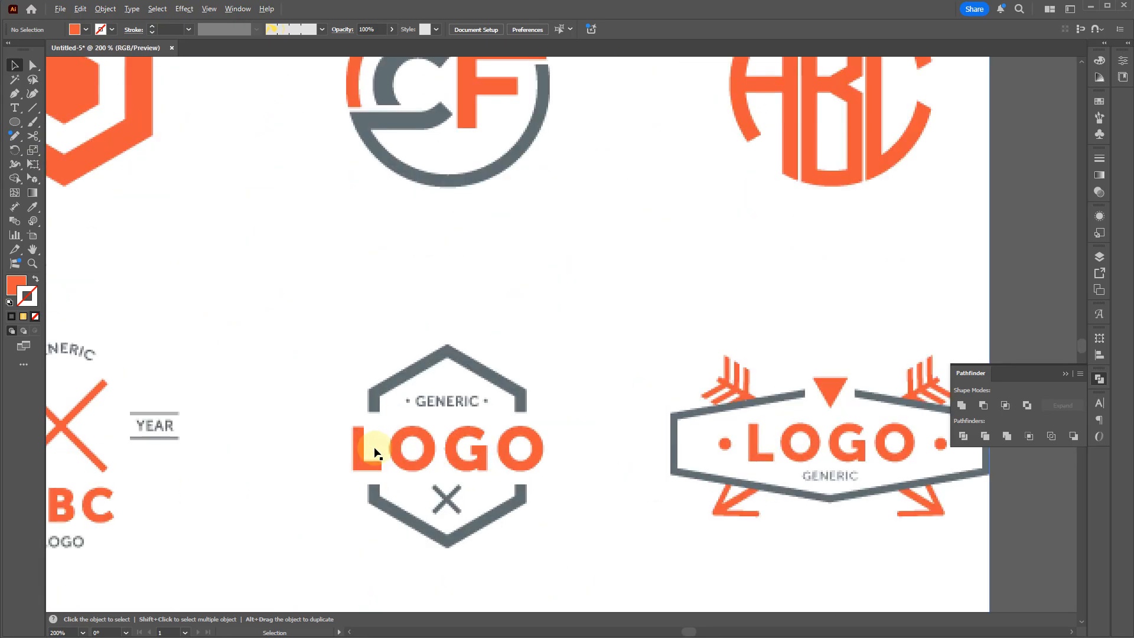
scroll(442, 400, down, 2)
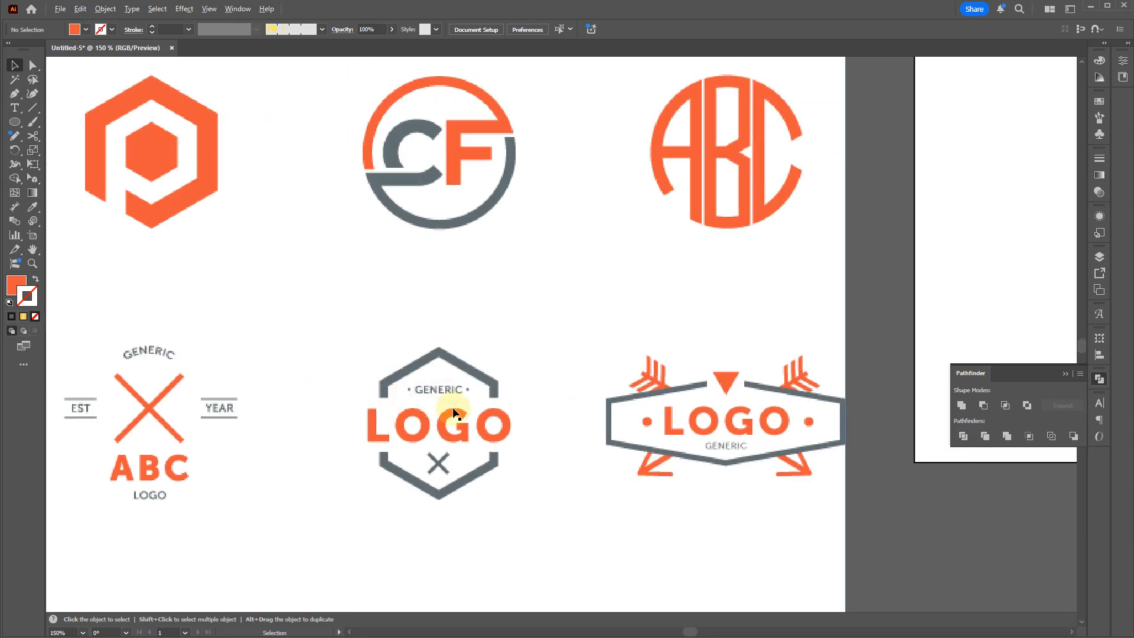
scroll(441, 406, down, 2)
scroll(213, 488, down, 1)
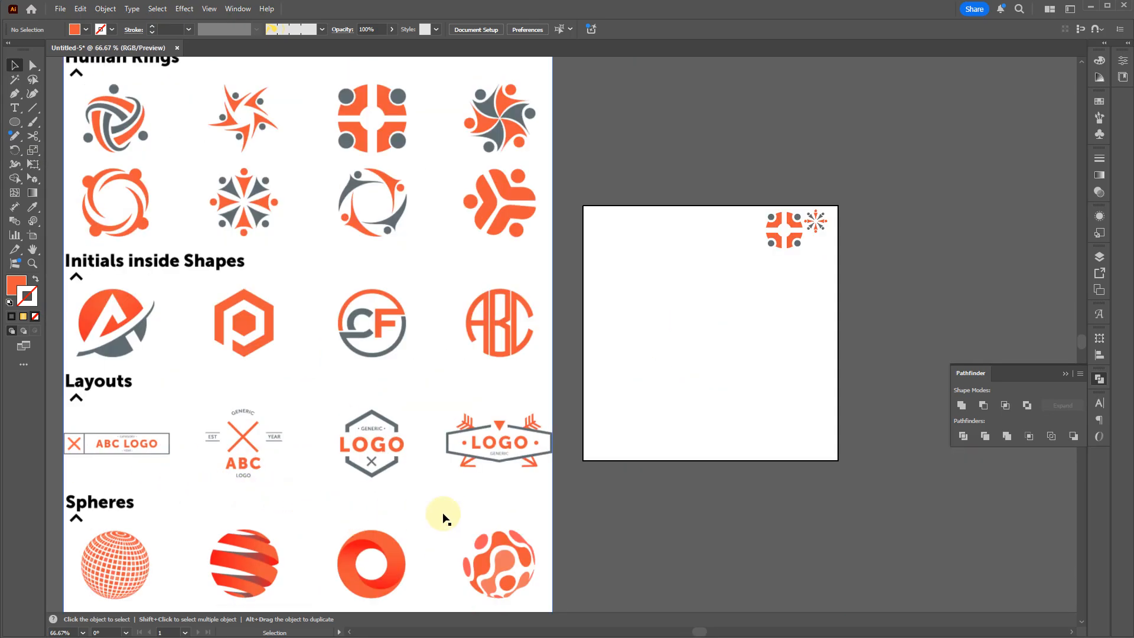
key(space)
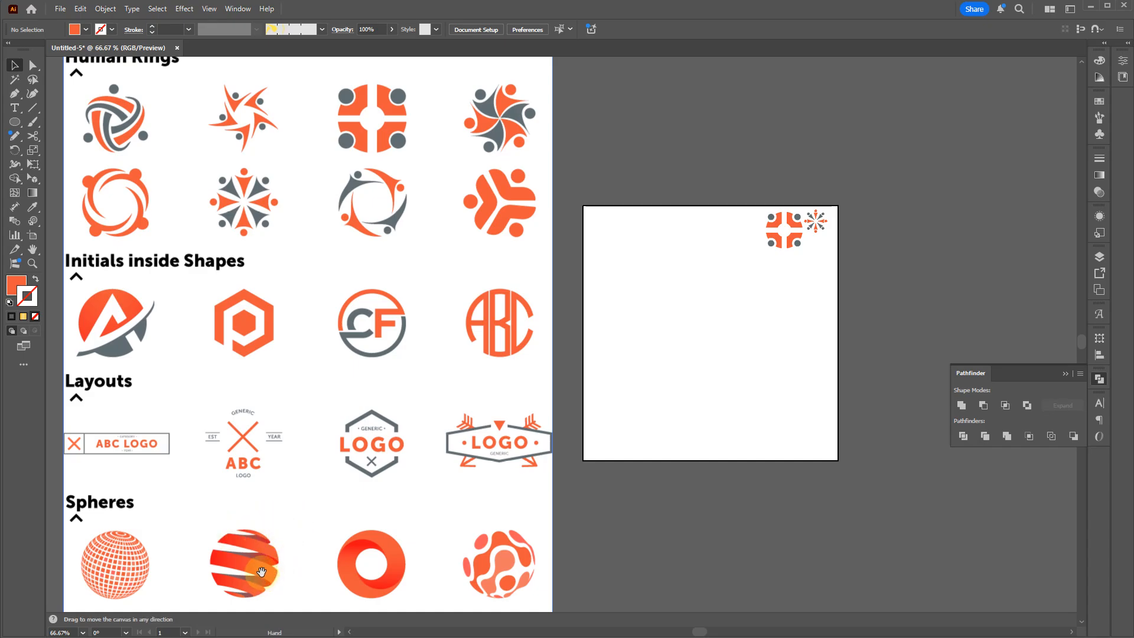
drag(262, 574, 281, 418)
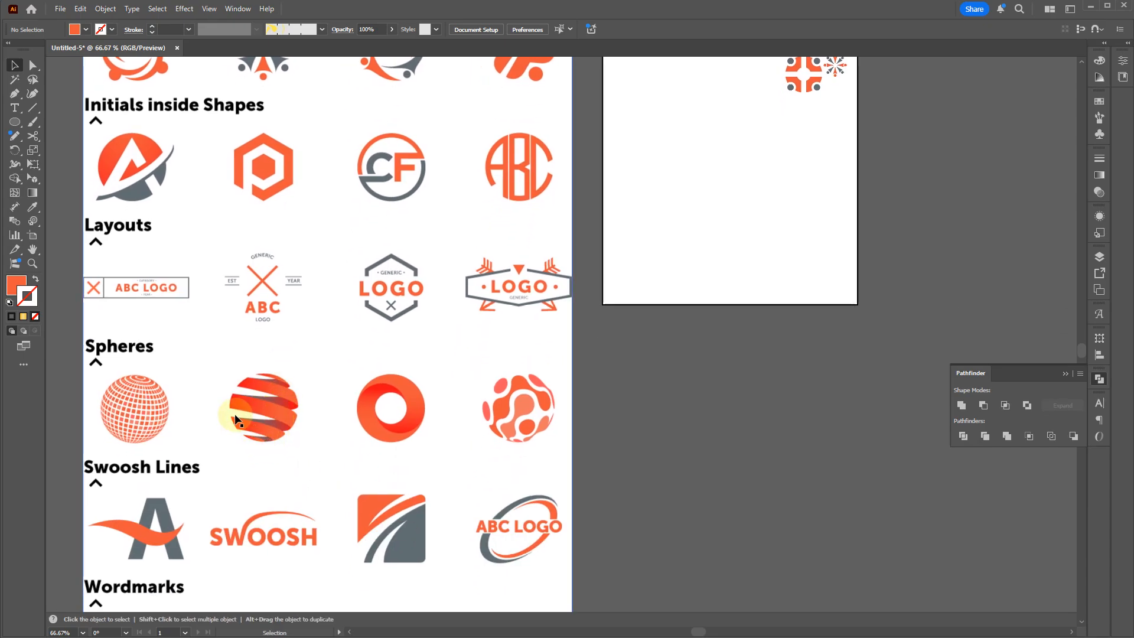